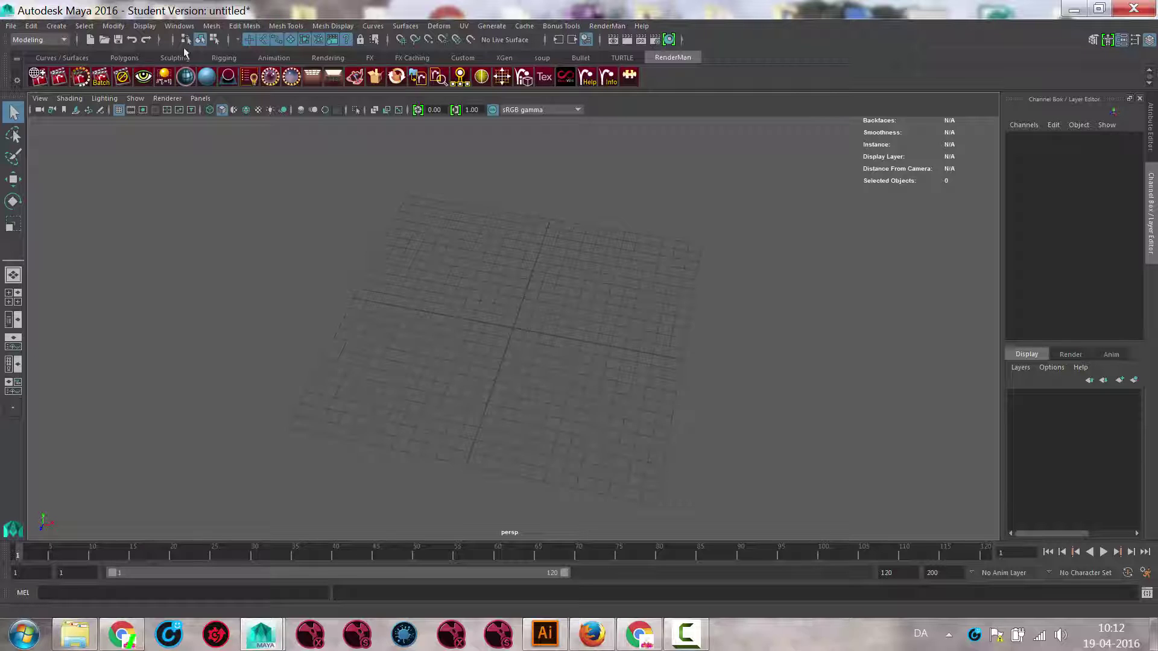
Create a polygon cube at the origin and scale it up uniformly to about 17.5
{"action": "left_click", "coordinate": [56, 26]}
{"action": "mouse_move", "coordinate": [84, 69]}
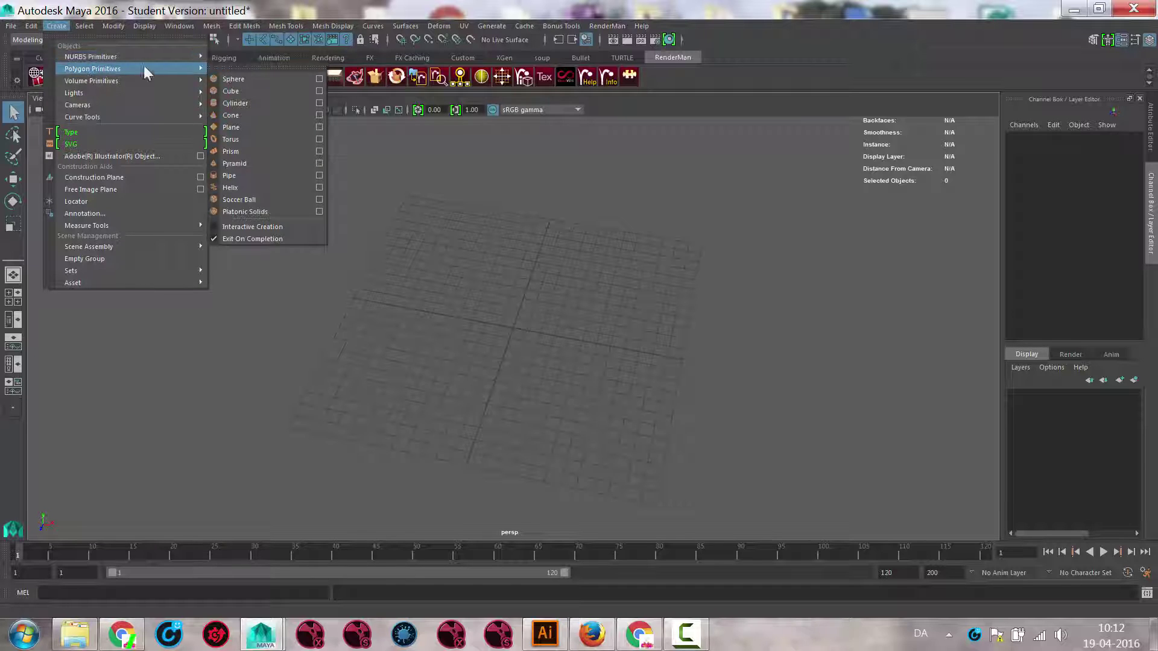
{"action": "left_click", "coordinate": [242, 91]}
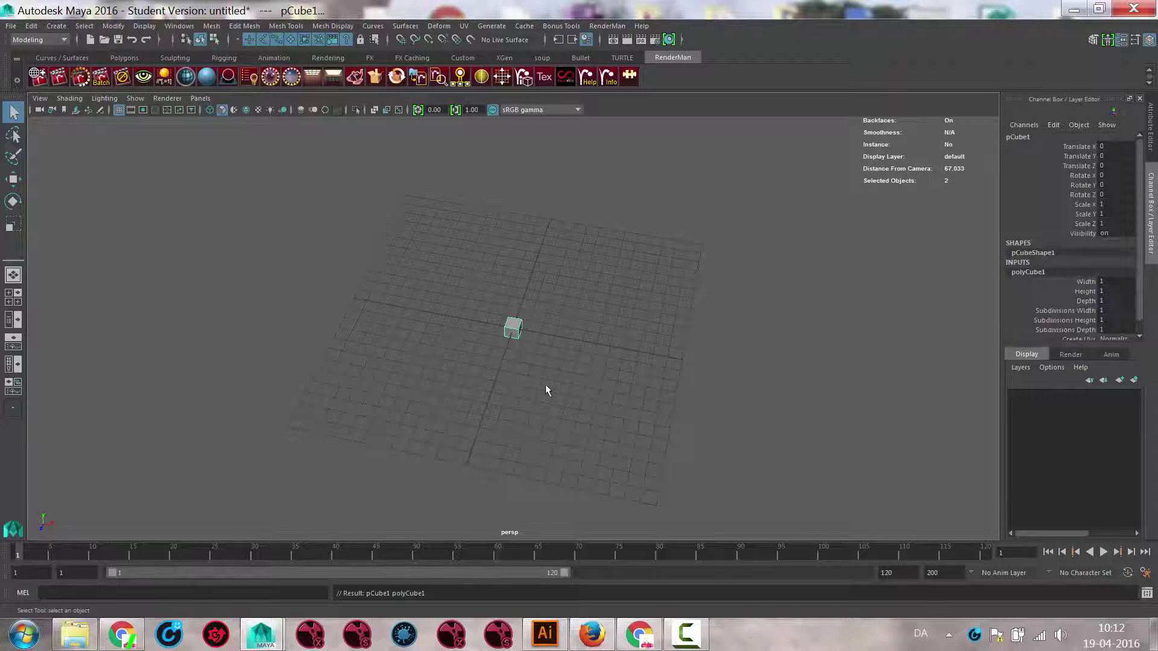
{"action": "key", "text": "r"}
{"action": "middle_click_drag", "start_coordinate": [464, 402], "coordinate": [650, 404]}
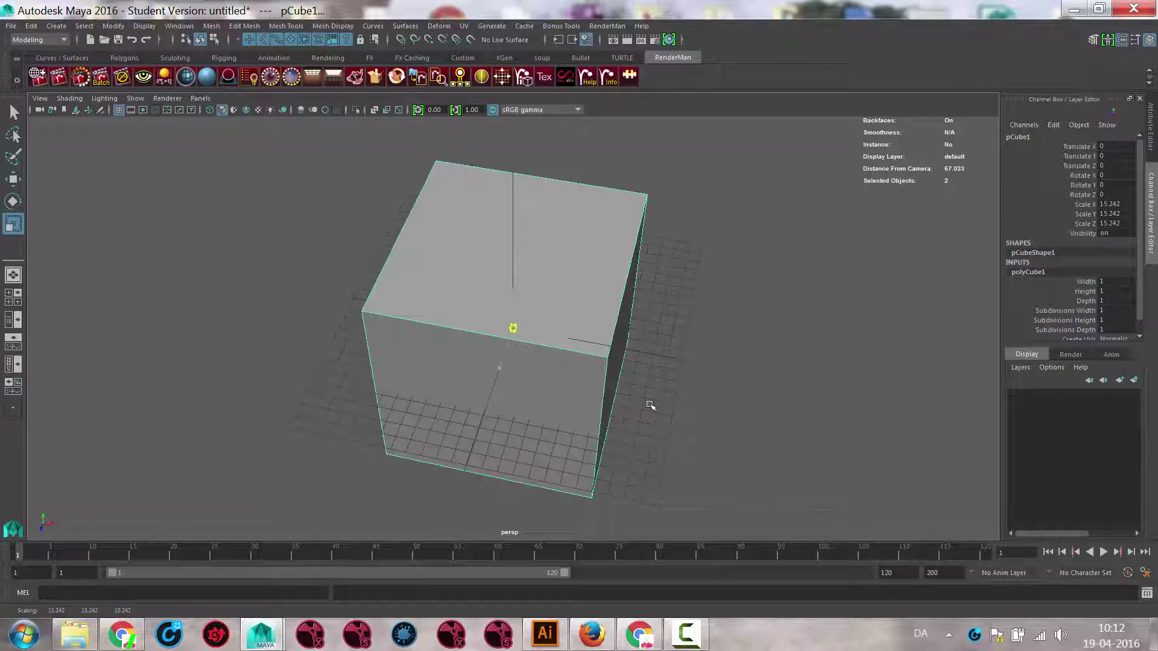
{"action": "left_click_drag", "start_coordinate": [650, 404], "coordinate": [609, 369], "text": "alt"}
{"action": "left_click", "coordinate": [809, 382]}
{"action": "left_click_drag", "start_coordinate": [809, 383], "coordinate": [575, 388], "text": "alt"}
{"action": "scroll", "coordinate": [695, 408], "scroll_direction": "down", "scroll_amount": 1}
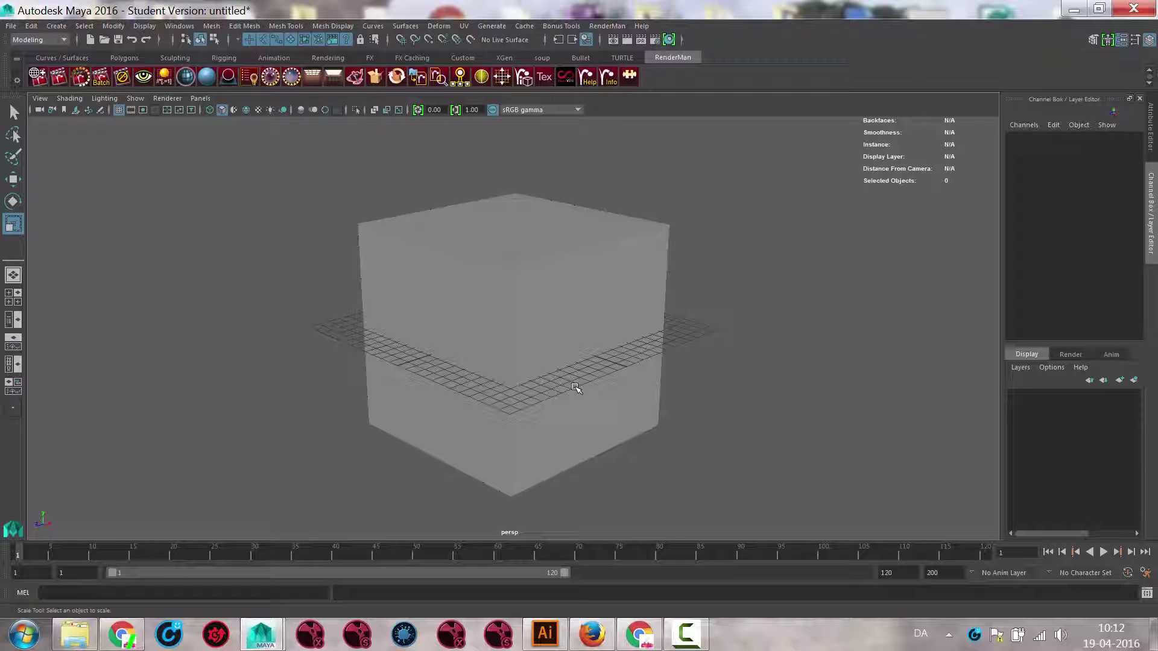
{"action": "left_click_drag", "start_coordinate": [587, 291], "coordinate": [620, 330], "text": "alt"}
Bevel all edges of the cube with a fraction of 0.1
{"action": "left_click", "coordinate": [625, 322]}
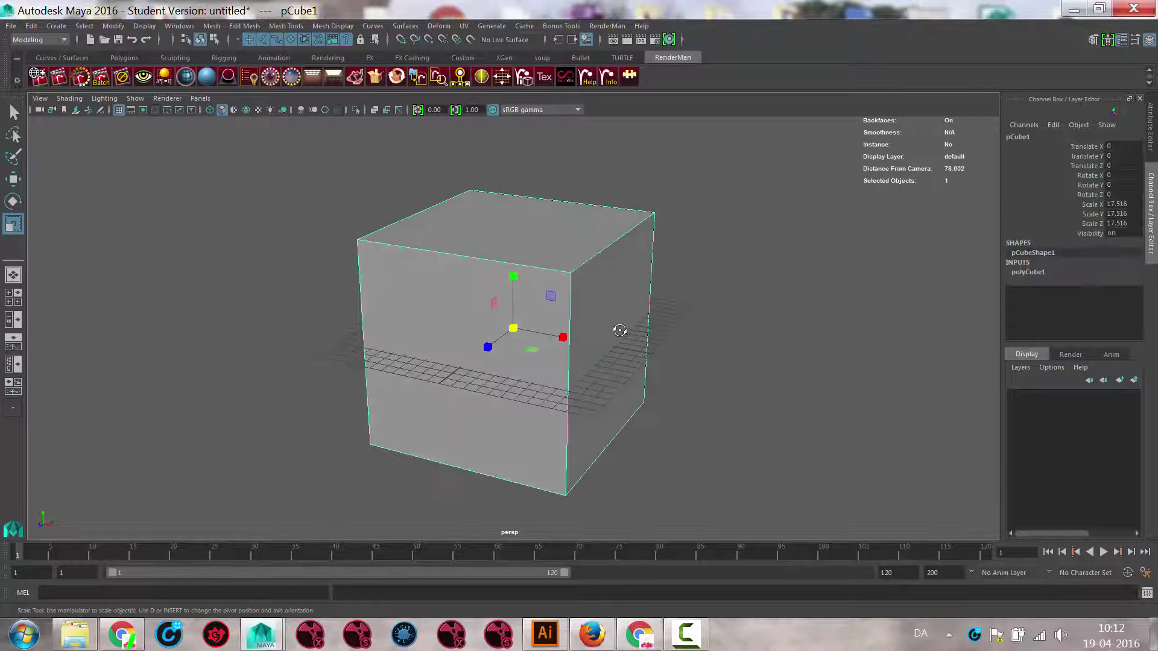
{"action": "left_click", "coordinate": [300, 27]}
{"action": "left_click", "coordinate": [300, 28]}
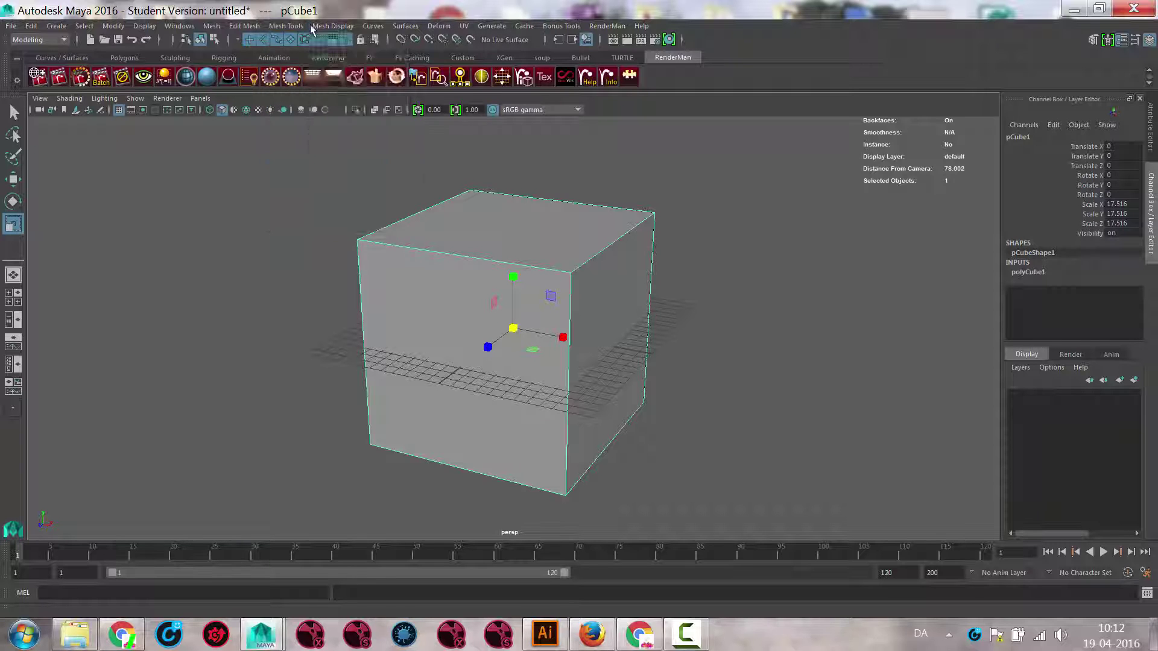
{"action": "left_click", "coordinate": [317, 27]}
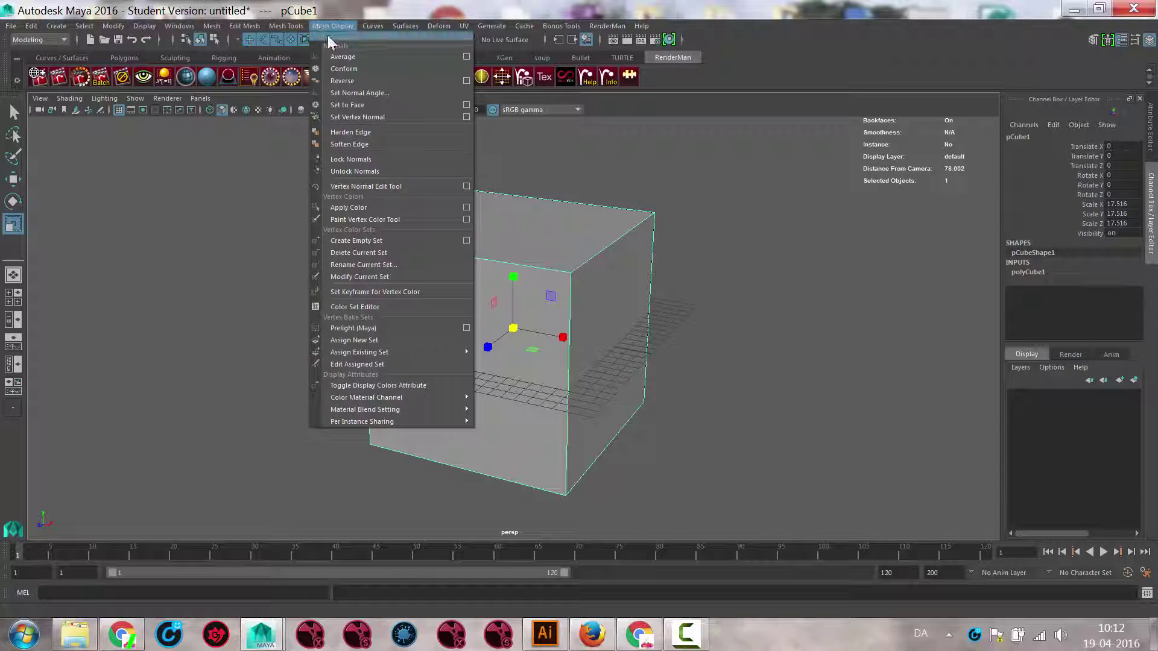
{"action": "left_click", "coordinate": [286, 26]}
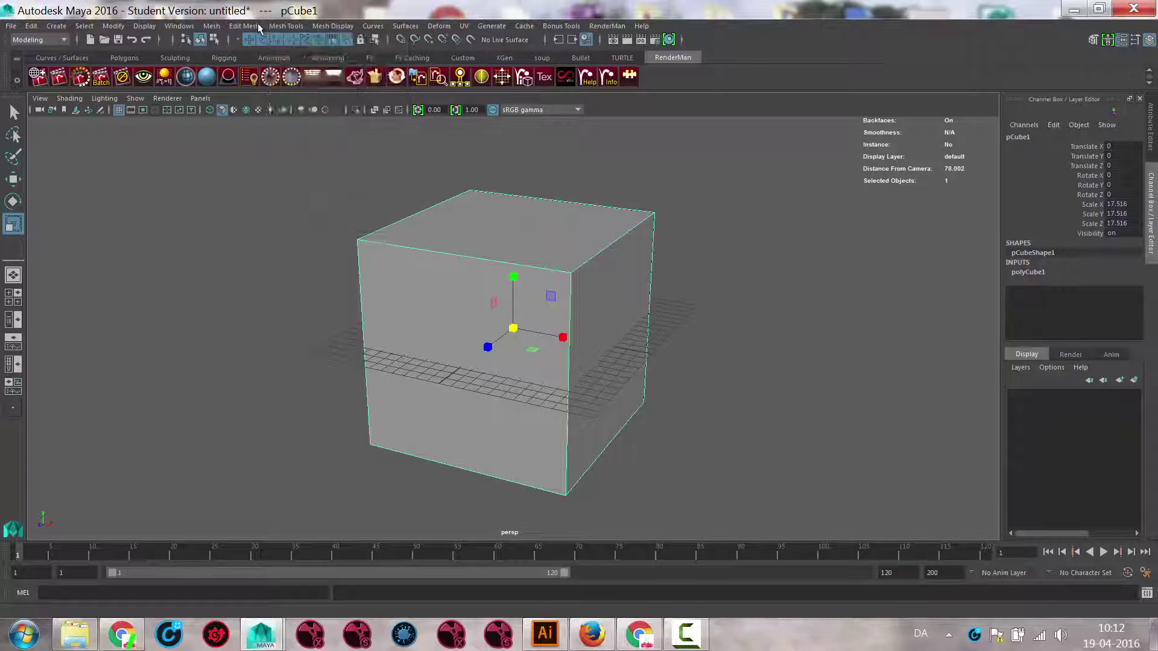
{"action": "left_click", "coordinate": [244, 25]}
{"action": "left_click", "coordinate": [255, 69]}
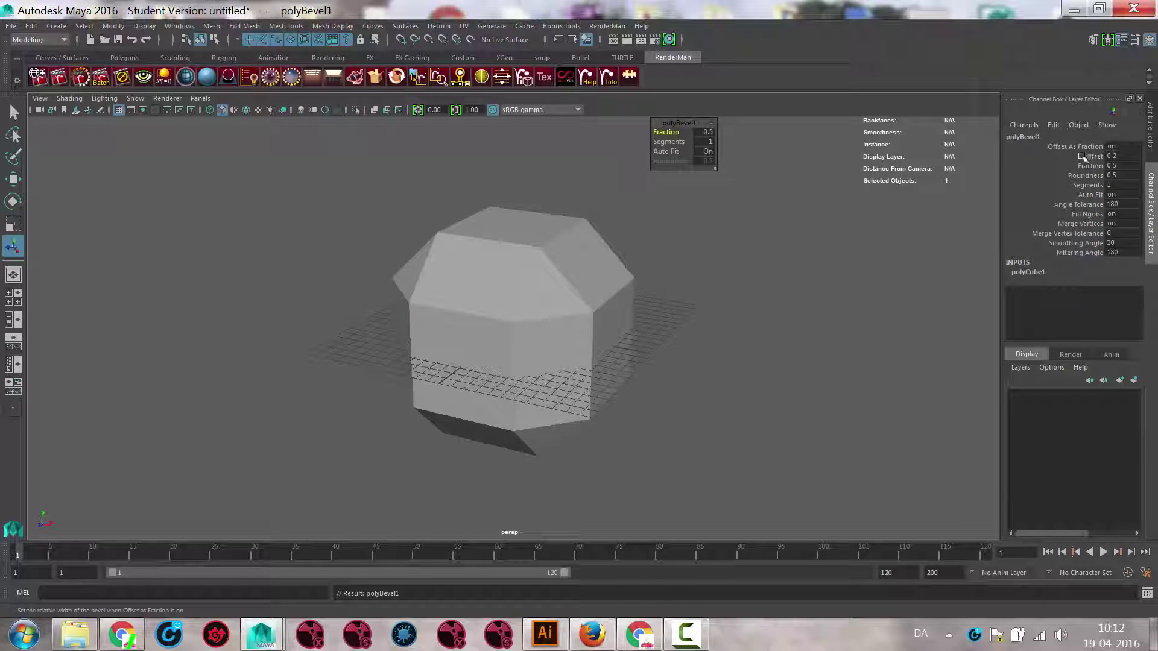
{"action": "left_click_drag", "start_coordinate": [670, 135], "coordinate": [666, 135]}
Try a bevel fraction of 2 on the cube and undo the change
{"action": "left_click", "coordinate": [712, 133]}
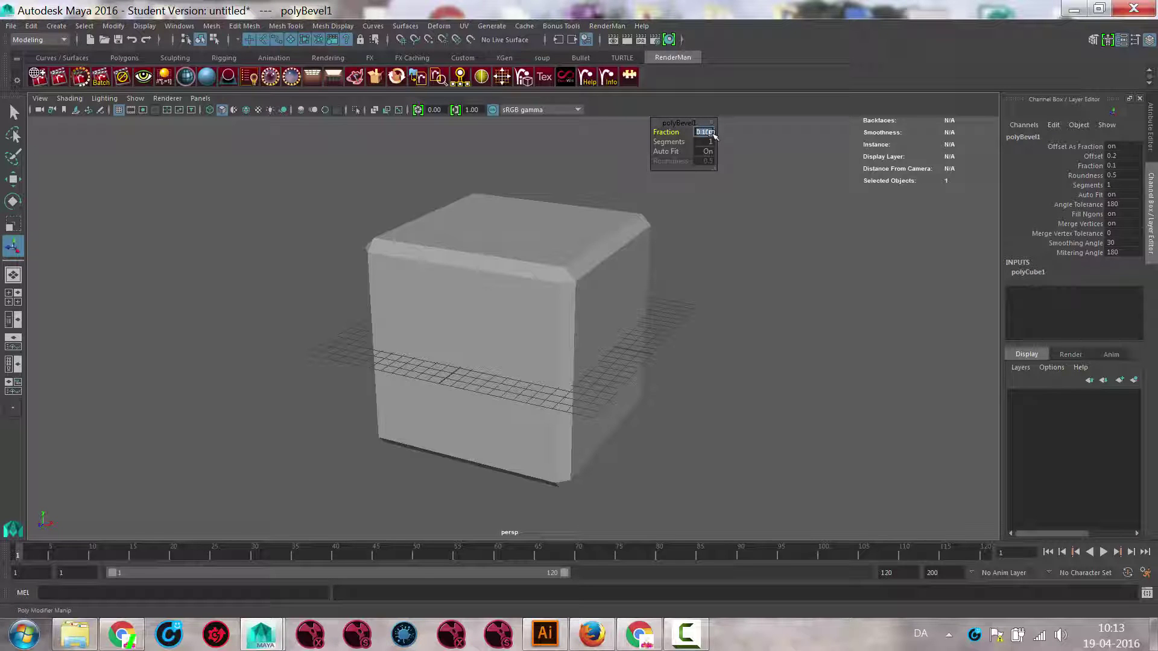
{"action": "type", "text": "0.02"}
{"action": "key", "text": "Return"}
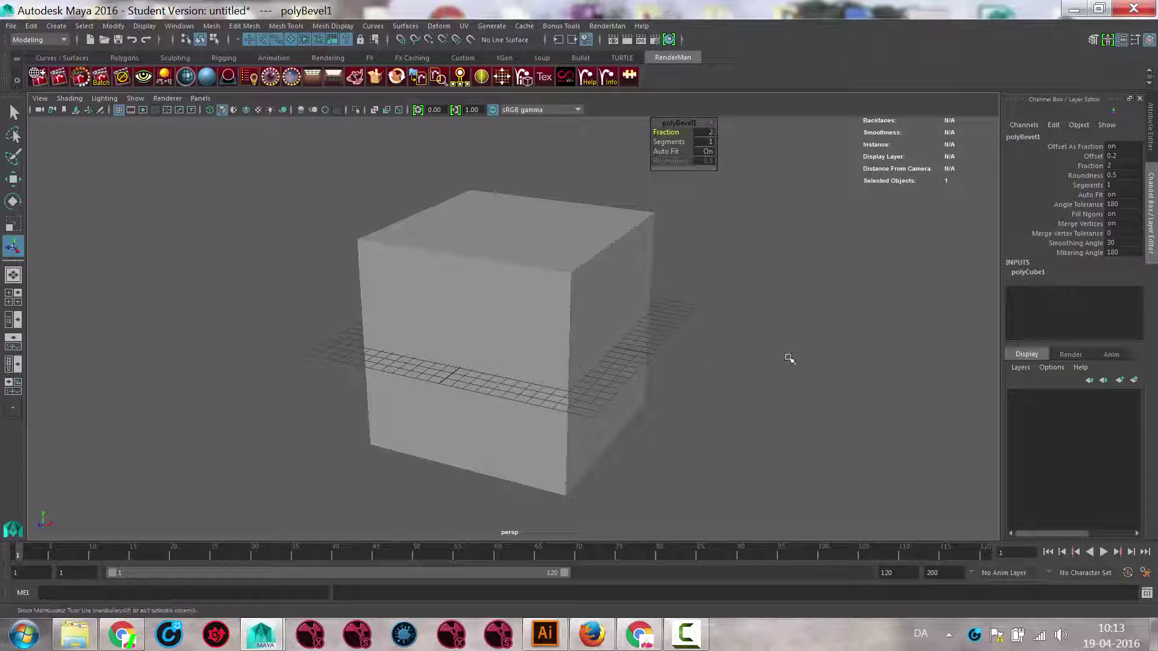
{"action": "left_click", "coordinate": [790, 359]}
{"action": "left_click", "coordinate": [644, 273]}
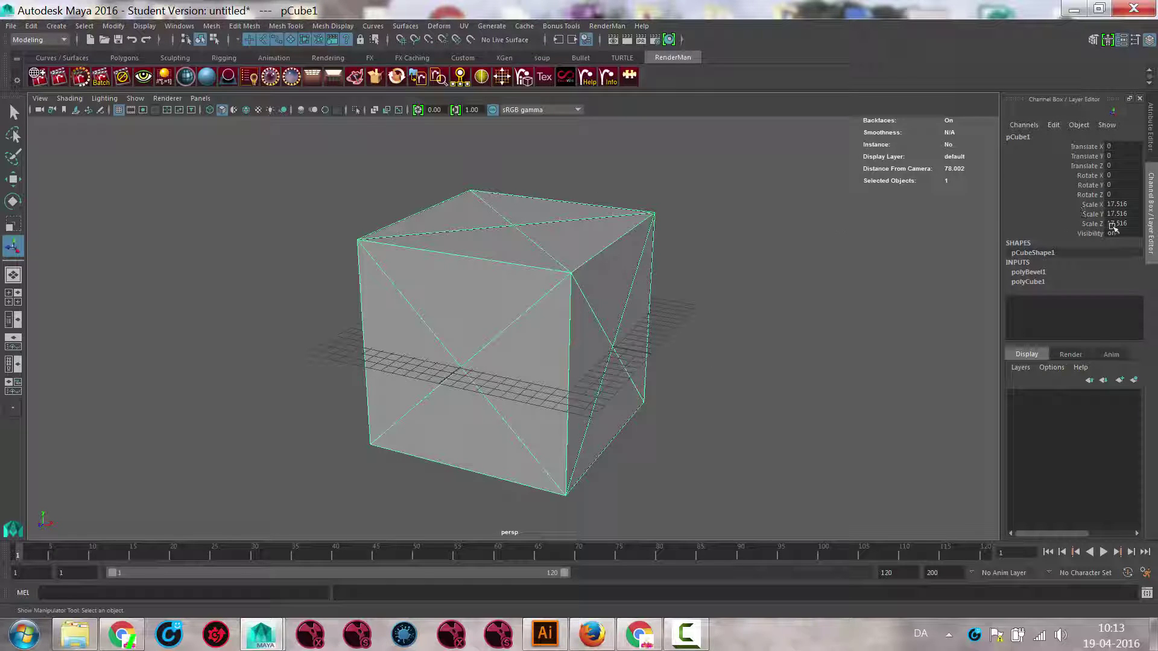
{"action": "left_click", "coordinate": [1048, 272]}
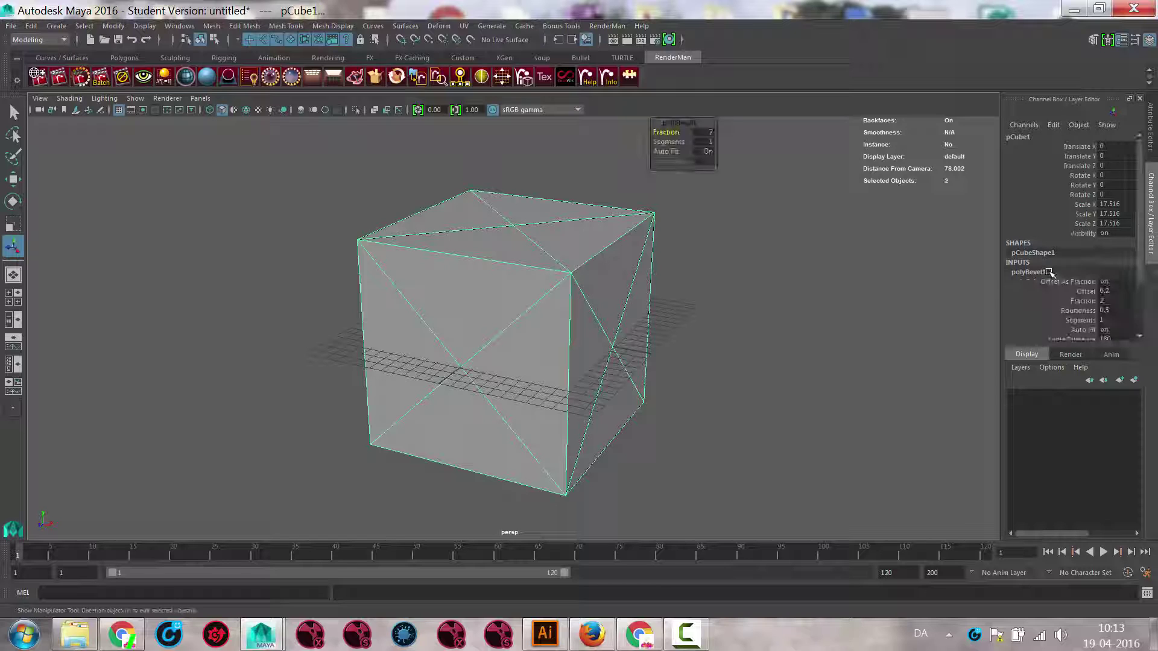
{"action": "left_click", "coordinate": [1115, 290]}
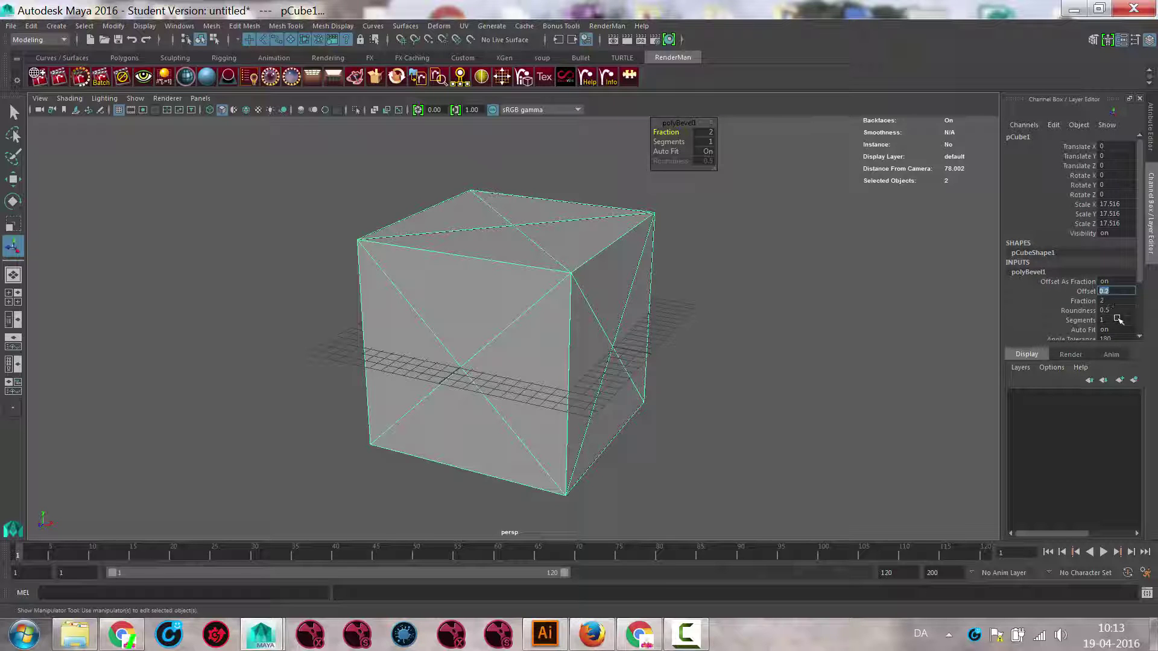
{"action": "scroll", "coordinate": [1111, 314], "scroll_direction": "down", "scroll_amount": 3}
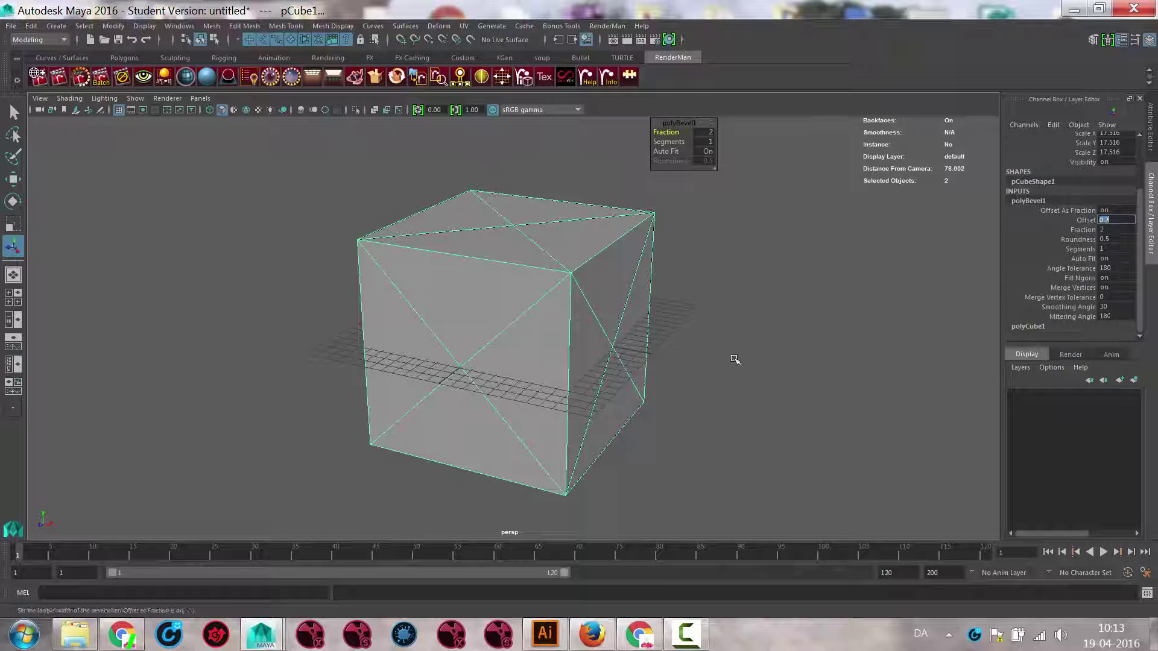
{"action": "key", "text": "ctrl+z"}
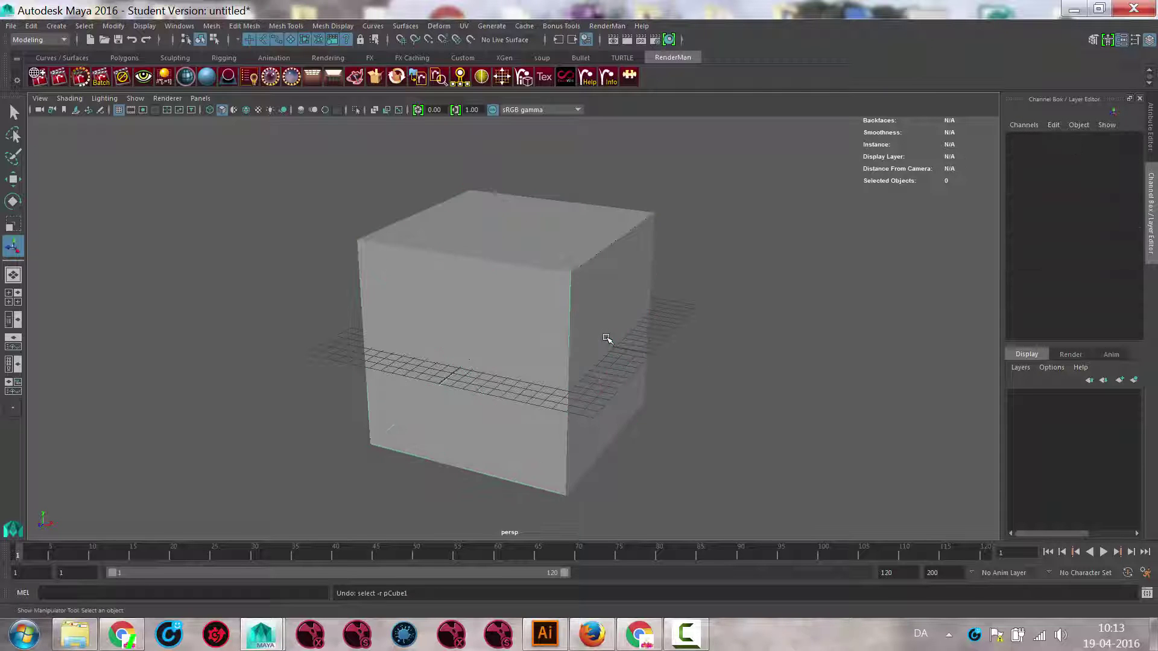
{"action": "key", "text": "ctrl+z"}
Set the fraction of the cube's bevel to 0.02
{"action": "left_click", "coordinate": [615, 284]}
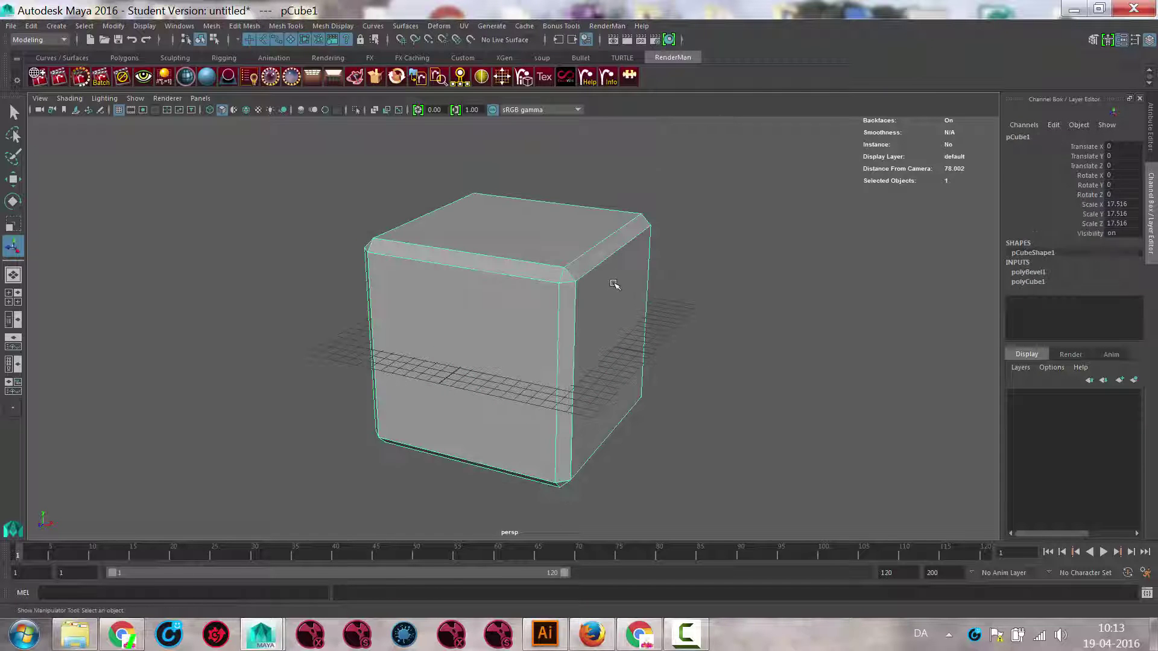
{"action": "left_click", "coordinate": [1042, 272]}
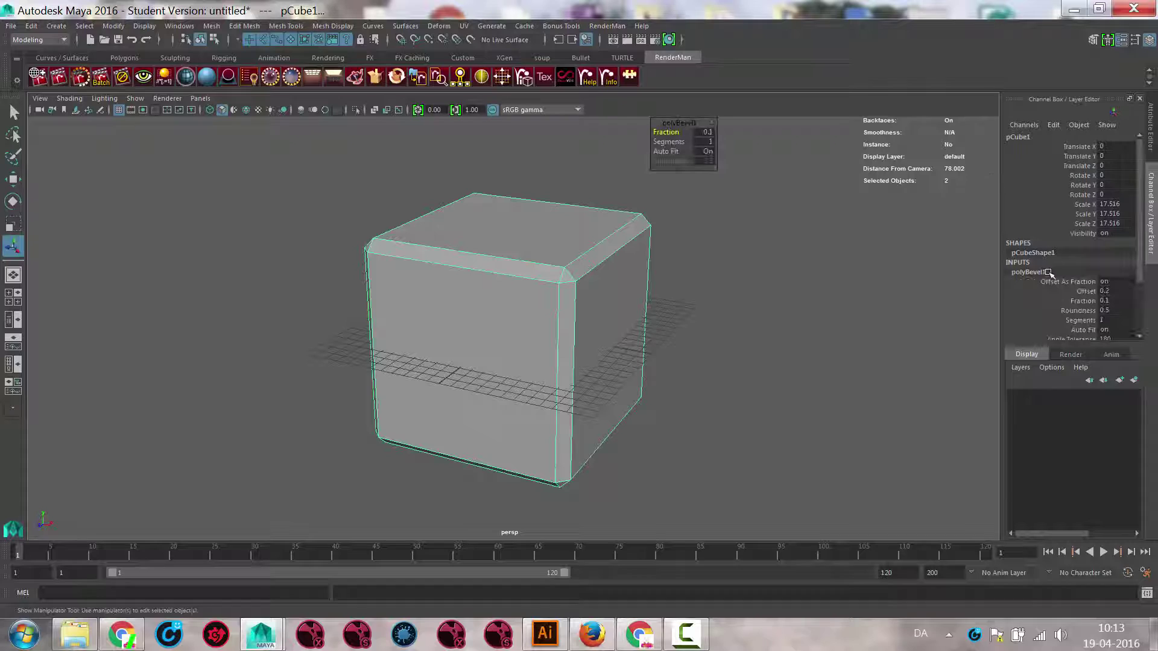
{"action": "double_click", "coordinate": [1112, 291]}
{"action": "double_click", "coordinate": [1113, 301]}
{"action": "type", "text": "0.02"}
{"action": "key", "text": "Return"}
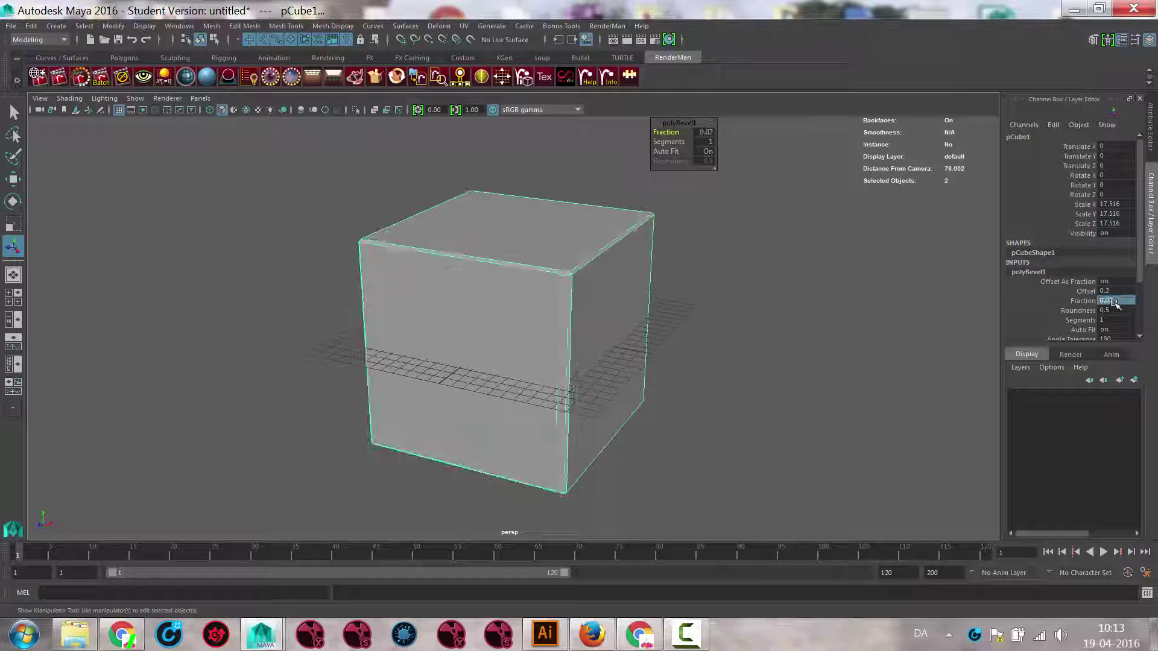
{"action": "left_click", "coordinate": [766, 367]}
{"action": "left_click_drag", "start_coordinate": [798, 346], "coordinate": [574, 326], "text": "alt"}
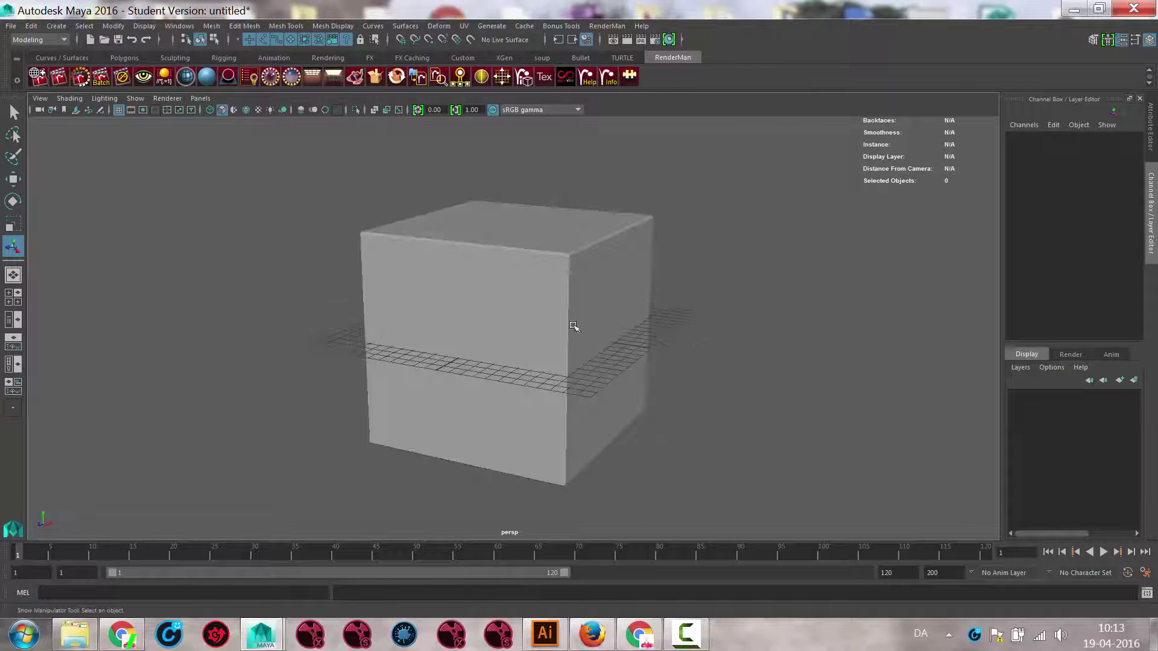
Set the fraction of the cube's bevel to 0.01 and deselect the cube
{"action": "left_click", "coordinate": [574, 326]}
{"action": "left_click", "coordinate": [1040, 273]}
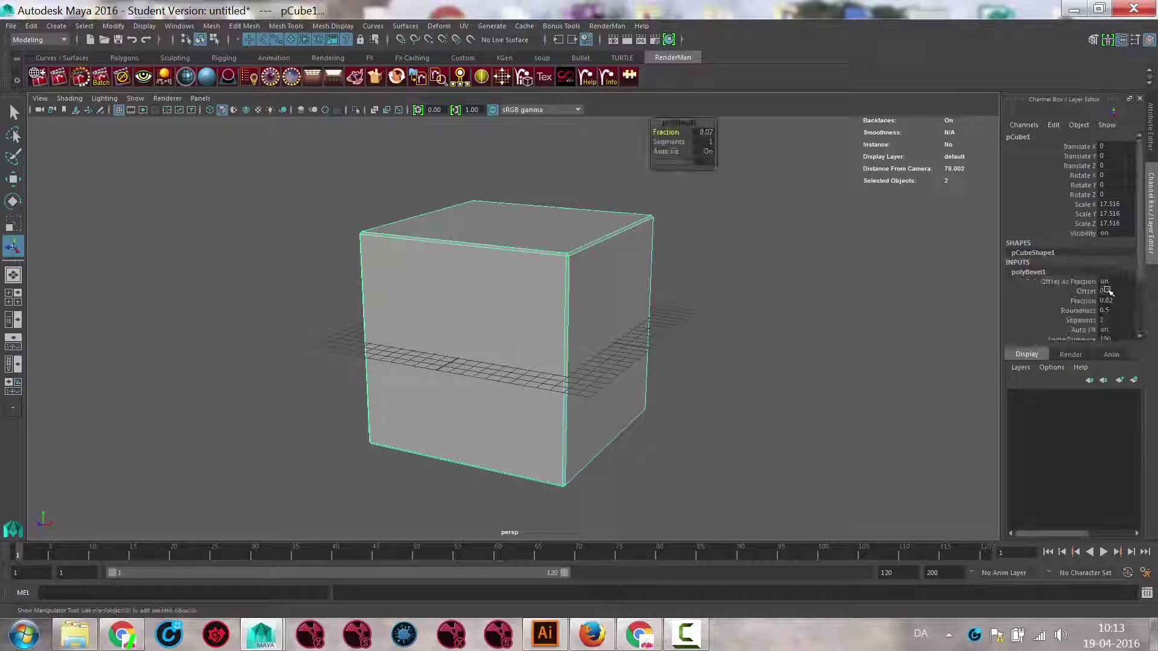
{"action": "double_click", "coordinate": [1123, 301]}
{"action": "type", "text": ".0"}
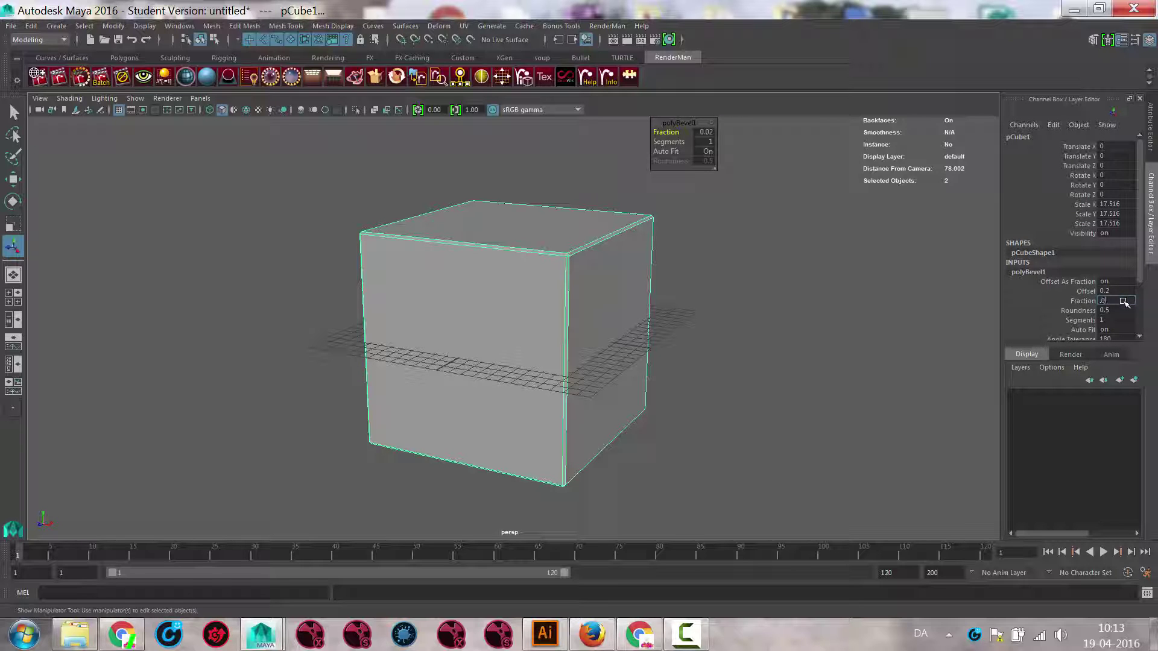
{"action": "type", "text": "1"}
{"action": "key", "text": "Return"}
{"action": "left_click", "coordinate": [688, 323]}
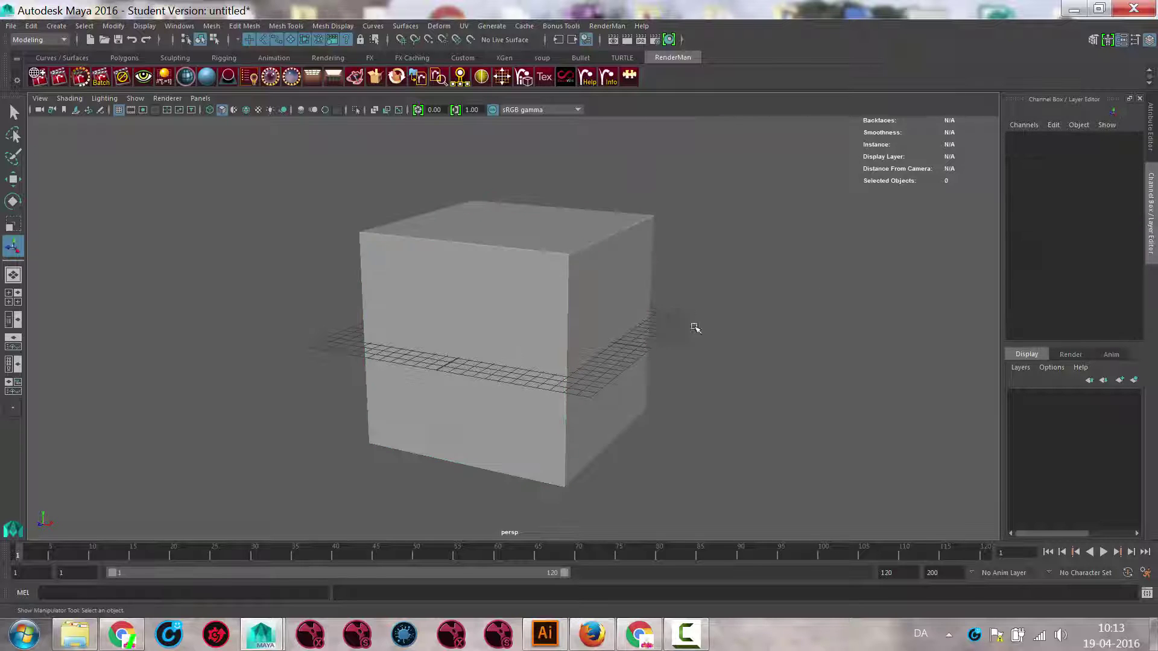
Examine the bevelled cube's edges and corners up close and from several angles
{"action": "left_click_drag", "start_coordinate": [693, 329], "coordinate": [619, 352], "text": "alt"}
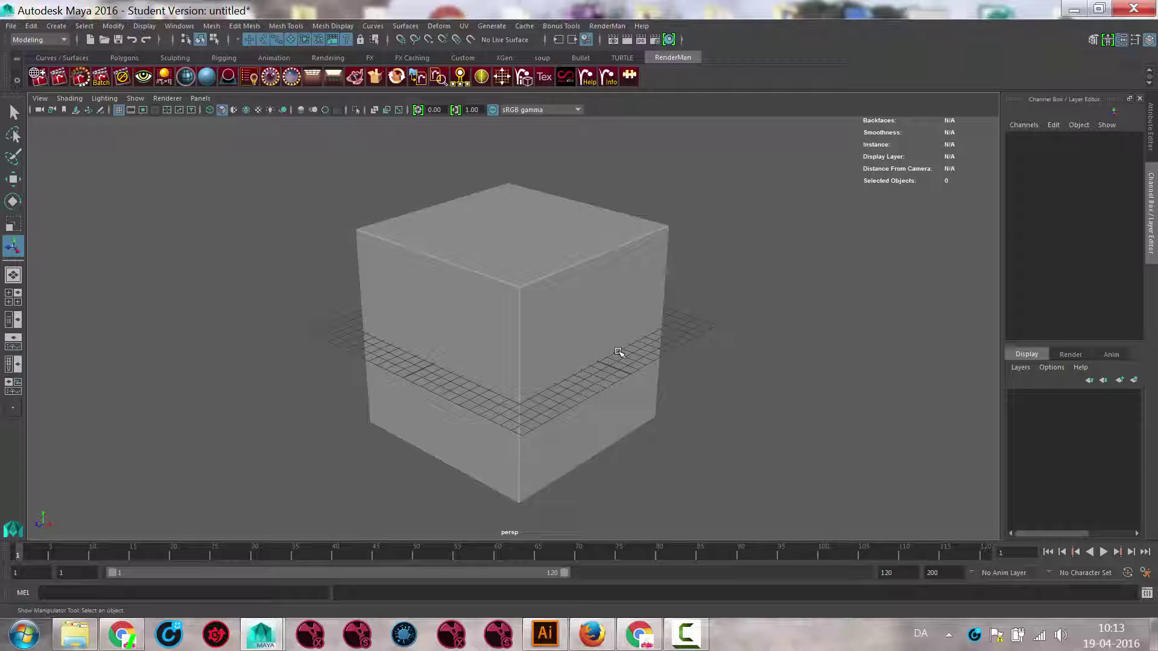
{"action": "left_click_drag", "start_coordinate": [584, 293], "coordinate": [643, 290], "text": "alt"}
{"action": "right_click_drag", "start_coordinate": [646, 294], "coordinate": [801, 345], "text": "alt"}
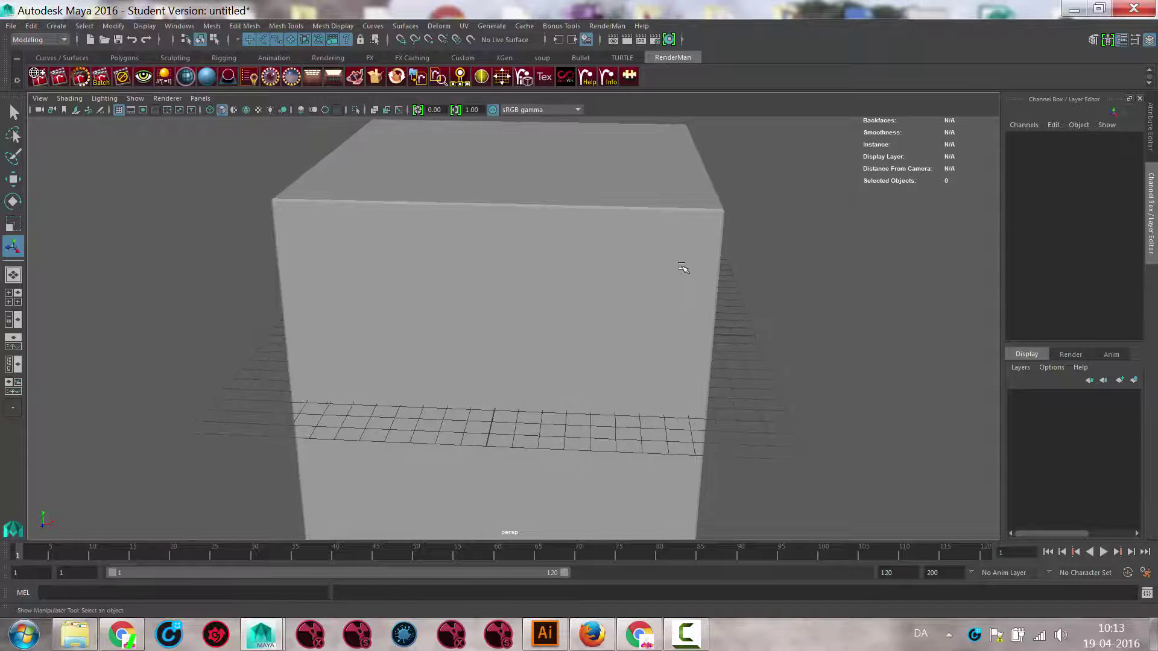
{"action": "left_click", "coordinate": [682, 267]}
{"action": "left_click_drag", "start_coordinate": [742, 254], "coordinate": [421, 240], "text": "alt"}
{"action": "right_click_drag", "start_coordinate": [506, 257], "coordinate": [468, 292], "text": "alt"}
{"action": "left_click", "coordinate": [758, 264]}
{"action": "mouse_move", "coordinate": [697, 335]}
{"action": "left_mouse_down", "text": "alt"}
{"action": "mouse_move", "coordinate": [739, 331]}
{"action": "mouse_move", "coordinate": [693, 332]}
{"action": "left_mouse_up", "text": "alt"}
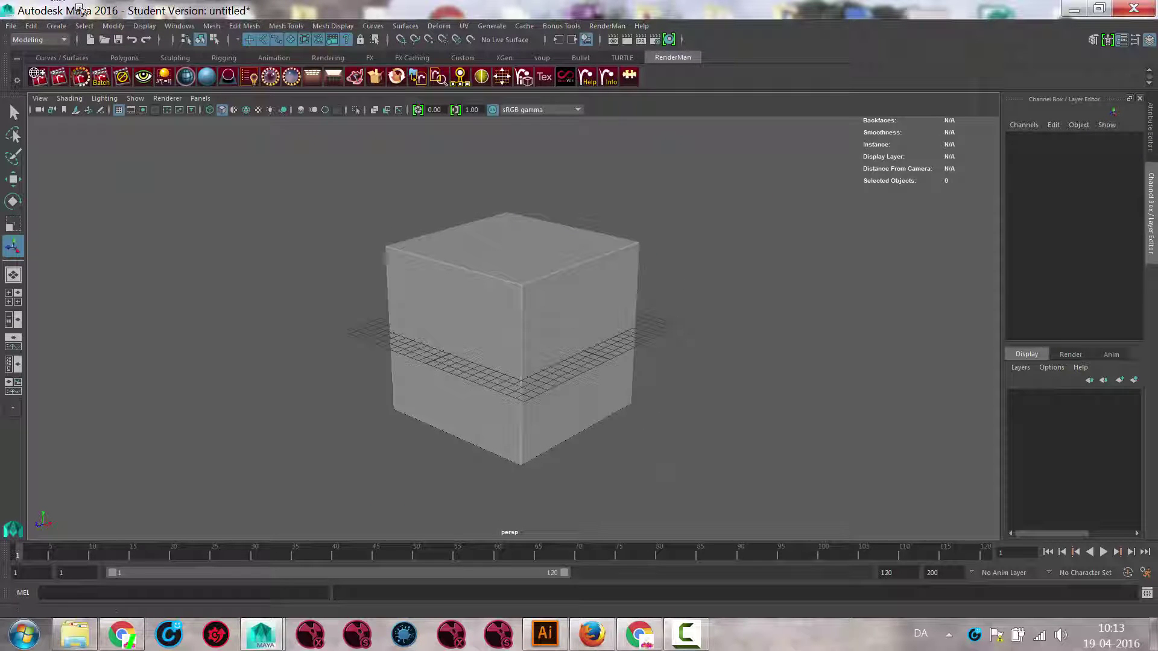
Create a second polygon cube and move it out beside the bevelled cube
{"action": "left_click", "coordinate": [56, 25]}
{"action": "mouse_move", "coordinate": [79, 70]}
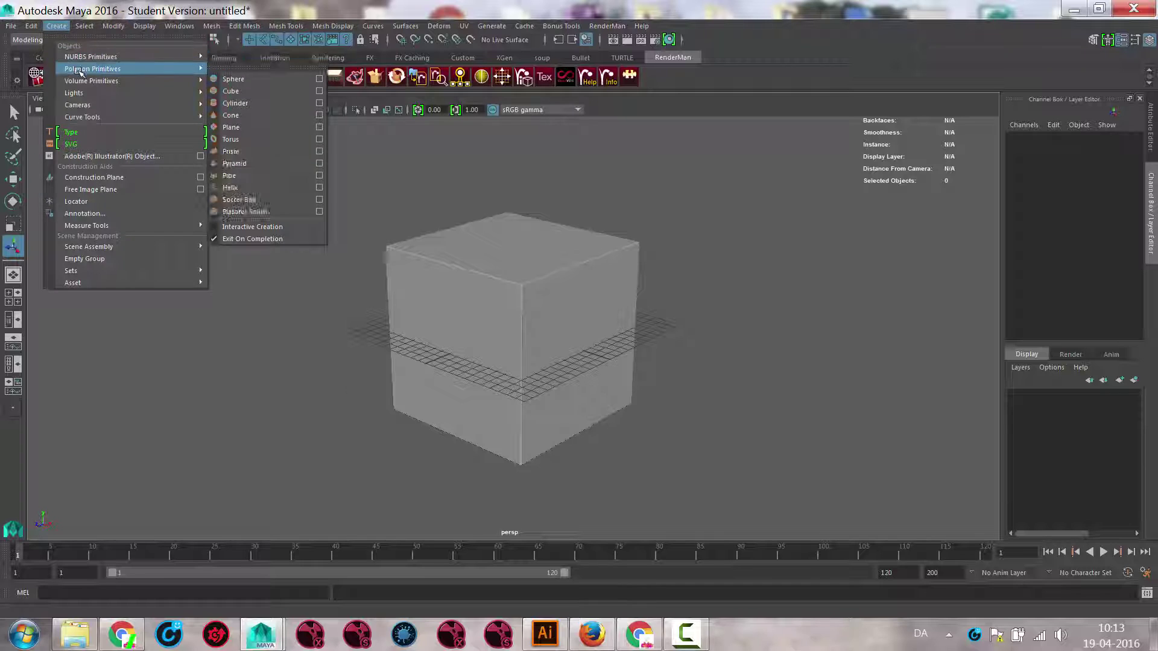
{"action": "left_click", "coordinate": [232, 91]}
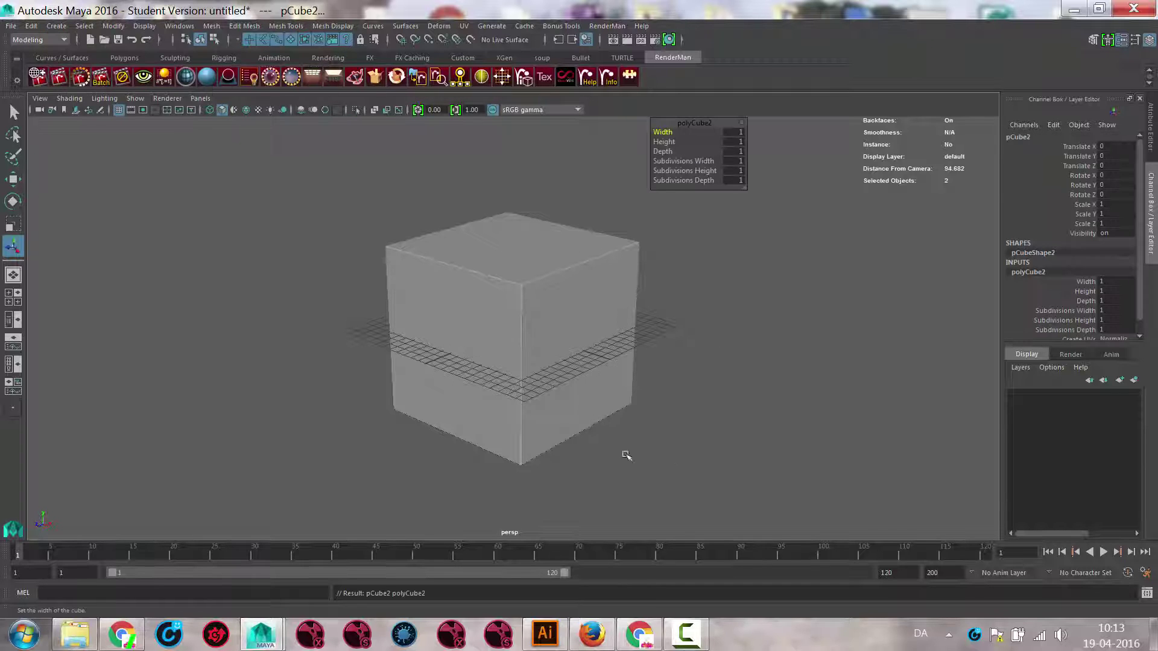
{"action": "key", "text": "w"}
{"action": "left_click_drag", "start_coordinate": [551, 339], "coordinate": [784, 401]}
Scale the second cube up uniformly to roughly the size of the bevelled cube
{"action": "key", "text": "r"}
{"action": "middle_click_drag", "start_coordinate": [664, 455], "coordinate": [803, 458]}
{"action": "left_click", "coordinate": [734, 246]}
{"action": "left_click_drag", "start_coordinate": [871, 233], "coordinate": [551, 353], "text": "alt"}
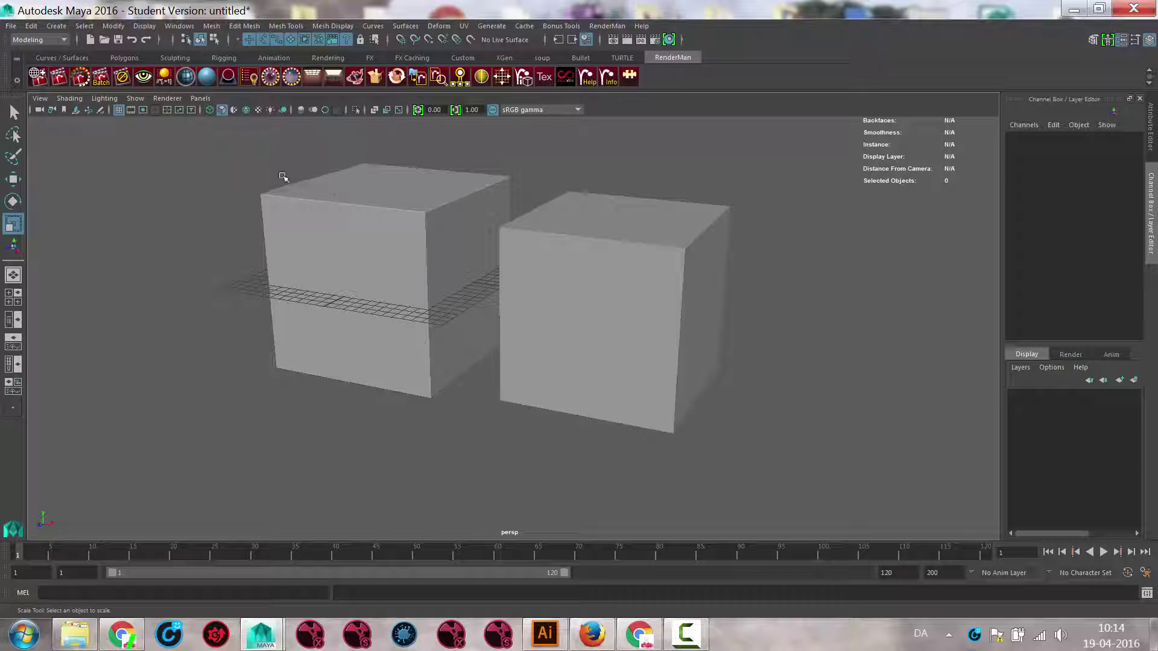
Increase the number of segments in the first cube's bevel and inspect its rounded edges up close
{"action": "left_click", "coordinate": [406, 229]}
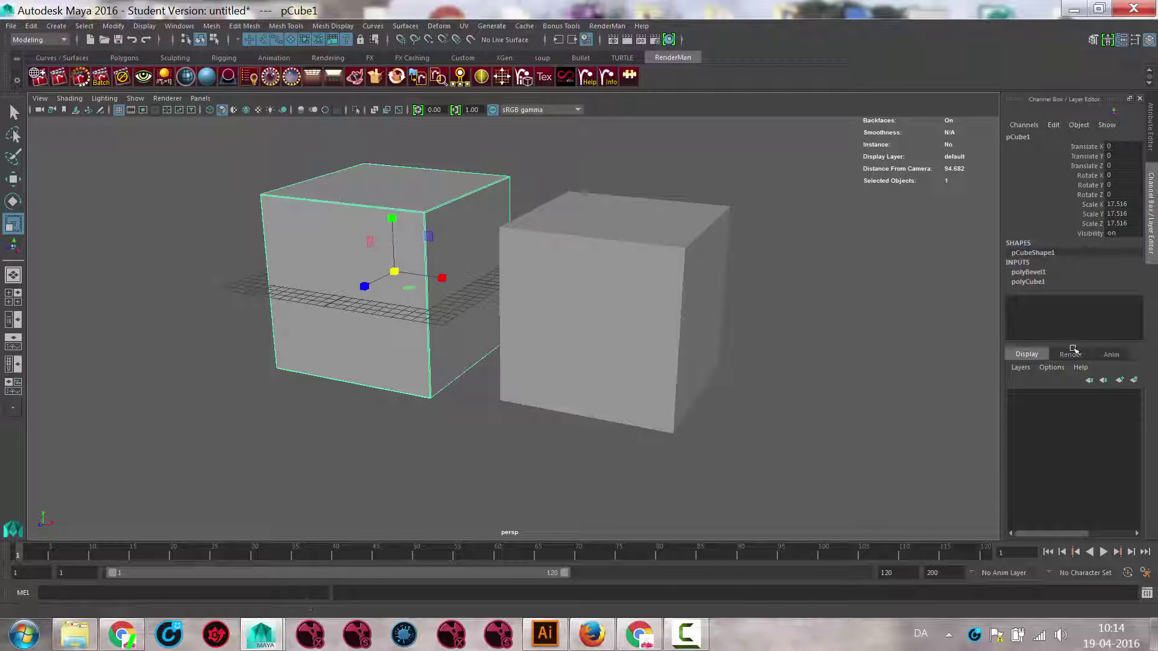
{"action": "left_click", "coordinate": [1037, 272]}
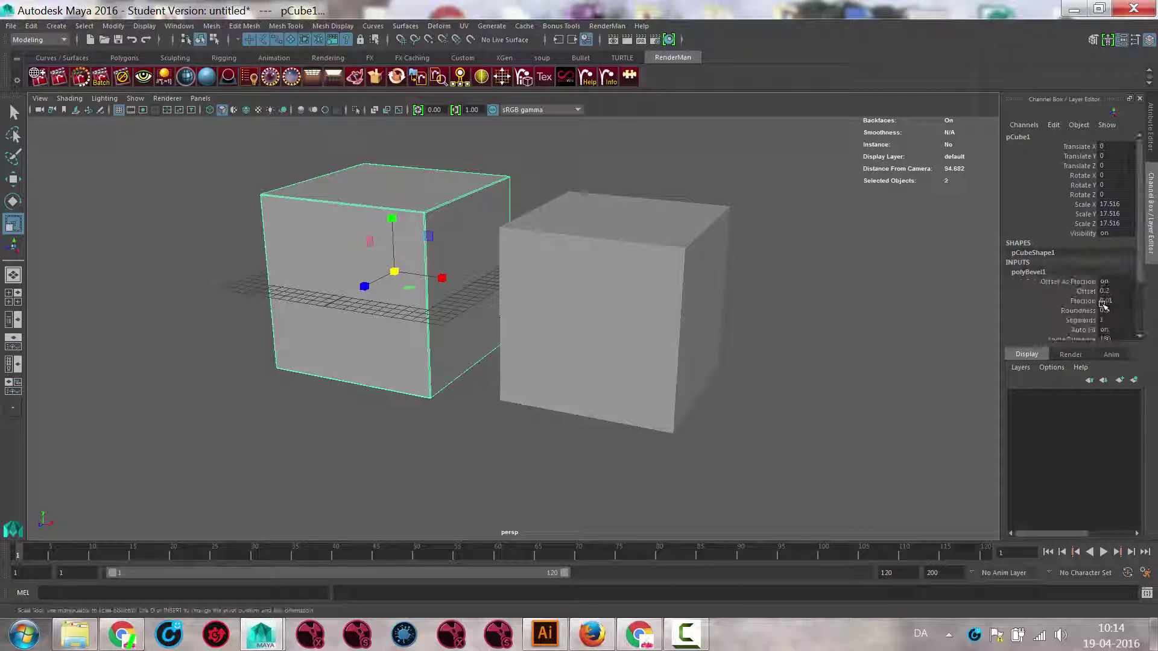
{"action": "left_click", "coordinate": [1075, 322]}
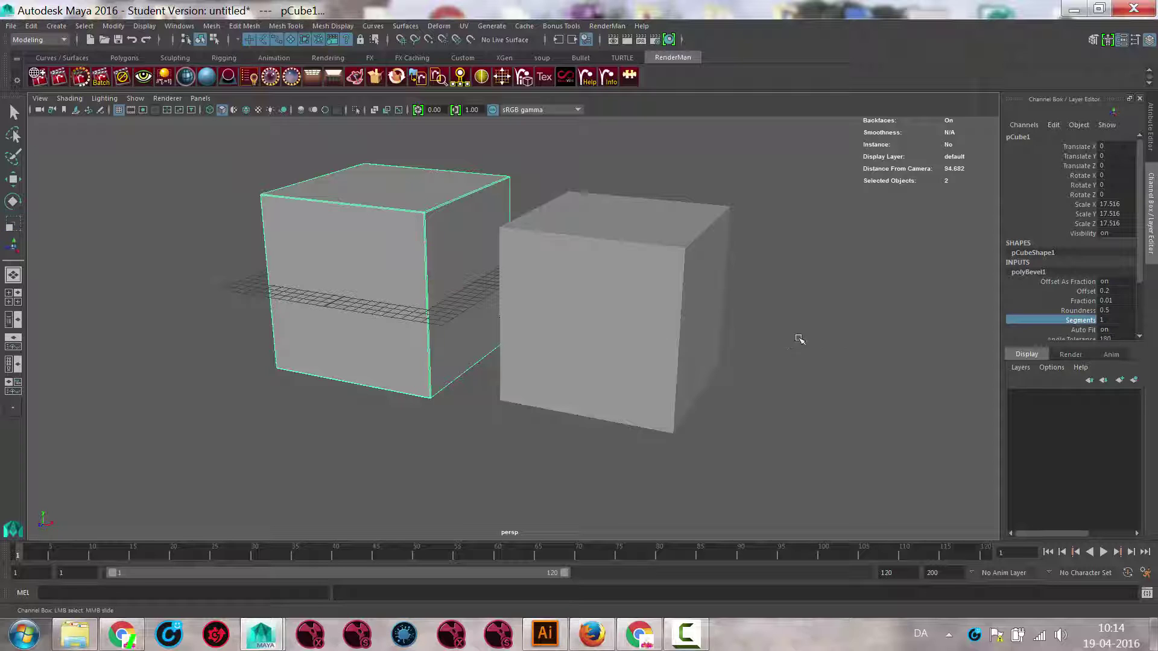
{"action": "middle_click_drag", "start_coordinate": [799, 339], "coordinate": [905, 338]}
{"action": "left_click", "coordinate": [729, 137]}
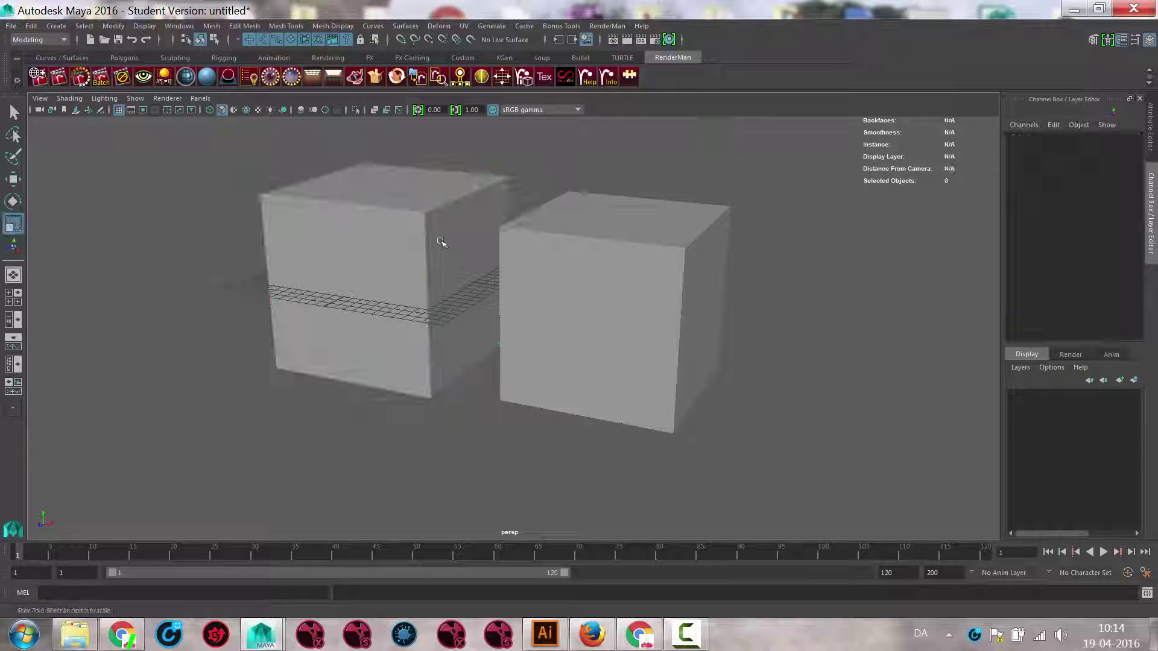
{"action": "middle_click_drag", "start_coordinate": [447, 276], "coordinate": [533, 338], "text": "alt"}
{"action": "right_click_drag", "start_coordinate": [406, 336], "coordinate": [630, 349], "text": "alt"}
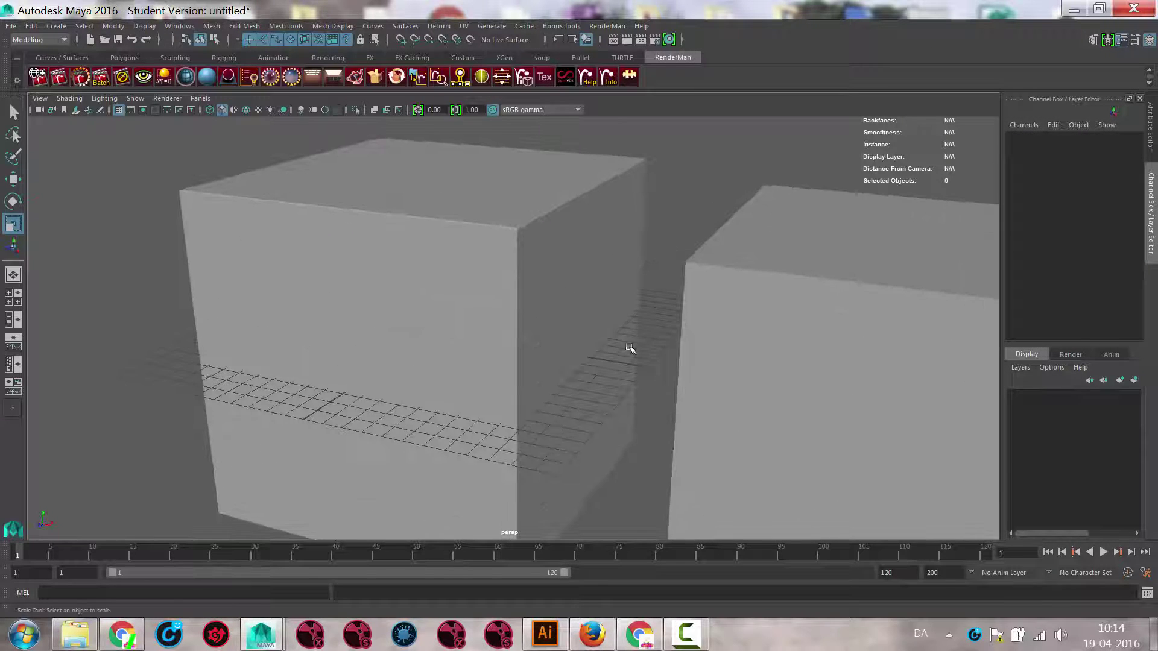
{"action": "left_click_drag", "start_coordinate": [519, 296], "coordinate": [627, 313], "text": "alt"}
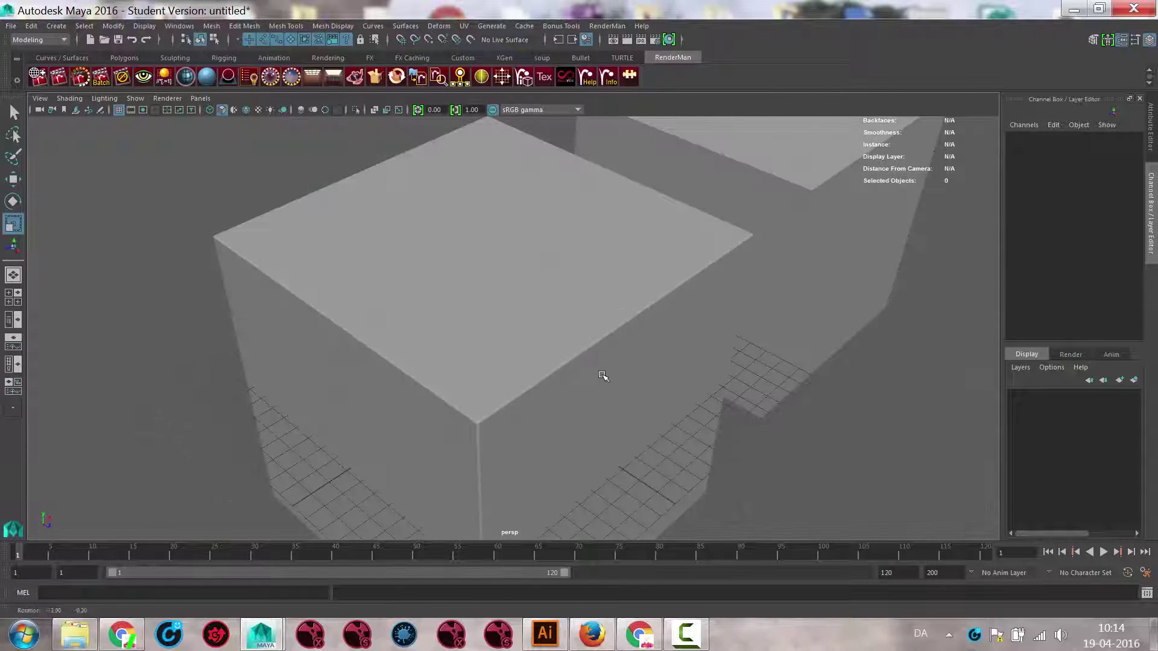
Set the bevelled cube's bevel segments to 5 and check the result on its edges
{"action": "left_click_drag", "start_coordinate": [603, 375], "coordinate": [638, 360], "text": "alt"}
{"action": "right_click_drag", "start_coordinate": [638, 360], "coordinate": [855, 307], "text": "alt"}
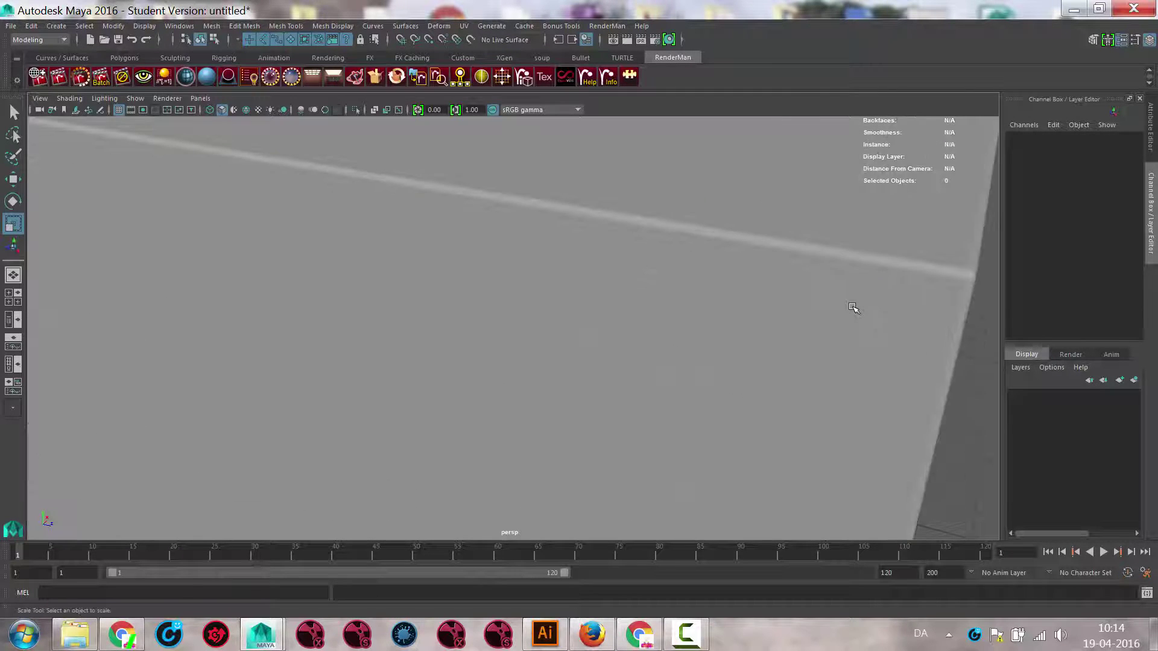
{"action": "left_click", "coordinate": [833, 252]}
{"action": "left_click", "coordinate": [1028, 272]}
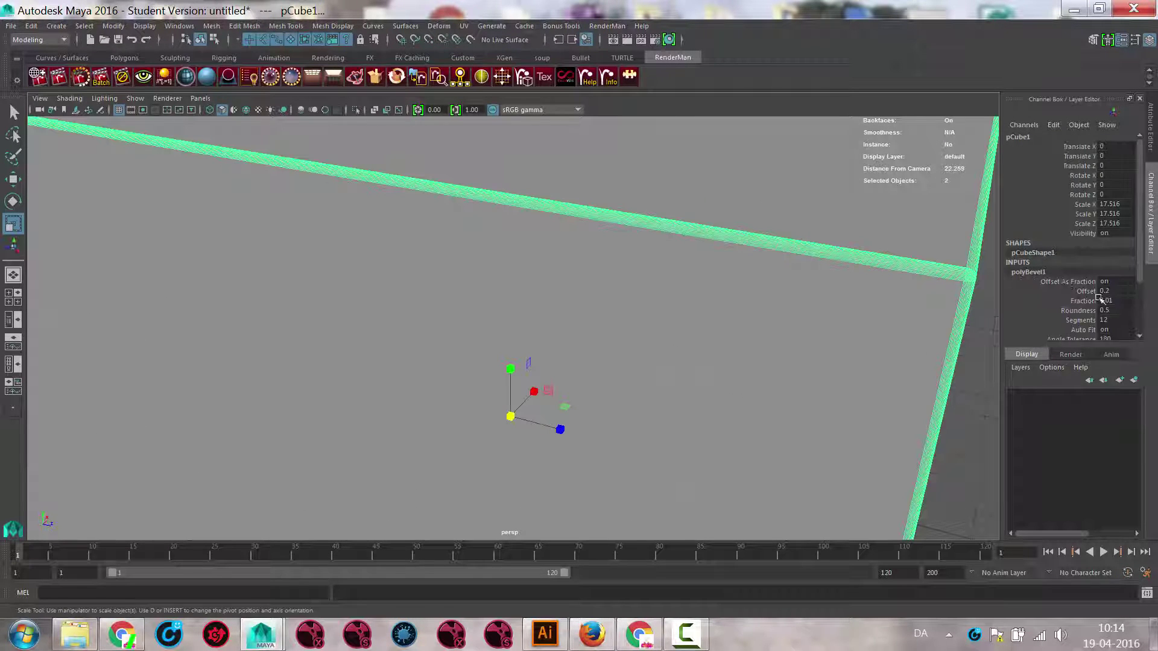
{"action": "double_click", "coordinate": [1114, 322]}
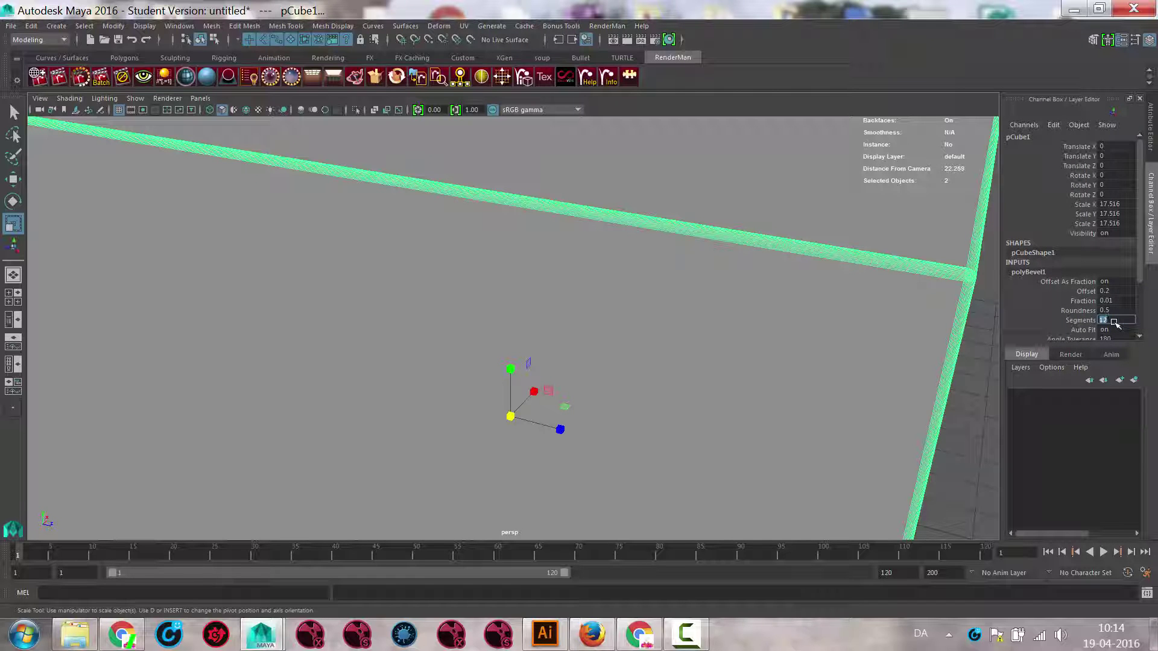
{"action": "type", "text": "5"}
{"action": "key", "text": "Return"}
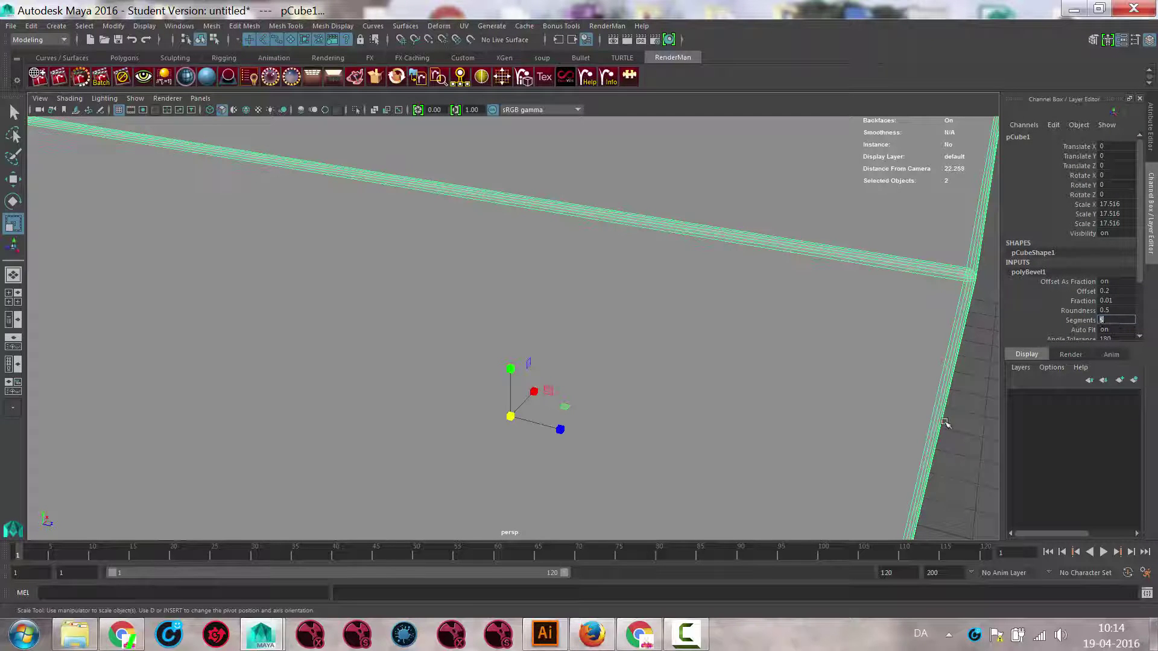
{"action": "left_click", "coordinate": [954, 427]}
{"action": "left_click_drag", "start_coordinate": [954, 427], "coordinate": [526, 317], "text": "alt"}
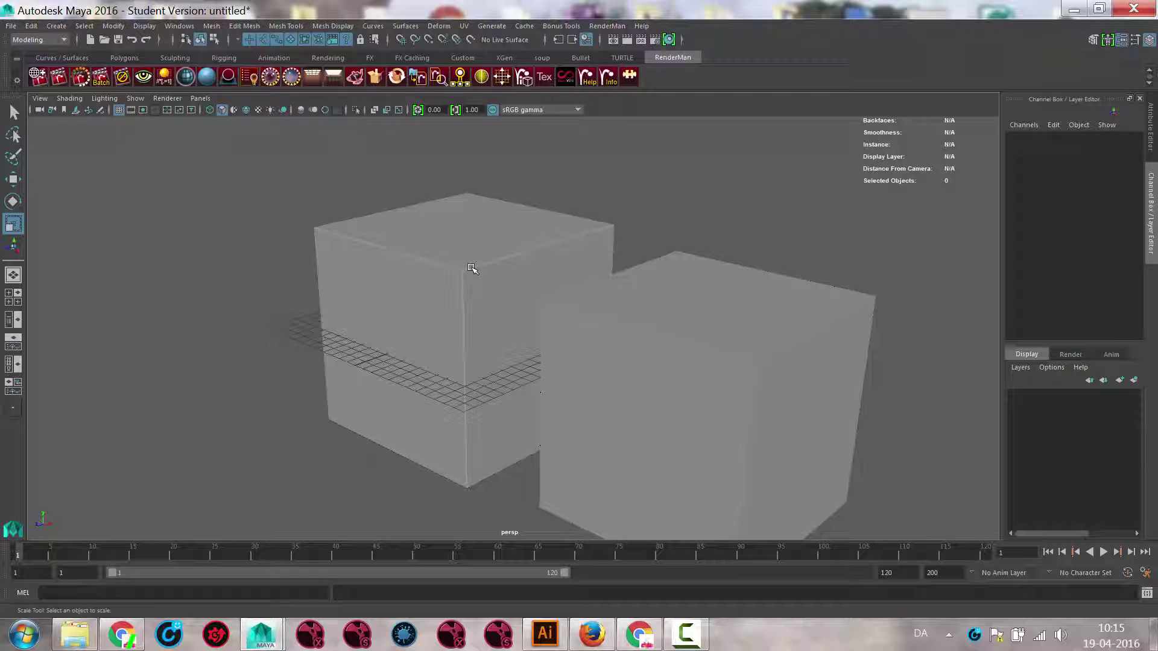
Delete both cubes from the scene
{"action": "scroll", "coordinate": [461, 289], "scroll_direction": "down", "scroll_amount": 8}
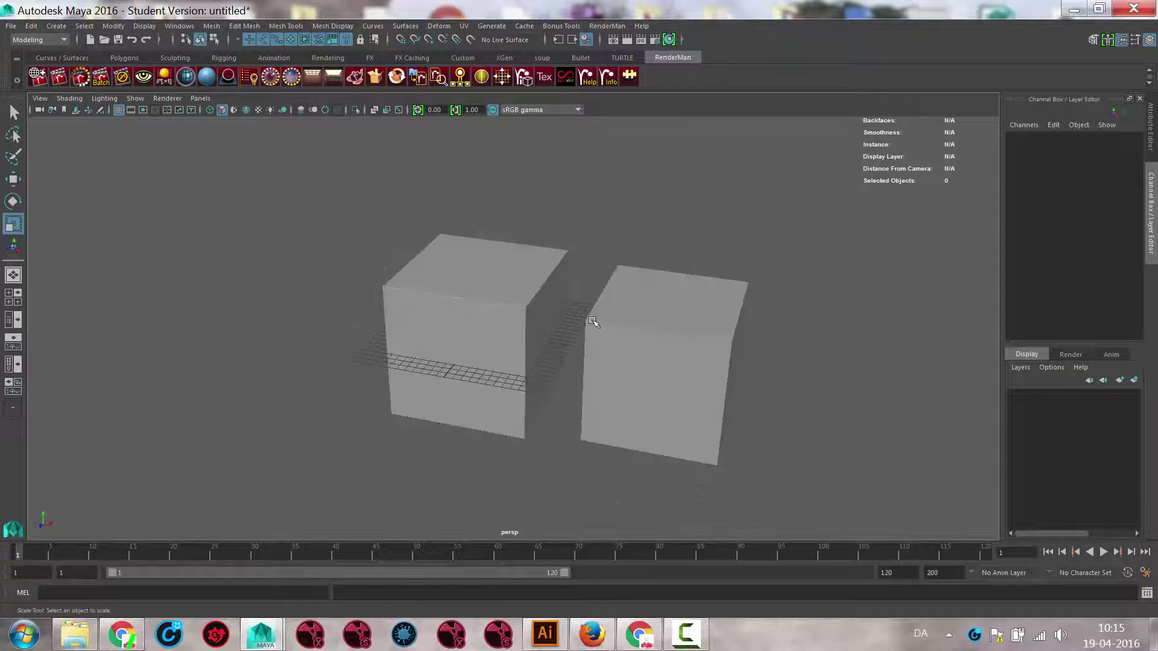
{"action": "mouse_move", "coordinate": [594, 323]}
{"action": "left_mouse_down", "text": "alt"}
{"action": "mouse_move", "coordinate": [455, 344]}
{"action": "mouse_move", "coordinate": [595, 341]}
{"action": "left_mouse_up", "text": "alt"}
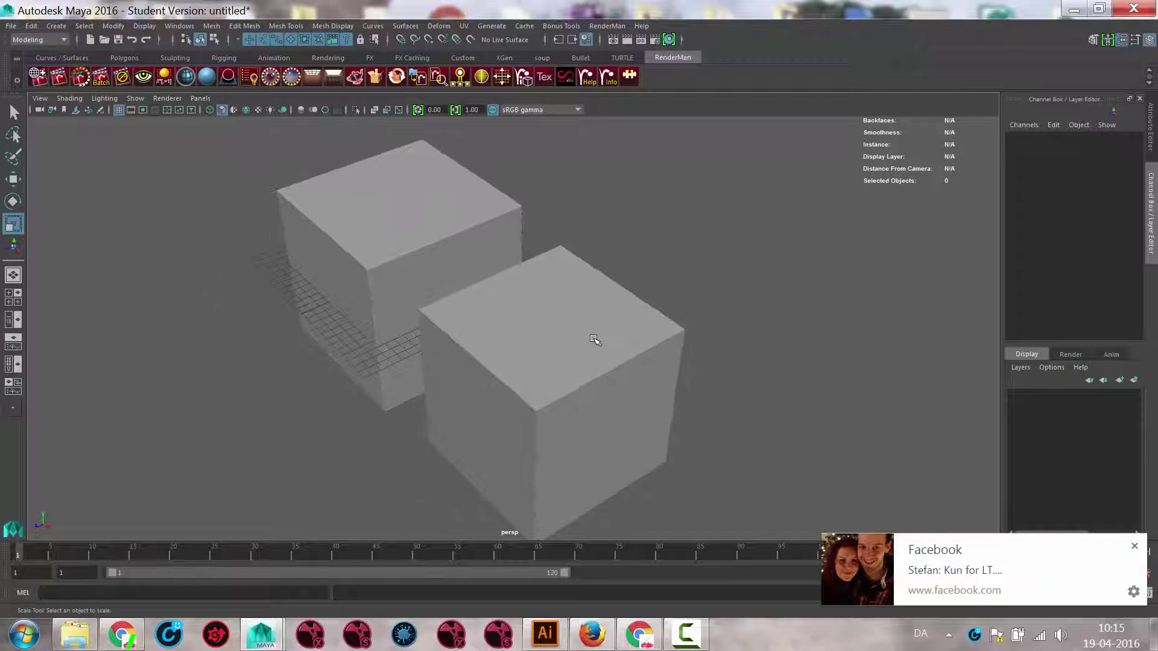
{"action": "left_click_drag", "start_coordinate": [421, 316], "coordinate": [513, 297], "text": "alt"}
{"action": "left_click_drag", "start_coordinate": [277, 189], "coordinate": [678, 421]}
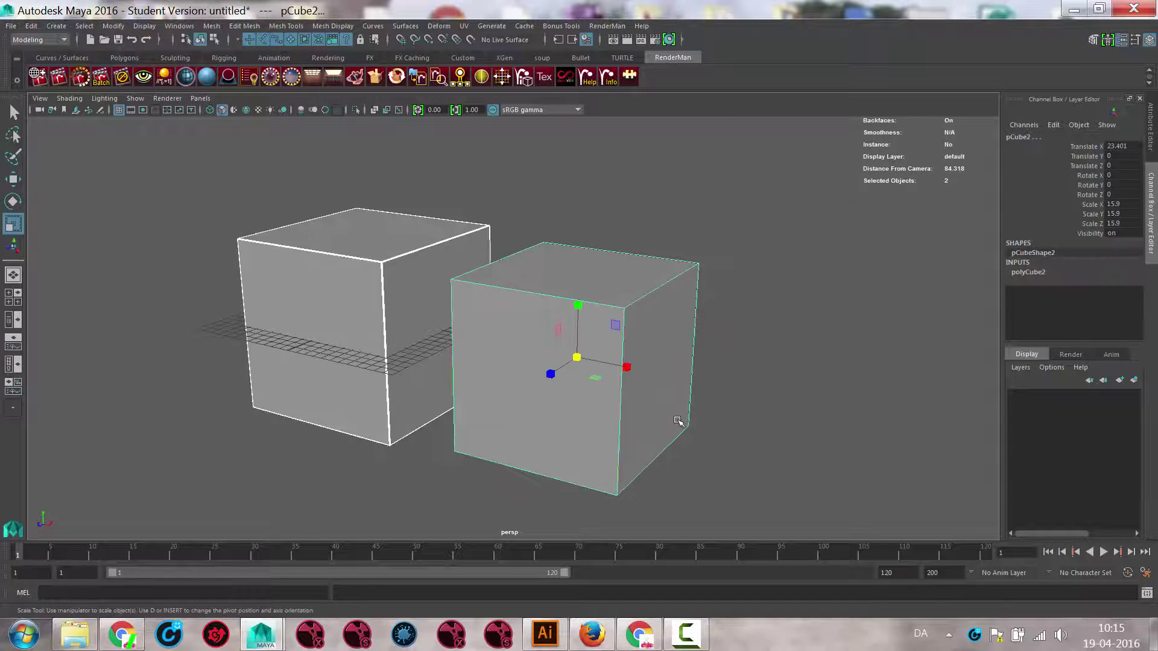
{"action": "key", "text": "Delete"}
Create a polygon cylinder at the centre of the grid
{"action": "left_click_drag", "start_coordinate": [138, 282], "coordinate": [440, 261], "text": "alt"}
{"action": "left_click", "coordinate": [67, 26]}
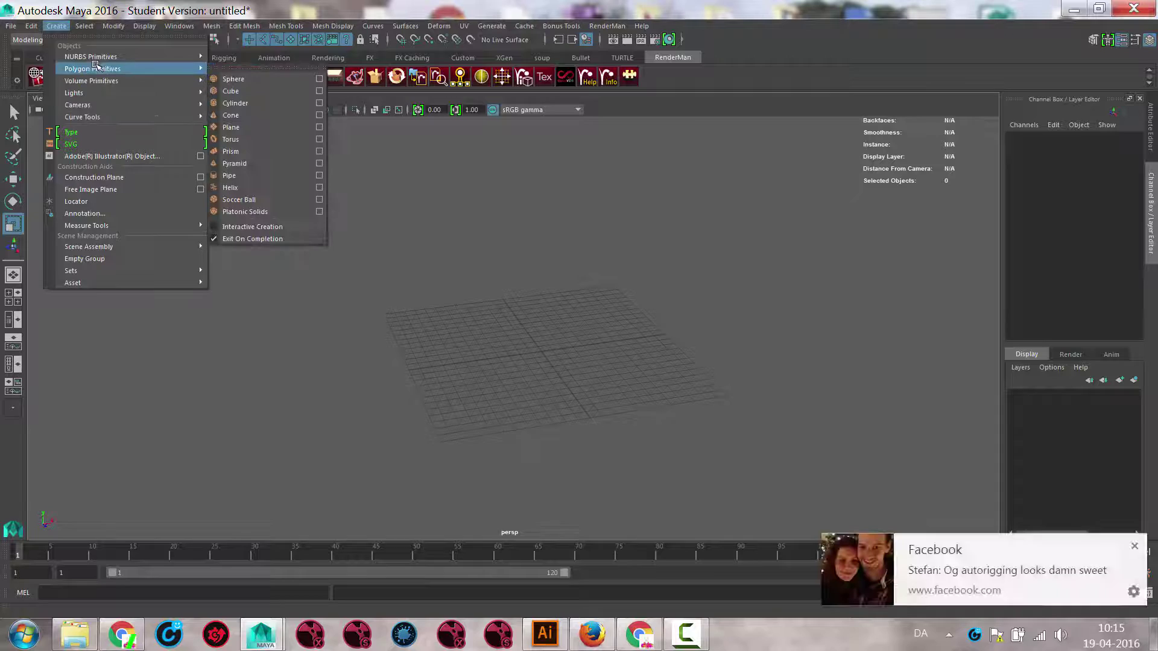
{"action": "left_click", "coordinate": [256, 103]}
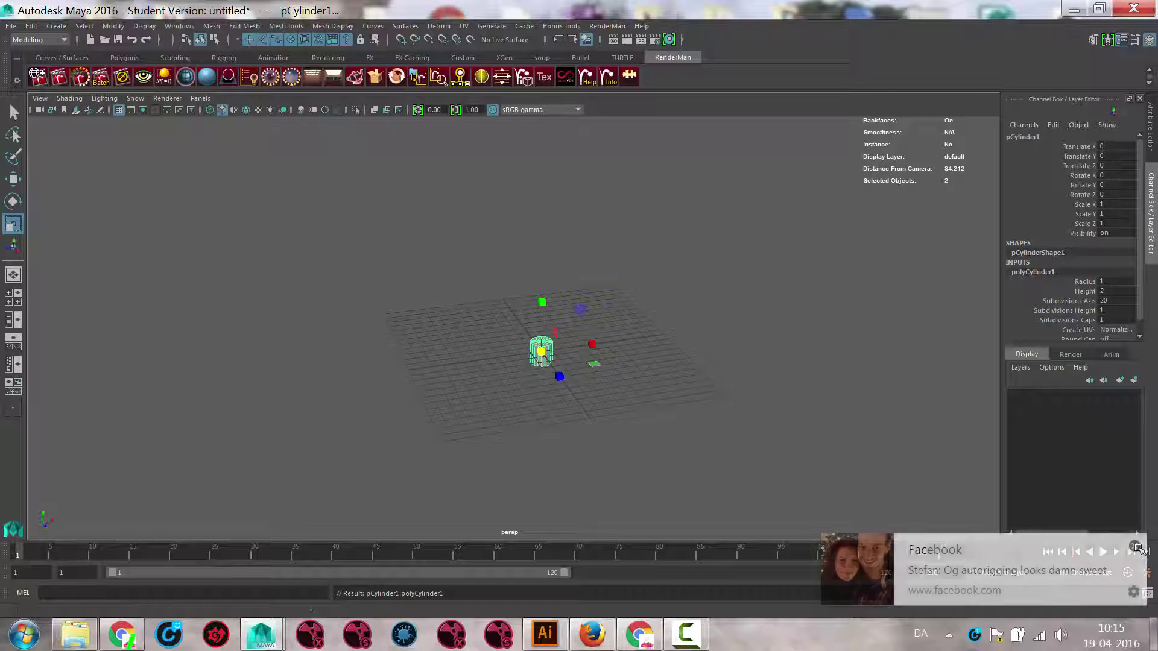
{"action": "right_click_drag", "start_coordinate": [410, 372], "coordinate": [792, 408], "text": "alt"}
{"action": "middle_click_drag", "start_coordinate": [792, 408], "coordinate": [610, 364], "text": "alt"}
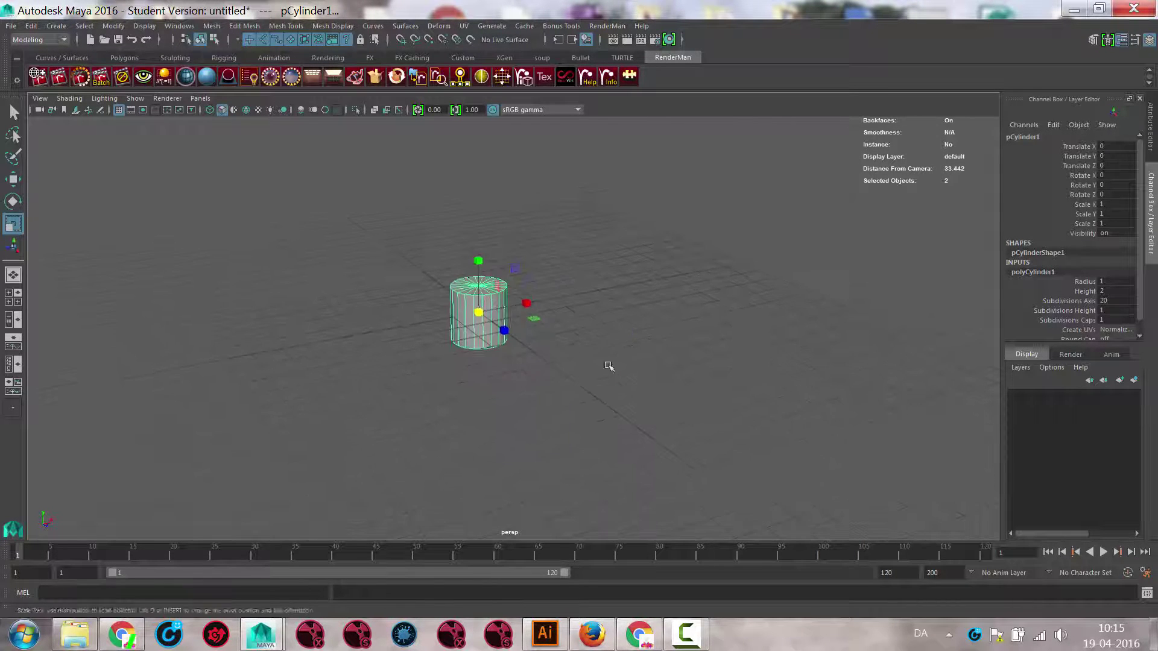
{"action": "right_click_drag", "start_coordinate": [610, 364], "coordinate": [695, 339], "text": "alt"}
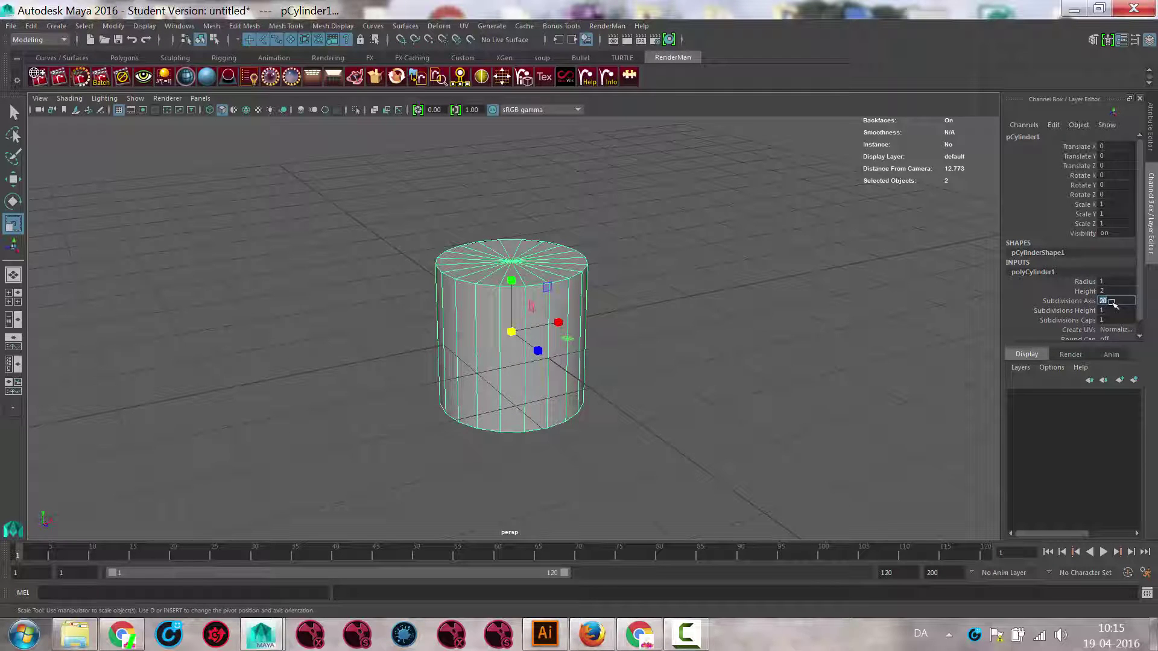
Set the cylinder's axis subdivisions to 8 and its height to 5.3
{"action": "key", "text": "Return"}
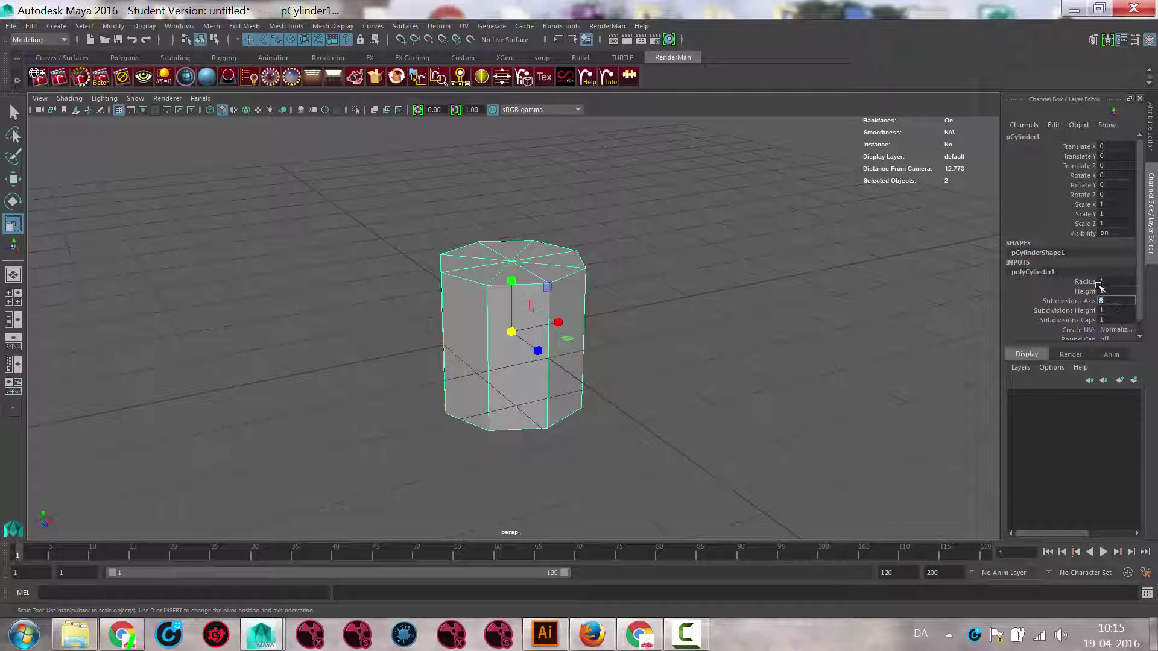
{"action": "left_click", "coordinate": [1086, 292]}
{"action": "mouse_move", "coordinate": [651, 271]}
{"action": "middle_mouse_down"}
{"action": "mouse_move", "coordinate": [669, 271]}
{"action": "mouse_move", "coordinate": [643, 273]}
{"action": "middle_mouse_up"}
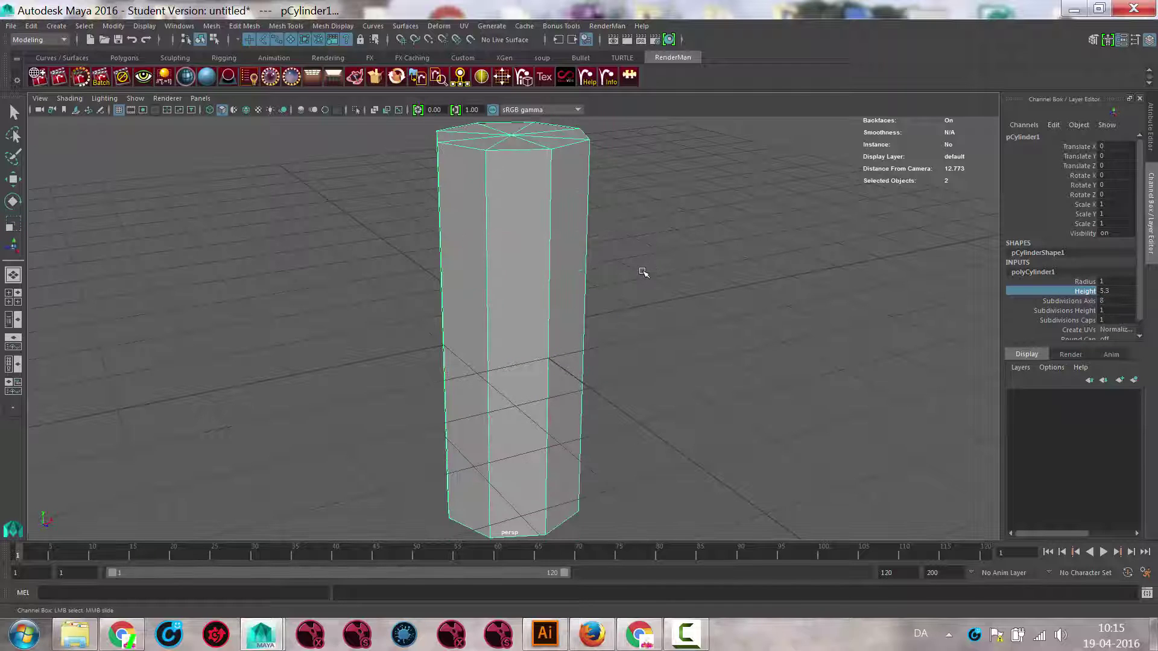
Set the cylinder's cap subdivisions to 4 and its height subdivisions to 10
{"action": "left_click", "coordinate": [1061, 320]}
{"action": "middle_click_drag", "start_coordinate": [796, 326], "coordinate": [700, 314]}
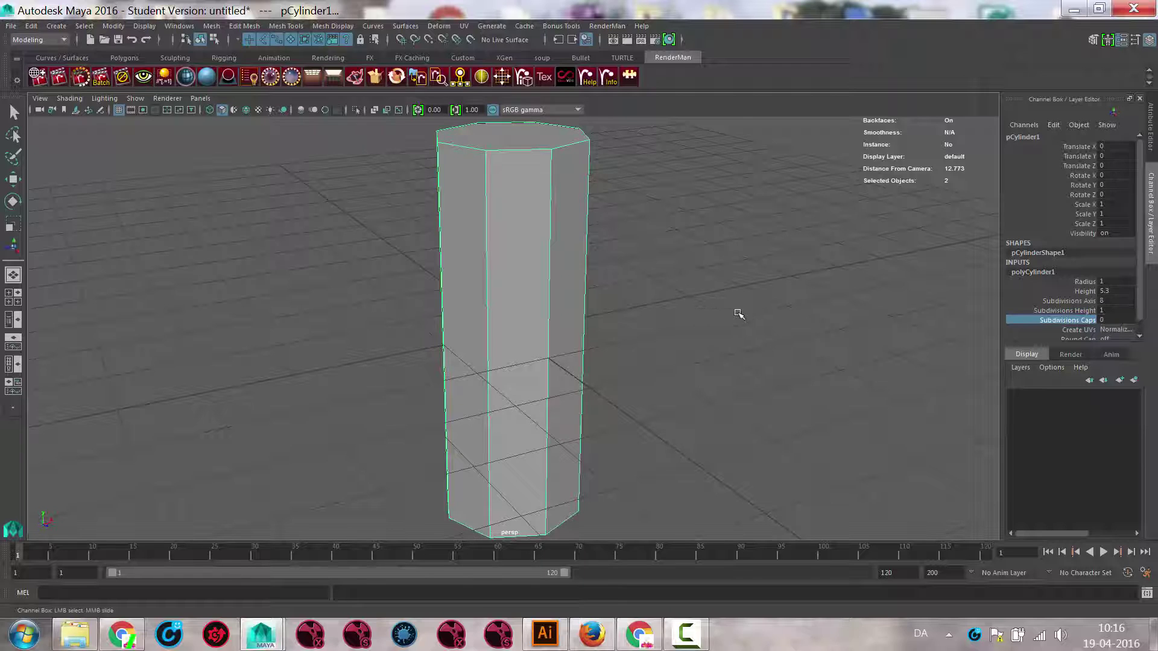
{"action": "middle_click_drag", "start_coordinate": [782, 318], "coordinate": [840, 445]}
{"action": "left_click", "coordinate": [1073, 310]}
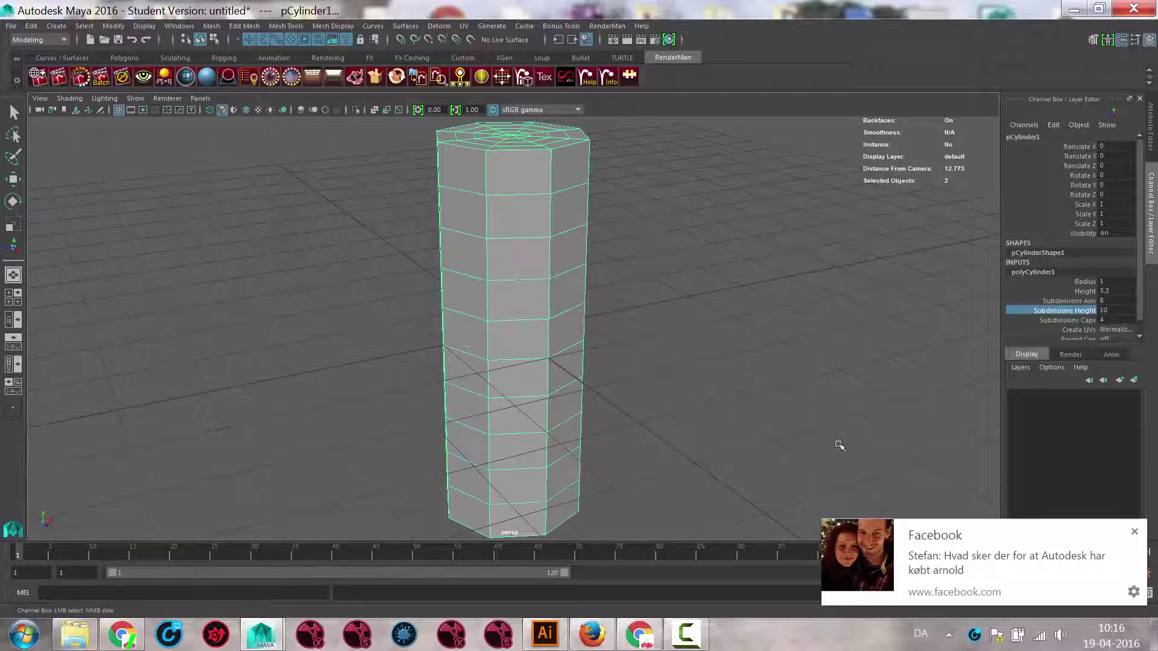
{"action": "left_click", "coordinate": [1133, 531]}
Show the cylinder in smooth mesh preview and examine its rounded ends and wireframe from several angles
{"action": "left_click_drag", "start_coordinate": [739, 395], "coordinate": [741, 378], "text": "alt"}
{"action": "right_click_drag", "start_coordinate": [742, 377], "coordinate": [404, 293], "text": "alt"}
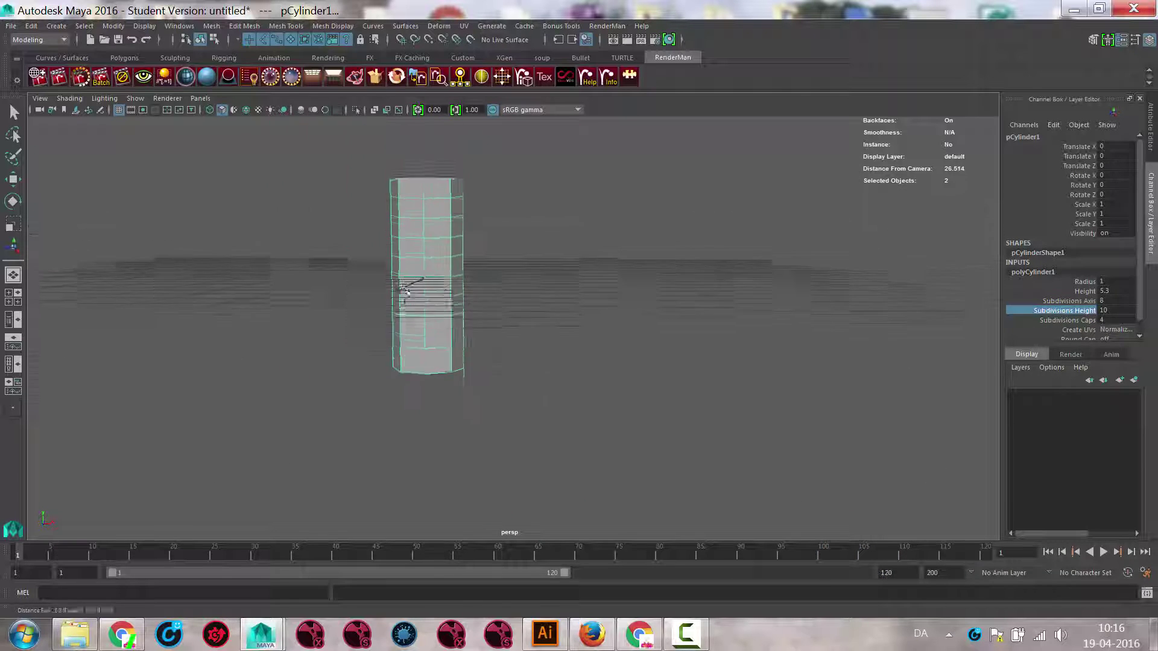
{"action": "left_click_drag", "start_coordinate": [404, 292], "coordinate": [400, 362], "text": "alt"}
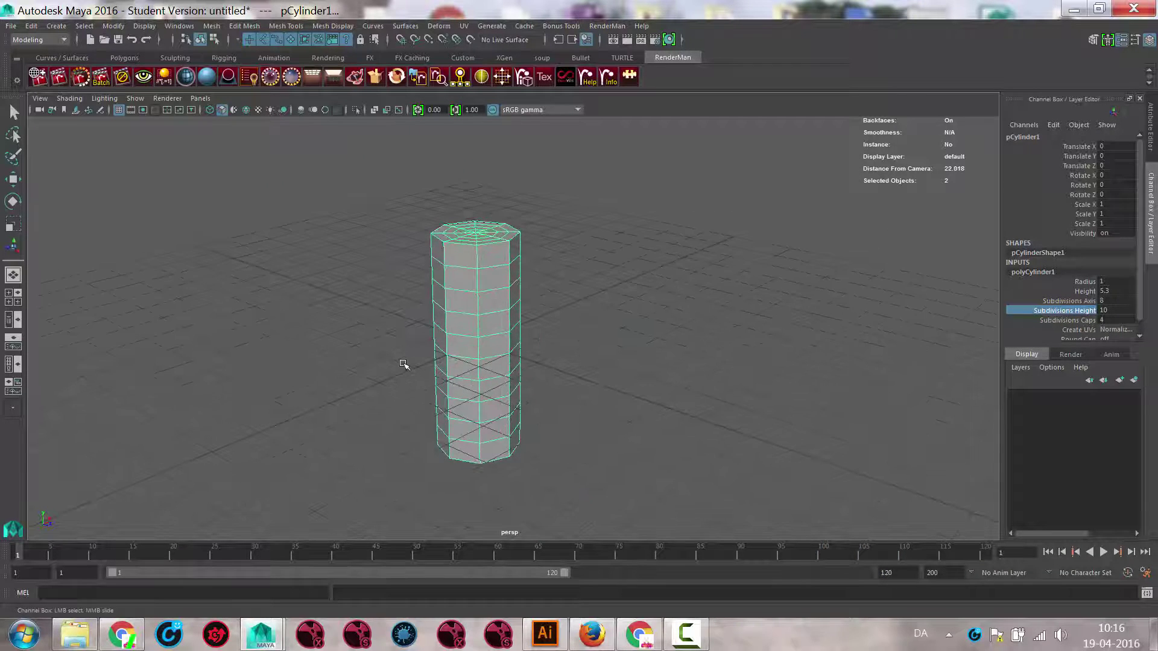
{"action": "key", "text": "3"}
{"action": "left_click", "coordinate": [645, 362]}
{"action": "key", "text": "r"}
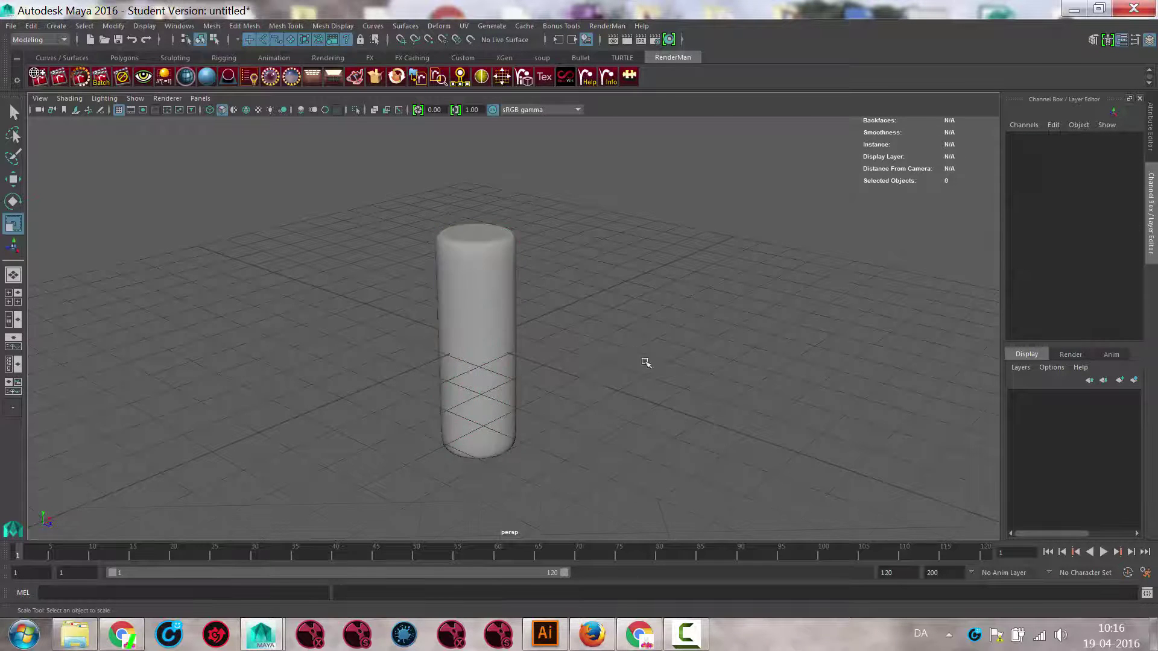
{"action": "mouse_move", "coordinate": [646, 362]}
{"action": "left_mouse_down", "text": "alt"}
{"action": "mouse_move", "coordinate": [767, 365]}
{"action": "mouse_move", "coordinate": [594, 360]}
{"action": "mouse_move", "coordinate": [639, 354]}
{"action": "left_mouse_up", "text": "alt"}
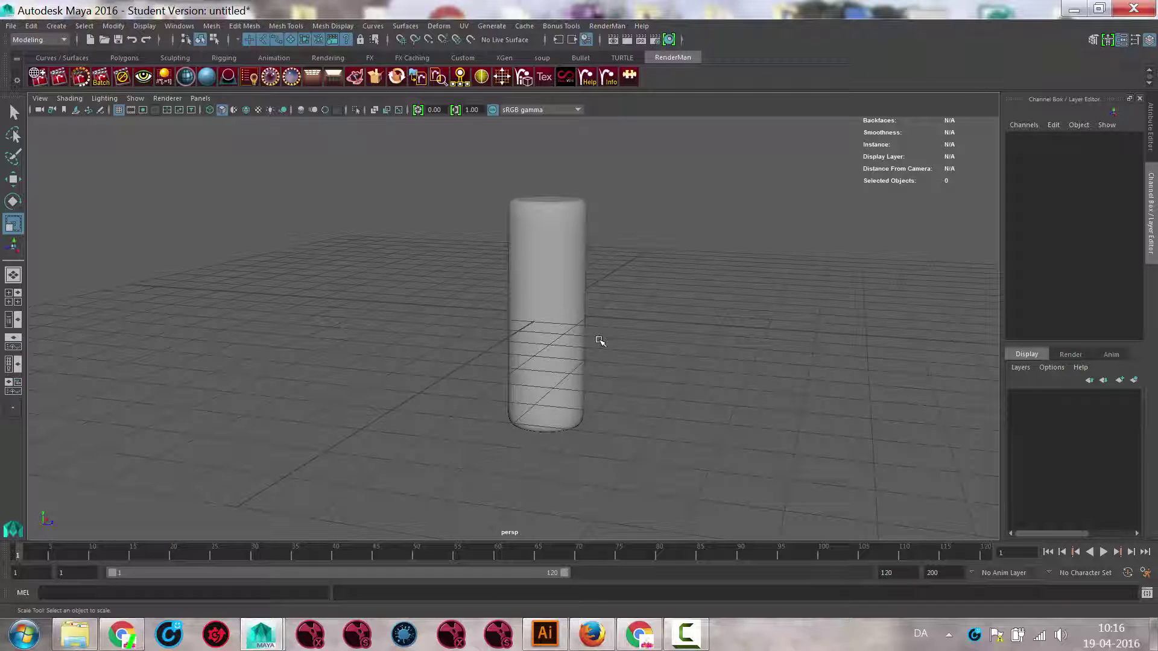
{"action": "left_click_drag", "start_coordinate": [576, 335], "coordinate": [502, 311], "text": "alt"}
{"action": "left_click", "coordinate": [502, 330]}
{"action": "right_click_drag", "start_coordinate": [503, 332], "coordinate": [727, 344], "text": "alt"}
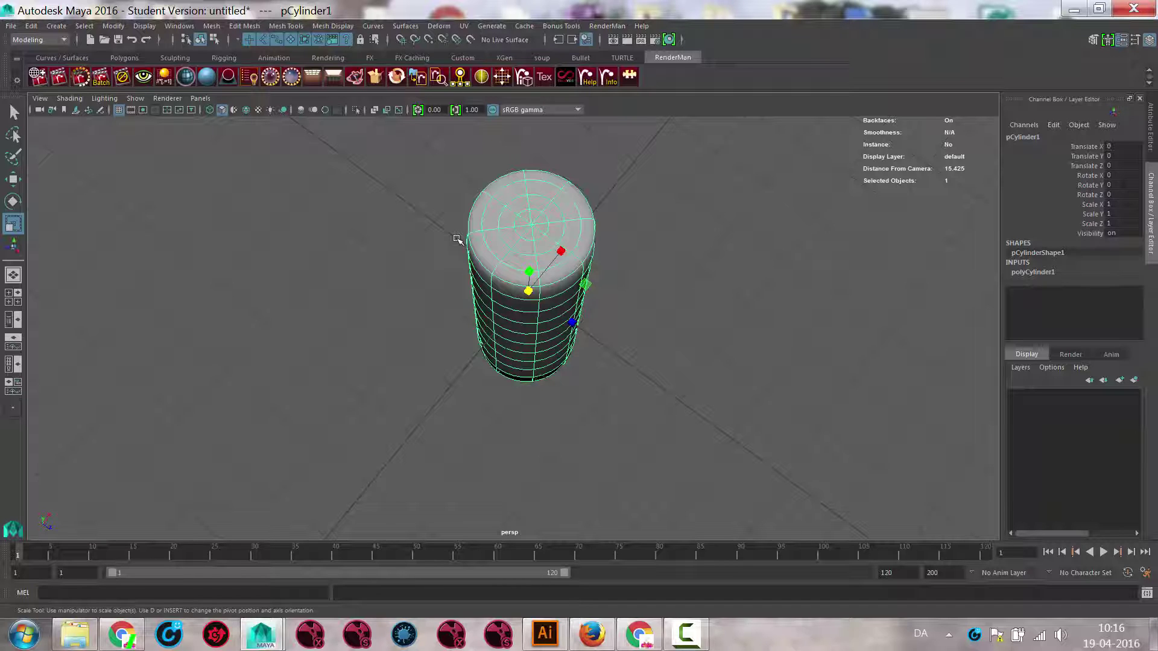
Try 6 axis subdivisions on the smoothed cylinder, and set the value back to 8
{"action": "left_click", "coordinate": [1027, 272]}
{"action": "left_click", "coordinate": [1107, 304]}
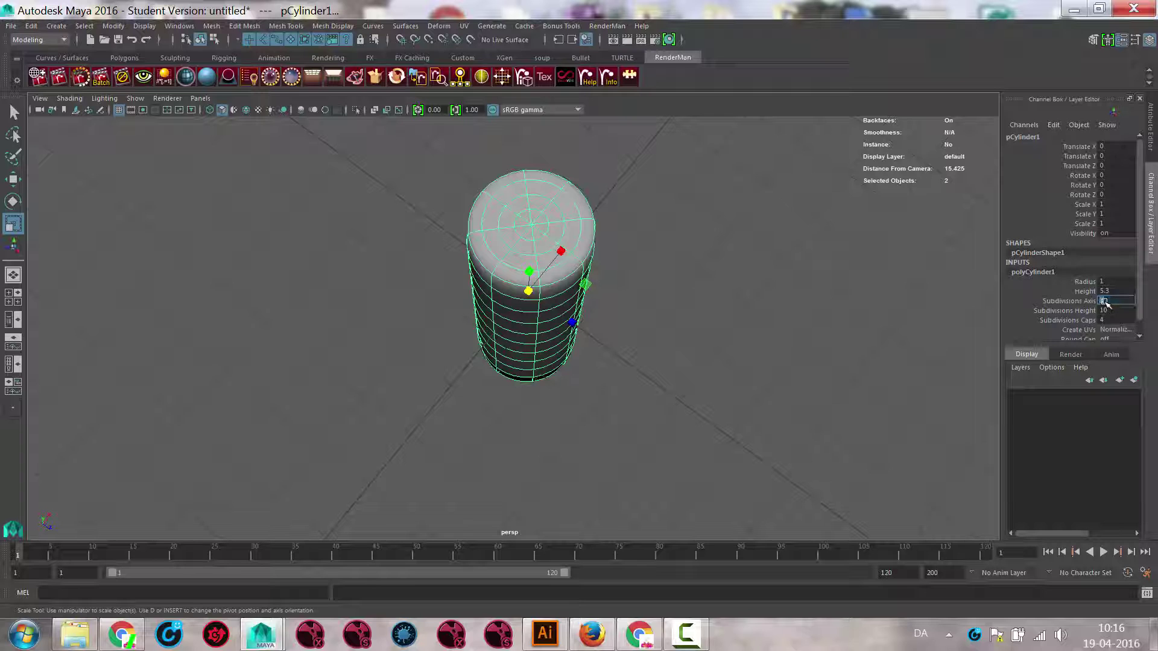
{"action": "key", "text": "Return"}
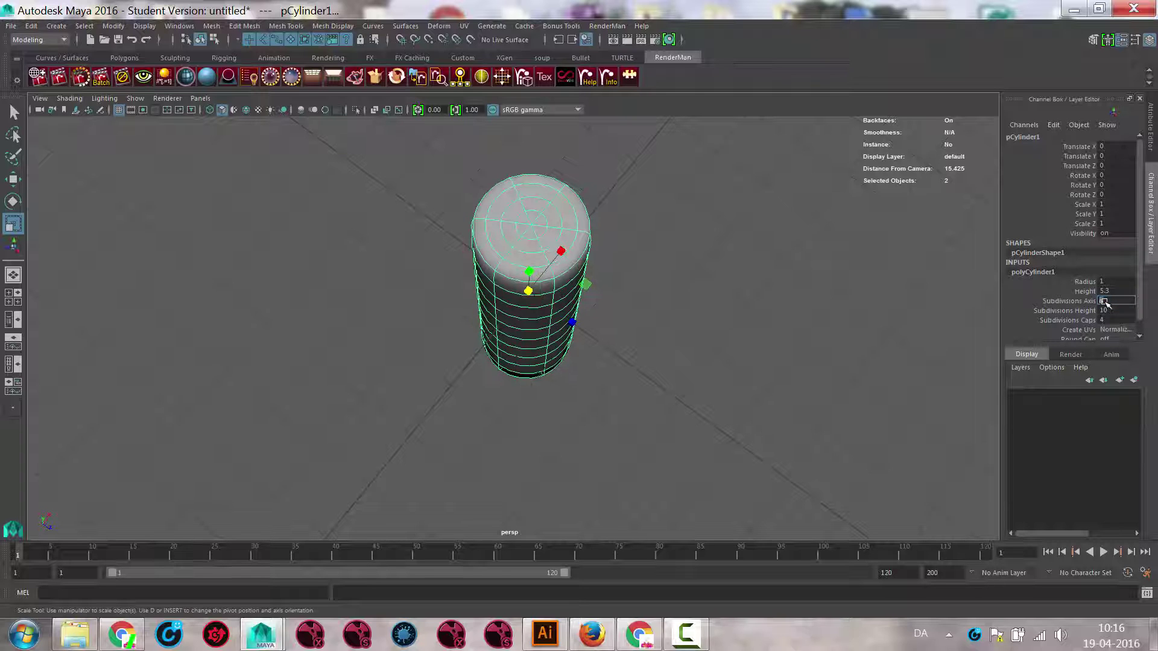
{"action": "left_click_drag", "start_coordinate": [796, 287], "coordinate": [733, 302], "text": "alt"}
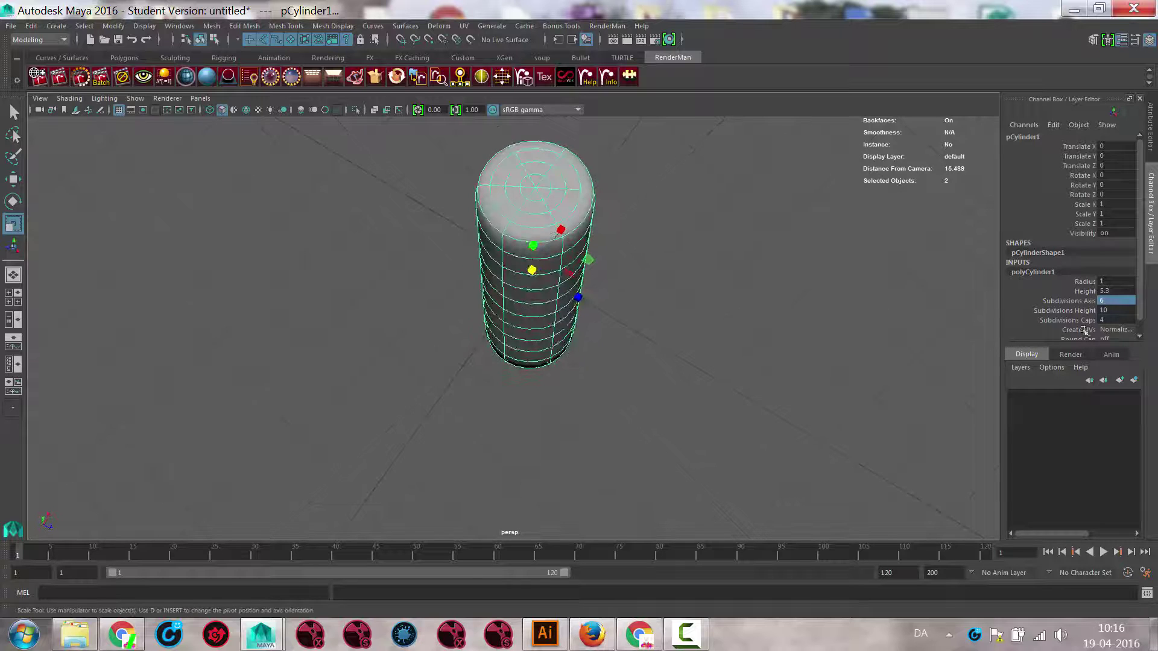
{"action": "left_click", "coordinate": [1117, 302]}
{"action": "key", "text": "Return"}
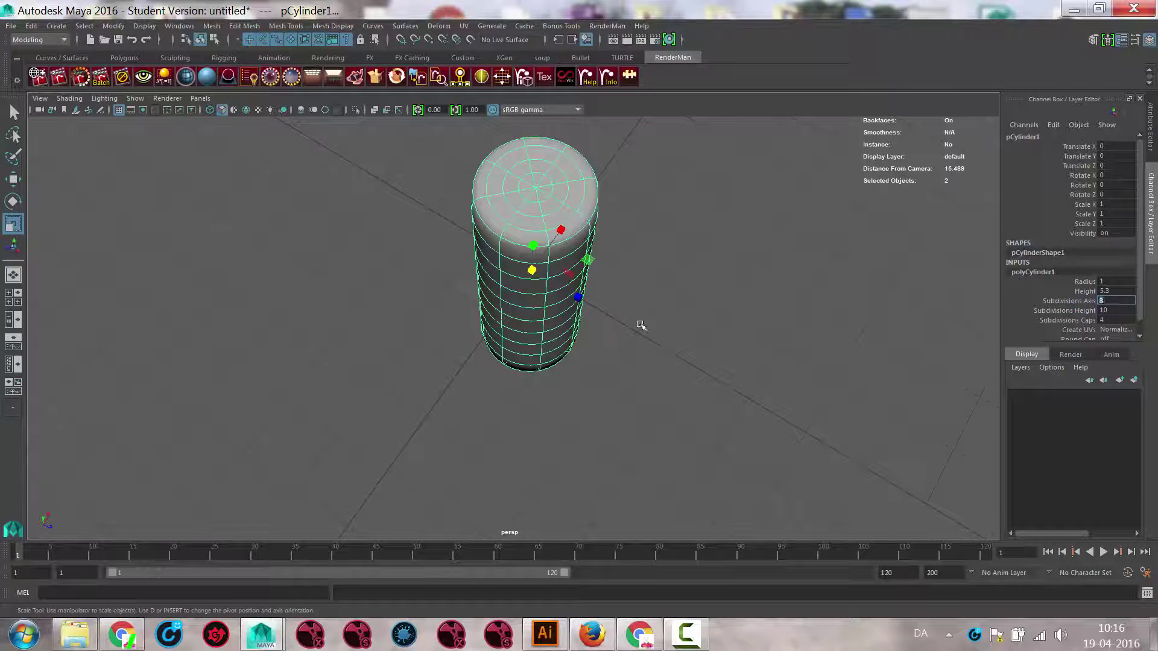
Turn off the cylinder's smooth preview, delete all faces of its lower half, and return to object selection
{"action": "left_click_drag", "start_coordinate": [641, 326], "coordinate": [556, 374], "text": "alt"}
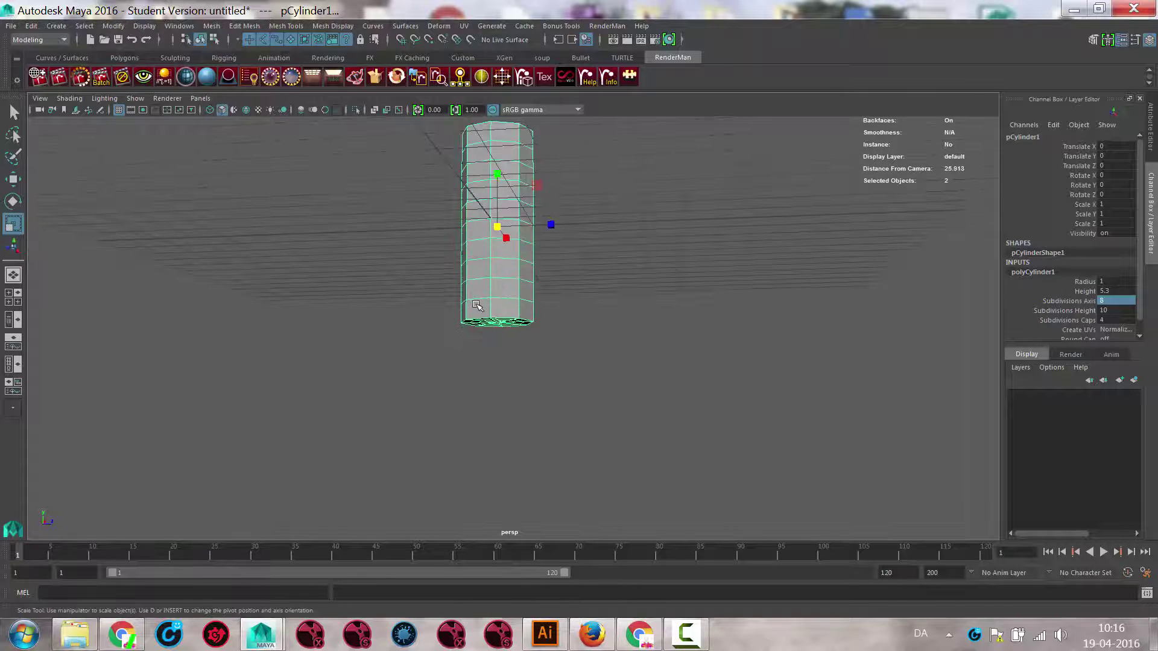
{"action": "right_click_drag", "start_coordinate": [476, 305], "coordinate": [500, 342]}
{"action": "left_click_drag", "start_coordinate": [488, 335], "coordinate": [496, 341], "text": "alt"}
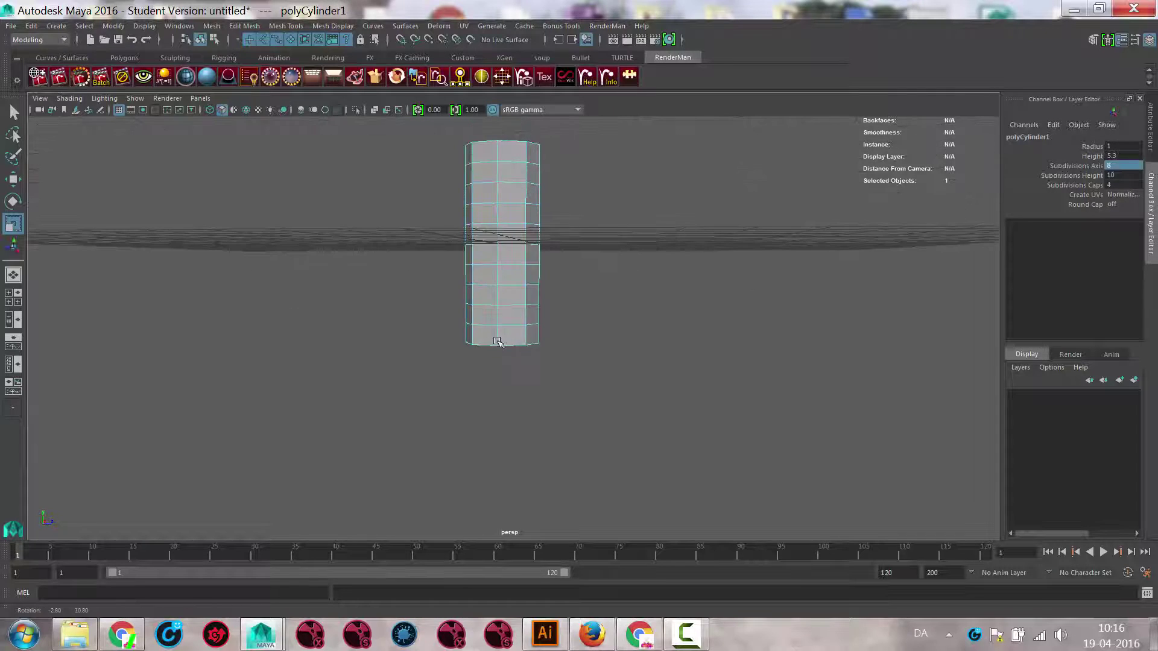
{"action": "left_click_drag", "start_coordinate": [417, 253], "coordinate": [711, 426]}
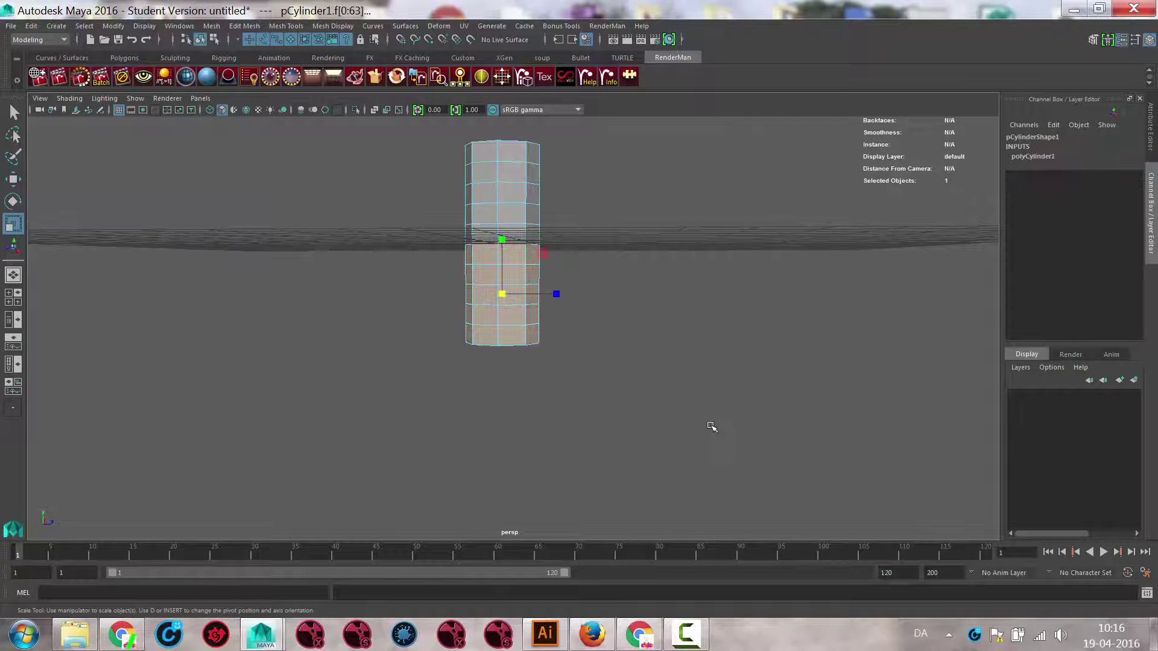
{"action": "left_click", "coordinate": [712, 426]}
{"action": "left_click_drag", "start_coordinate": [579, 401], "coordinate": [522, 449], "text": "alt"}
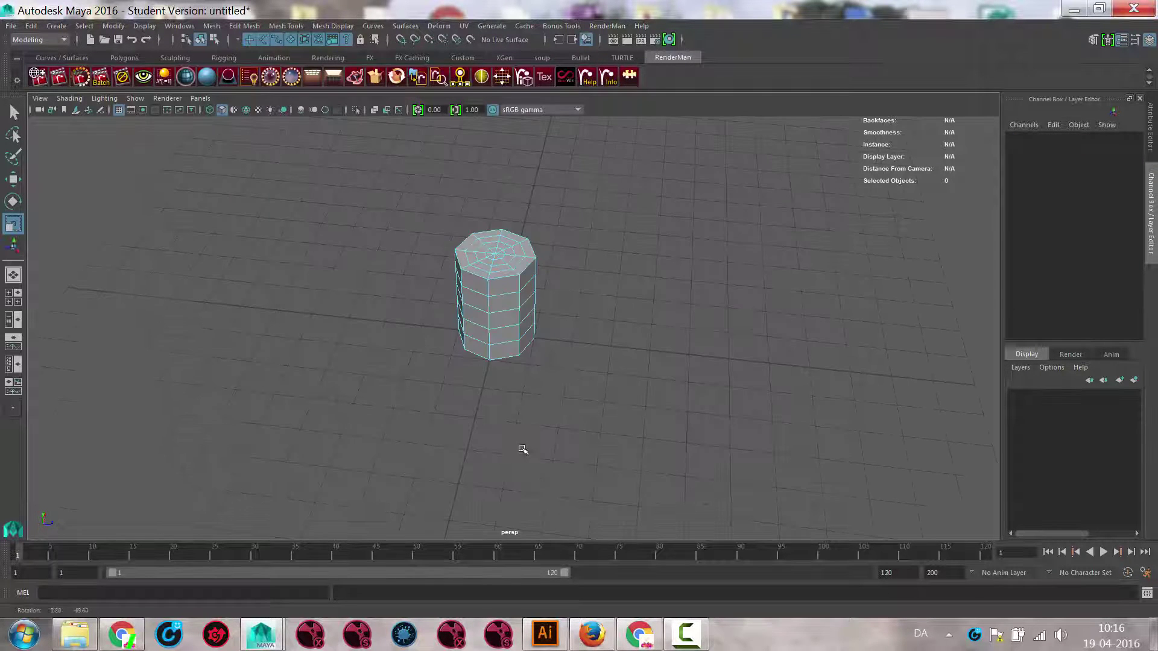
{"action": "right_click_drag", "start_coordinate": [482, 269], "coordinate": [546, 256]}
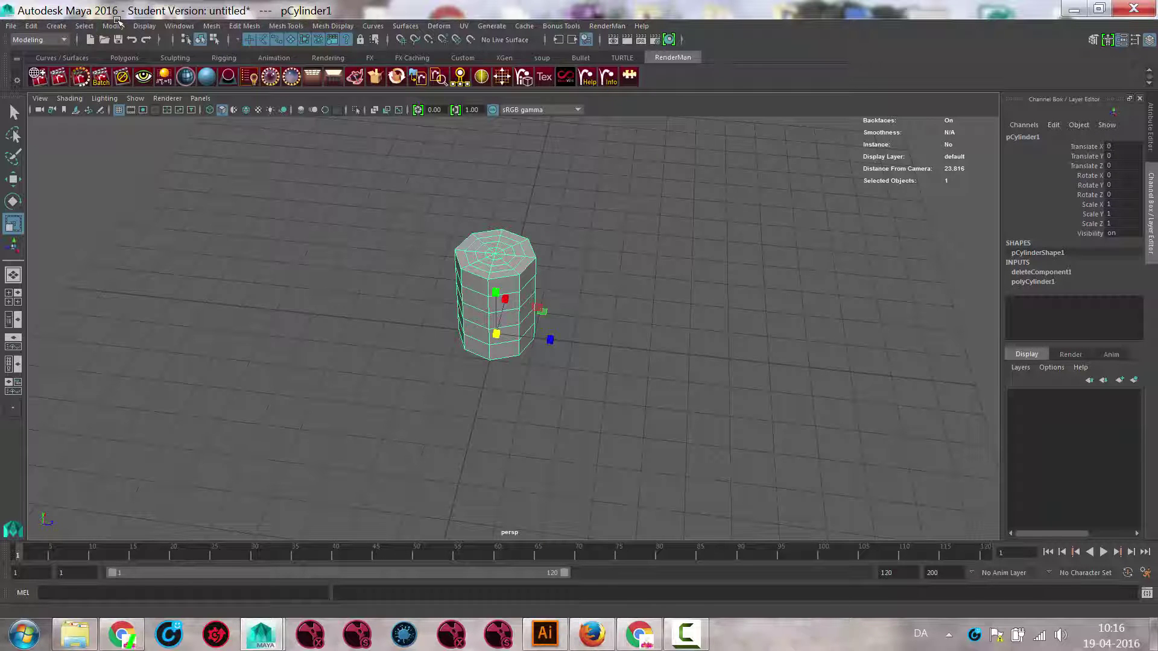
Create a polygon cube at the origin and scale it uniformly to about 6.9
{"action": "left_click", "coordinate": [55, 27]}
{"action": "mouse_move", "coordinate": [120, 69]}
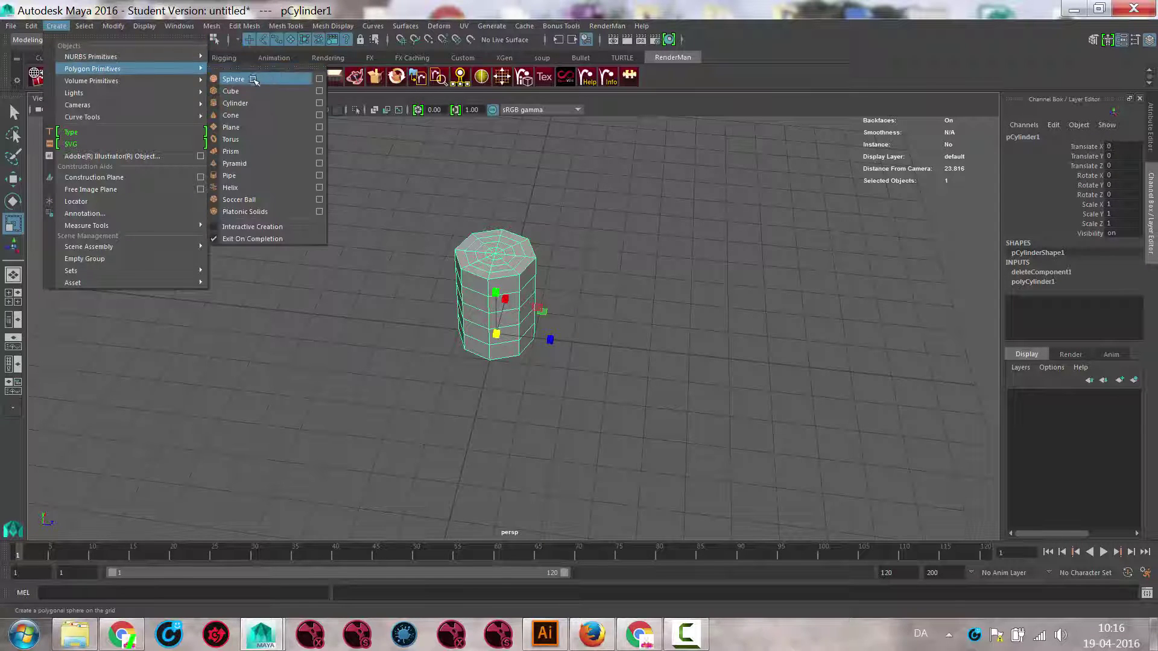
{"action": "left_click", "coordinate": [231, 91]}
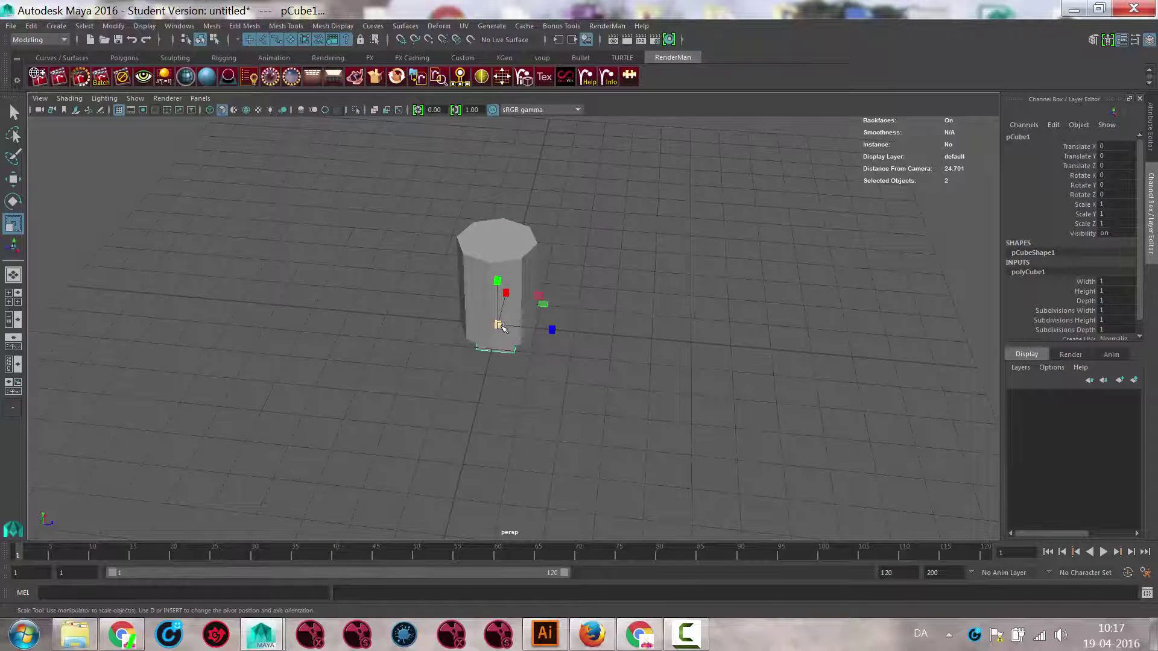
{"action": "left_click_drag", "start_coordinate": [498, 325], "coordinate": [692, 329]}
Move the cube down to about -3.77 in Y so the half cylinder stands on top of it
{"action": "key", "text": "w"}
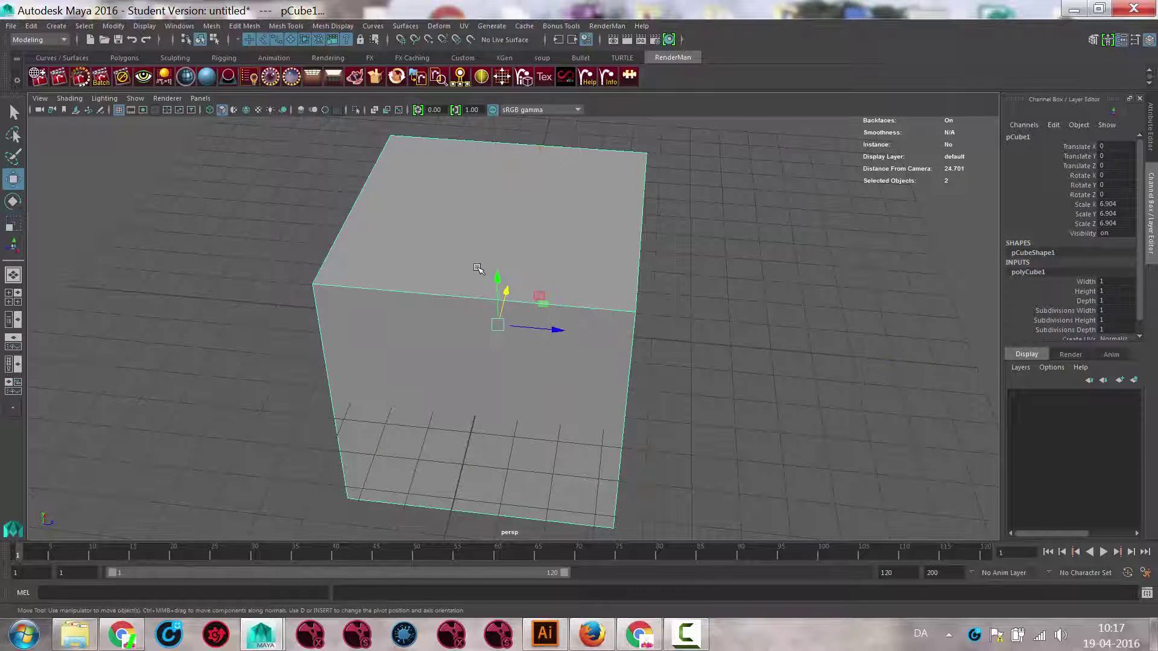
{"action": "left_click_drag", "start_coordinate": [498, 279], "coordinate": [499, 390]}
{"action": "left_click_drag", "start_coordinate": [606, 350], "coordinate": [620, 279], "text": "alt"}
{"action": "left_click", "coordinate": [621, 279]}
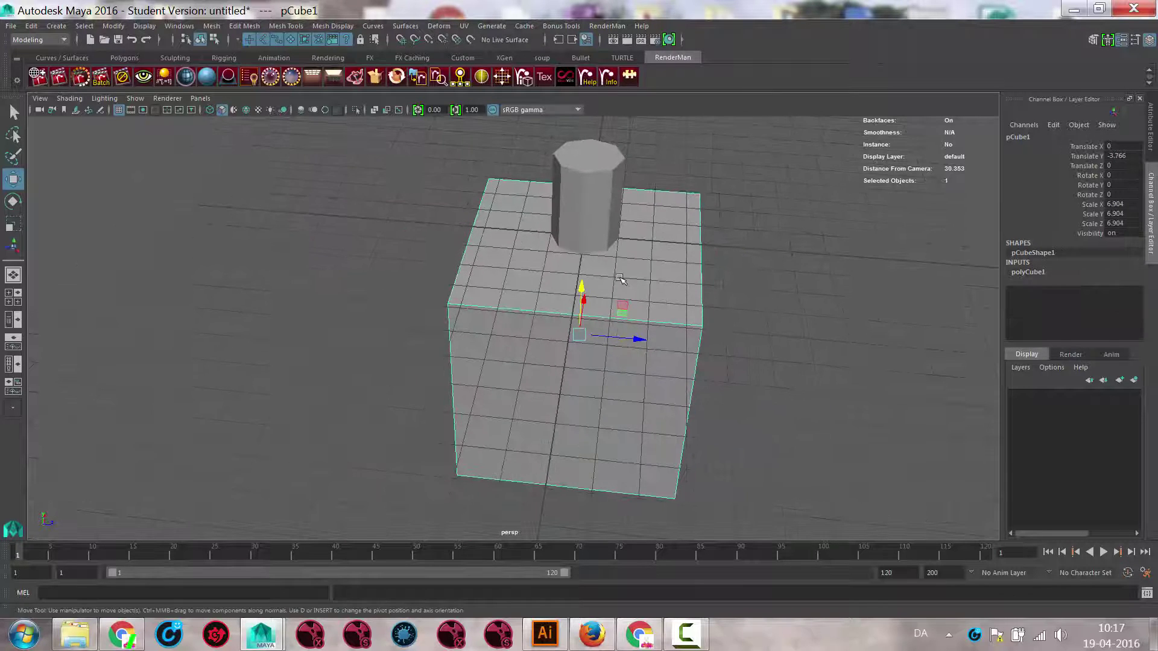
{"action": "scroll", "coordinate": [663, 277], "scroll_direction": "up", "scroll_amount": 3}
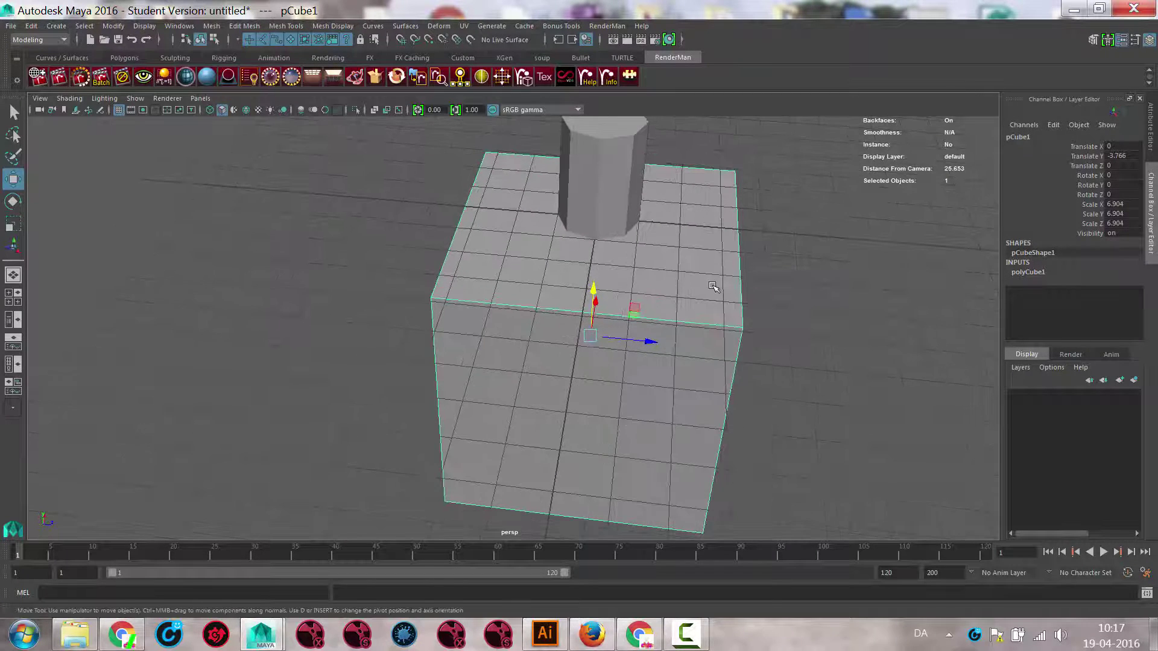
Extrude the cube's top face and scale it uniformly inward to form a smaller square around the half cylinder's base
{"action": "right_click_drag", "start_coordinate": [712, 286], "coordinate": [713, 318]}
{"action": "left_click", "coordinate": [659, 297]}
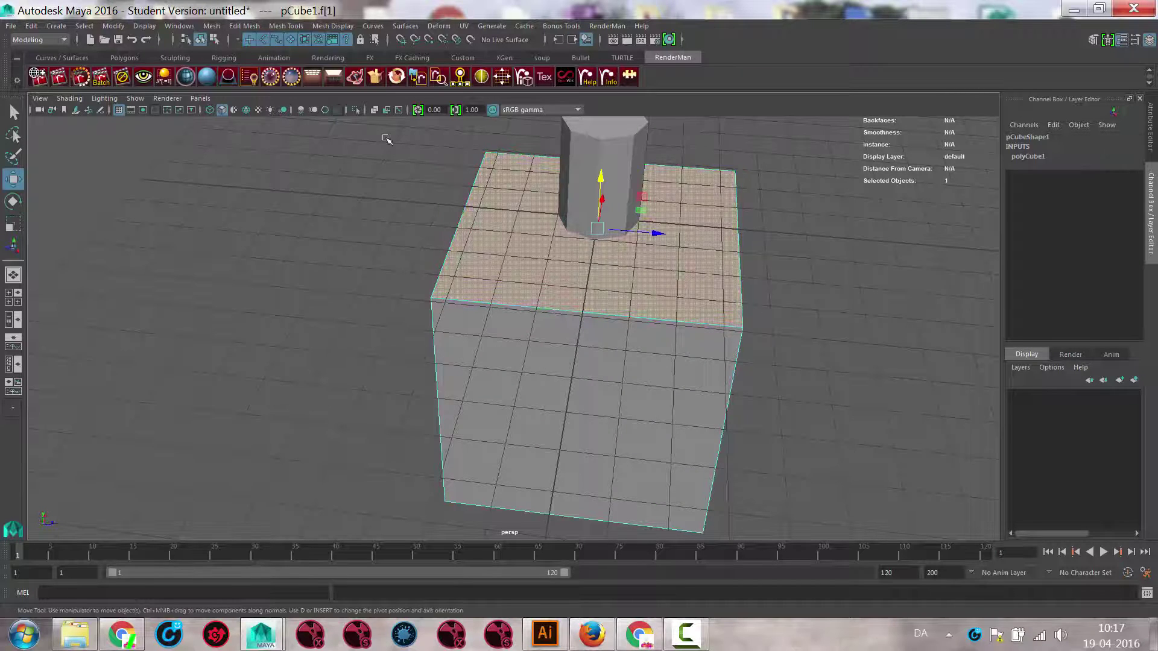
{"action": "left_click", "coordinate": [126, 58]}
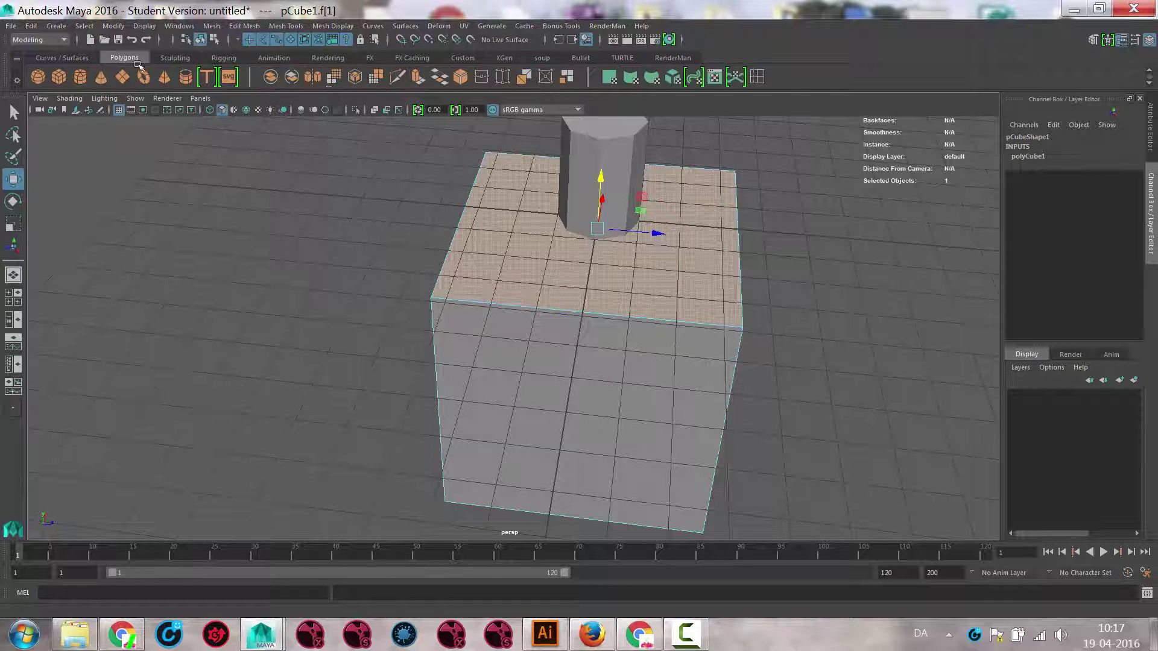
{"action": "left_click", "coordinate": [416, 77]}
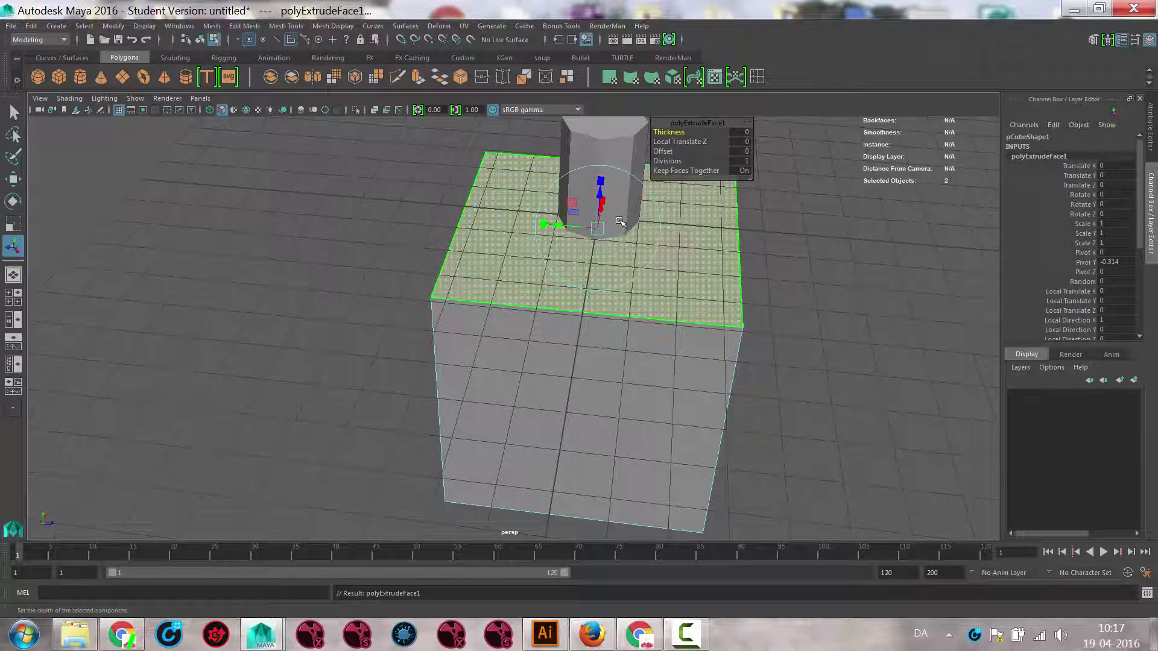
{"action": "left_click_drag", "start_coordinate": [541, 224], "coordinate": [465, 377]}
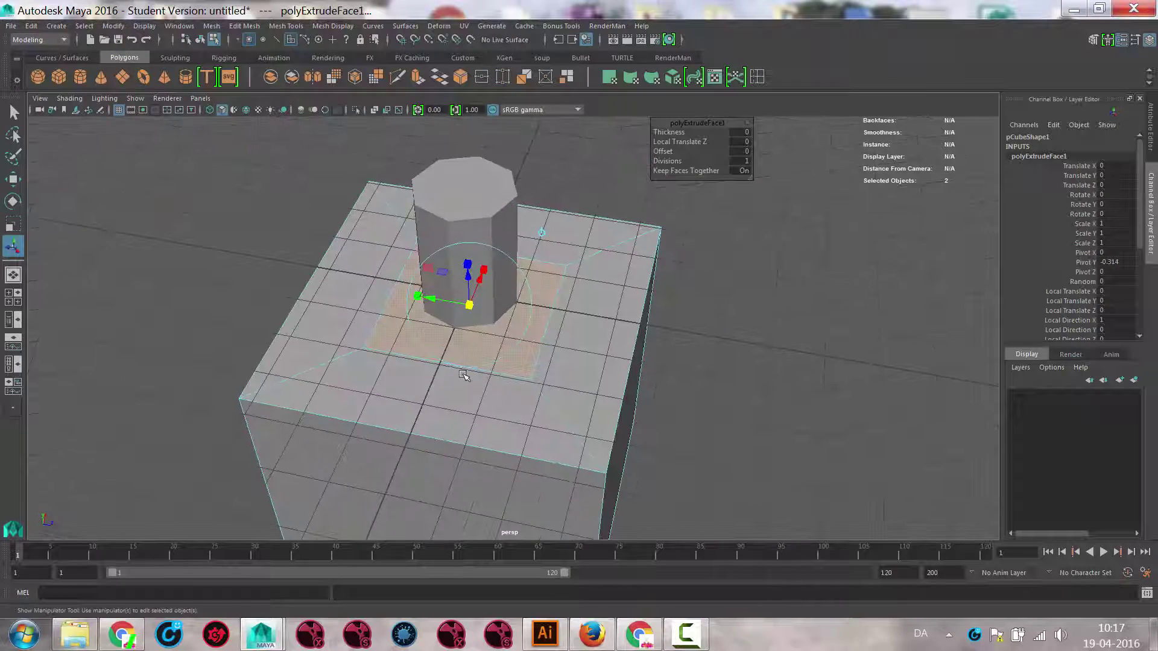
Return to object selection, then group the half cylinder and hide it
{"action": "middle_click_drag", "start_coordinate": [465, 377], "coordinate": [506, 375], "text": "alt"}
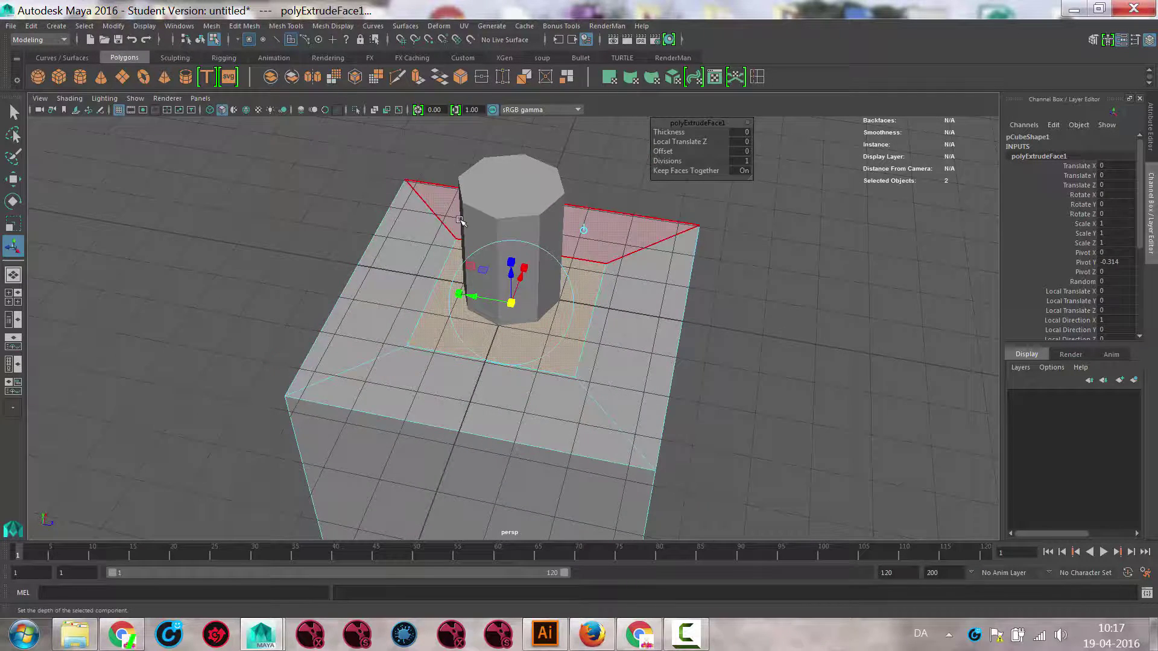
{"action": "left_click_drag", "start_coordinate": [460, 221], "coordinate": [551, 139], "text": "alt"}
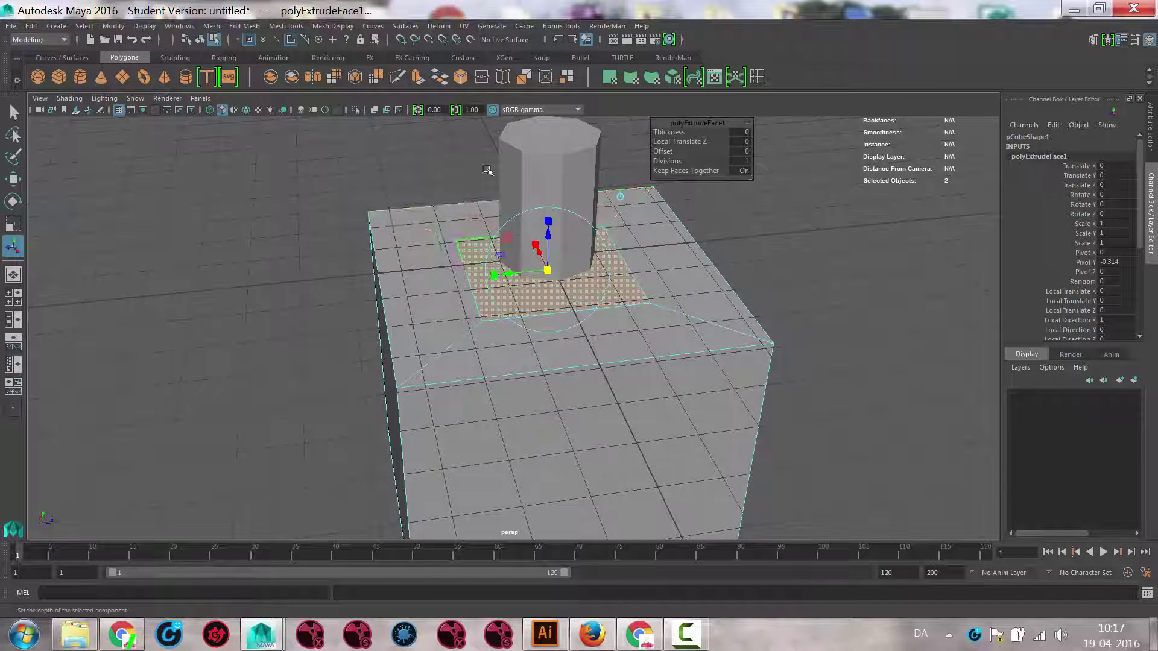
{"action": "left_click_drag", "start_coordinate": [532, 163], "coordinate": [530, 290], "text": "alt"}
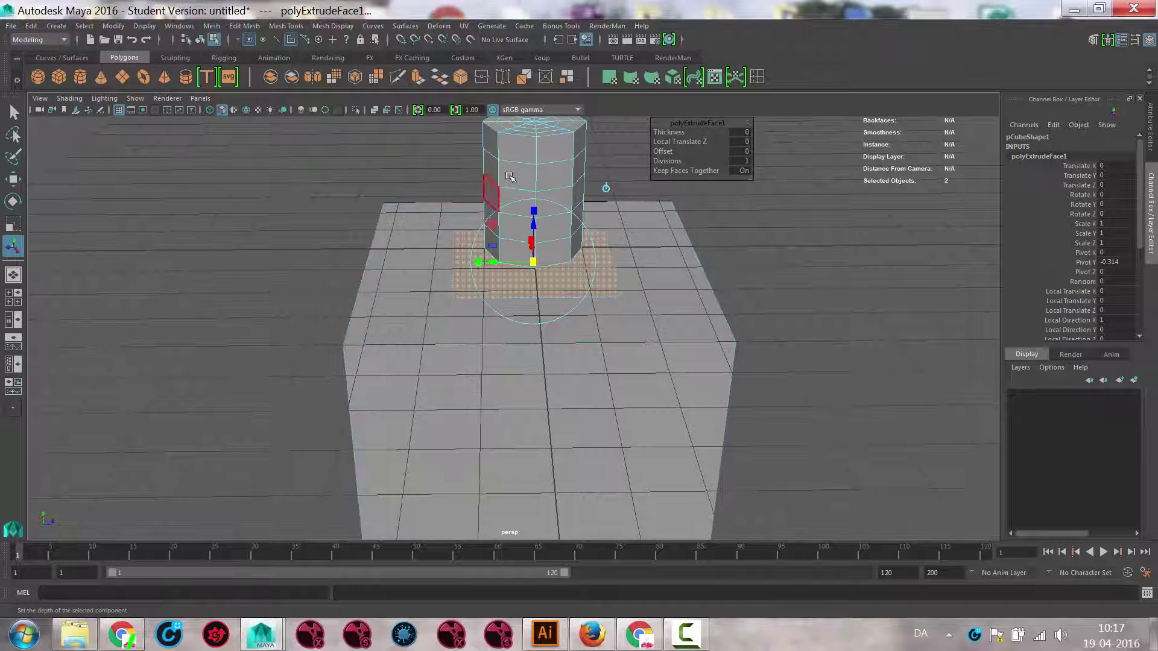
{"action": "right_click_drag", "start_coordinate": [510, 177], "coordinate": [511, 153]}
{"action": "left_click", "coordinate": [543, 213]}
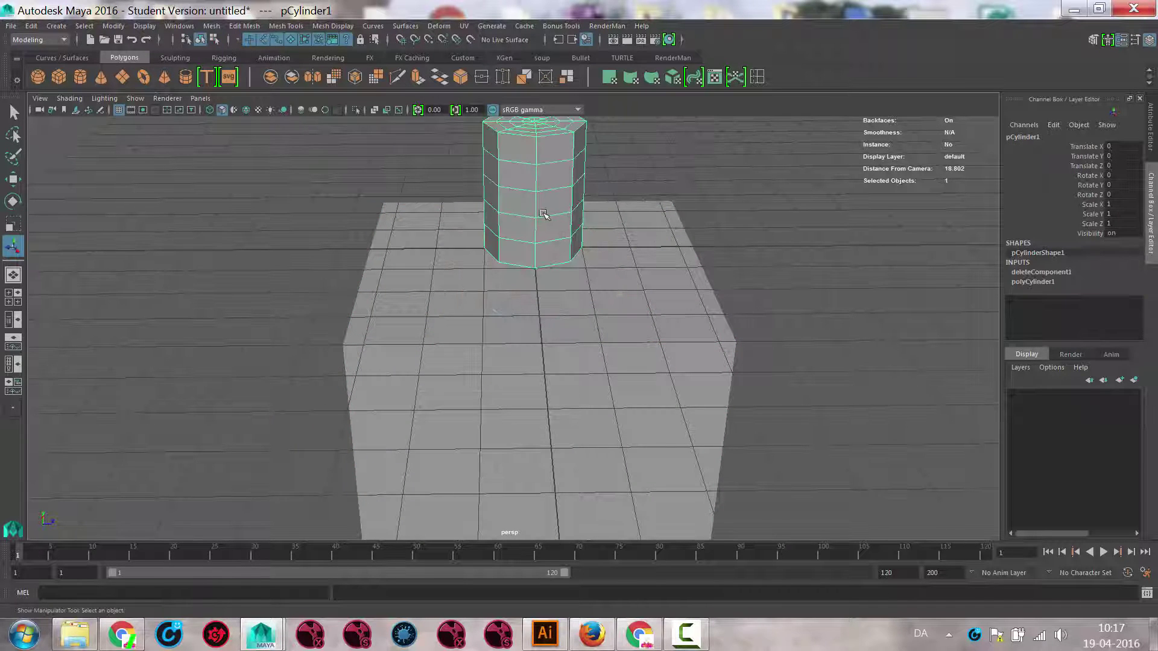
{"action": "key", "text": "ctrl+g"}
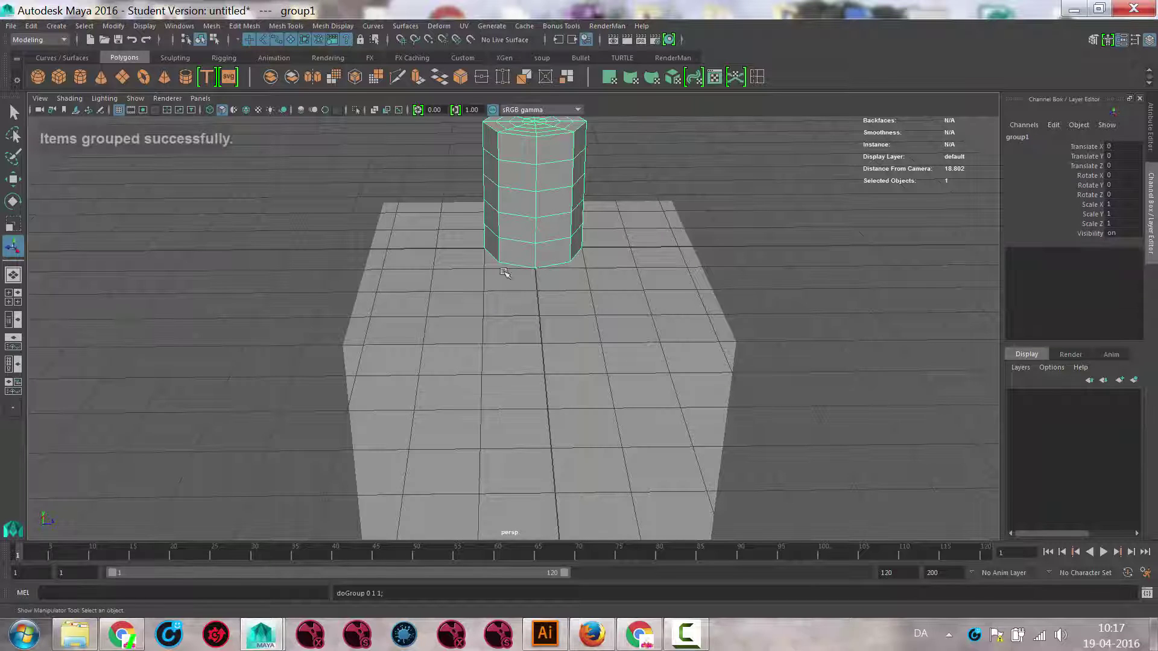
{"action": "left_click", "coordinate": [550, 150]}
{"action": "key", "text": "ctrl+h"}
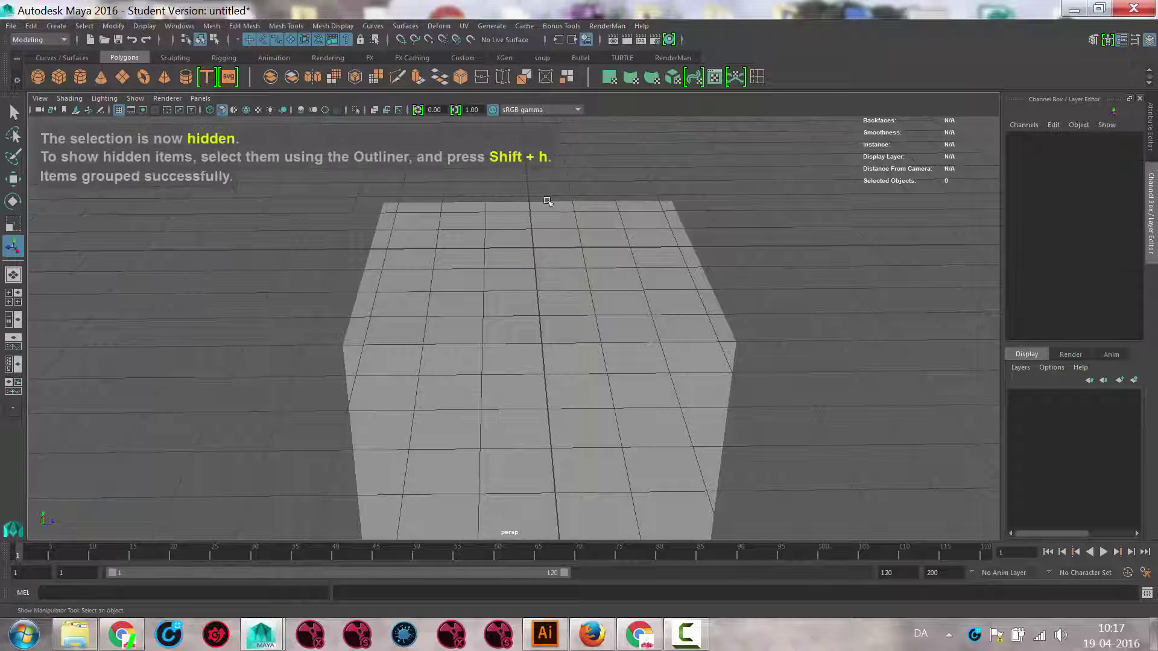
Select the inner square face on the cube's top and scale it uniformly to a smaller size
{"action": "left_click", "coordinate": [548, 201]}
{"action": "right_click_drag", "start_coordinate": [539, 269], "coordinate": [546, 288]}
{"action": "left_click", "coordinate": [548, 276]}
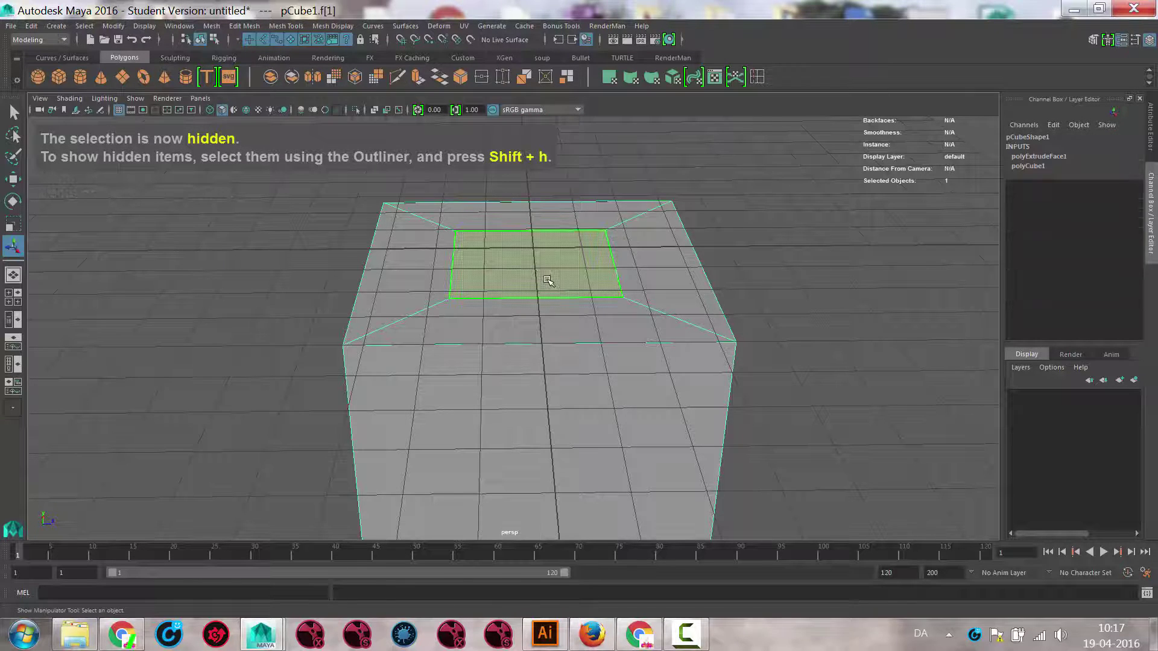
{"action": "scroll", "coordinate": [549, 278], "scroll_direction": "down", "scroll_amount": 5}
{"action": "key", "text": "r"}
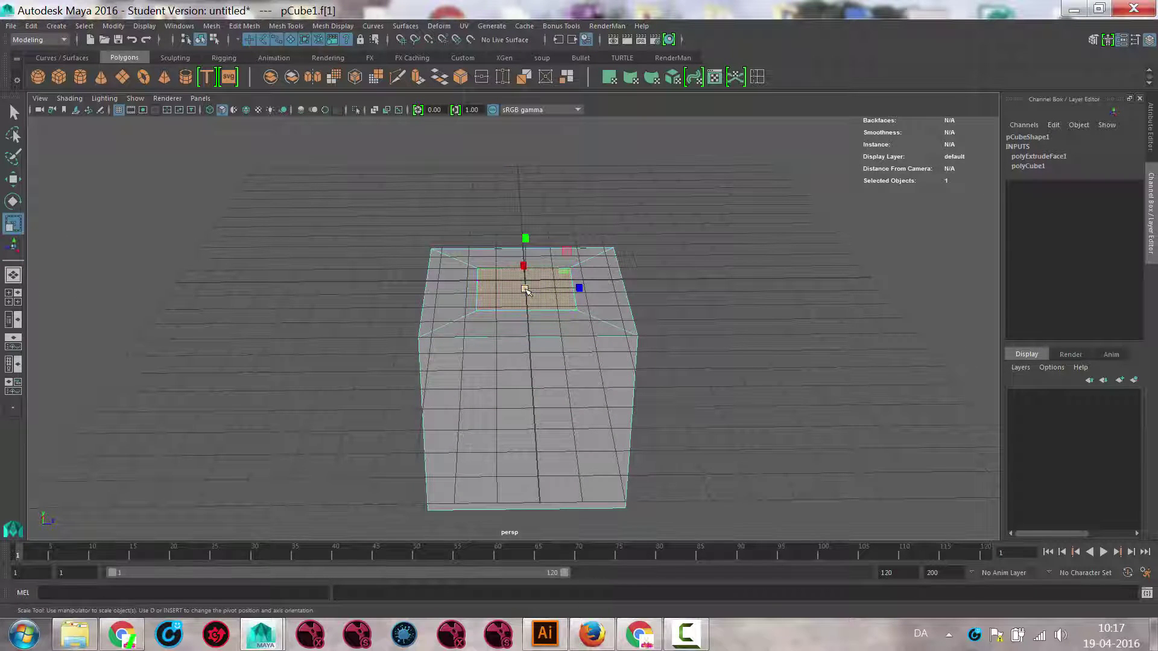
{"action": "left_click_drag", "start_coordinate": [525, 291], "coordinate": [502, 292]}
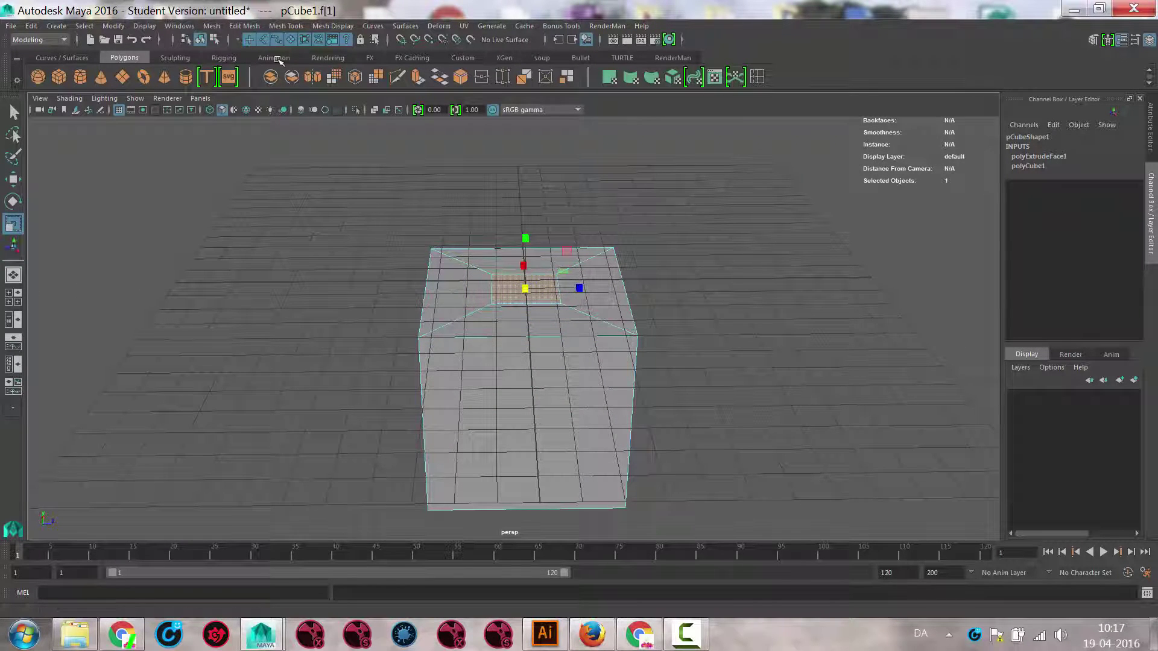
Extrude the small inner face upward into a tall square column on top of the cube
{"action": "left_click", "coordinate": [417, 77]}
{"action": "left_click_drag", "start_coordinate": [527, 245], "coordinate": [539, 70]}
{"action": "left_click_drag", "start_coordinate": [605, 237], "coordinate": [672, 302], "text": "alt"}
{"action": "left_click", "coordinate": [681, 293]}
Return to object selection and check the cube with its column in smooth preview, then turn the preview off
{"action": "right_click_drag", "start_coordinate": [571, 225], "coordinate": [630, 211]}
{"action": "left_click", "coordinate": [520, 227]}
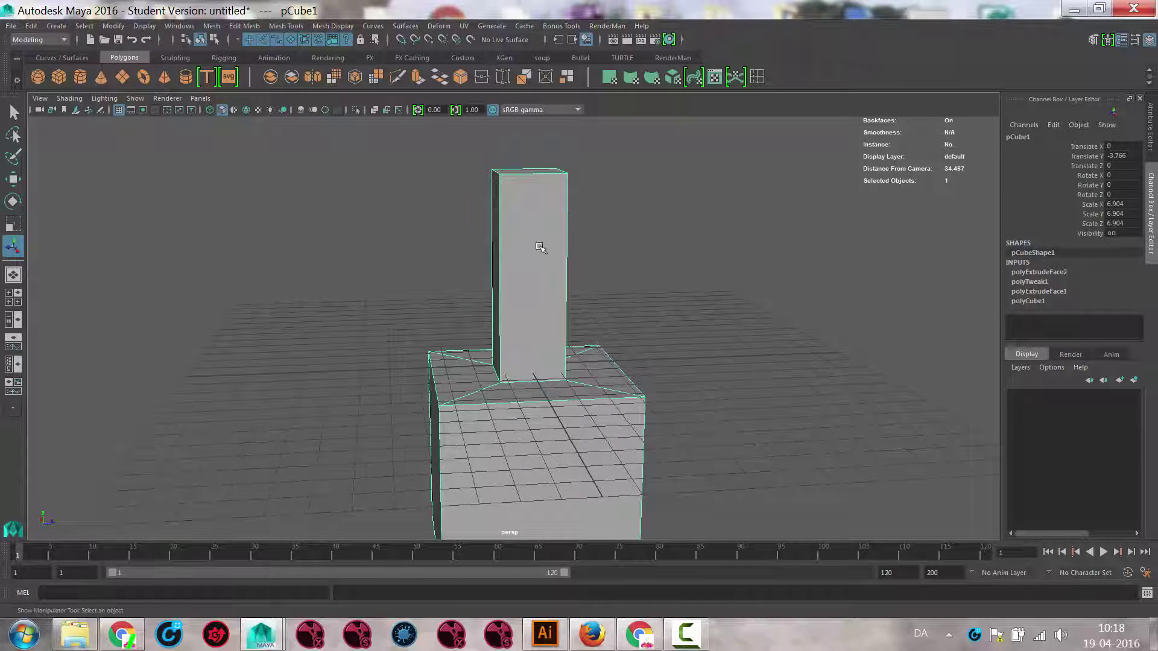
{"action": "key", "text": "3"}
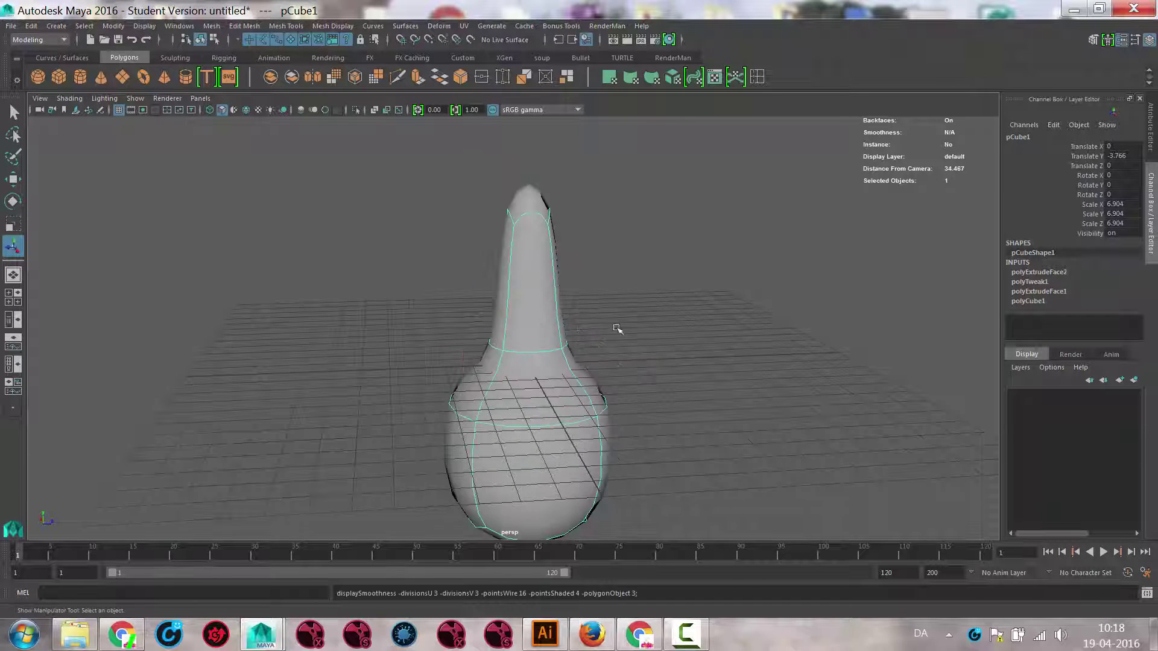
{"action": "left_click_drag", "start_coordinate": [616, 327], "coordinate": [588, 328], "text": "alt"}
{"action": "key", "text": "1"}
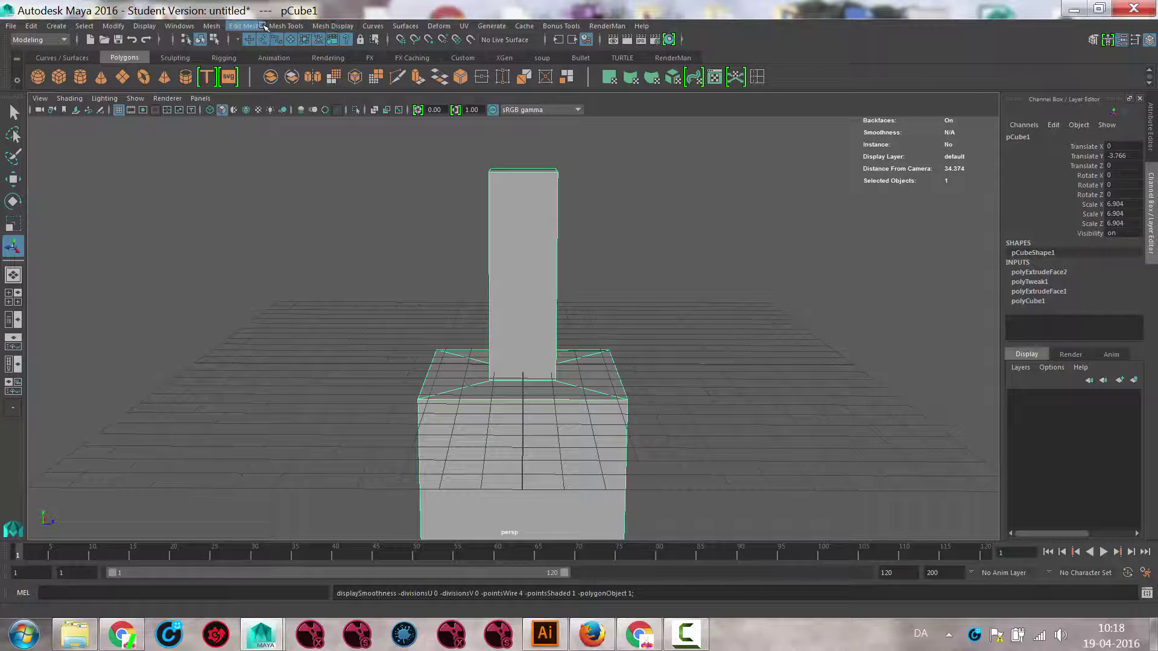
Insert an edge loop close to the column's top end and check its effect in smooth preview
{"action": "left_click", "coordinate": [287, 26]}
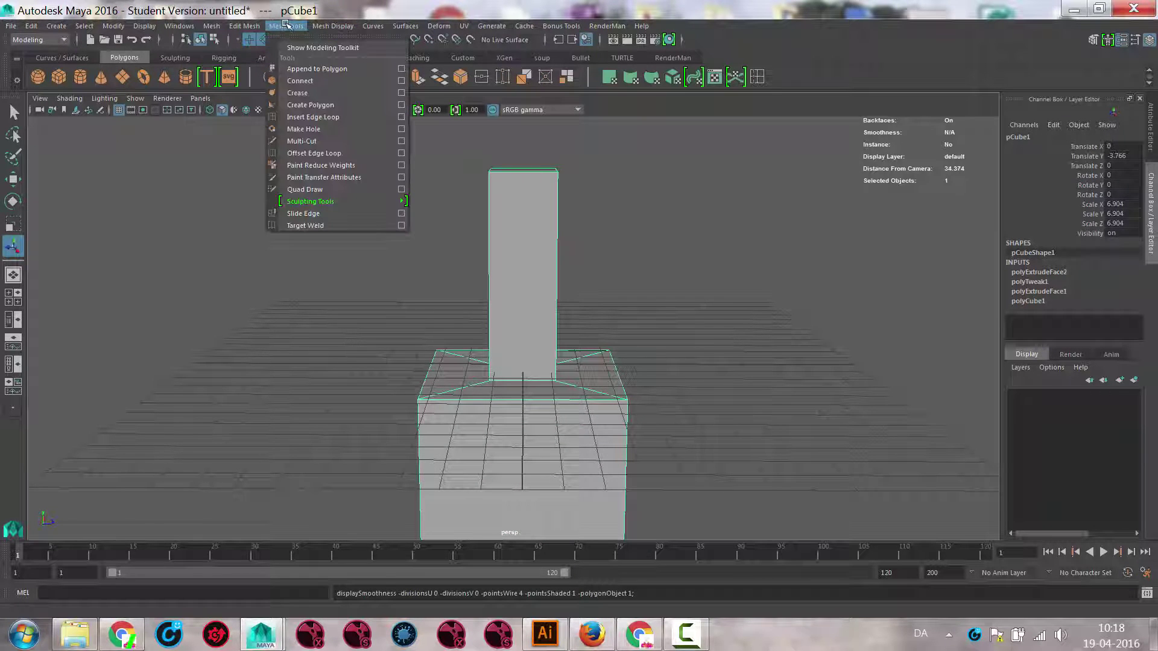
{"action": "left_click", "coordinate": [313, 117]}
{"action": "left_click", "coordinate": [557, 194]}
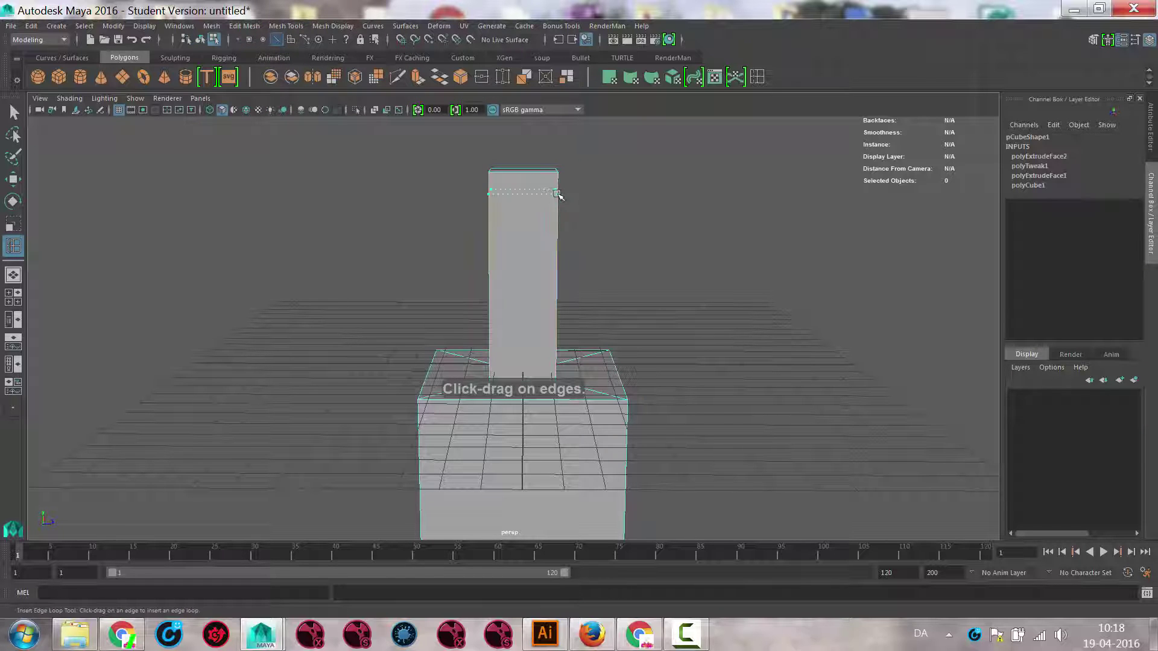
{"action": "key", "text": "3"}
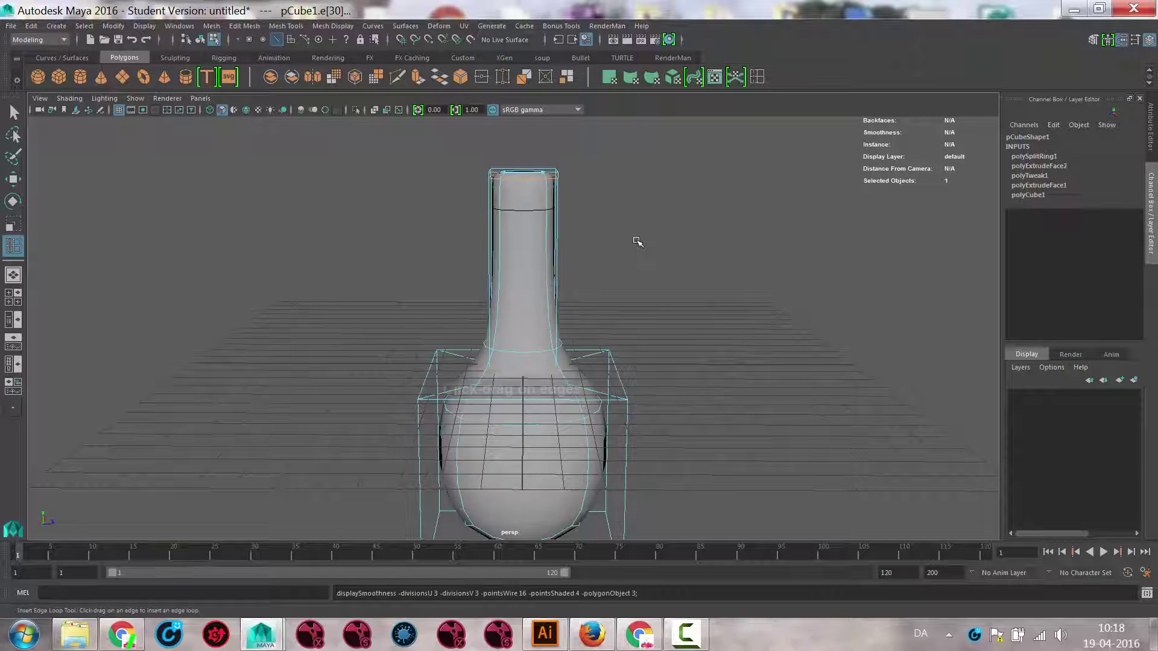
{"action": "left_click", "coordinate": [549, 209]}
{"action": "key", "text": "1"}
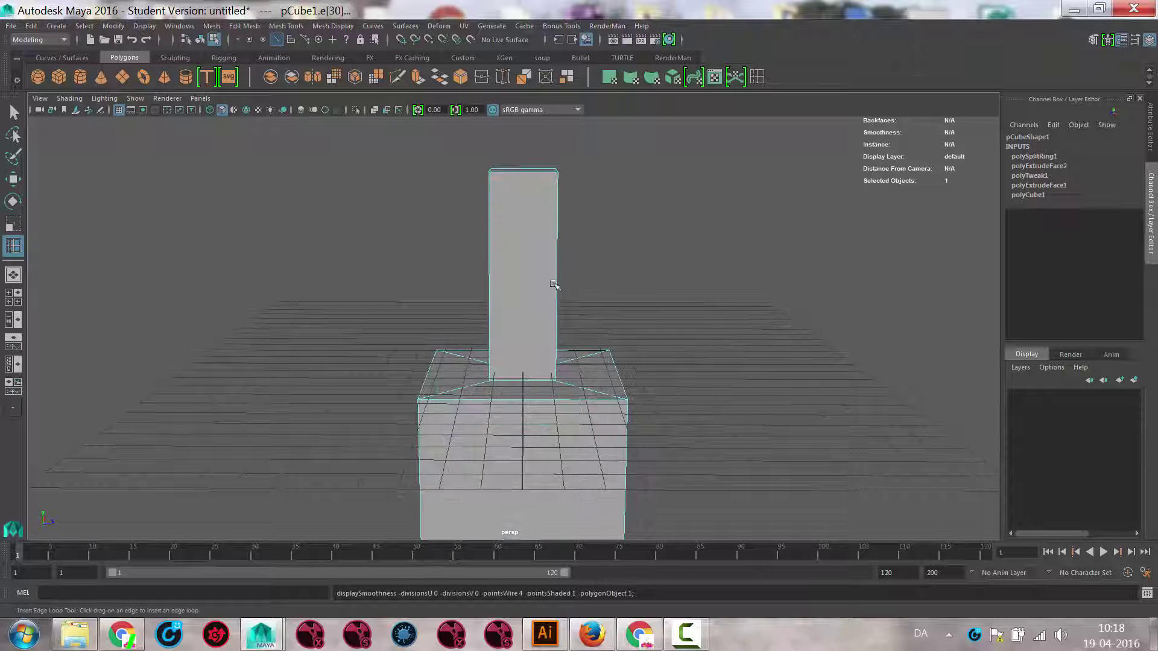
Insert an edge loop close to the column's base and inspect the rounded column from above and the side in smooth preview
{"action": "left_click_drag", "start_coordinate": [557, 348], "coordinate": [594, 285]}
{"action": "key", "text": "3"}
{"action": "key", "text": "1"}
{"action": "mouse_move", "coordinate": [594, 286]}
{"action": "right_mouse_down", "text": "alt"}
{"action": "mouse_move", "coordinate": [729, 302]}
{"action": "mouse_move", "coordinate": [615, 295]}
{"action": "right_mouse_up", "text": "alt"}
{"action": "left_click_drag", "start_coordinate": [615, 295], "coordinate": [545, 313], "text": "alt"}
{"action": "key", "text": "3"}
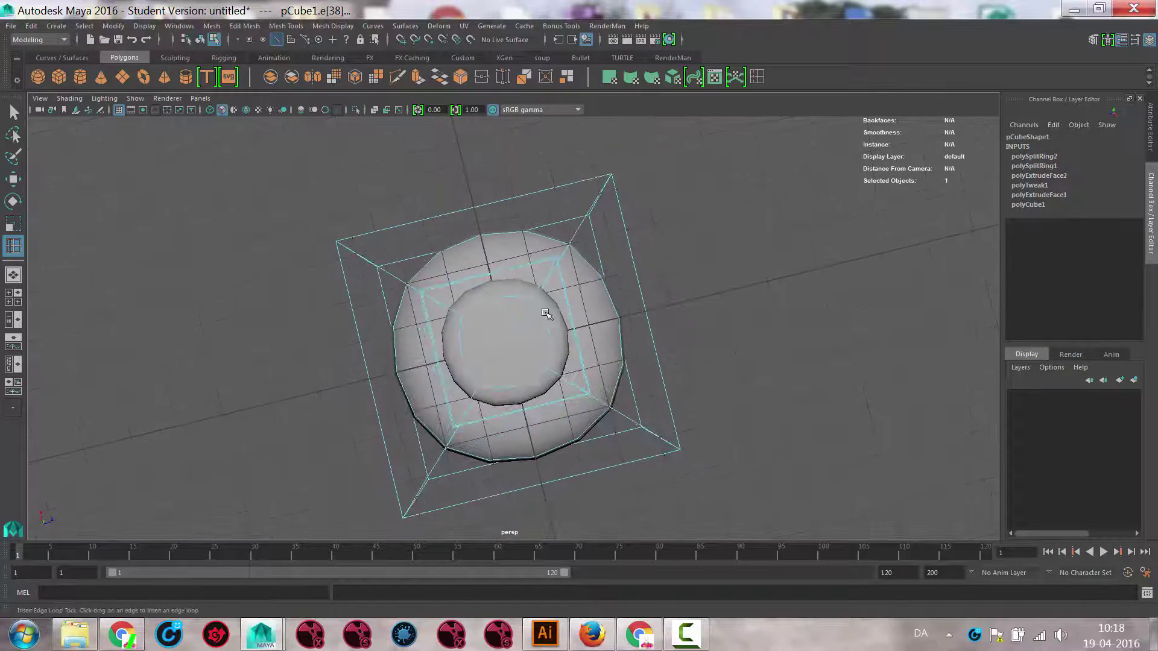
{"action": "left_click_drag", "start_coordinate": [450, 291], "coordinate": [487, 253], "text": "alt"}
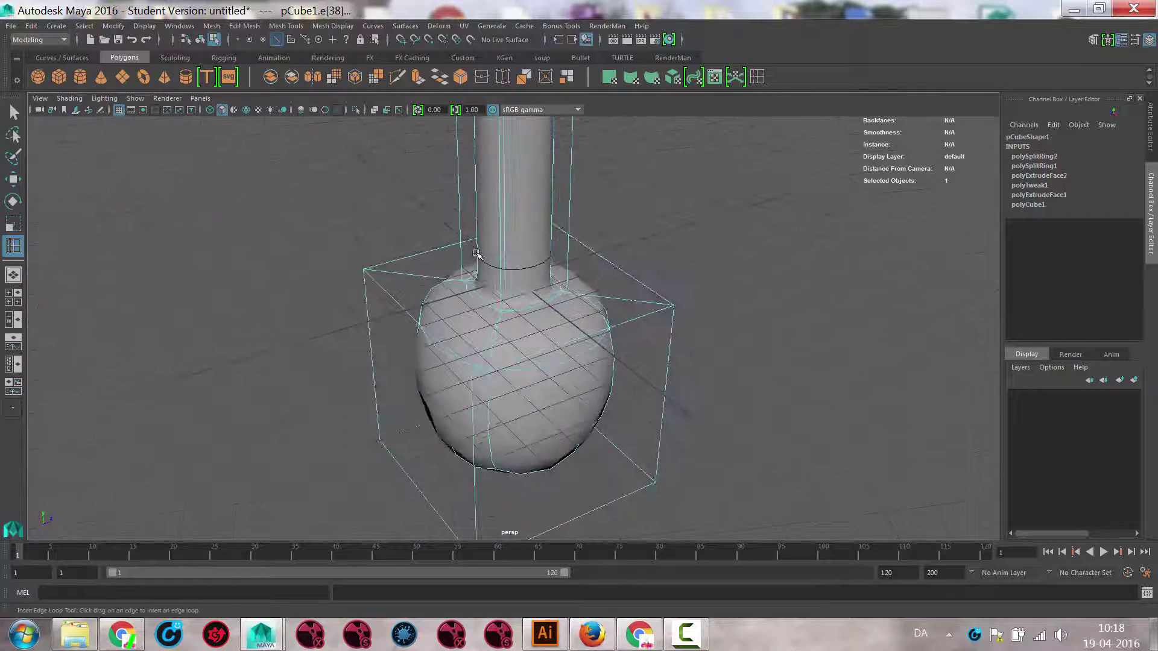
{"action": "key", "text": "1"}
Return to object selection and delete the cube with the extruded column
{"action": "left_click_drag", "start_coordinate": [549, 282], "coordinate": [499, 266], "text": "alt"}
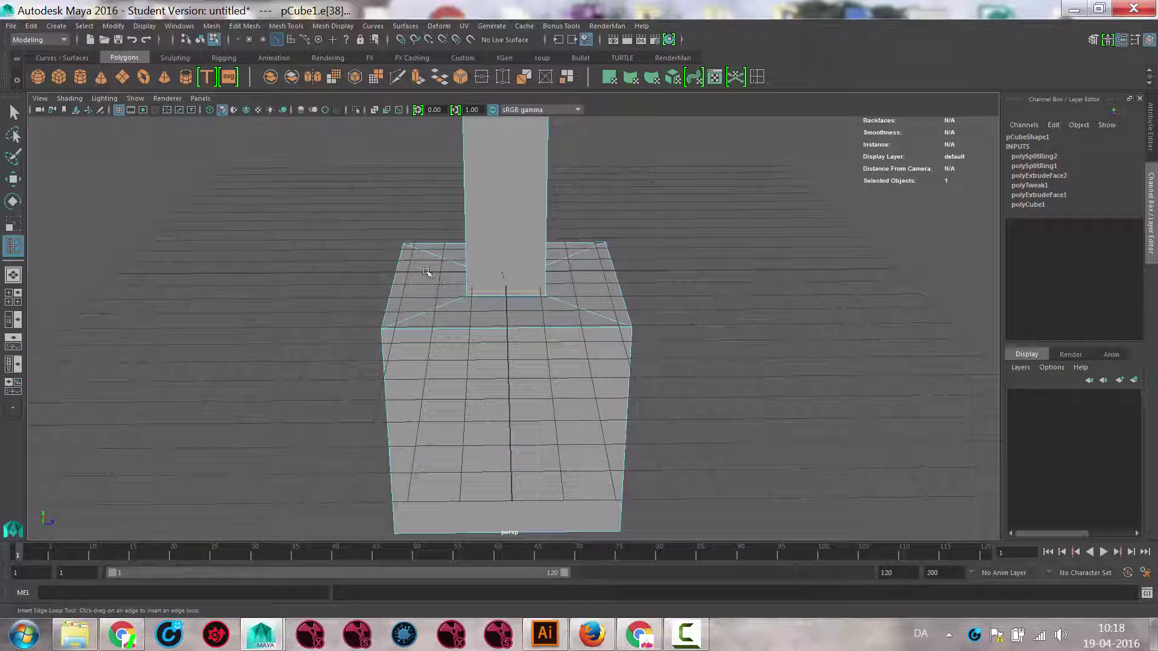
{"action": "right_click_drag", "start_coordinate": [457, 304], "coordinate": [517, 284]}
{"action": "key", "text": "Delete"}
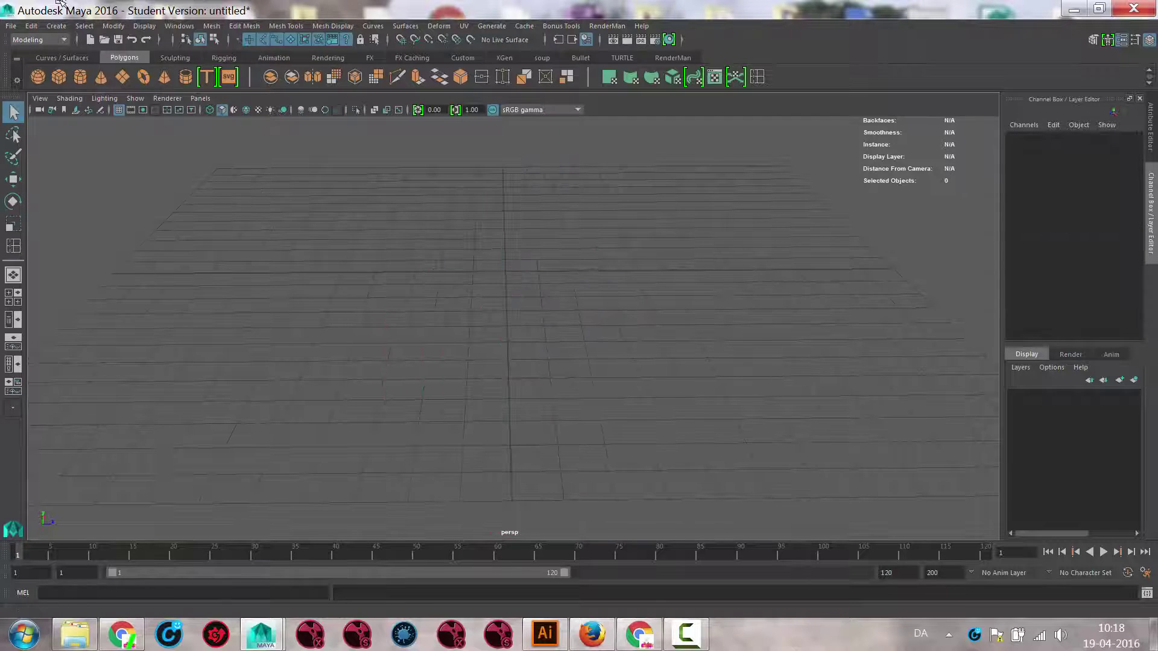
Create a polygon cube at the origin and scale it uniformly to about 7.33
{"action": "left_click", "coordinate": [58, 77]}
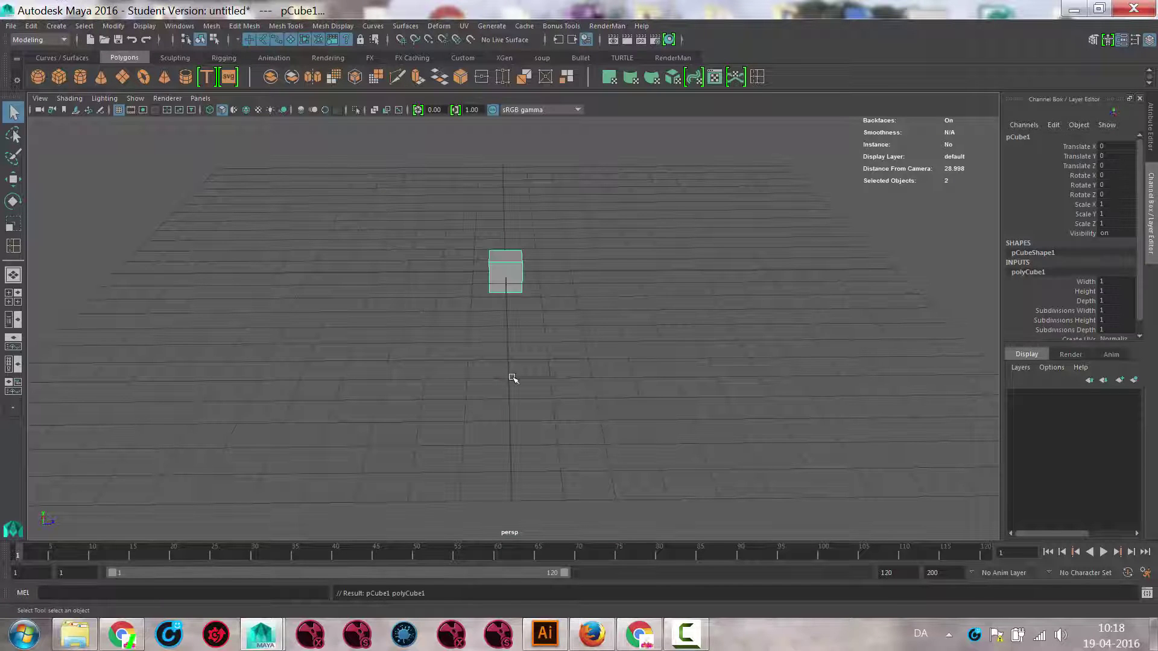
{"action": "key", "text": "r"}
{"action": "middle_click_drag", "start_coordinate": [494, 369], "coordinate": [679, 377]}
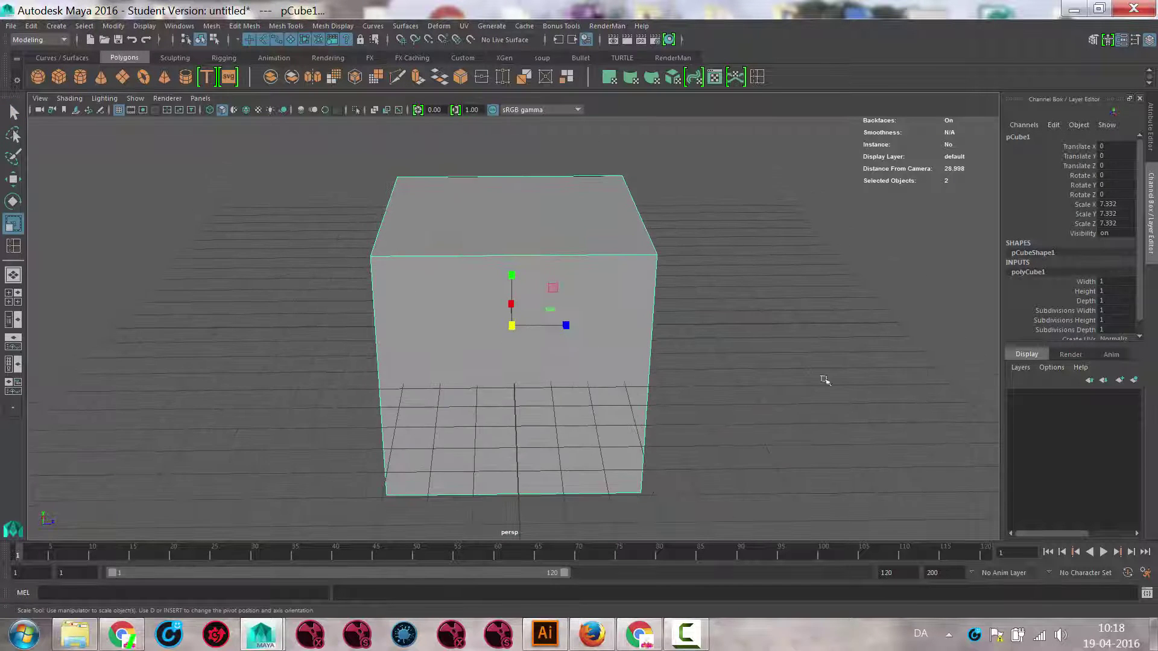
Set the cube's width, height and depth subdivisions to 2
{"action": "left_click_drag", "start_coordinate": [1096, 309], "coordinate": [1090, 330]}
{"action": "middle_click_drag", "start_coordinate": [865, 319], "coordinate": [871, 320]}
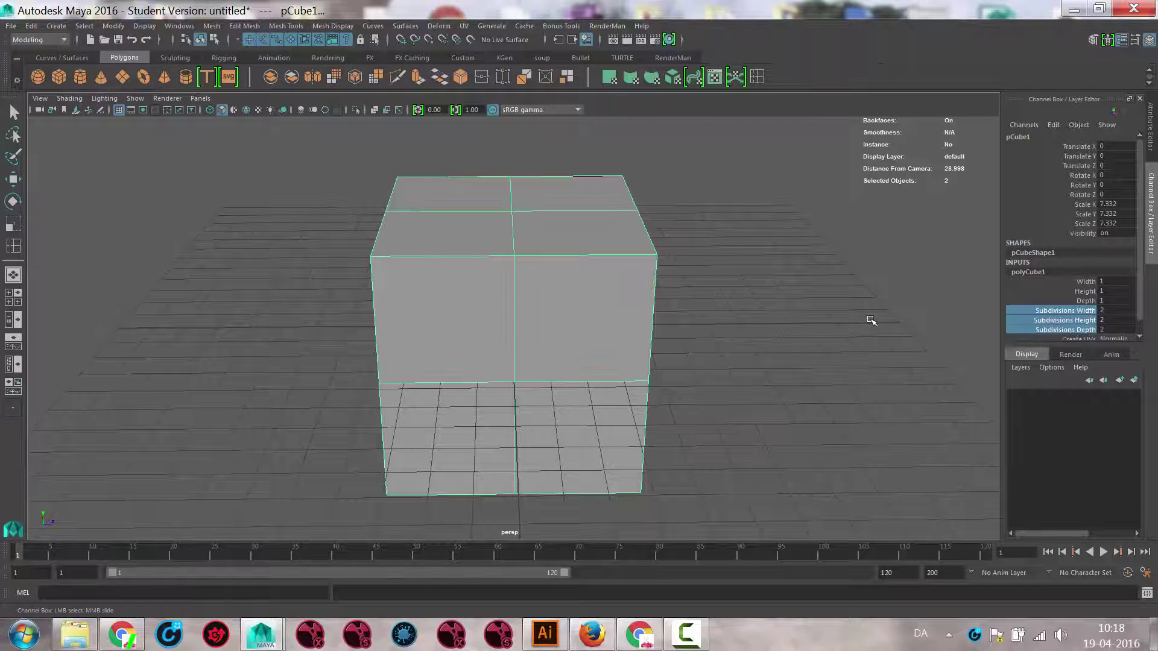
{"action": "left_click_drag", "start_coordinate": [749, 310], "coordinate": [579, 219], "text": "alt"}
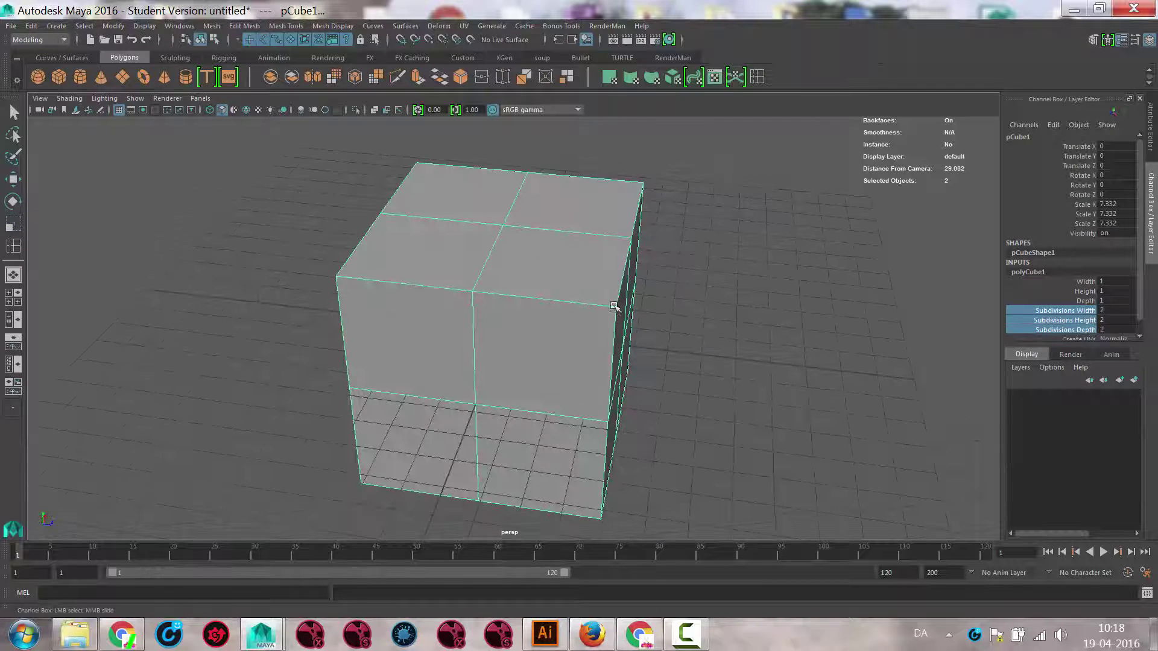
{"action": "left_click_drag", "start_coordinate": [614, 306], "coordinate": [592, 324], "text": "alt"}
In wireframe display, reveal the hidden half cylinder and raise it in Y onto the cube's top face
{"action": "key", "text": "4"}
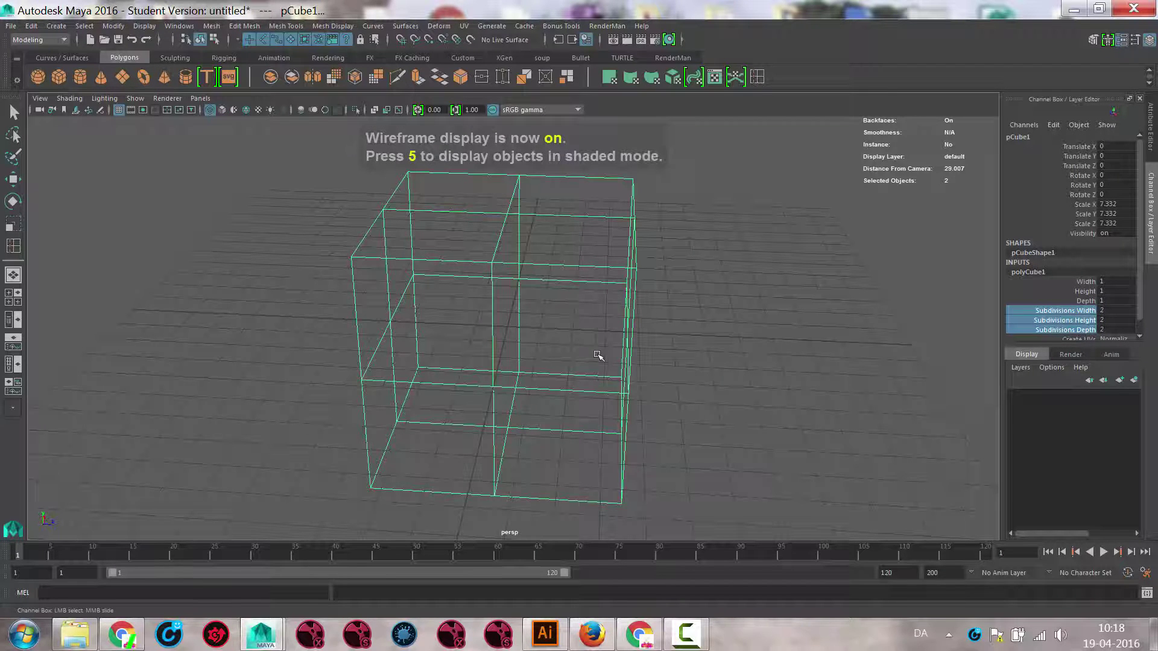
{"action": "left_click", "coordinate": [529, 237]}
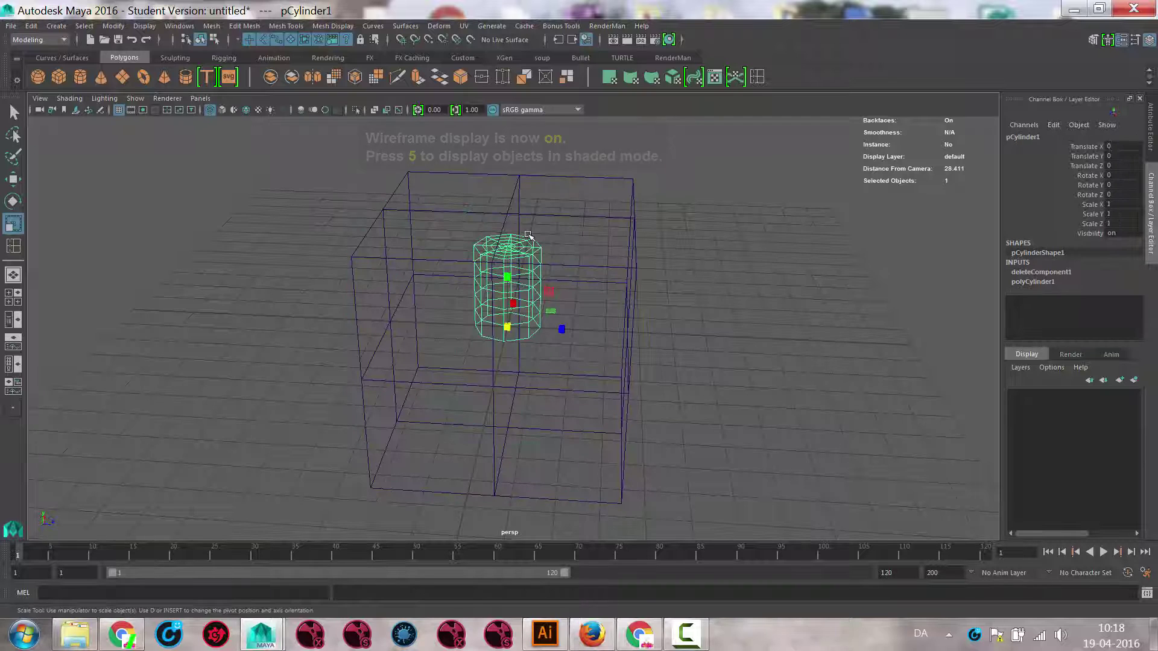
{"action": "key", "text": "w"}
{"action": "left_click_drag", "start_coordinate": [508, 270], "coordinate": [509, 122]}
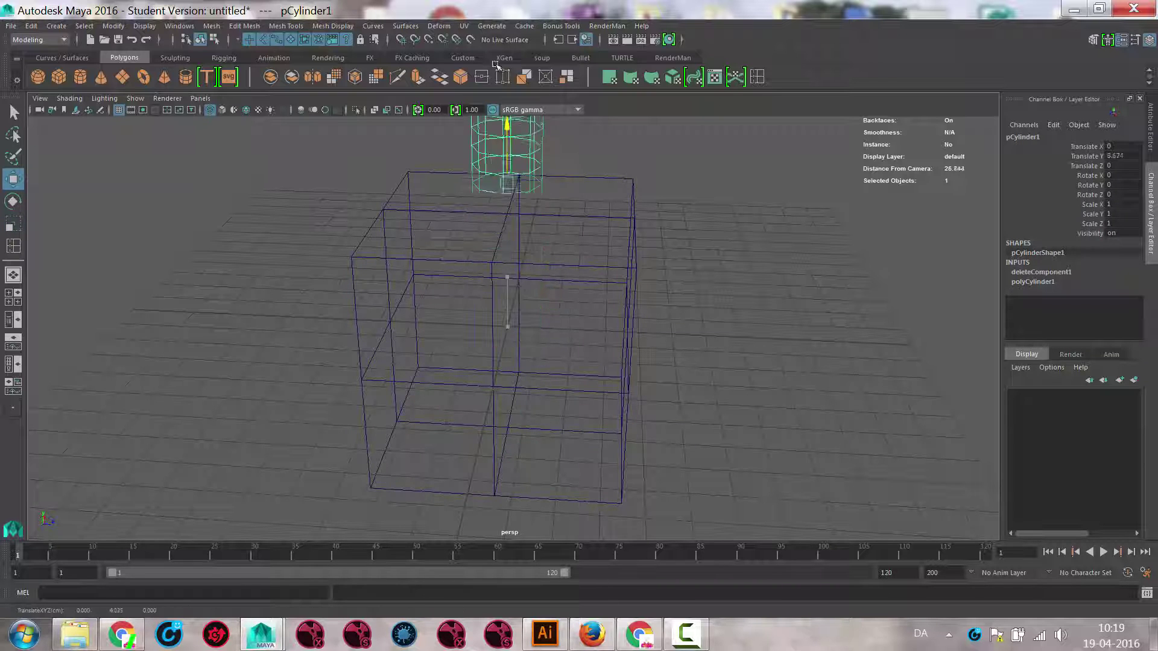
Switch back to shaded display and select the subdivided cube beneath the half cylinder
{"action": "mouse_move", "coordinate": [499, 279]}
{"action": "left_mouse_down", "text": "alt"}
{"action": "mouse_move", "coordinate": [457, 285]}
{"action": "mouse_move", "coordinate": [592, 276]}
{"action": "mouse_move", "coordinate": [483, 266]}
{"action": "mouse_move", "coordinate": [531, 282]}
{"action": "mouse_move", "coordinate": [511, 348]}
{"action": "mouse_move", "coordinate": [516, 263]}
{"action": "left_mouse_up", "text": "alt"}
{"action": "left_click", "coordinate": [545, 261]}
{"action": "left_click", "coordinate": [489, 264]}
{"action": "key", "text": "5"}
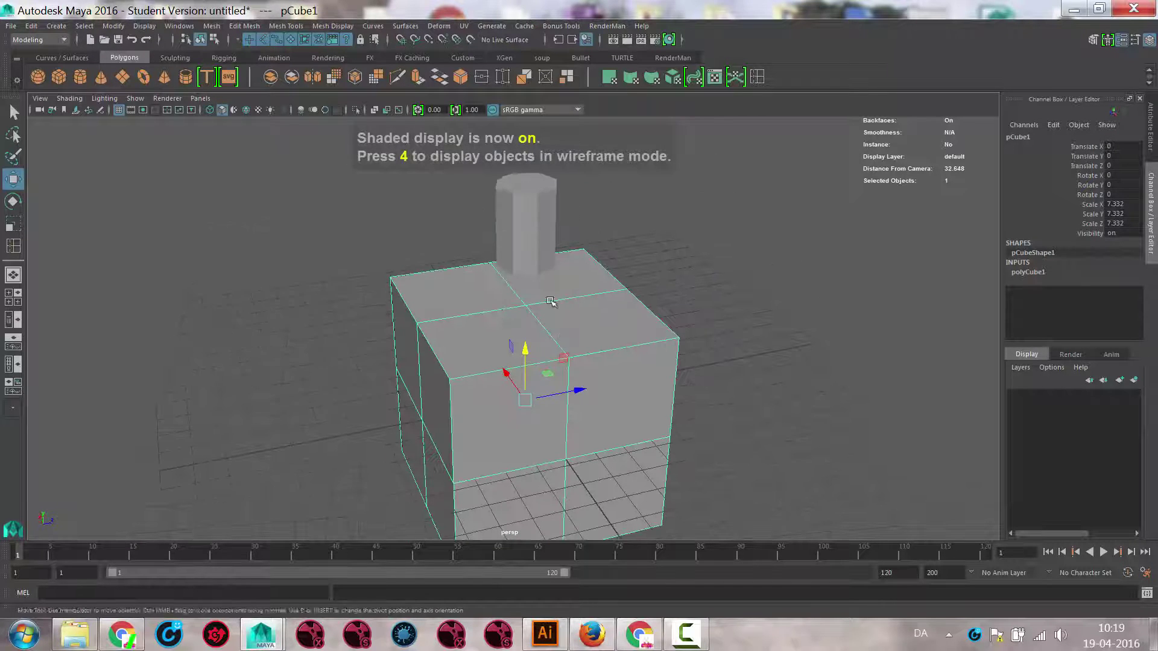
{"action": "key", "text": "super"}
{"action": "left_click", "coordinate": [499, 240]}
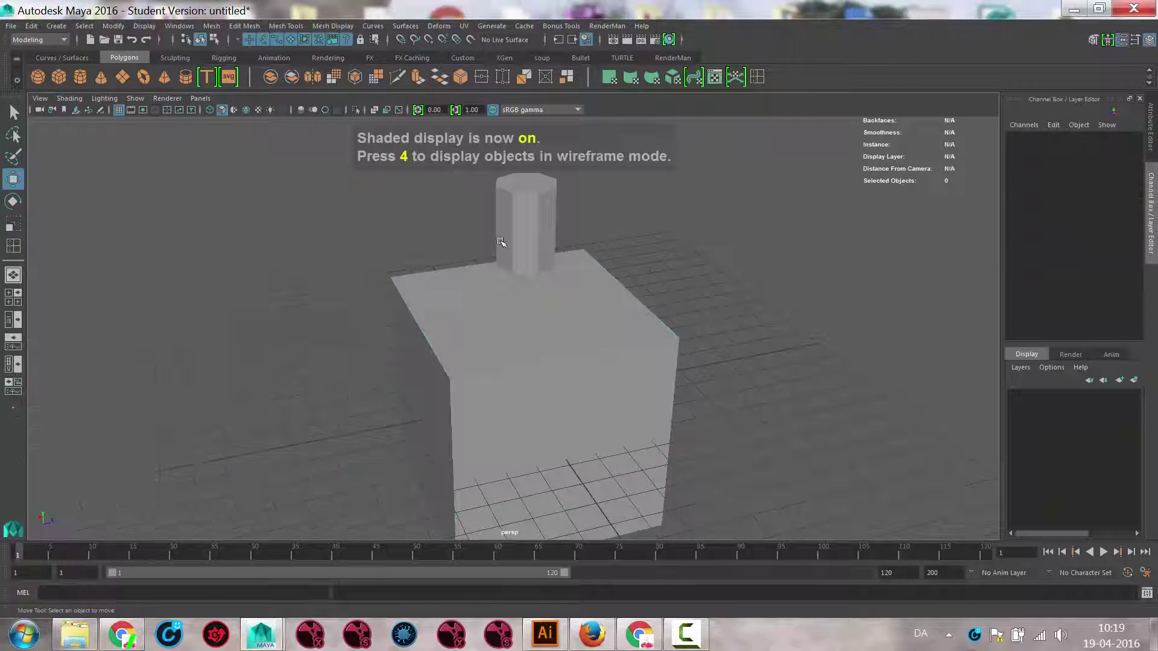
{"action": "left_click", "coordinate": [523, 283]}
{"action": "key", "text": "super"}
{"action": "key", "text": "super"}
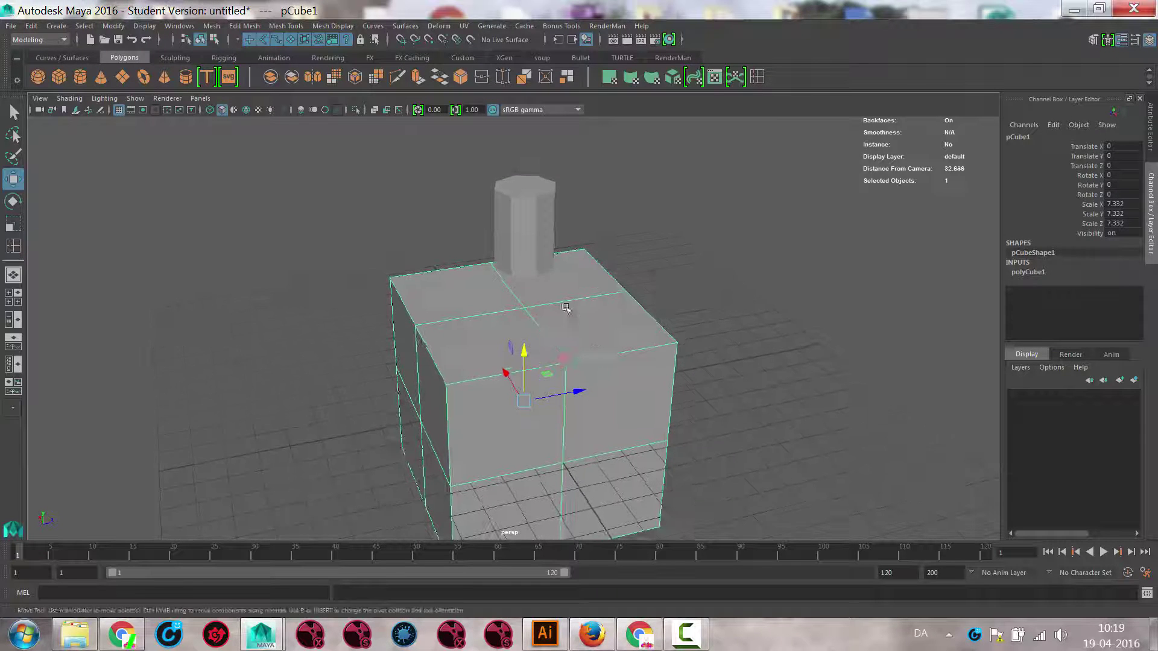
{"action": "scroll", "coordinate": [566, 308], "scroll_direction": "up", "scroll_amount": 6}
{"action": "scroll", "coordinate": [418, 340], "scroll_direction": "up", "scroll_amount": 3}
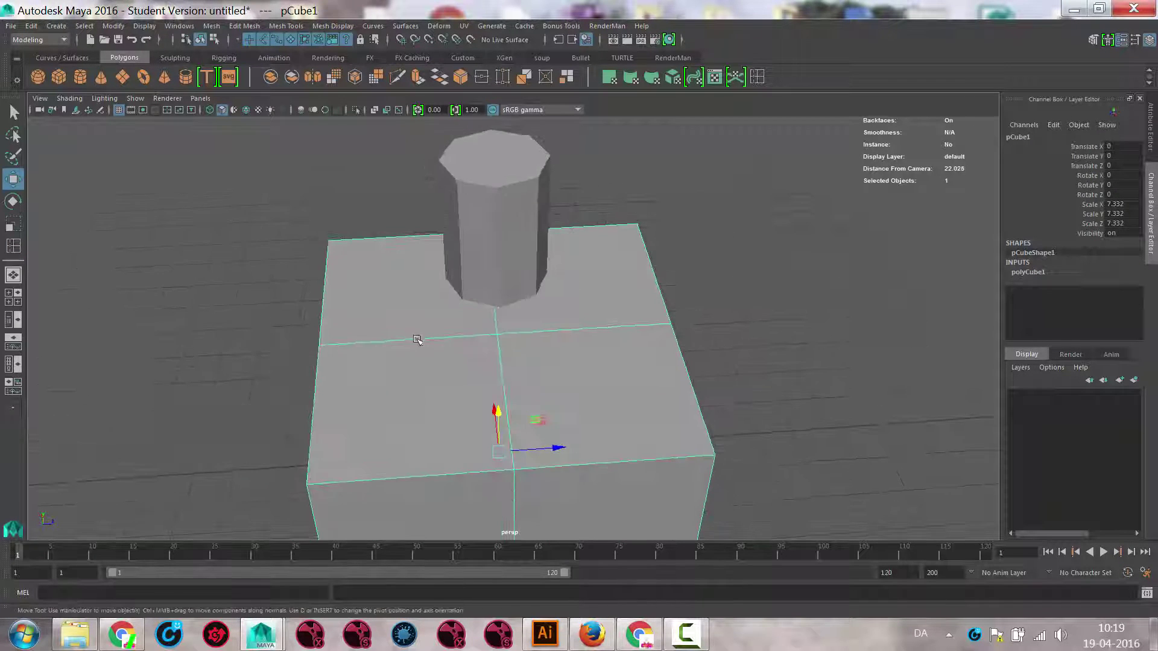
Select the vertex at the centre of the subdivided cube's top face
{"action": "left_click_drag", "start_coordinate": [417, 339], "coordinate": [627, 336], "text": "alt"}
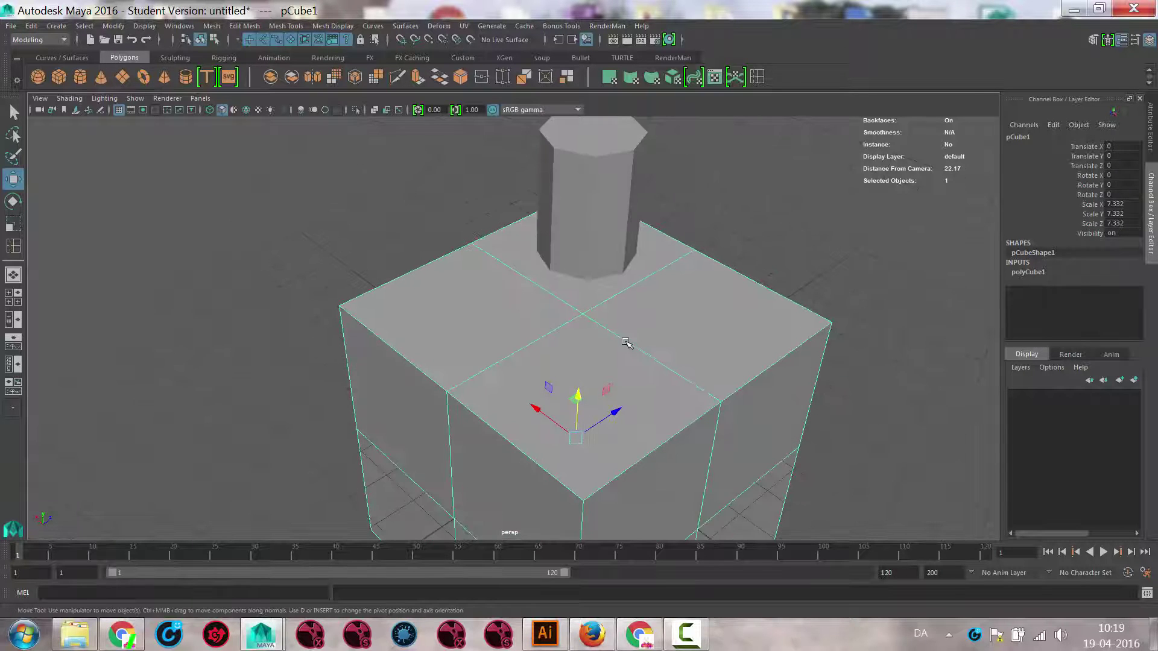
{"action": "right_click_drag", "start_coordinate": [626, 303], "coordinate": [586, 310]}
{"action": "left_click", "coordinate": [583, 313]}
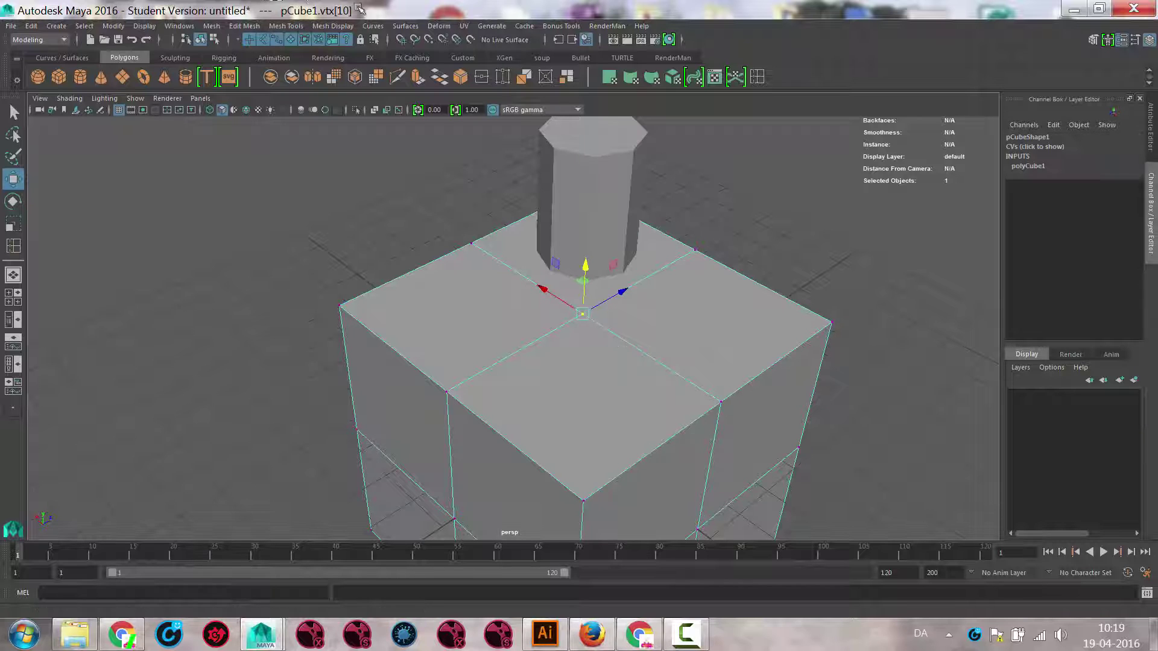
Try the Poke operation on the faces around the cube's top centre vertex
{"action": "left_click", "coordinate": [244, 25]}
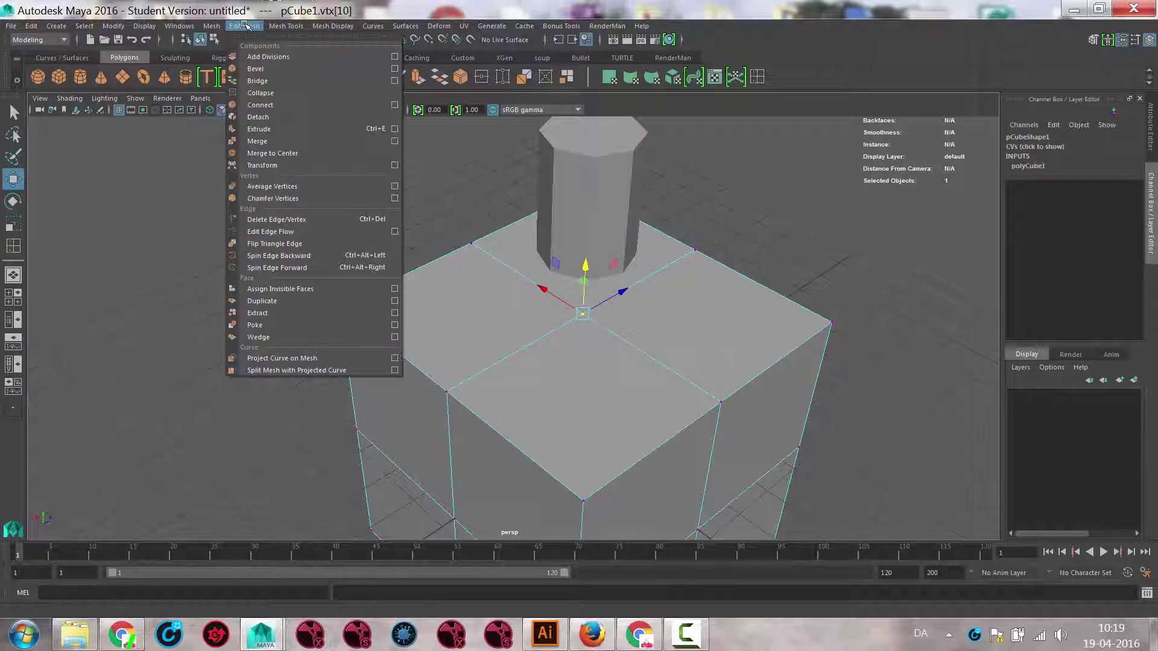
{"action": "left_click", "coordinate": [247, 326]}
{"action": "left_click_drag", "start_coordinate": [520, 348], "coordinate": [630, 318], "text": "alt"}
{"action": "scroll", "coordinate": [515, 265], "scroll_direction": "up", "scroll_amount": 3}
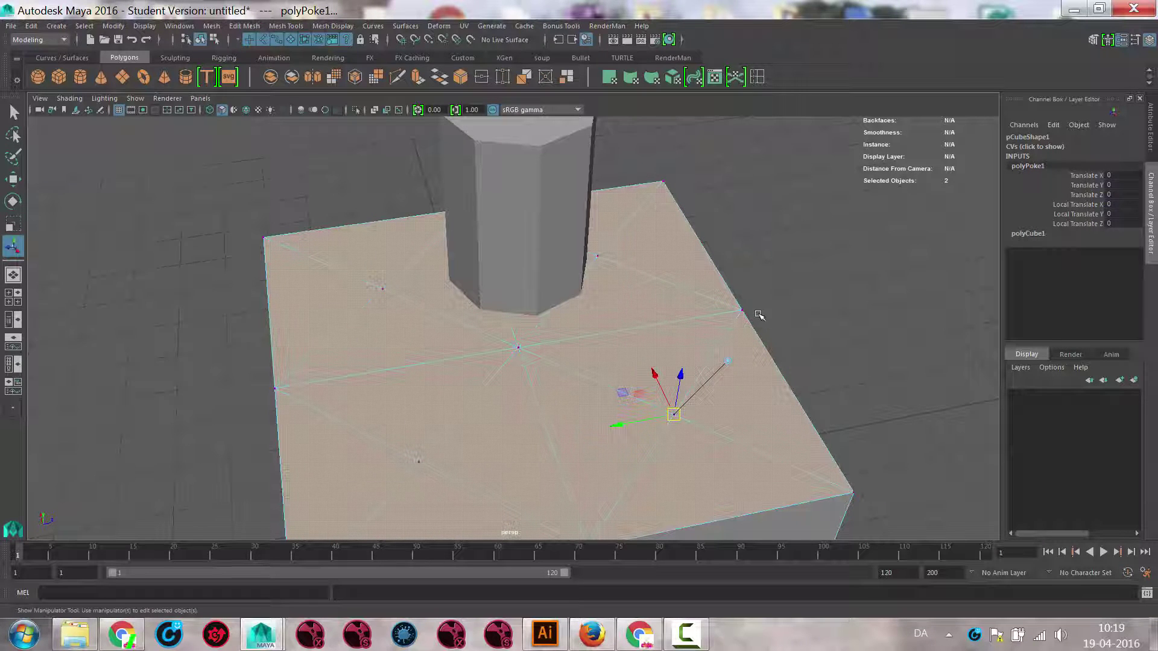
{"action": "scroll", "coordinate": [692, 305], "scroll_direction": "down", "scroll_amount": 3}
{"action": "left_click_drag", "start_coordinate": [693, 305], "coordinate": [512, 314], "text": "alt"}
{"action": "key", "text": "ctrl+z"}
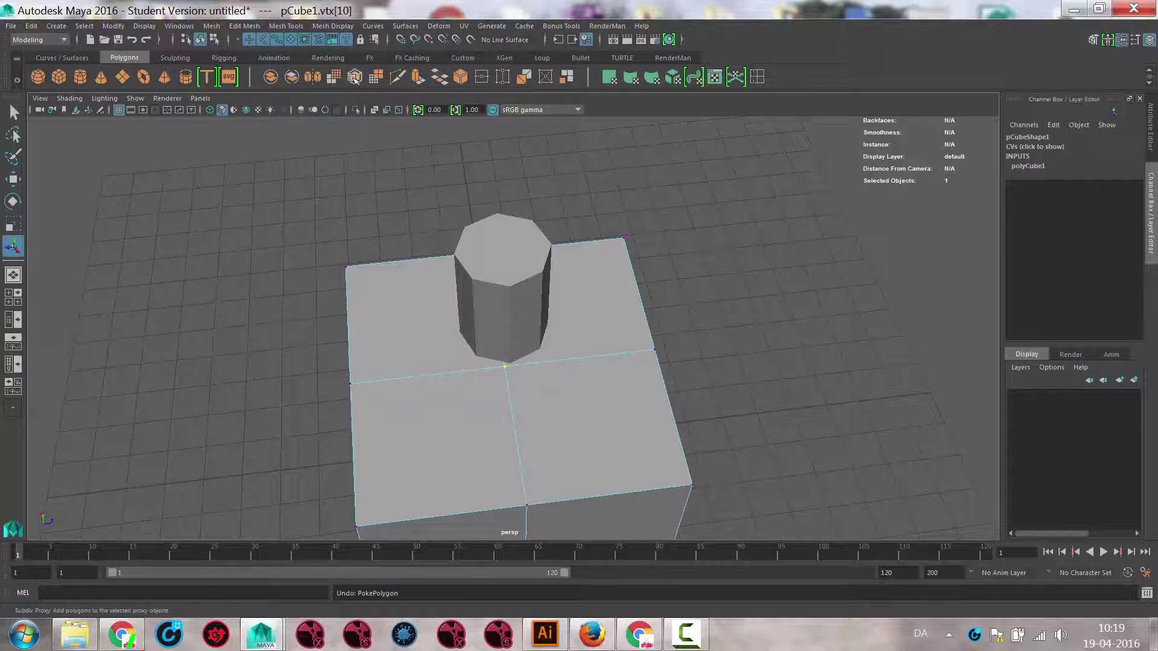
Extrude the top centre vertex with an extrusion length of 0
{"action": "left_click", "coordinate": [417, 78]}
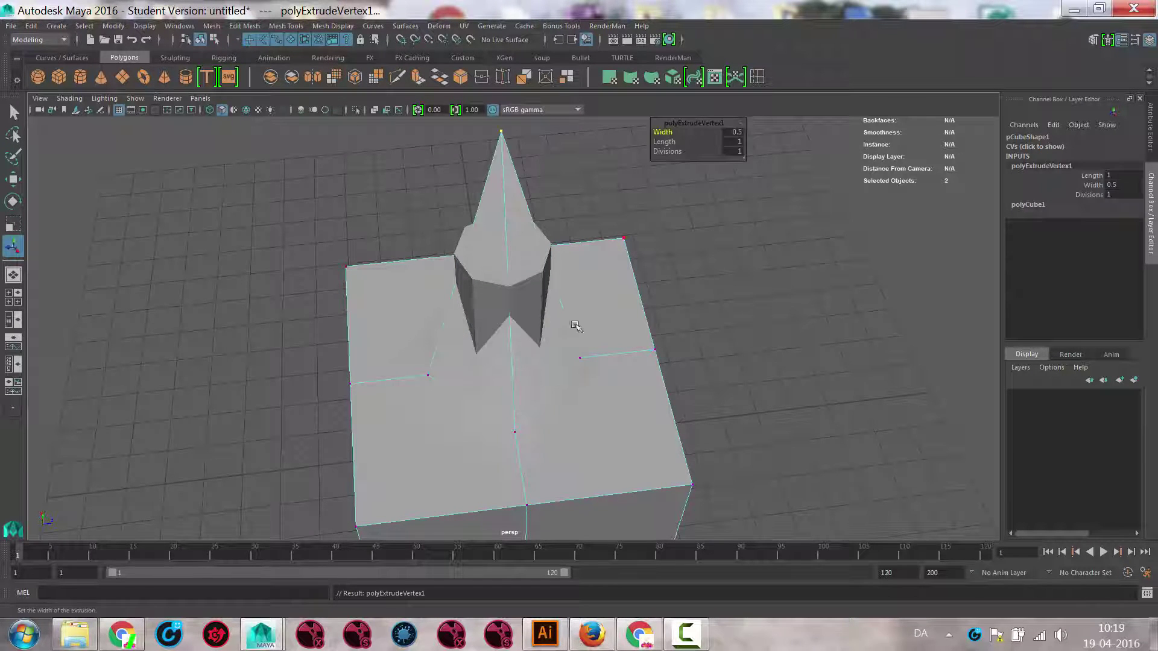
{"action": "left_click_drag", "start_coordinate": [575, 327], "coordinate": [652, 284], "text": "alt"}
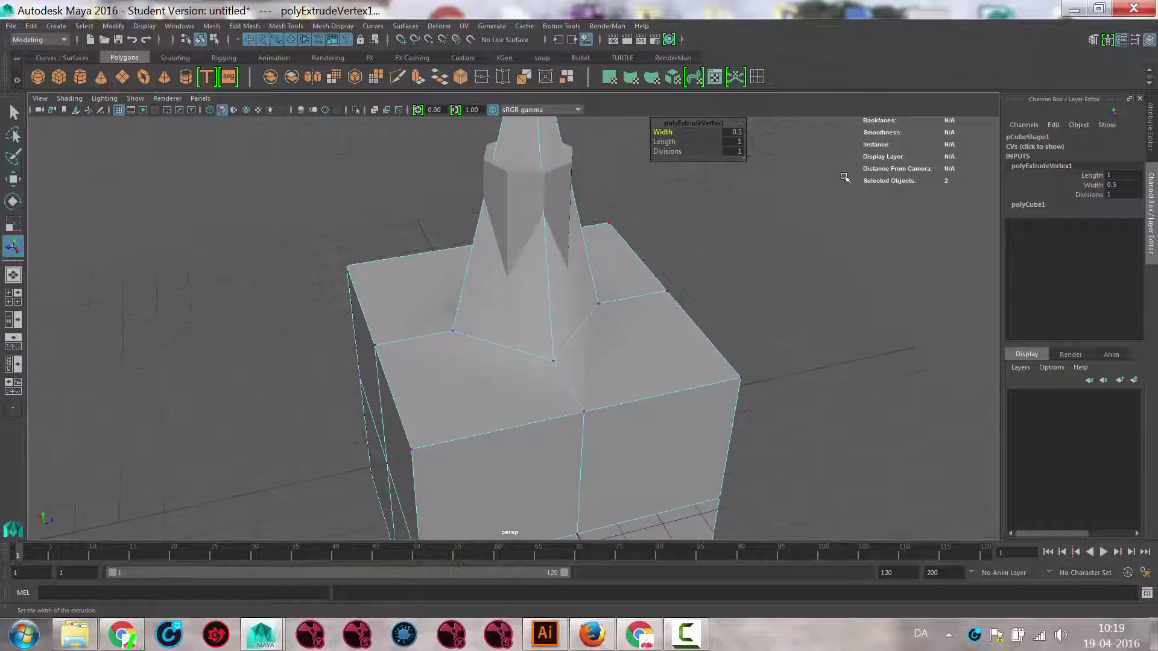
{"action": "left_click", "coordinate": [1123, 176]}
{"action": "type", "text": "0"}
{"action": "key", "text": "Return"}
{"action": "left_click_drag", "start_coordinate": [732, 252], "coordinate": [553, 295], "text": "alt"}
Set the width of the vertex extrusion to 0.6
{"action": "left_click", "coordinate": [1101, 185]}
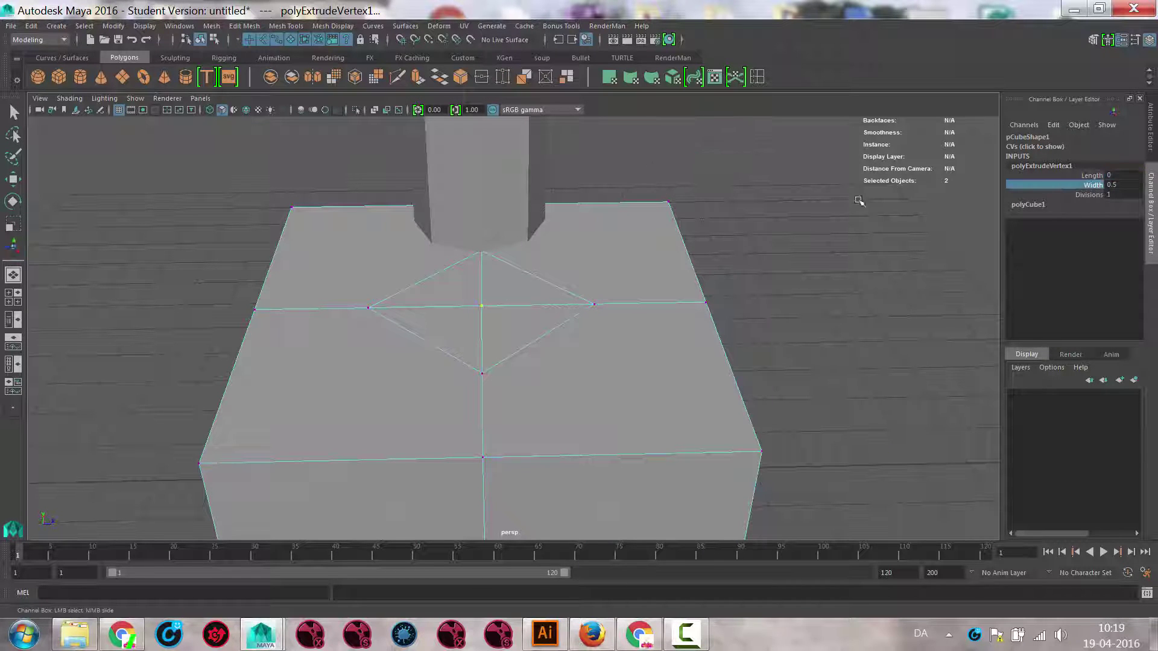
{"action": "middle_click_drag", "start_coordinate": [735, 197], "coordinate": [742, 202]}
{"action": "middle_click_drag", "start_coordinate": [740, 202], "coordinate": [742, 203]}
{"action": "left_click_drag", "start_coordinate": [743, 210], "coordinate": [502, 333], "text": "alt"}
Delete the four triangular faces inside the diamond on the cube's top to open a hole
{"action": "right_click_drag", "start_coordinate": [474, 306], "coordinate": [478, 334]}
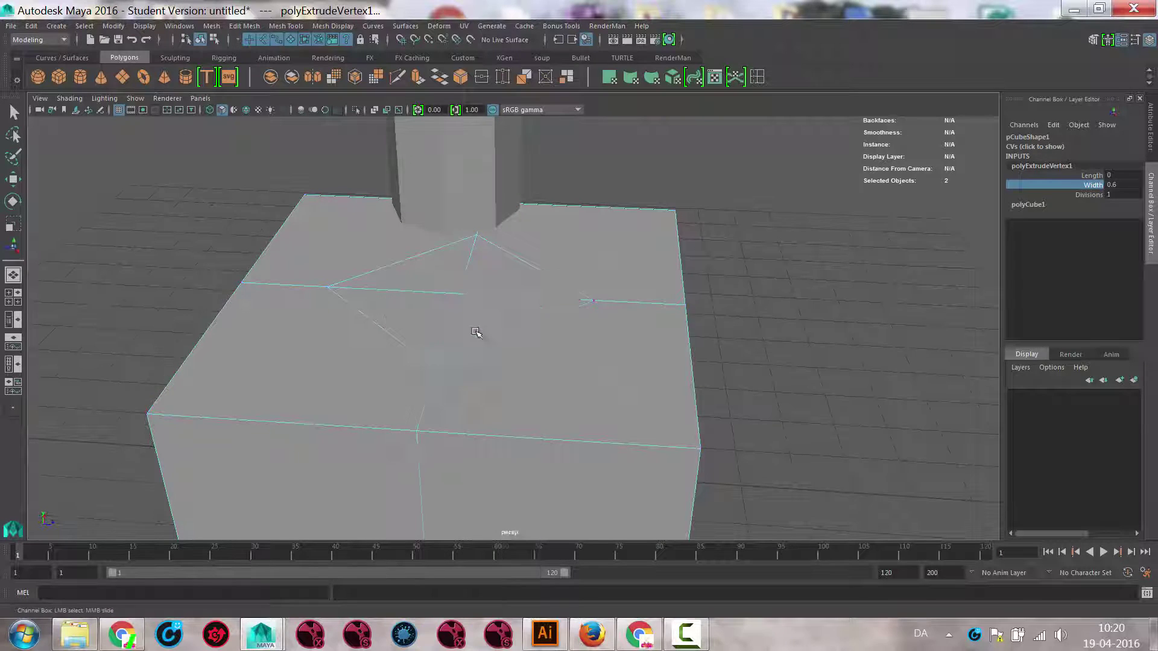
{"action": "left_click", "coordinate": [484, 326]}
{"action": "left_click", "coordinate": [486, 268], "text": "shift"}
{"action": "left_click", "coordinate": [437, 258], "text": "shift"}
{"action": "left_click", "coordinate": [415, 319], "text": "shift"}
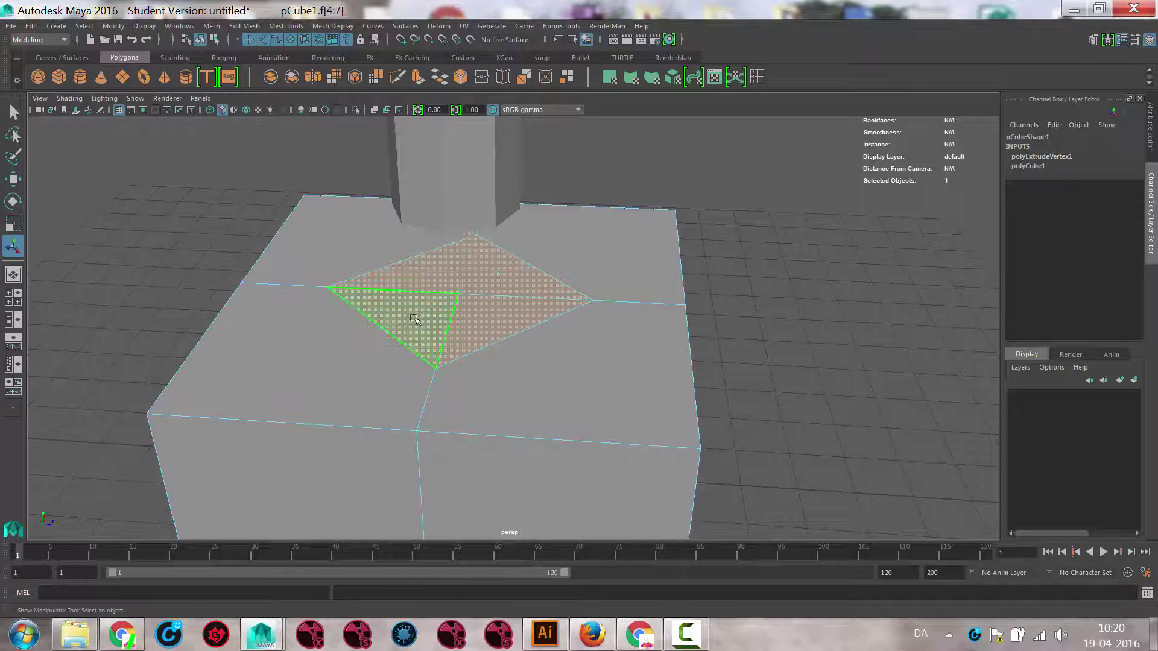
{"action": "key", "text": "Delete"}
With Multi-Cut, cut edges between the middles of two adjacent hole sides and their nearest top-face corners
{"action": "left_click_drag", "start_coordinate": [422, 315], "coordinate": [476, 313], "text": "alt"}
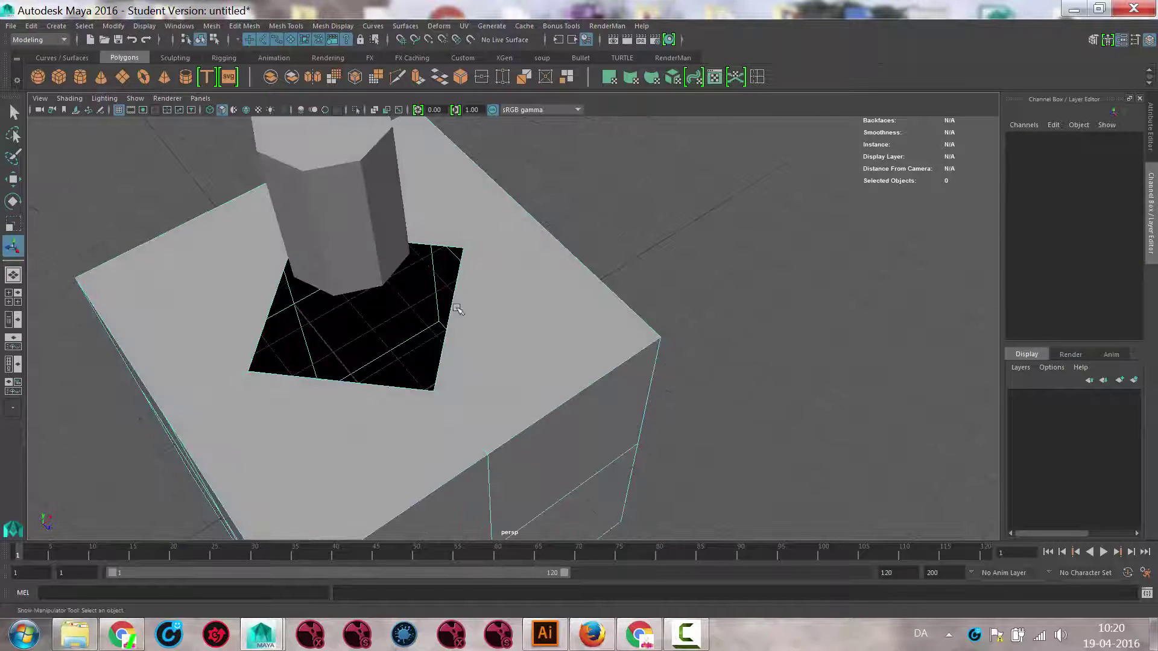
{"action": "left_click", "coordinate": [396, 76]}
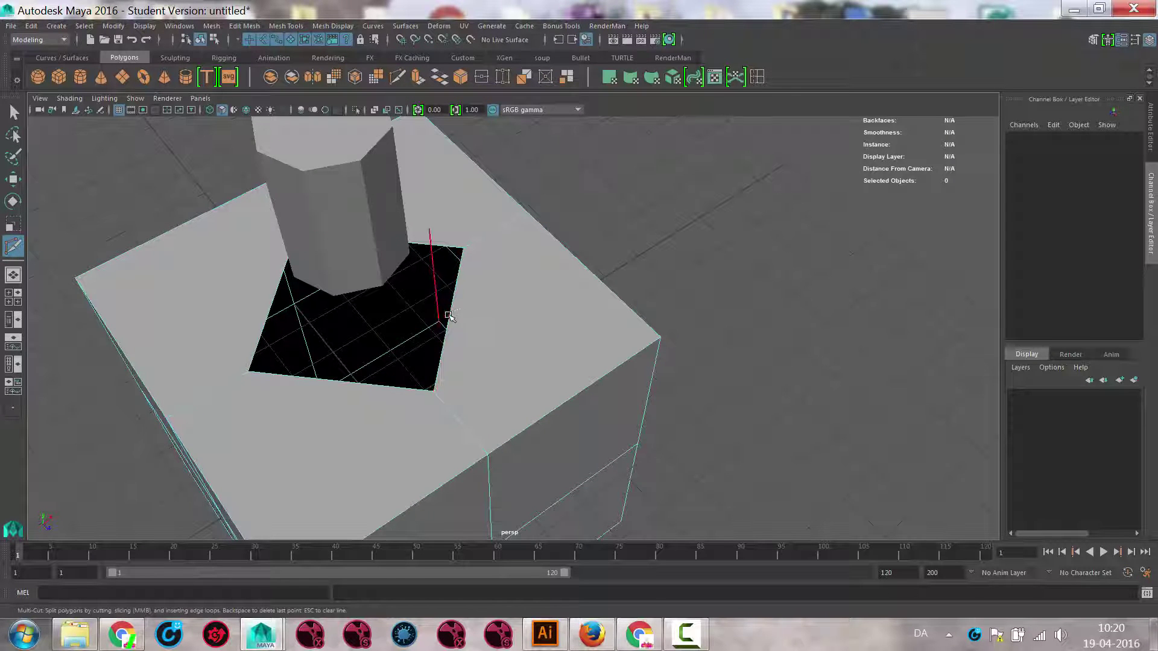
{"action": "left_click", "coordinate": [575, 327]}
{"action": "left_click", "coordinate": [446, 316]}
{"action": "left_click_drag", "start_coordinate": [349, 454], "coordinate": [480, 419], "text": "alt"}
{"action": "right_click", "coordinate": [714, 389]}
{"action": "left_click", "coordinate": [782, 502]}
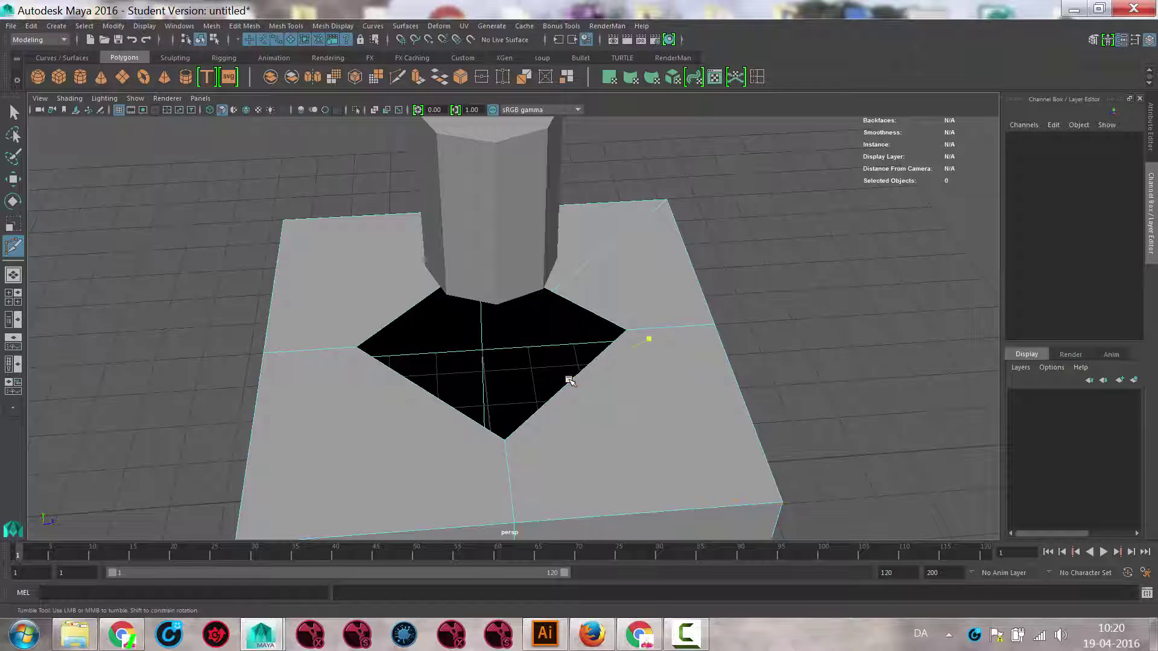
Cut edges from the two remaining top-face corners to the middles of the hole's other two sides
{"action": "middle_click_drag", "start_coordinate": [284, 486], "coordinate": [339, 339], "text": "alt"}
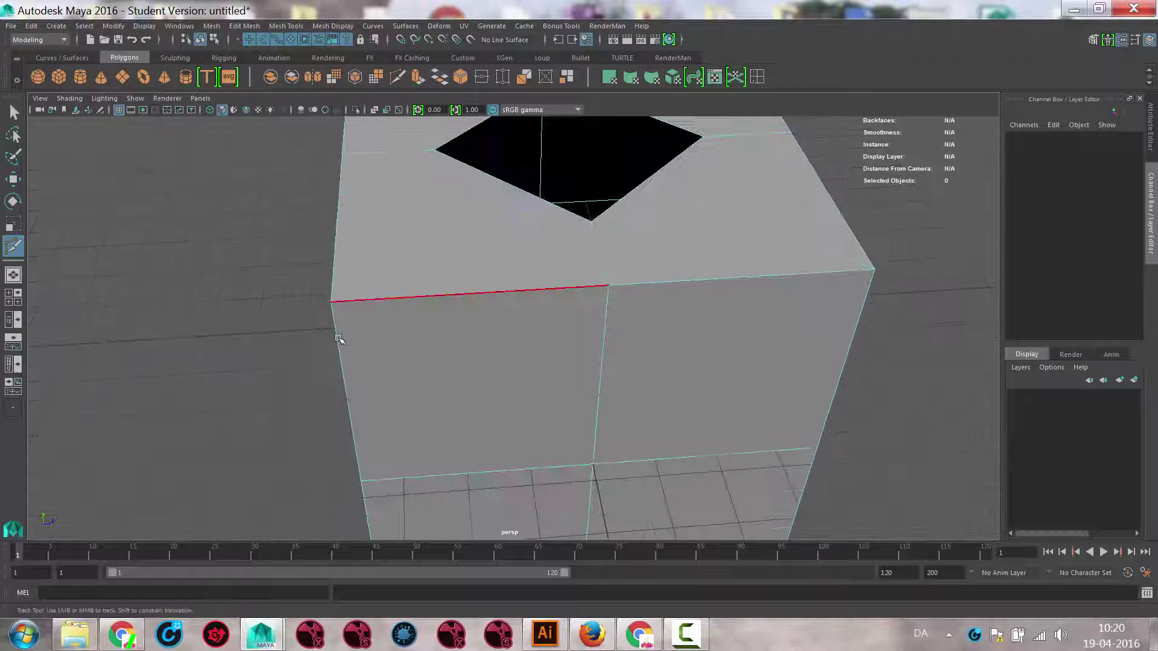
{"action": "left_click", "coordinate": [331, 303]}
{"action": "left_click", "coordinate": [509, 185]}
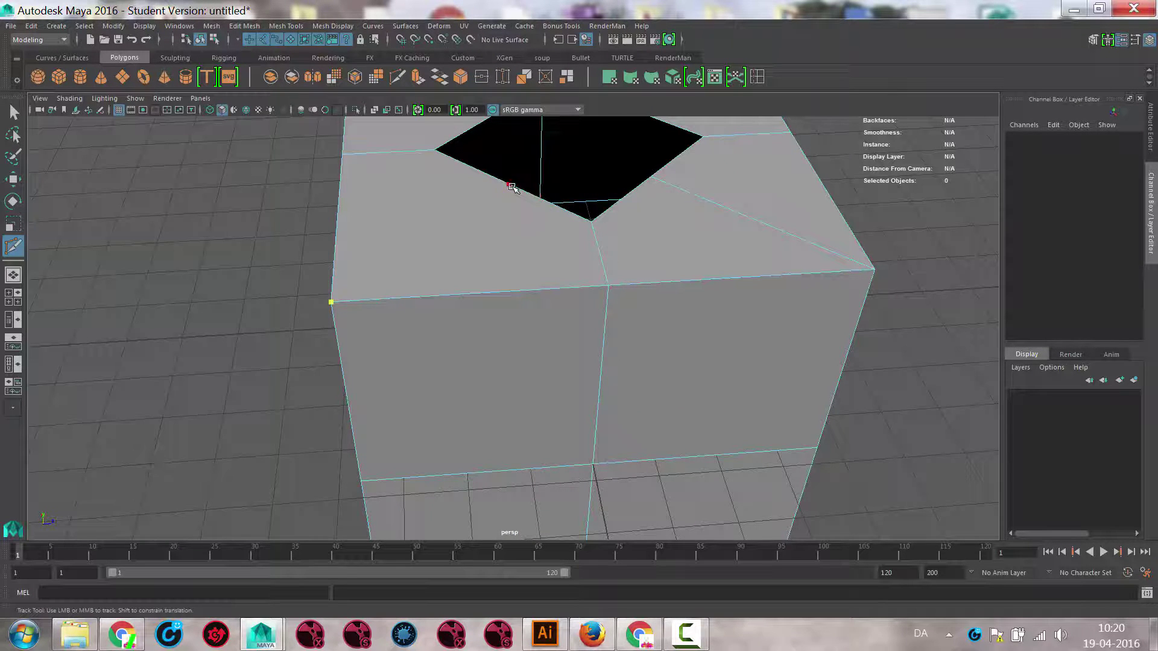
{"action": "left_click_drag", "start_coordinate": [469, 216], "coordinate": [237, 261], "text": "alt"}
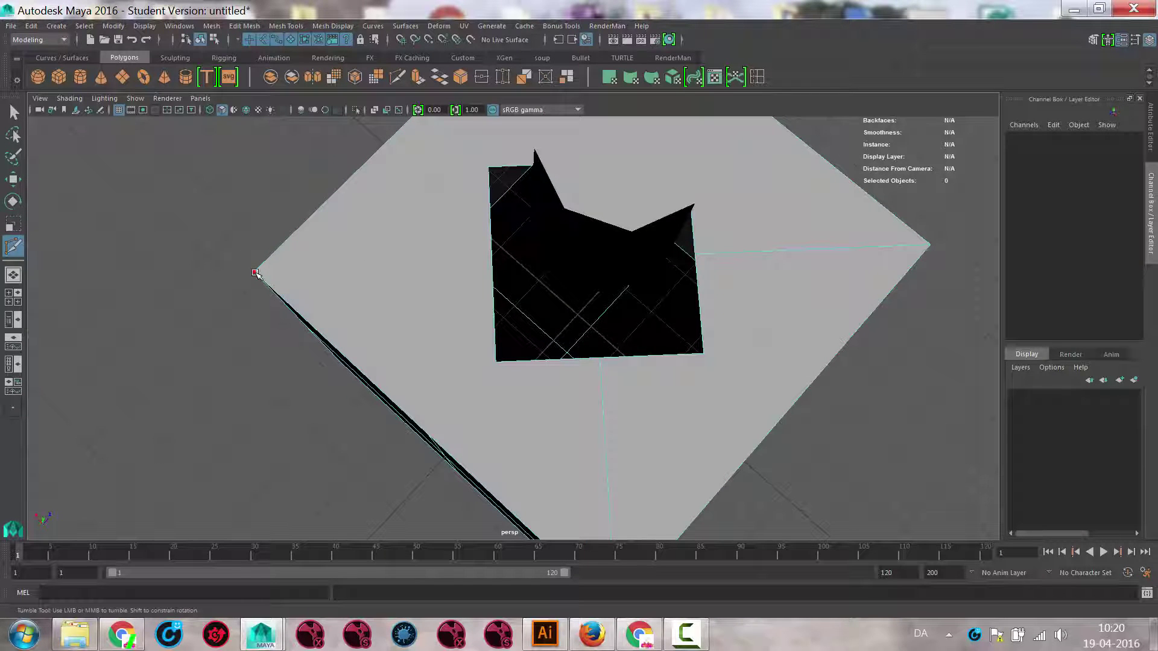
{"action": "left_click", "coordinate": [255, 272]}
{"action": "left_click", "coordinate": [489, 260]}
{"action": "right_click", "coordinate": [489, 259]}
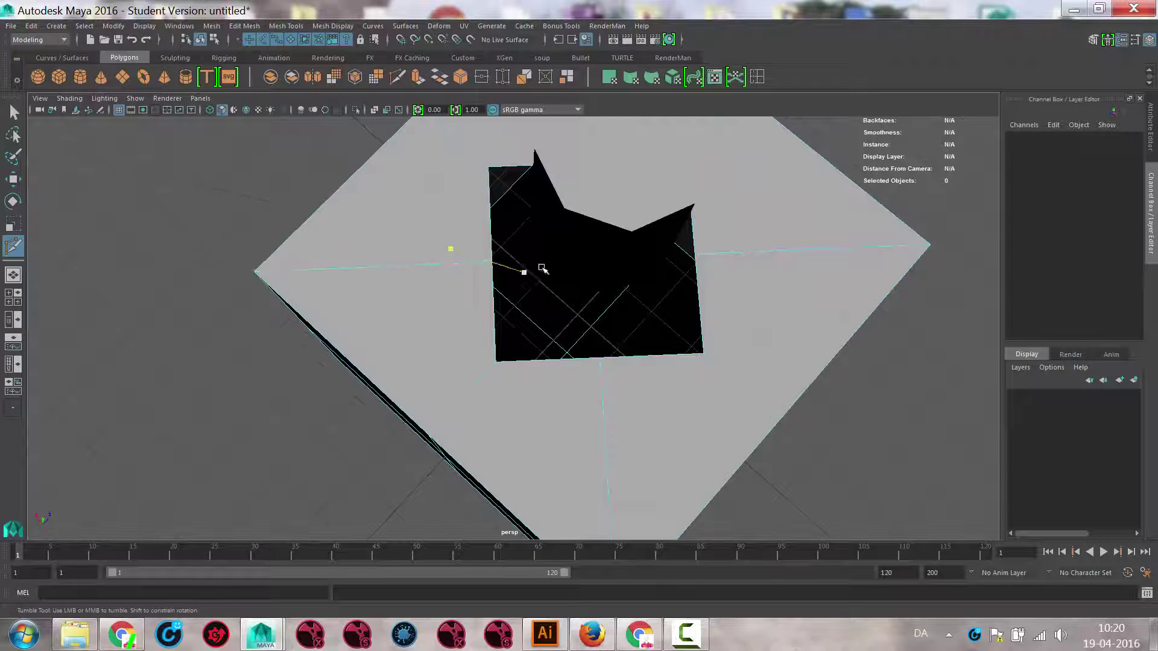
{"action": "left_click_drag", "start_coordinate": [541, 267], "coordinate": [576, 248], "text": "alt"}
{"action": "key", "text": "q"}
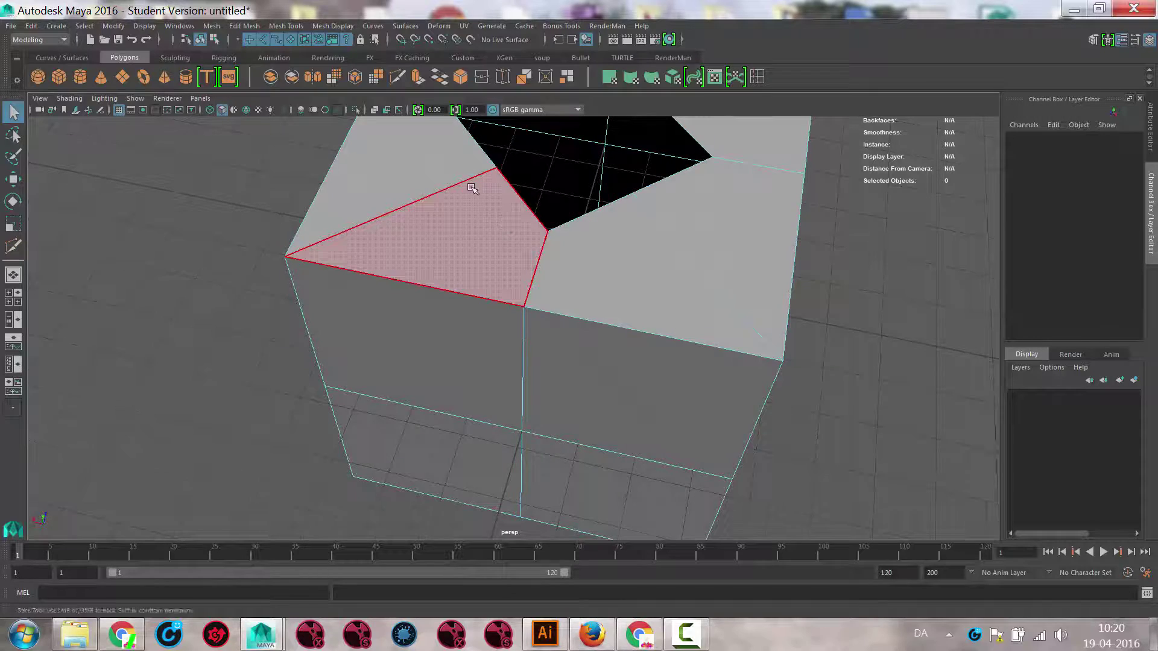
Scale the hole's four original corner vertices inward together to shape the opening into a roughly regular octagon
{"action": "left_click_drag", "start_coordinate": [473, 188], "coordinate": [549, 237], "text": "alt"}
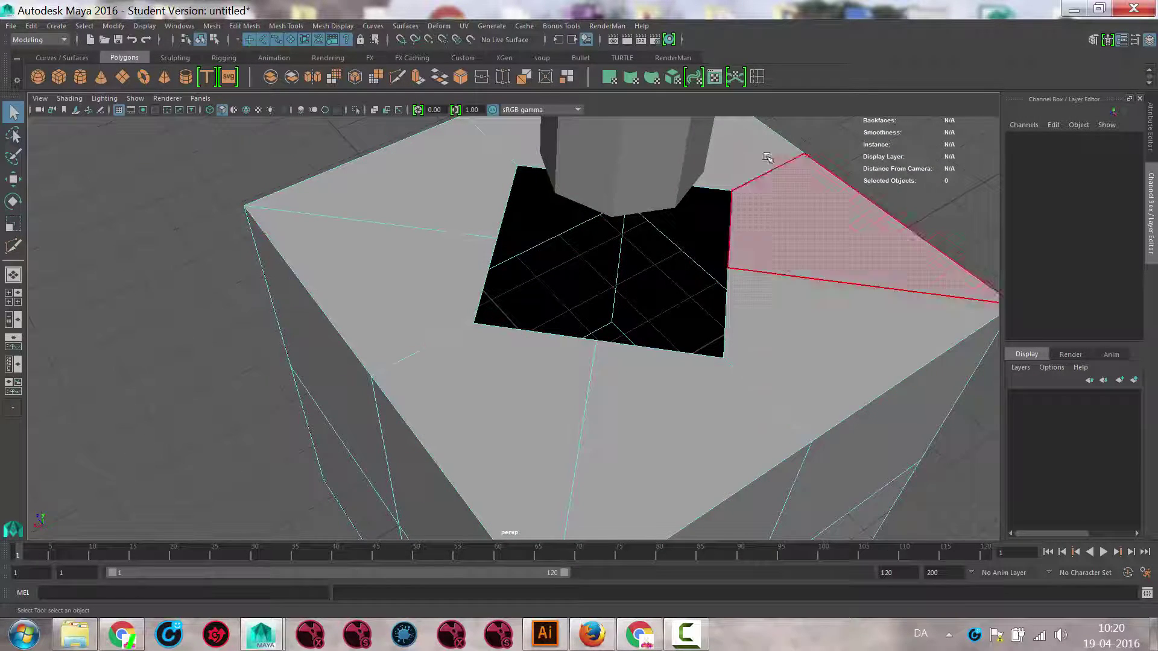
{"action": "right_click", "coordinate": [625, 392]}
{"action": "left_click", "coordinate": [569, 303]}
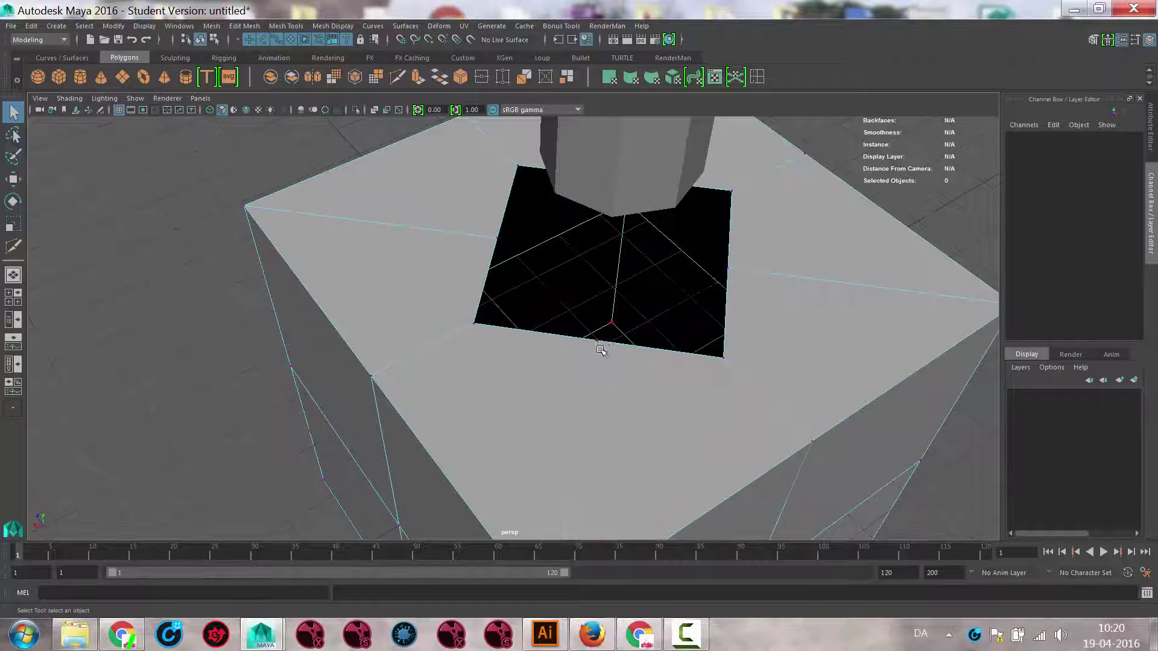
{"action": "left_click", "coordinate": [597, 341]}
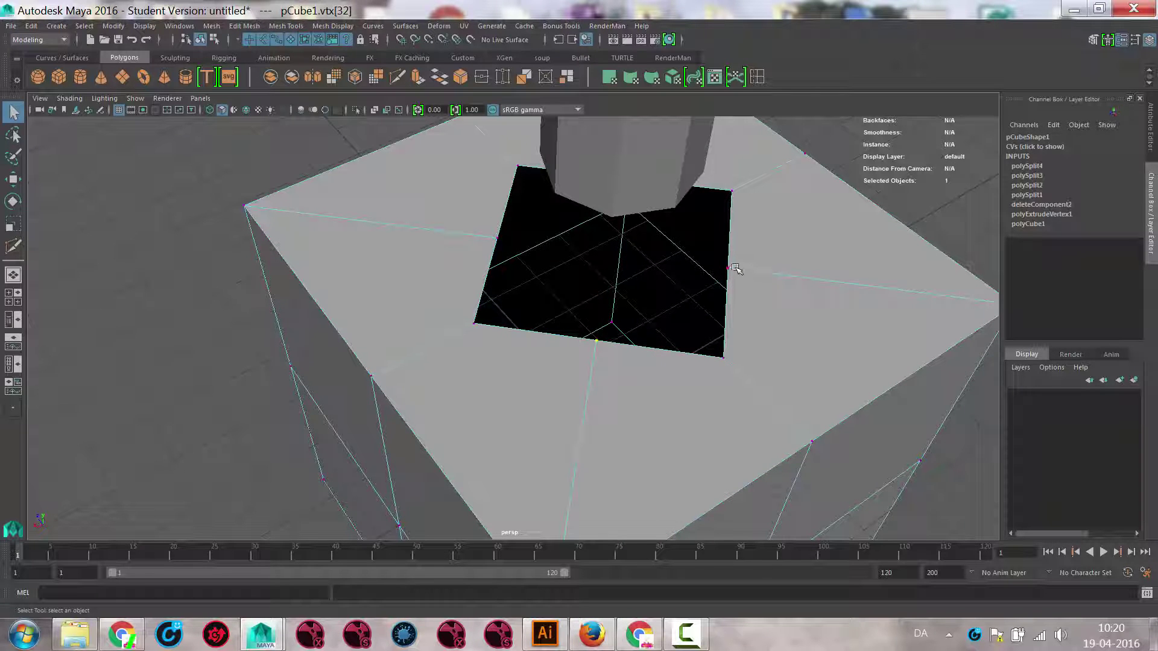
{"action": "left_click", "coordinate": [733, 268], "text": "shift"}
{"action": "left_click", "coordinate": [476, 325]}
{"action": "left_click_drag", "start_coordinate": [812, 315], "coordinate": [606, 285], "text": "alt"}
{"action": "left_click", "coordinate": [706, 335], "text": "shift"}
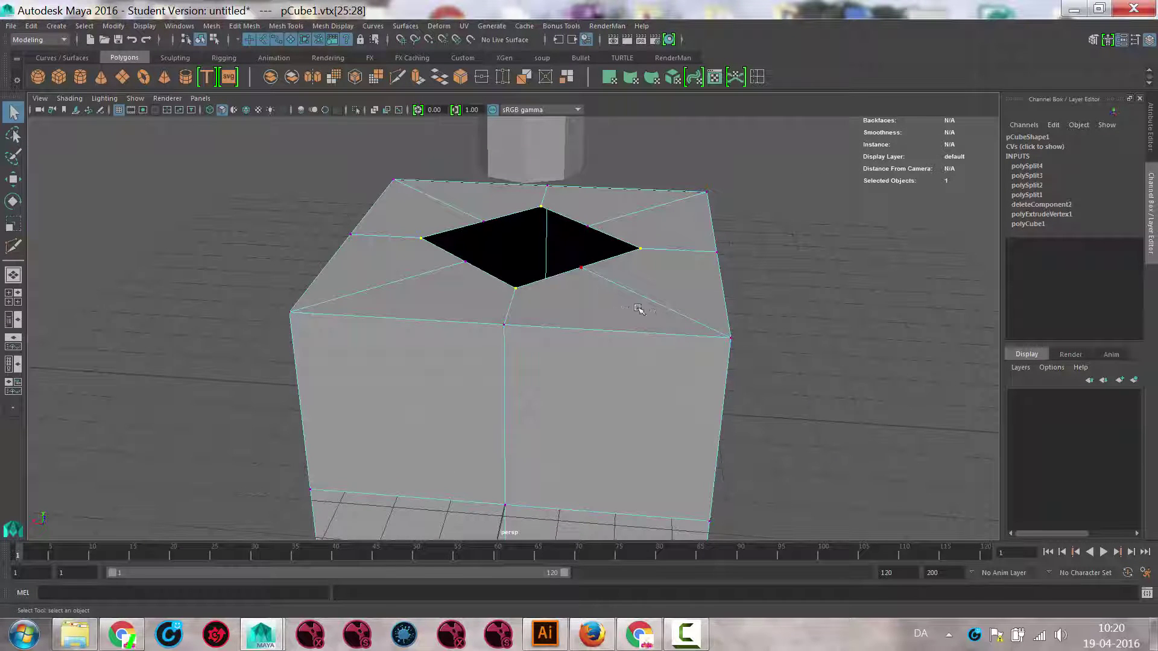
{"action": "key", "text": "r"}
{"action": "middle_click_drag", "start_coordinate": [667, 306], "coordinate": [628, 292]}
{"action": "left_click_drag", "start_coordinate": [628, 292], "coordinate": [644, 356], "text": "alt"}
{"action": "middle_click_drag", "start_coordinate": [644, 357], "coordinate": [633, 355]}
Preview the cube smoothed to check the roundness of the hole, and return to the unsmoothed display
{"action": "key", "text": "3"}
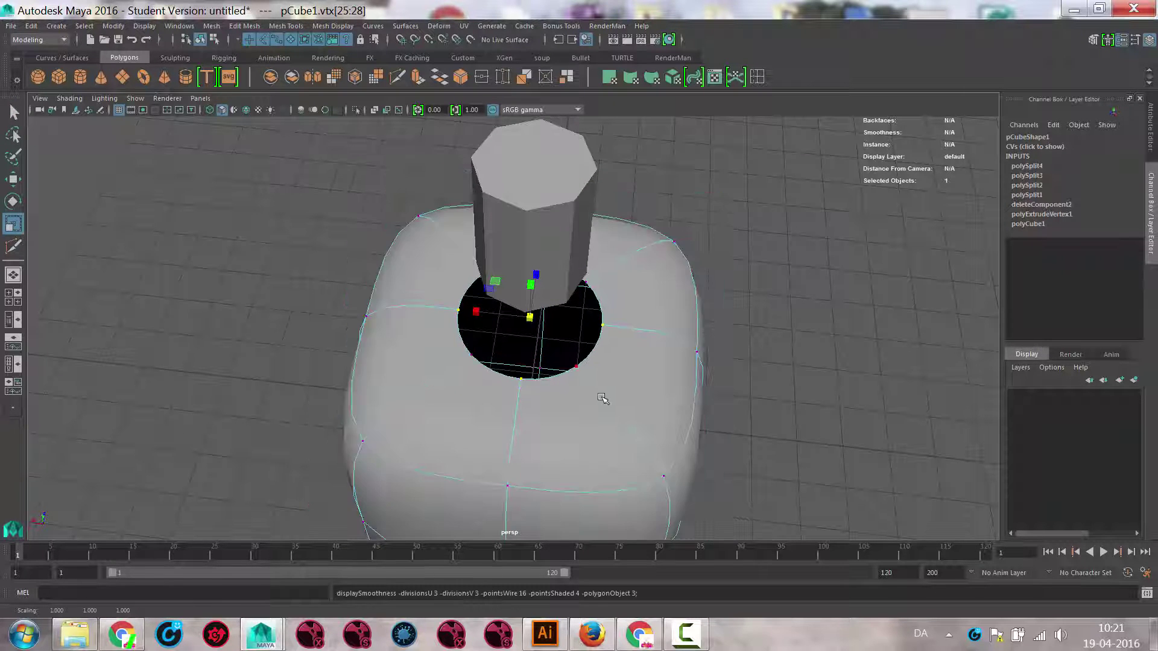
{"action": "left_click_drag", "start_coordinate": [602, 398], "coordinate": [636, 325], "text": "alt"}
{"action": "key", "text": "q"}
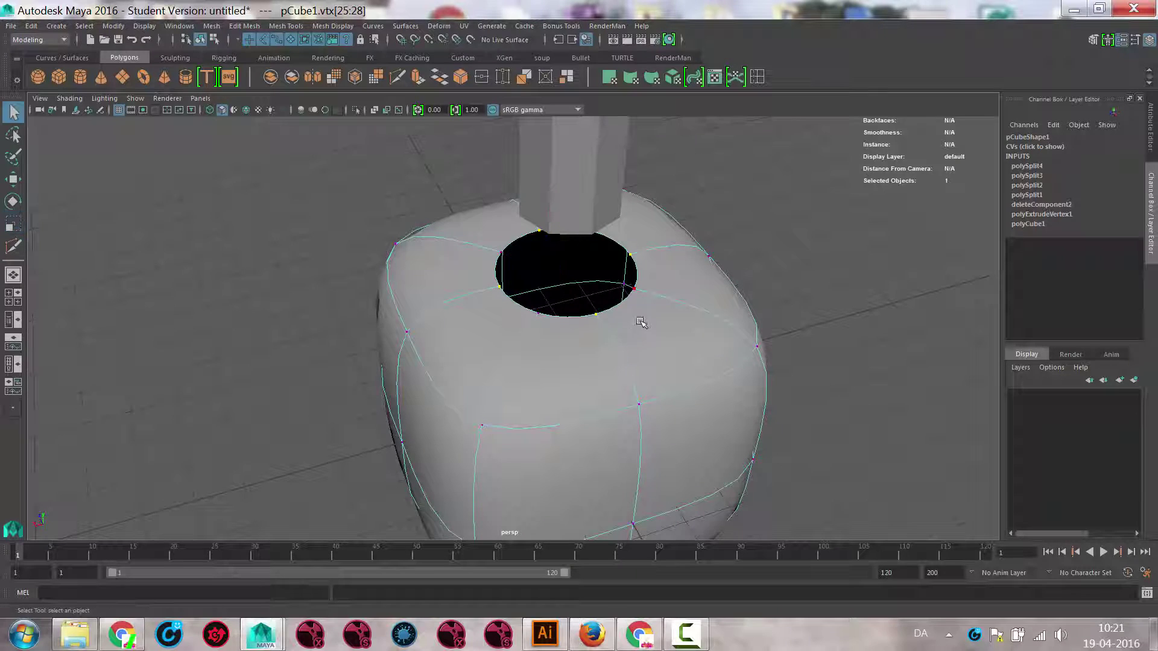
{"action": "key", "text": "1"}
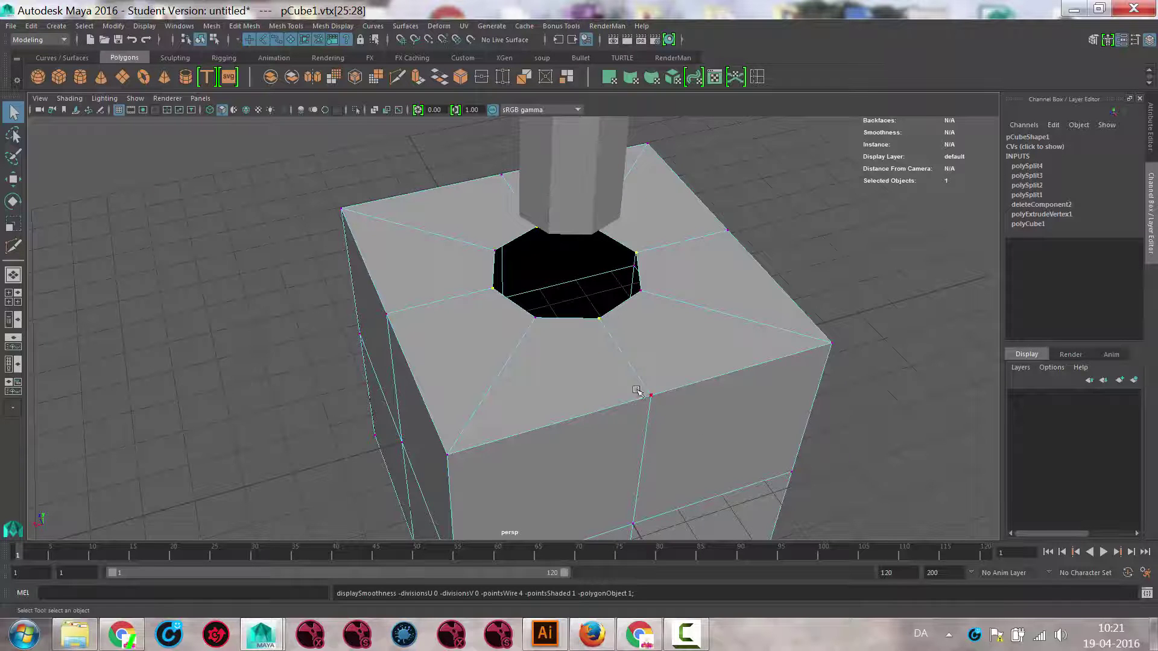
{"action": "left_click_drag", "start_coordinate": [636, 389], "coordinate": [641, 191], "text": "alt"}
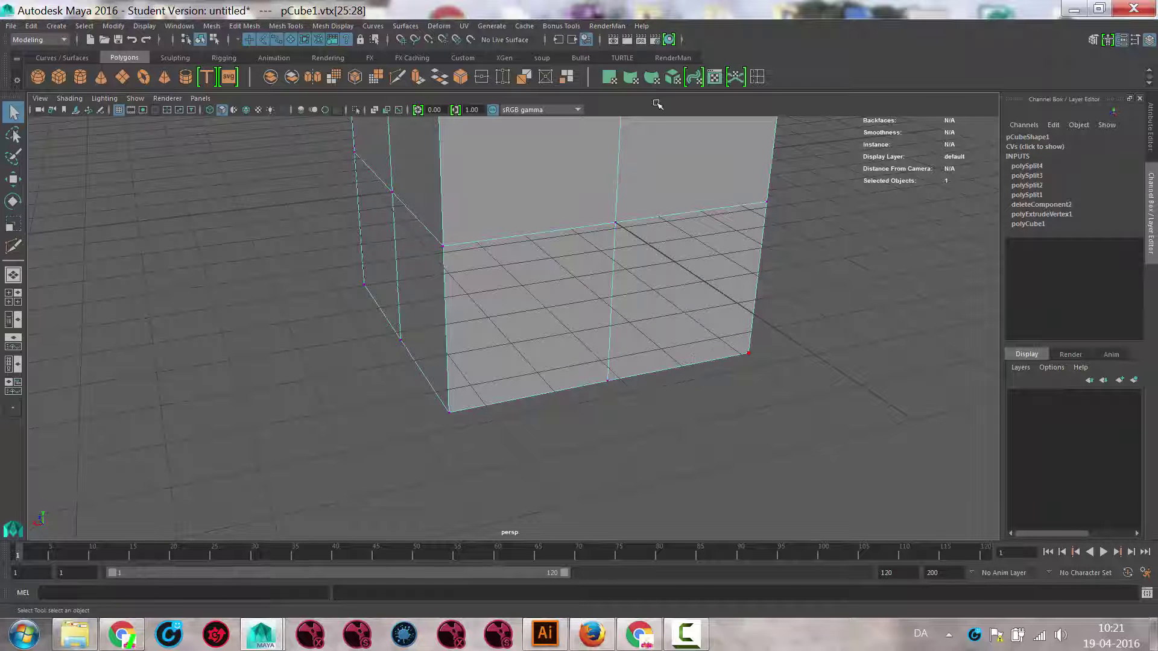
{"action": "left_click_drag", "start_coordinate": [641, 263], "coordinate": [654, 490], "text": "alt"}
{"action": "left_click_drag", "start_coordinate": [680, 395], "coordinate": [673, 416], "text": "alt"}
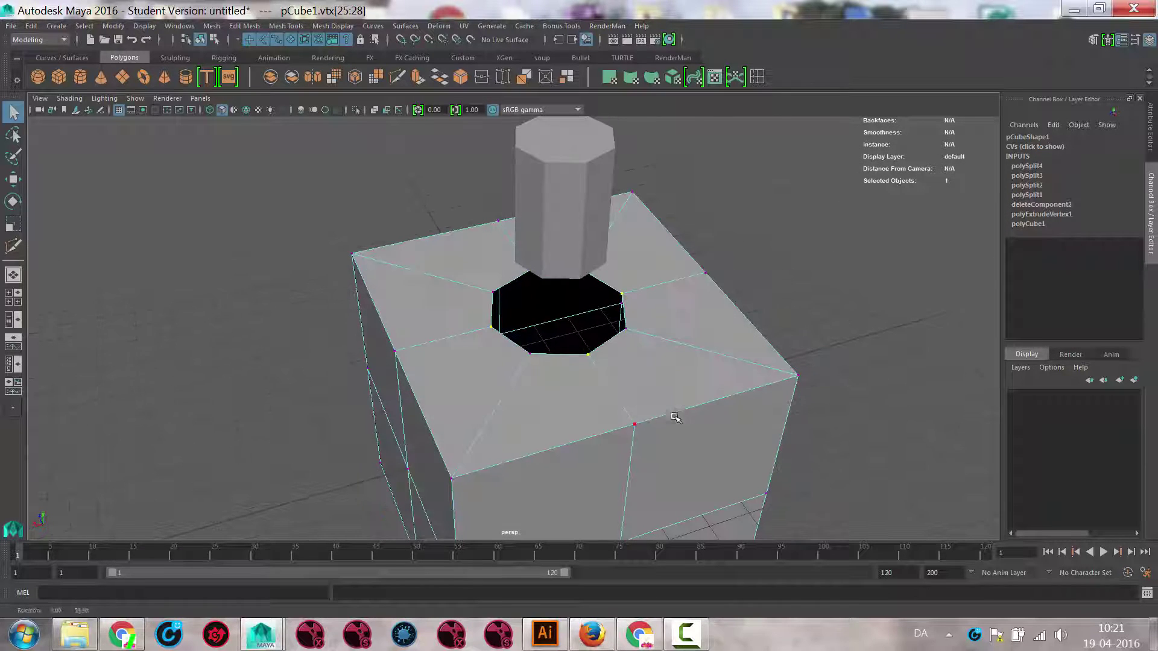
In object mode, scale the cylinder uniformly to 1.54 in the top view to match the octagonal hole
{"action": "right_click_drag", "start_coordinate": [664, 400], "coordinate": [726, 271]}
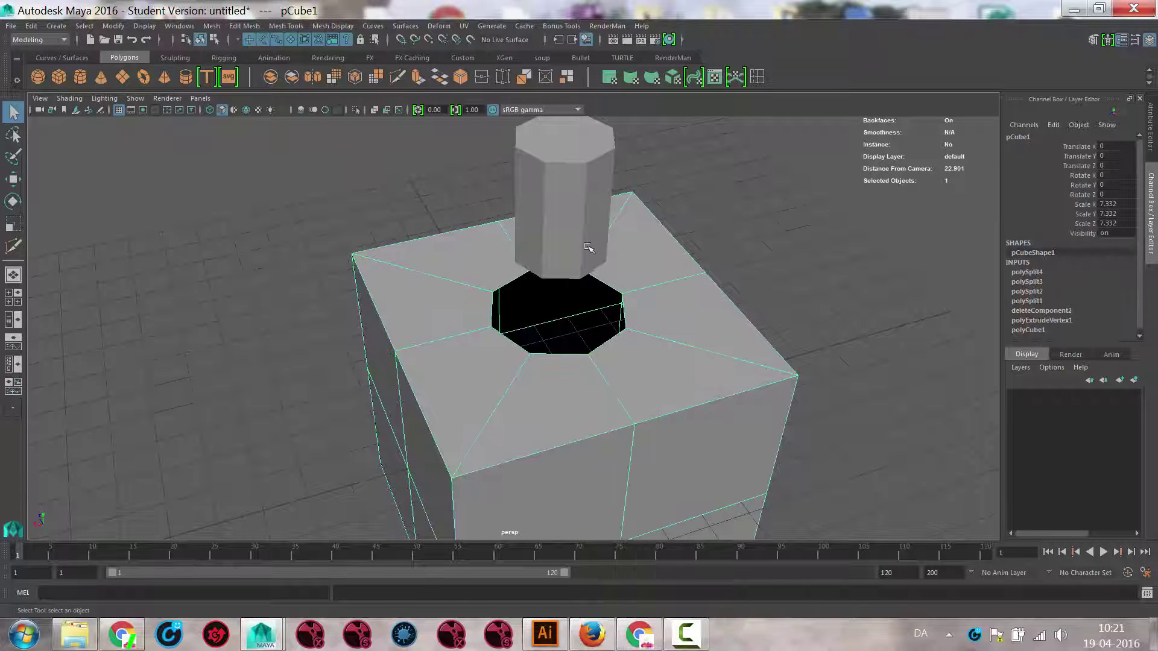
{"action": "left_click", "coordinate": [559, 156], "text": "shift"}
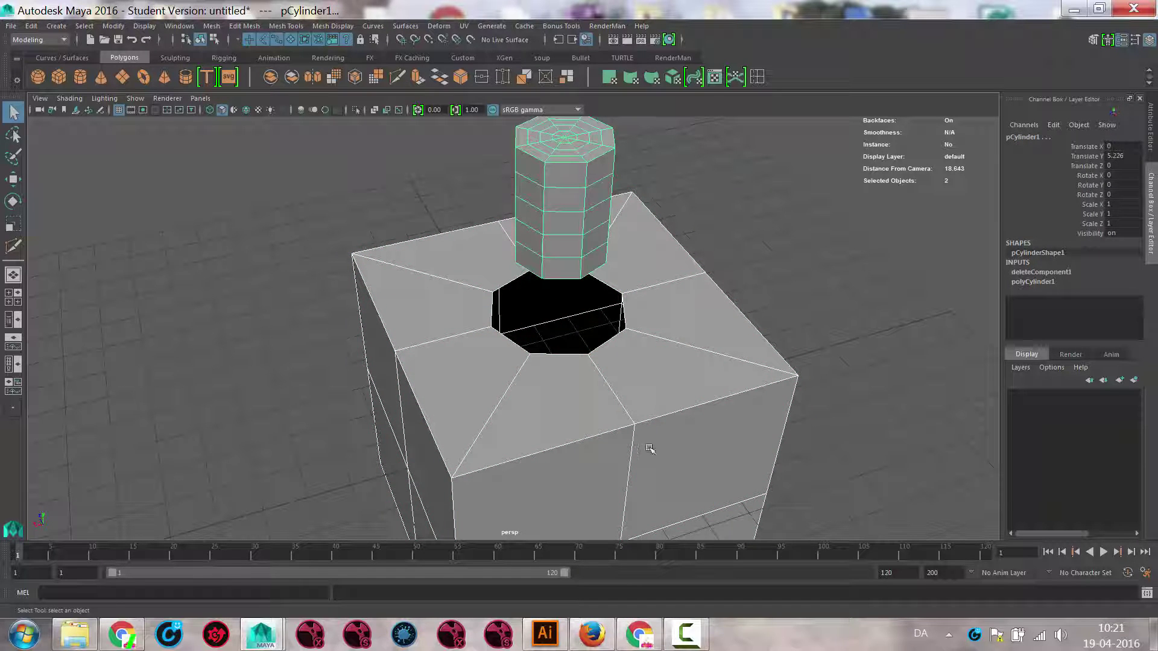
{"action": "left_click_drag", "start_coordinate": [621, 325], "coordinate": [550, 219], "text": "alt"}
{"action": "left_click", "coordinate": [550, 210]}
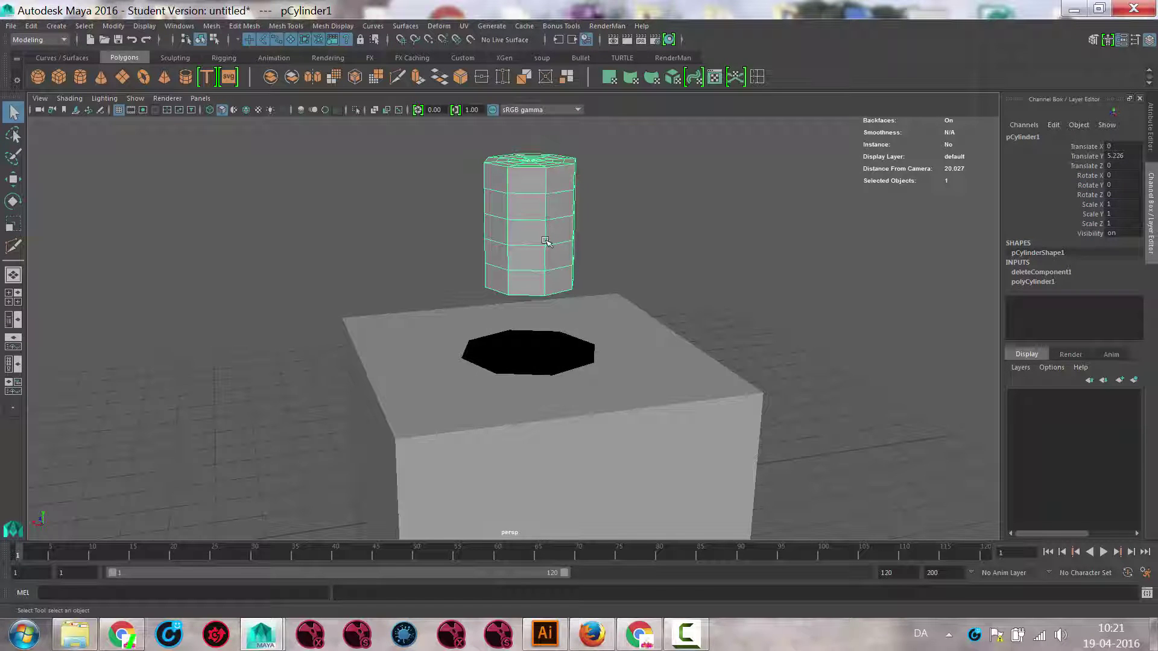
{"action": "key", "text": "r"}
{"action": "key", "text": "space"}
{"action": "left_click_drag", "start_coordinate": [631, 275], "coordinate": [597, 277]}
{"action": "middle_click_drag", "start_coordinate": [538, 356], "coordinate": [592, 358]}
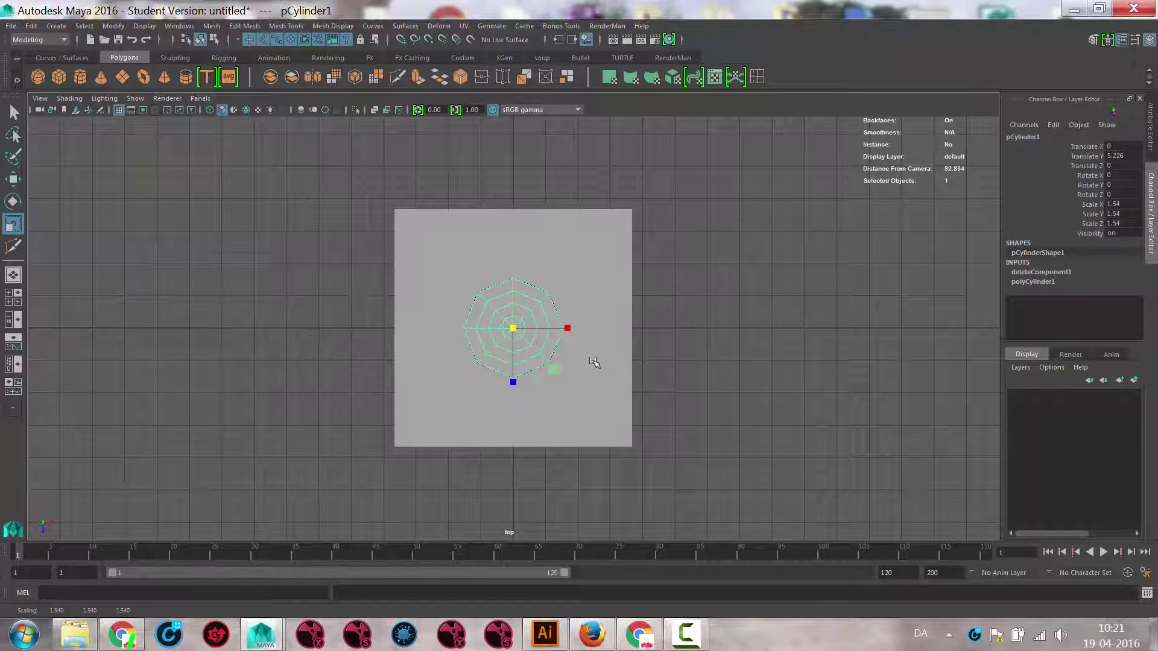
Back in the perspective view, lower the cylinder onto the hole at a Translate Y of 3.673
{"action": "key", "text": "space"}
{"action": "left_click_drag", "start_coordinate": [591, 378], "coordinate": [593, 342]}
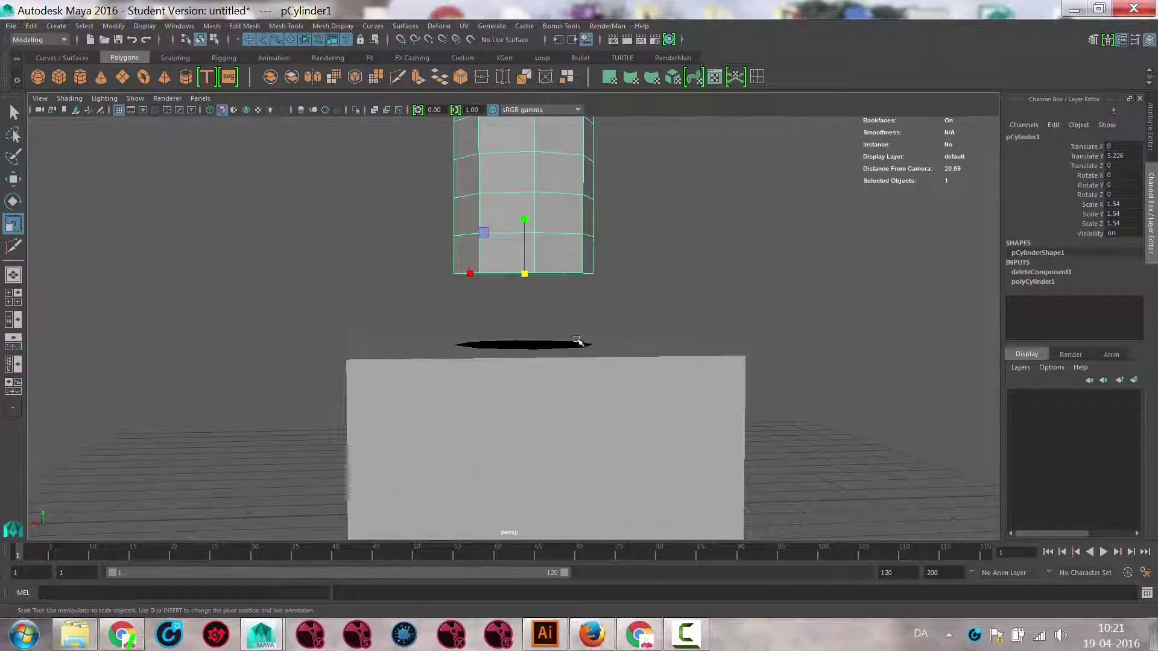
{"action": "key", "text": "w"}
{"action": "left_click_drag", "start_coordinate": [524, 217], "coordinate": [524, 284]}
{"action": "left_click_drag", "start_coordinate": [594, 331], "coordinate": [594, 398], "text": "alt"}
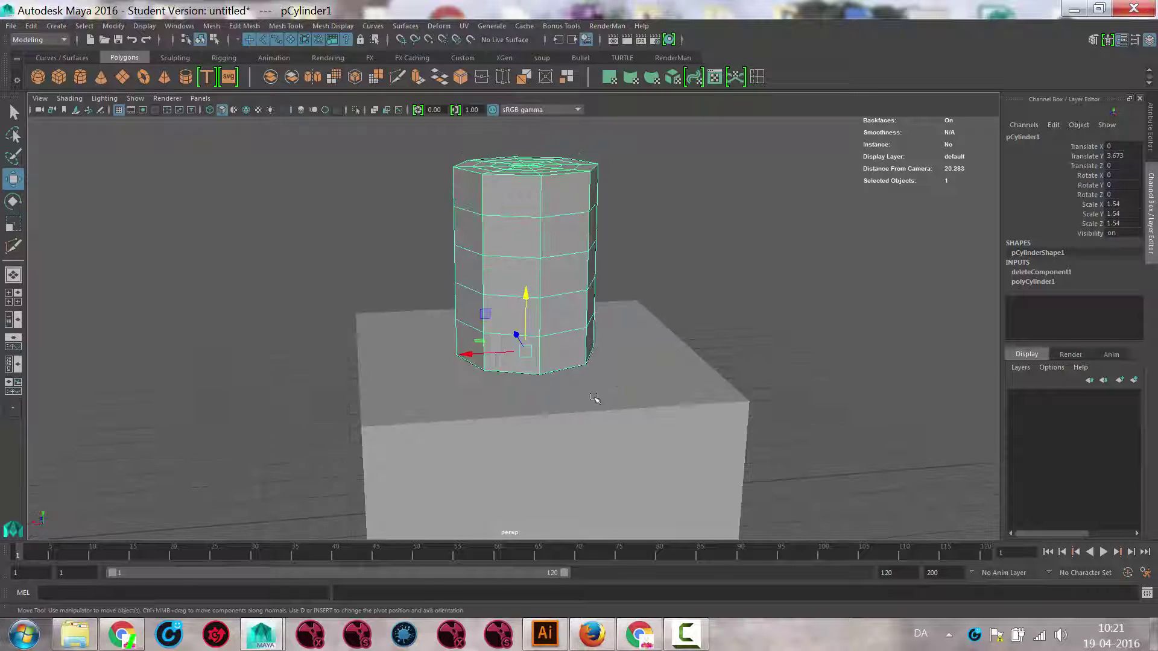
Select the cube and the cylinder and combine them into a single mesh
{"action": "right_click_drag", "start_coordinate": [595, 398], "coordinate": [690, 434], "text": "alt"}
{"action": "left_click", "coordinate": [642, 388]}
{"action": "left_click", "coordinate": [583, 247], "text": "shift"}
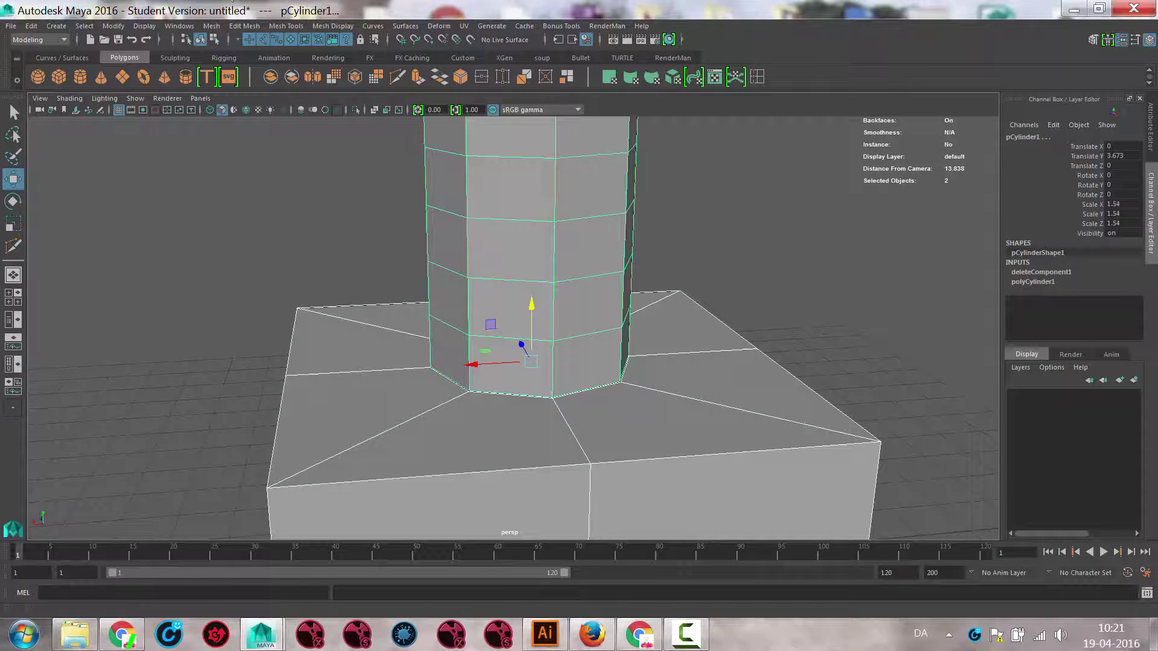
{"action": "left_click", "coordinate": [211, 26]}
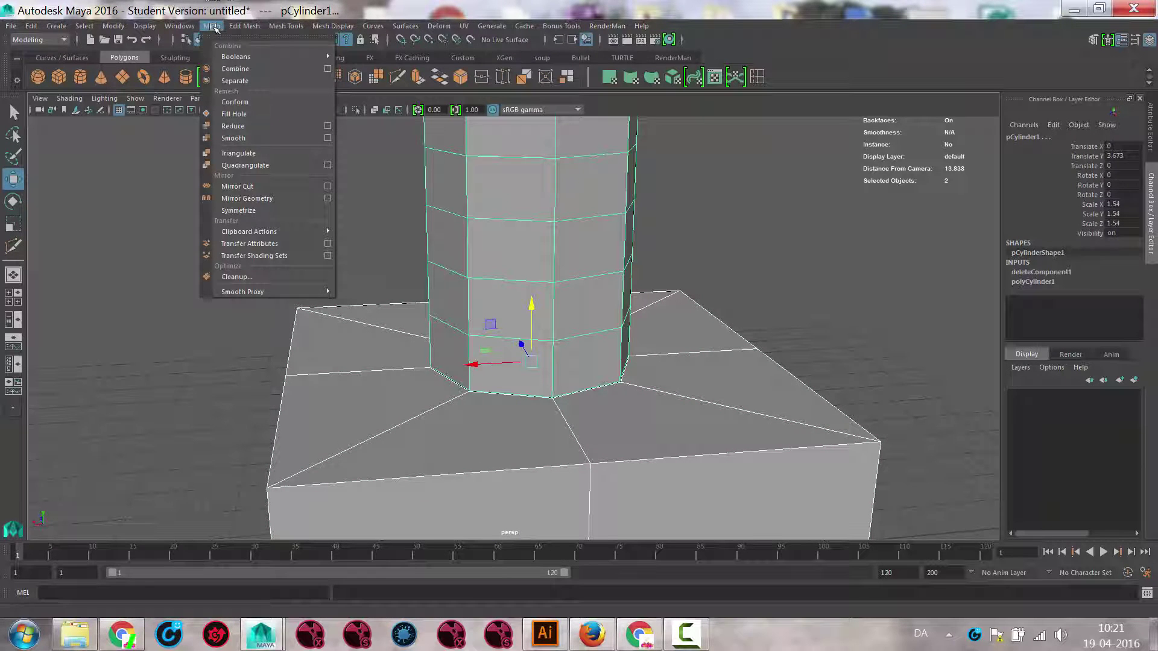
{"action": "left_click", "coordinate": [237, 70]}
{"action": "left_click_drag", "start_coordinate": [542, 258], "coordinate": [617, 276], "text": "alt"}
{"action": "middle_click_drag", "start_coordinate": [617, 276], "coordinate": [554, 201], "text": "alt"}
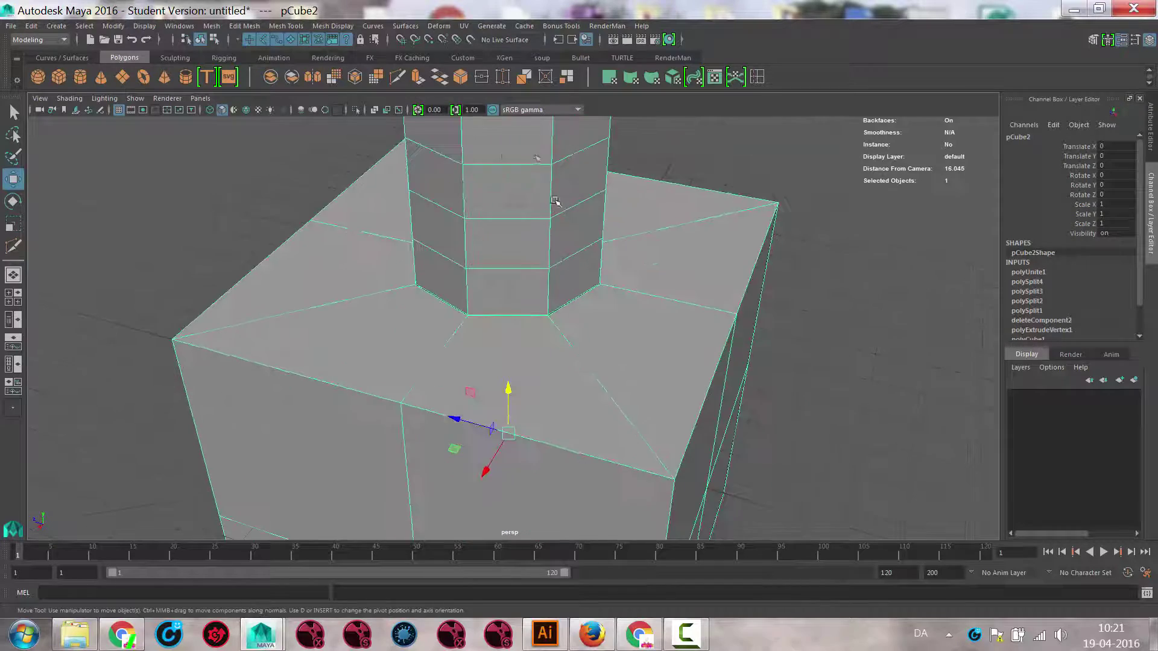
Preview the combined mesh smoothed, examine the seam between cylinder and cube up close, and return to the unsmoothed display
{"action": "left_click_drag", "start_coordinate": [555, 201], "coordinate": [458, 203], "text": "alt"}
{"action": "right_click_drag", "start_coordinate": [459, 202], "coordinate": [711, 211], "text": "alt"}
{"action": "key", "text": "3"}
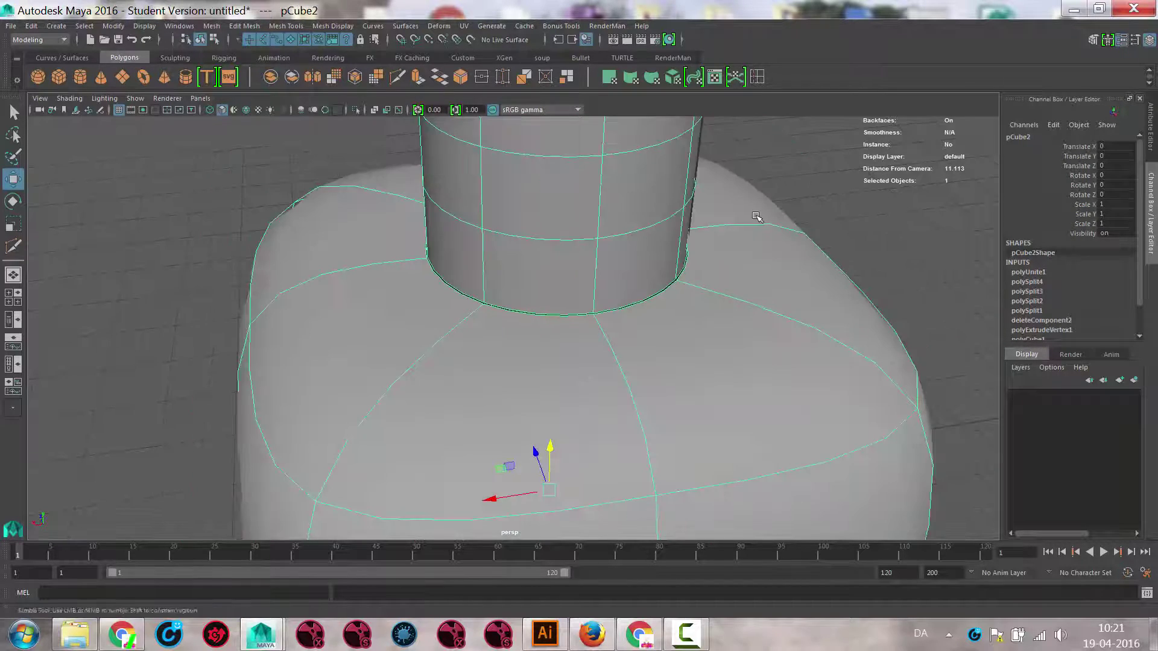
{"action": "scroll", "coordinate": [757, 217], "scroll_direction": "down", "scroll_amount": 2}
{"action": "left_click_drag", "start_coordinate": [802, 175], "coordinate": [530, 217], "text": "alt"}
{"action": "right_click_drag", "start_coordinate": [530, 218], "coordinate": [837, 259], "text": "alt"}
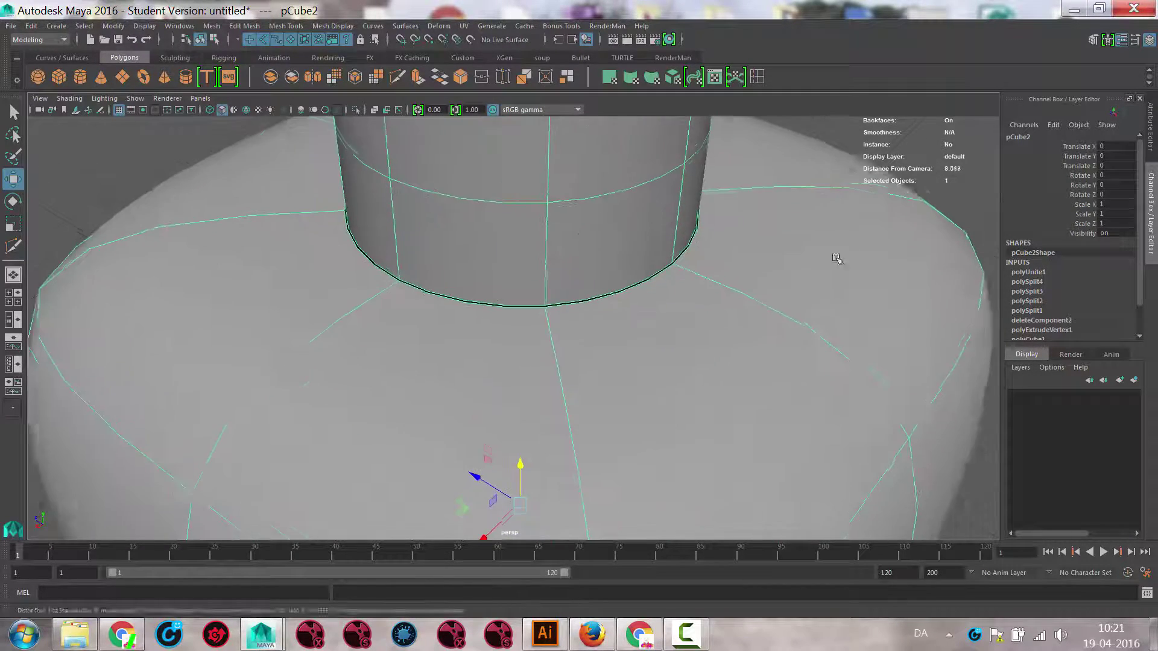
{"action": "scroll", "coordinate": [837, 260], "scroll_direction": "up", "scroll_amount": 5}
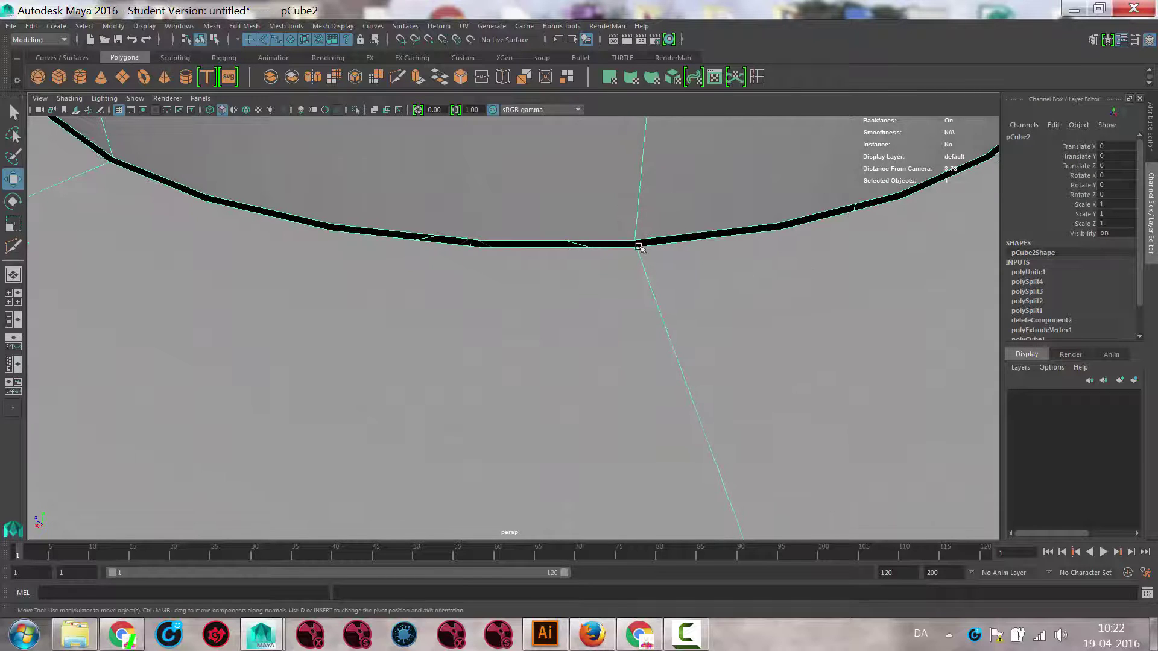
{"action": "key", "text": "1"}
{"action": "right_click_drag", "start_coordinate": [678, 247], "coordinate": [482, 238], "text": "alt"}
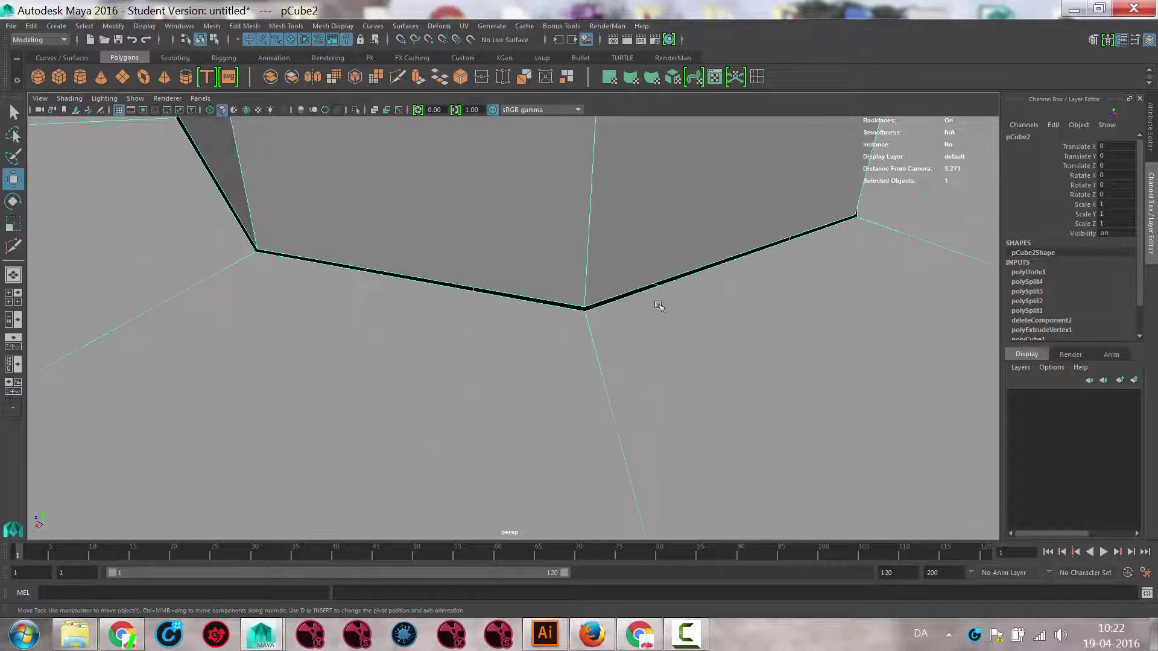
{"action": "left_click_drag", "start_coordinate": [661, 307], "coordinate": [635, 293], "text": "alt"}
In vertex mode, select all vertices around the seam between cylinder and cube and merge them
{"action": "scroll", "coordinate": [556, 271], "scroll_direction": "down", "scroll_amount": 5}
{"action": "left_click_drag", "start_coordinate": [336, 236], "coordinate": [358, 208], "text": "alt"}
{"action": "left_click_drag", "start_coordinate": [491, 355], "coordinate": [473, 380], "text": "alt"}
{"action": "right_click", "coordinate": [472, 303]}
{"action": "left_click", "coordinate": [414, 303]}
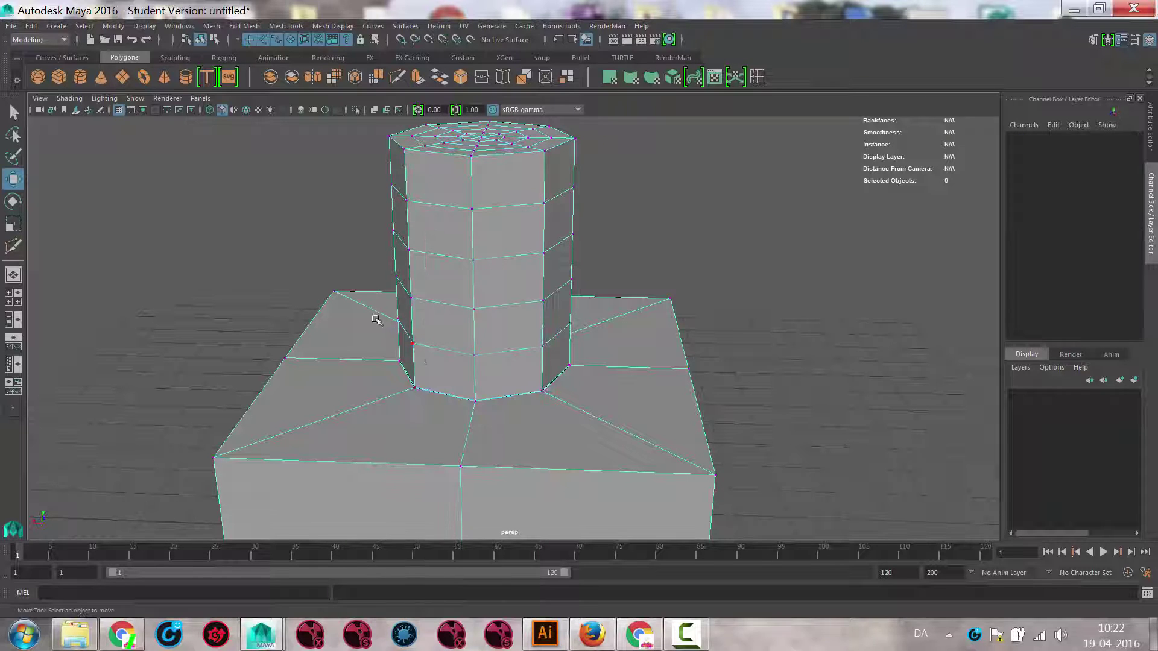
{"action": "left_click_drag", "start_coordinate": [657, 426], "coordinate": [681, 288]}
{"action": "left_click_drag", "start_coordinate": [643, 230], "coordinate": [700, 386]}
{"action": "left_click_drag", "start_coordinate": [733, 432], "coordinate": [658, 356], "text": "alt"}
{"action": "left_click_drag", "start_coordinate": [374, 206], "coordinate": [443, 353]}
{"action": "scroll", "coordinate": [443, 353], "scroll_direction": "down", "scroll_amount": 5}
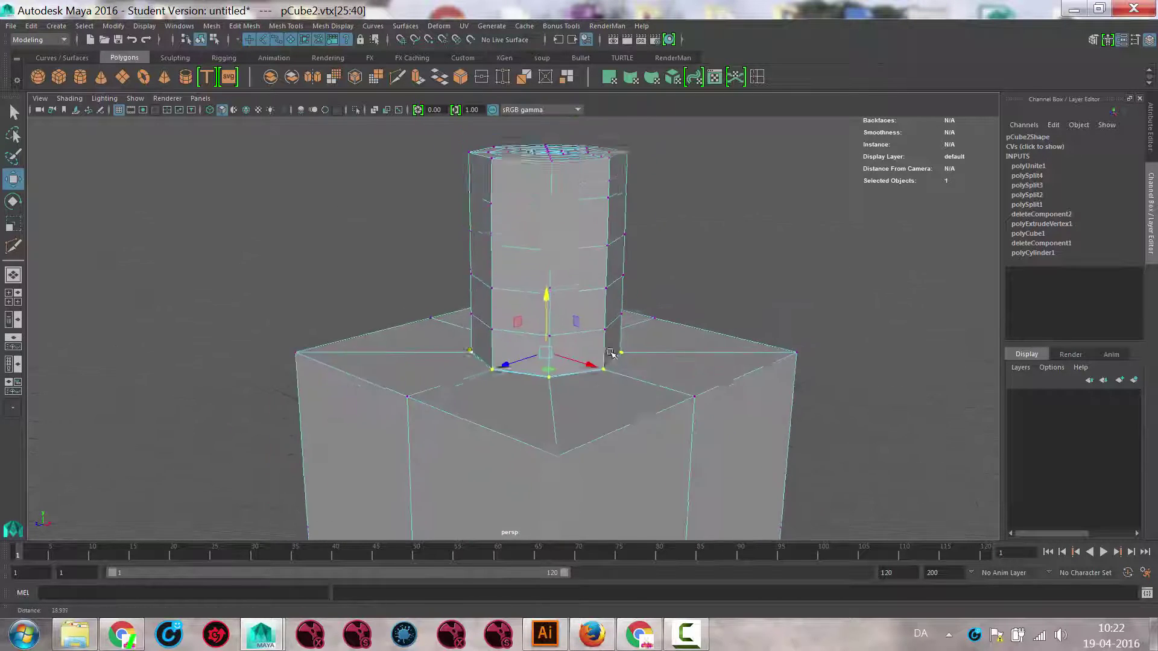
{"action": "left_click_drag", "start_coordinate": [693, 350], "coordinate": [560, 376], "text": "alt"}
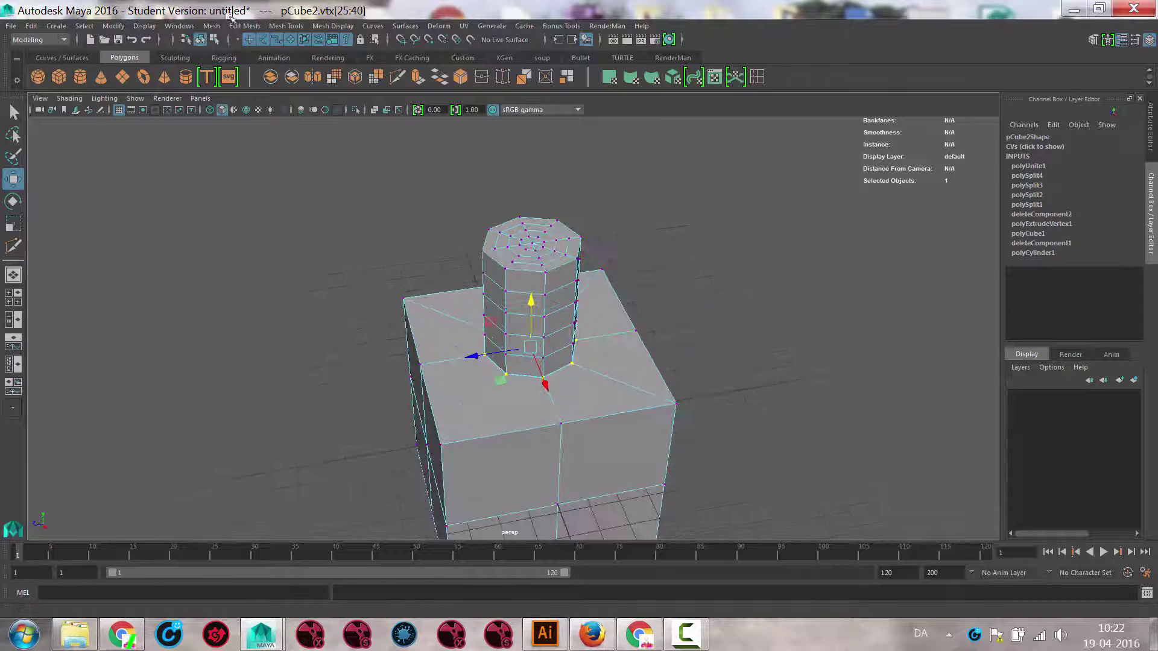
{"action": "left_click", "coordinate": [247, 26]}
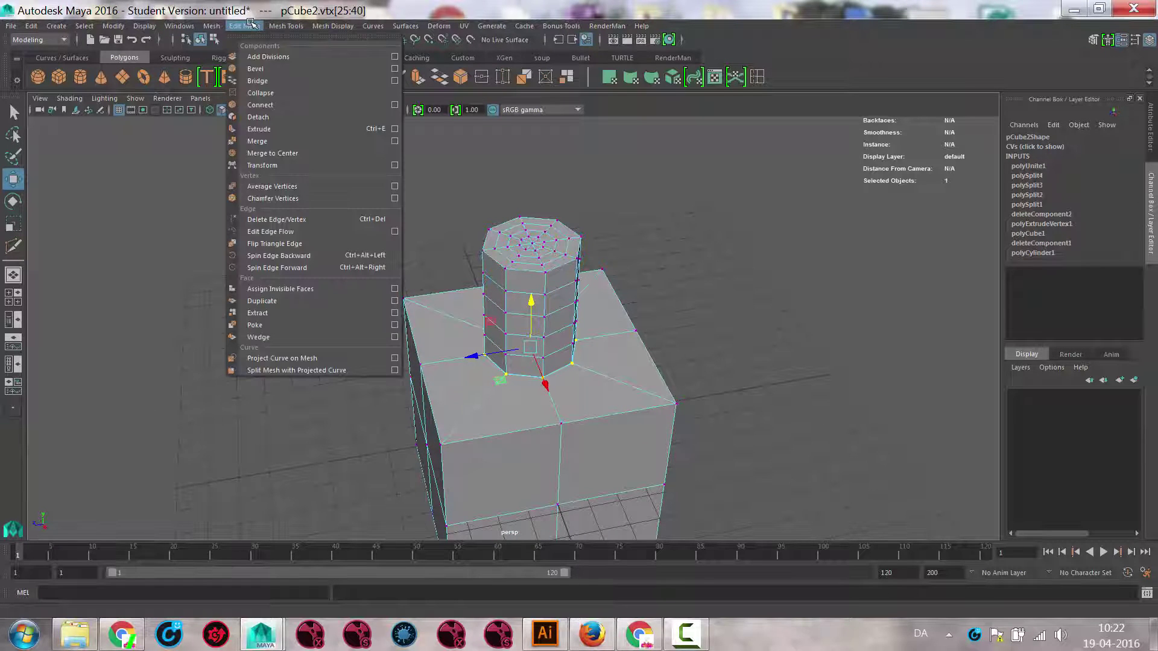
{"action": "left_click", "coordinate": [270, 140]}
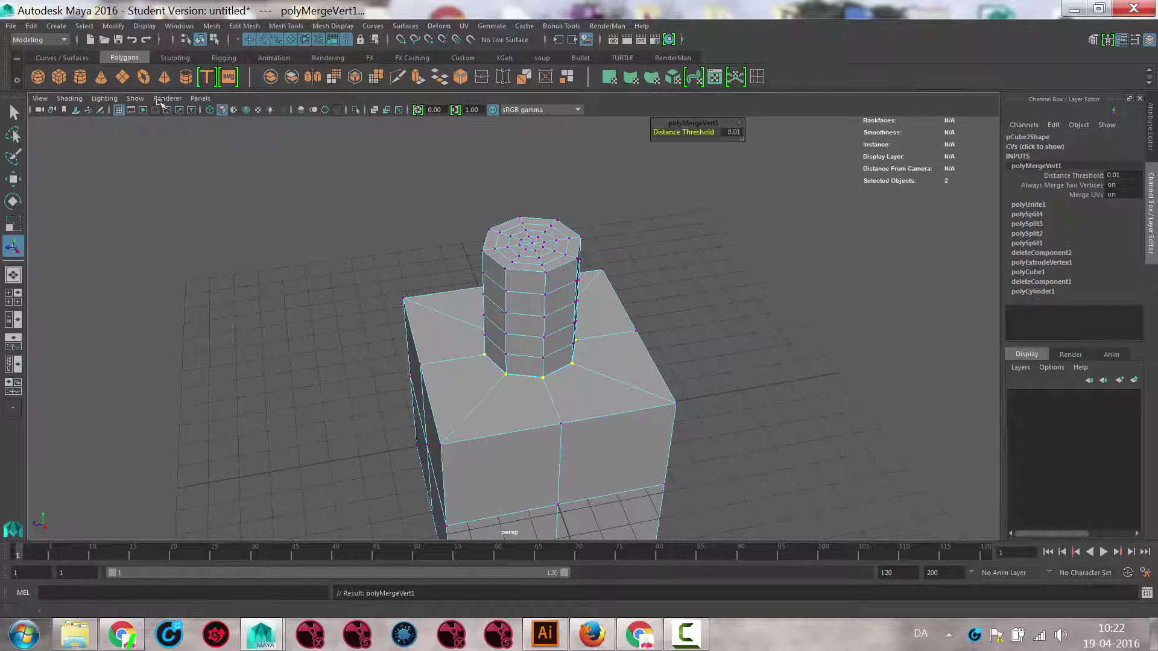
Check the seam up close and set the merge's Distance Threshold to 0.61
{"action": "scroll", "coordinate": [333, 224], "scroll_direction": "up", "scroll_amount": 6}
{"action": "scroll", "coordinate": [333, 224], "scroll_direction": "up", "scroll_amount": 8}
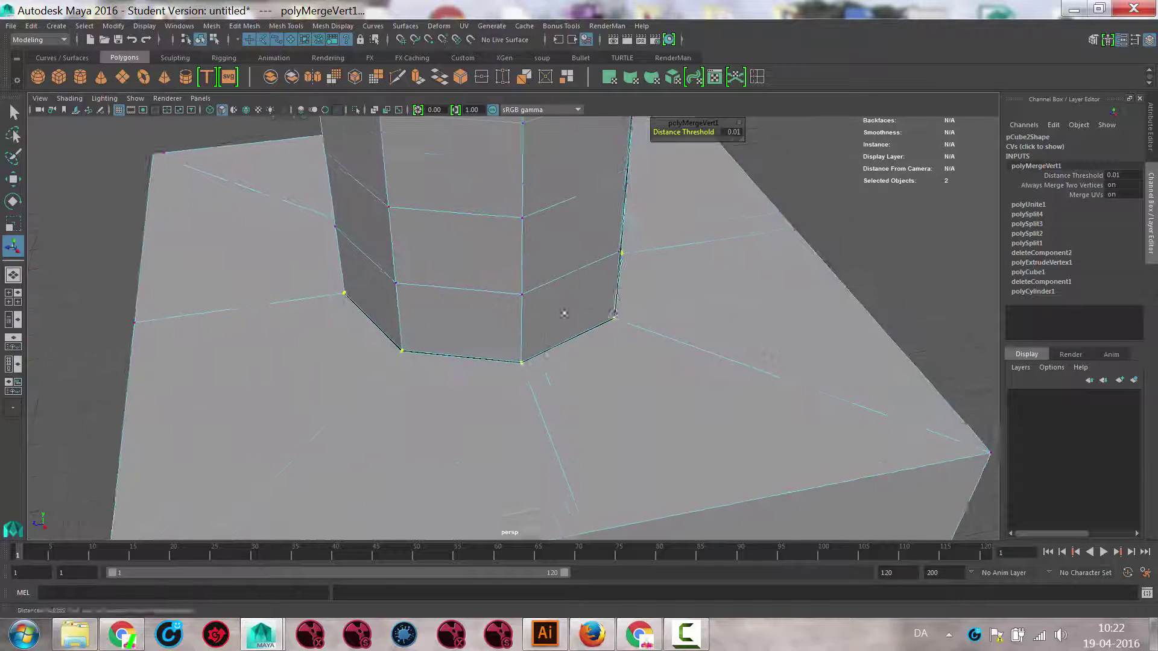
{"action": "middle_click_drag", "start_coordinate": [292, 330], "coordinate": [251, 261], "text": "alt"}
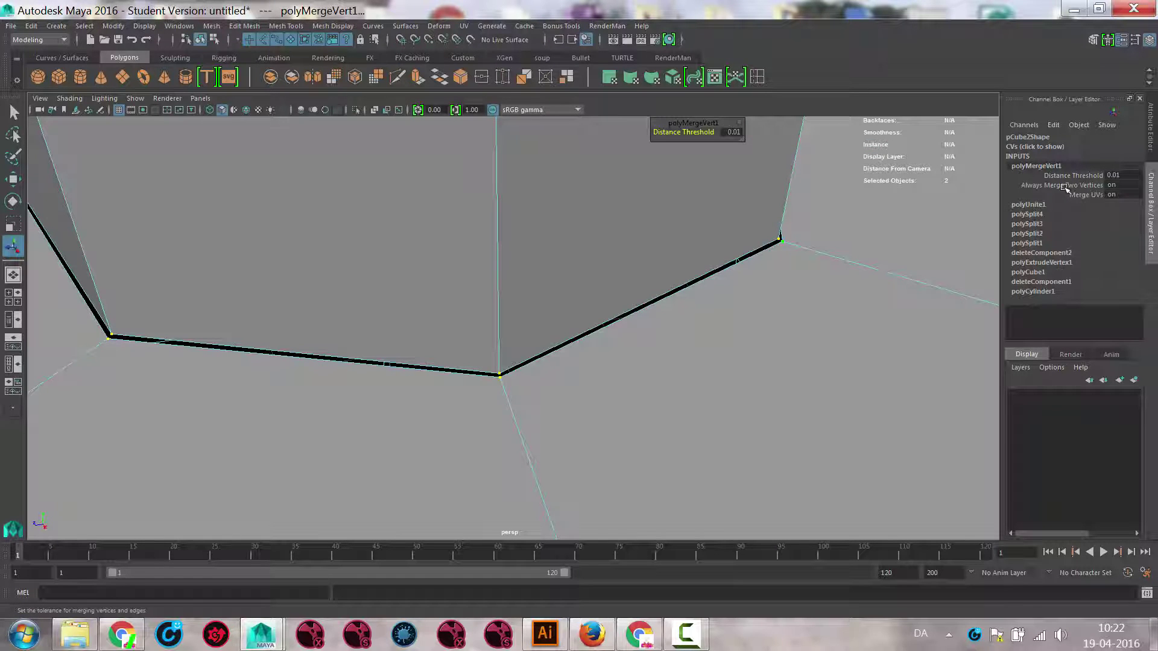
{"action": "left_click", "coordinate": [1098, 175]}
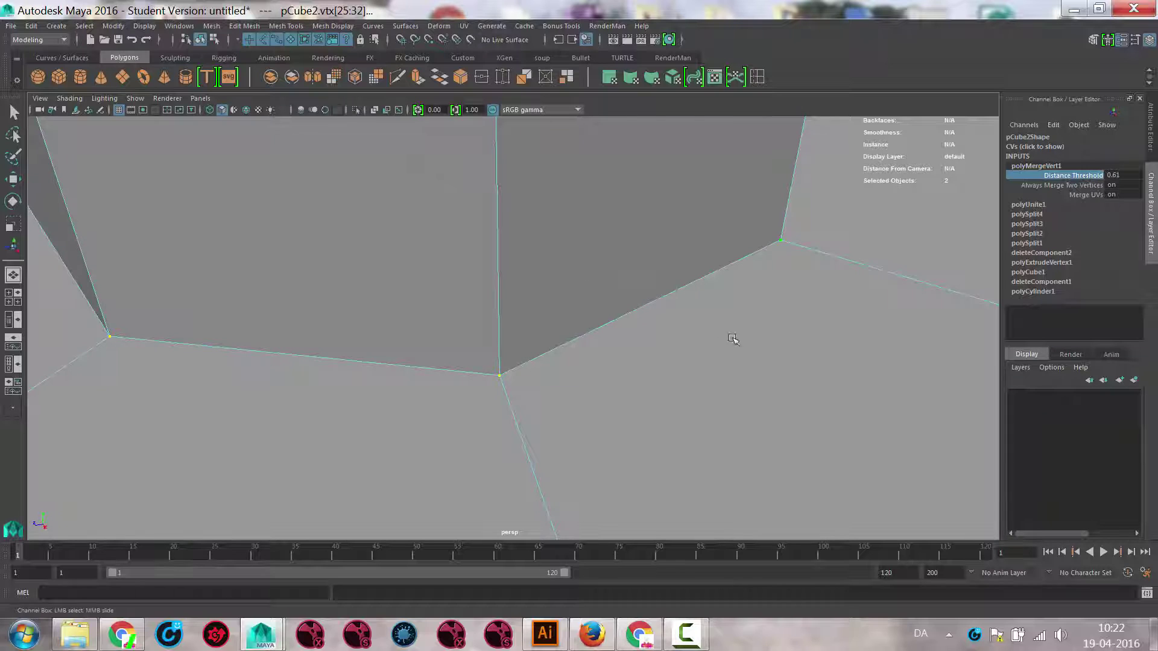
{"action": "left_click_drag", "start_coordinate": [731, 336], "coordinate": [208, 352], "text": "alt"}
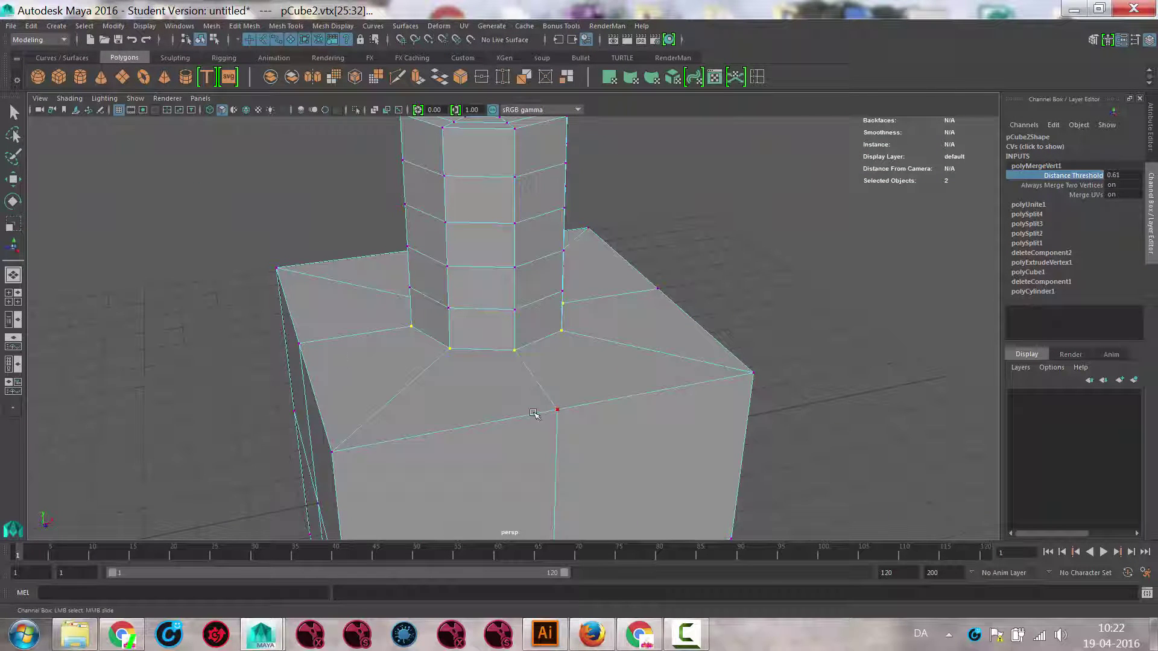
Return to object mode, select the merged mesh and display it smoothed to check the transition into the cylinder
{"action": "key", "text": "3"}
{"action": "left_click_drag", "start_coordinate": [533, 414], "coordinate": [496, 441], "text": "alt"}
{"action": "key", "text": "1"}
{"action": "right_click_drag", "start_coordinate": [597, 303], "coordinate": [658, 288]}
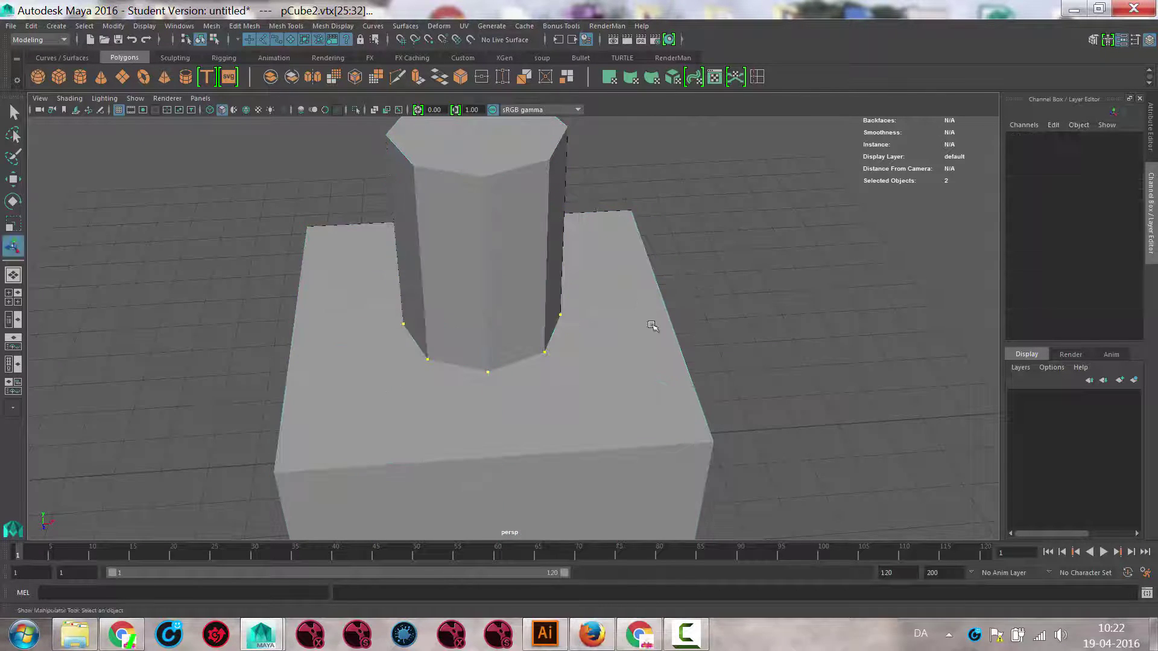
{"action": "left_click", "coordinate": [576, 365]}
{"action": "key", "text": "3"}
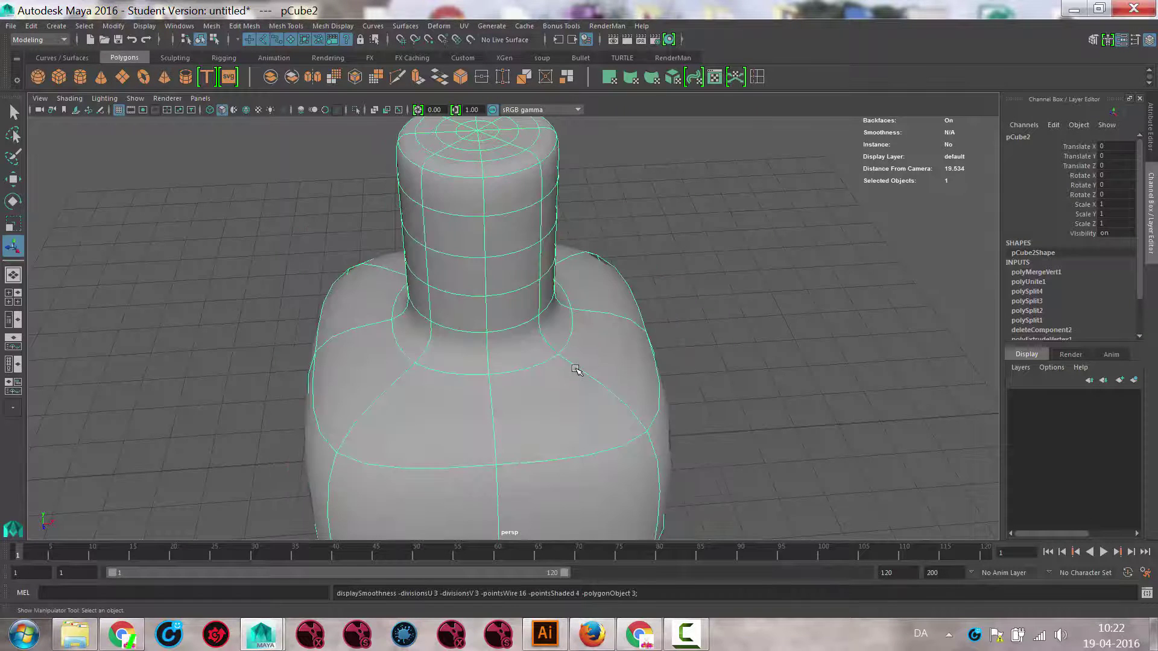
{"action": "left_click_drag", "start_coordinate": [573, 369], "coordinate": [571, 279], "text": "alt"}
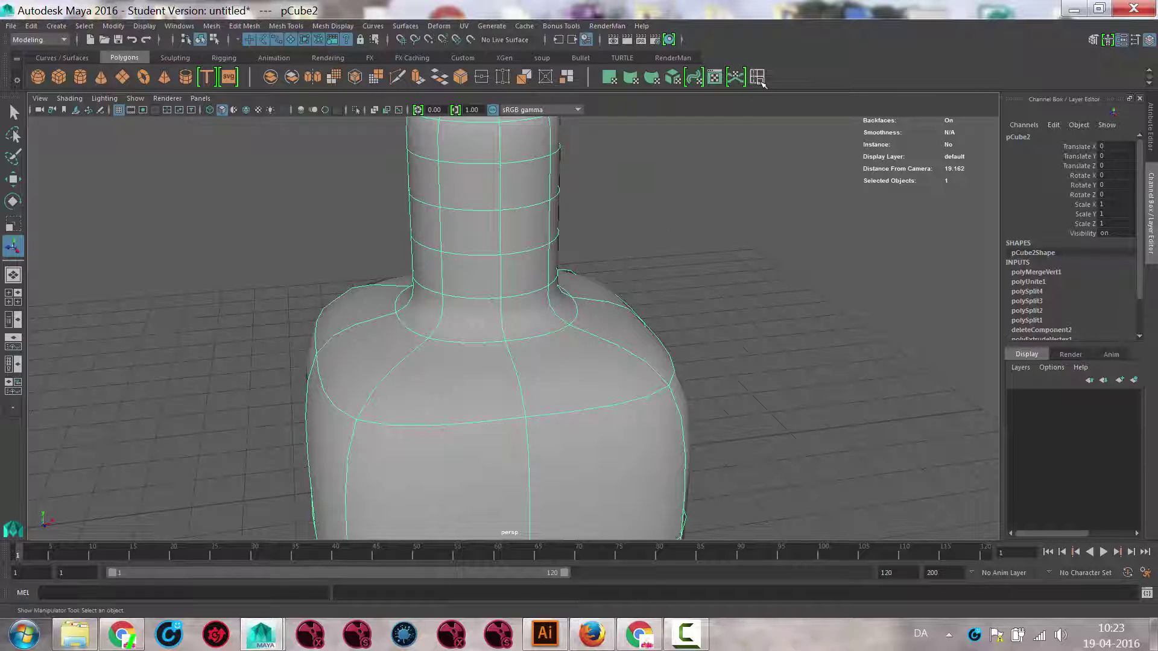
Insert an edge loop around the cylinder's base with the Insert Edge Loop tool, and dismiss the two pop-up notifications
{"action": "left_click", "coordinate": [282, 25]}
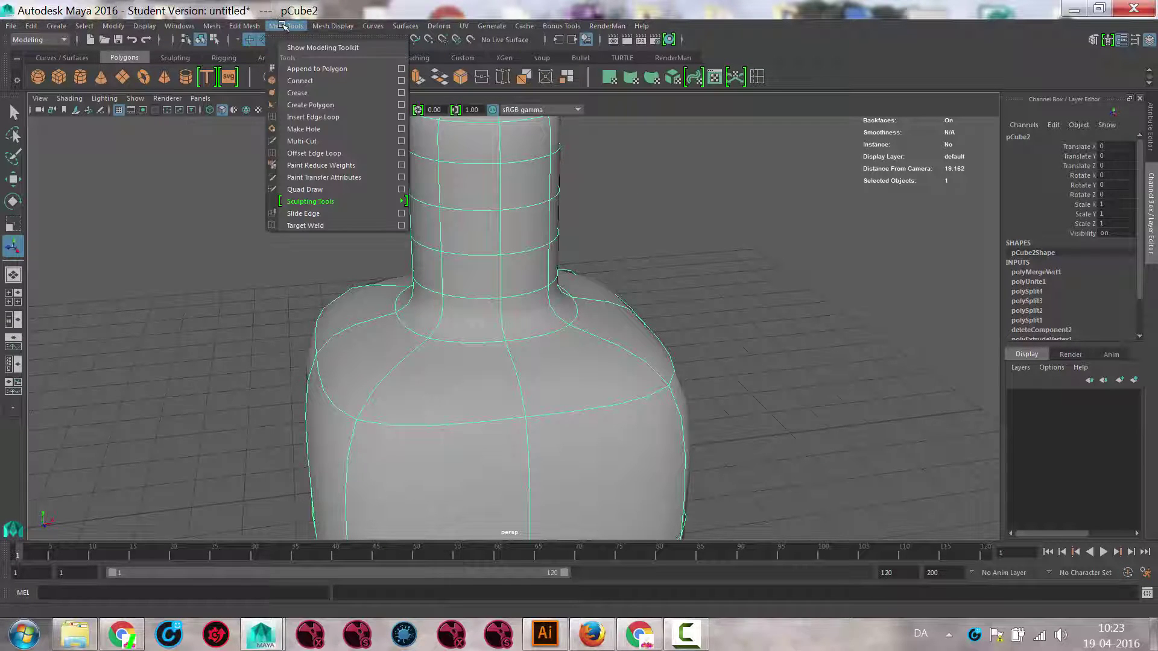
{"action": "left_click", "coordinate": [313, 117]}
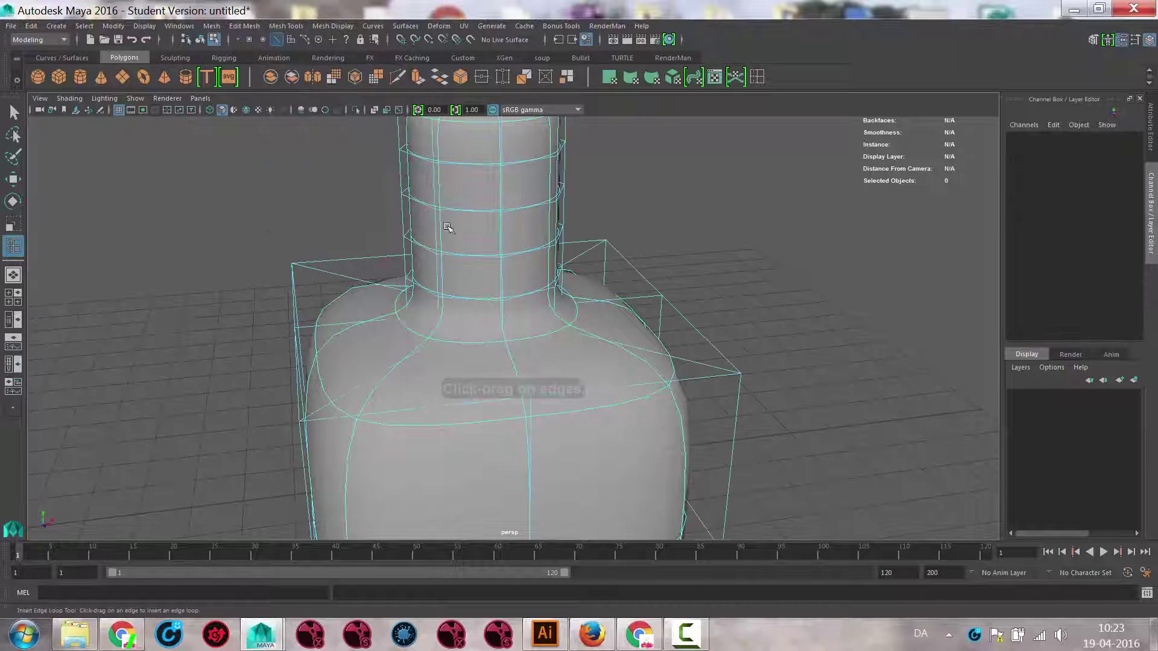
{"action": "left_click_drag", "start_coordinate": [609, 343], "coordinate": [618, 326], "text": "alt"}
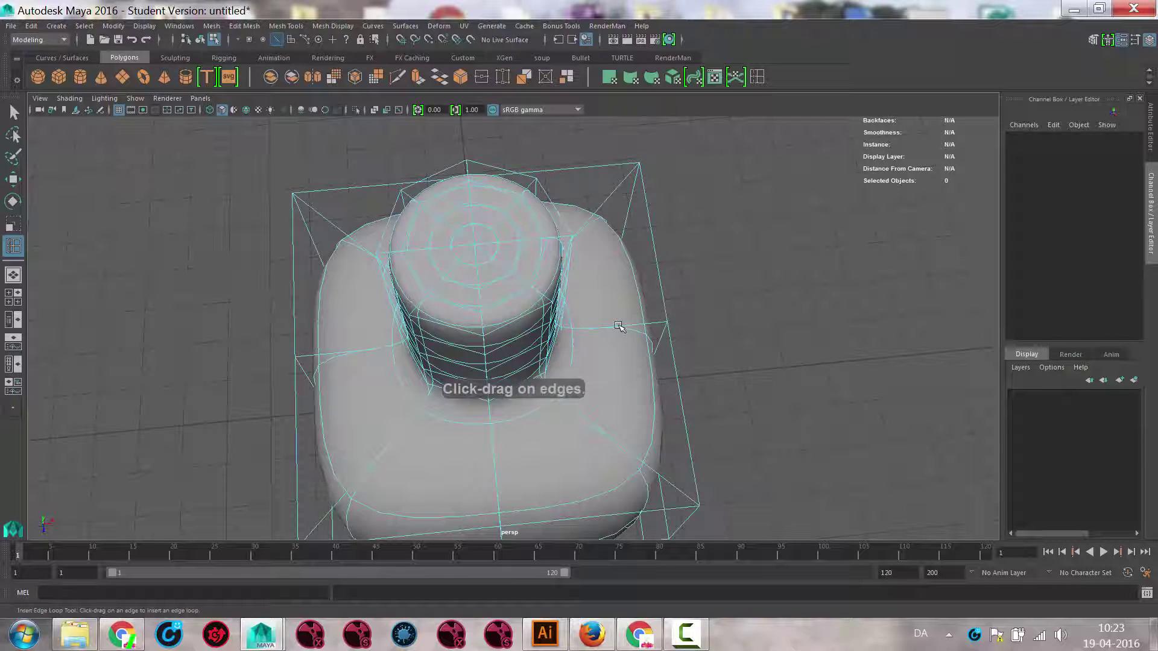
{"action": "key", "text": "1"}
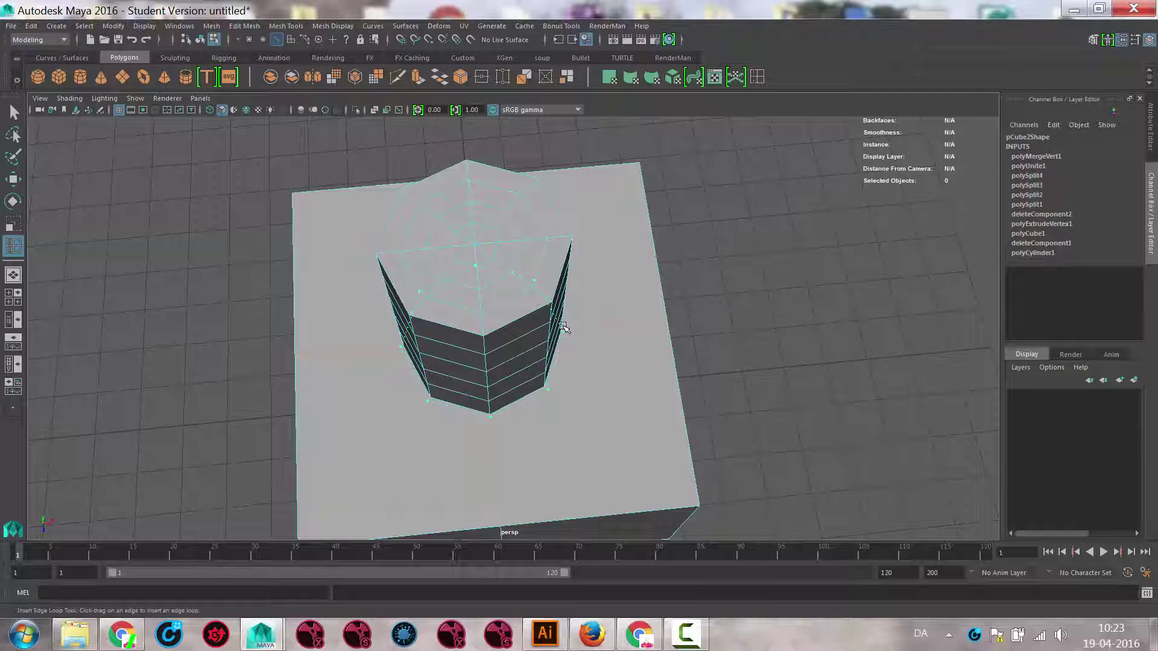
{"action": "left_click", "coordinate": [564, 328]}
{"action": "key", "text": "3"}
{"action": "left_click_drag", "start_coordinate": [606, 355], "coordinate": [493, 365], "text": "alt"}
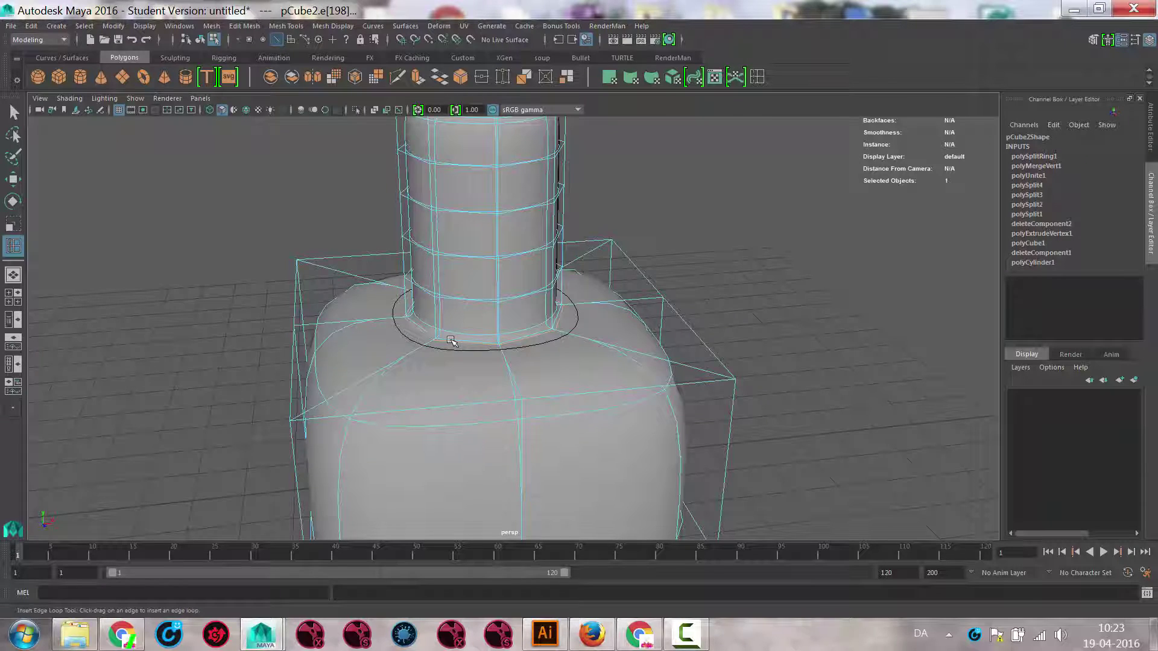
{"action": "right_click_drag", "start_coordinate": [625, 312], "coordinate": [313, 302], "text": "alt"}
{"action": "left_click_drag", "start_coordinate": [313, 302], "coordinate": [585, 346], "text": "alt"}
{"action": "right_click_drag", "start_coordinate": [585, 346], "coordinate": [736, 417], "text": "alt"}
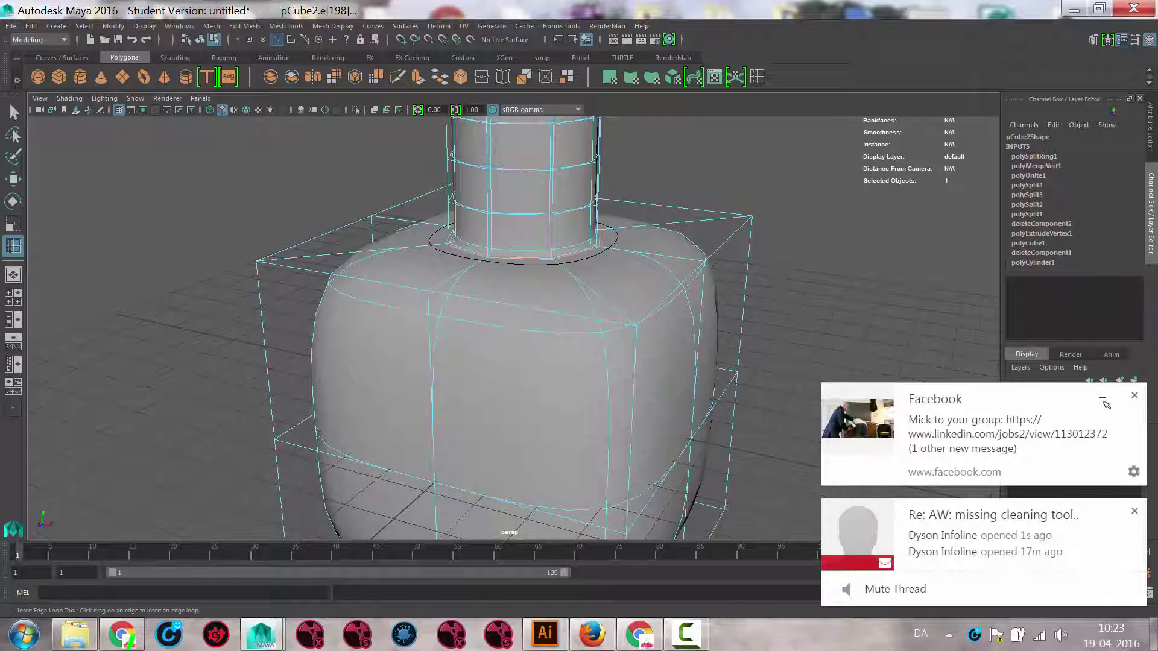
{"action": "left_click", "coordinate": [1134, 396]}
{"action": "left_click", "coordinate": [1134, 512]}
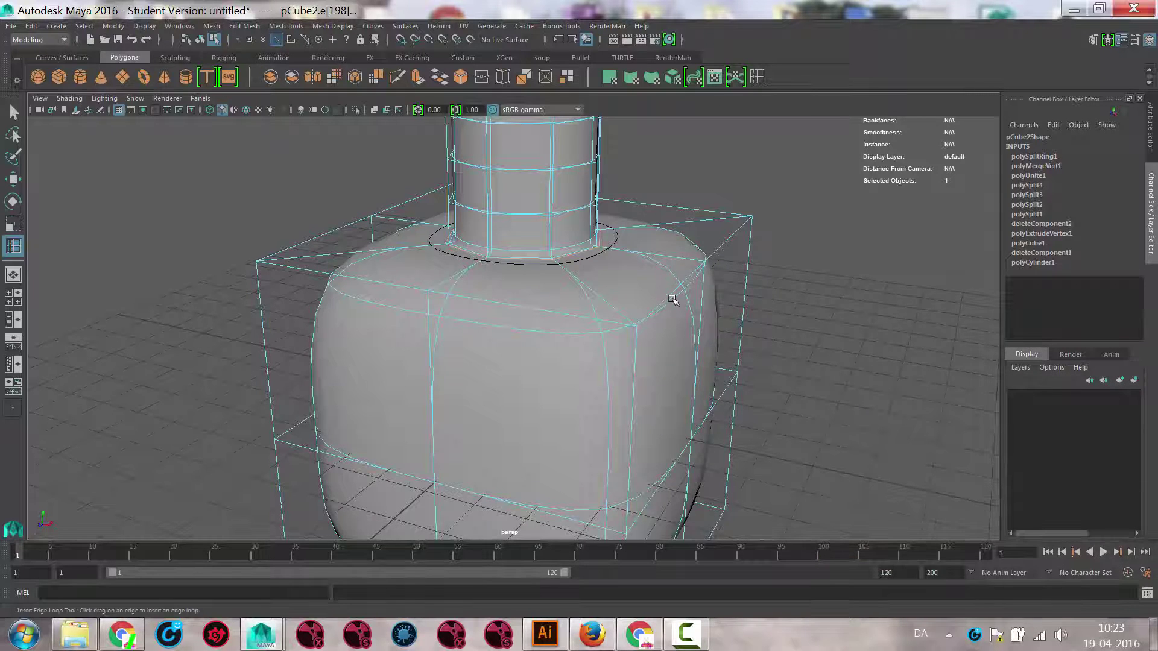
Insert edge loops close to the cube's bottom edge, its top edge and one of its vertical corner edges
{"action": "left_click_drag", "start_coordinate": [559, 340], "coordinate": [605, 352], "text": "alt"}
{"action": "right_click_drag", "start_coordinate": [605, 351], "coordinate": [434, 346], "text": "alt"}
{"action": "left_click_drag", "start_coordinate": [434, 346], "coordinate": [450, 322], "text": "alt"}
{"action": "left_click_drag", "start_coordinate": [492, 451], "coordinate": [476, 410], "text": "alt"}
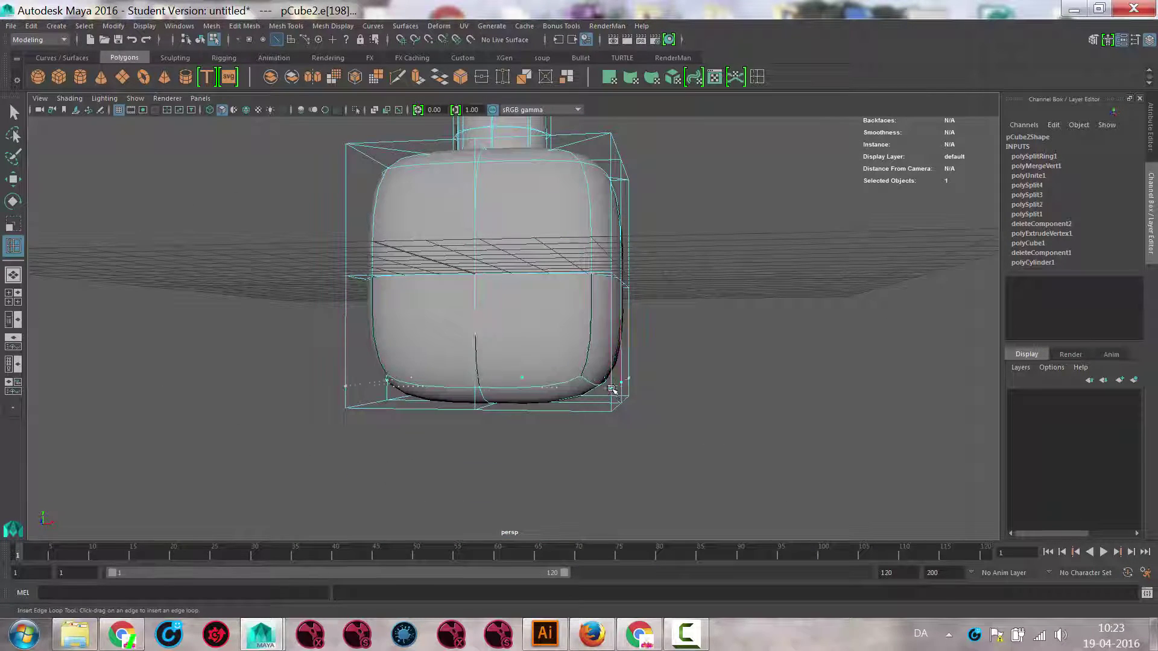
{"action": "left_click_drag", "start_coordinate": [612, 398], "coordinate": [589, 262]}
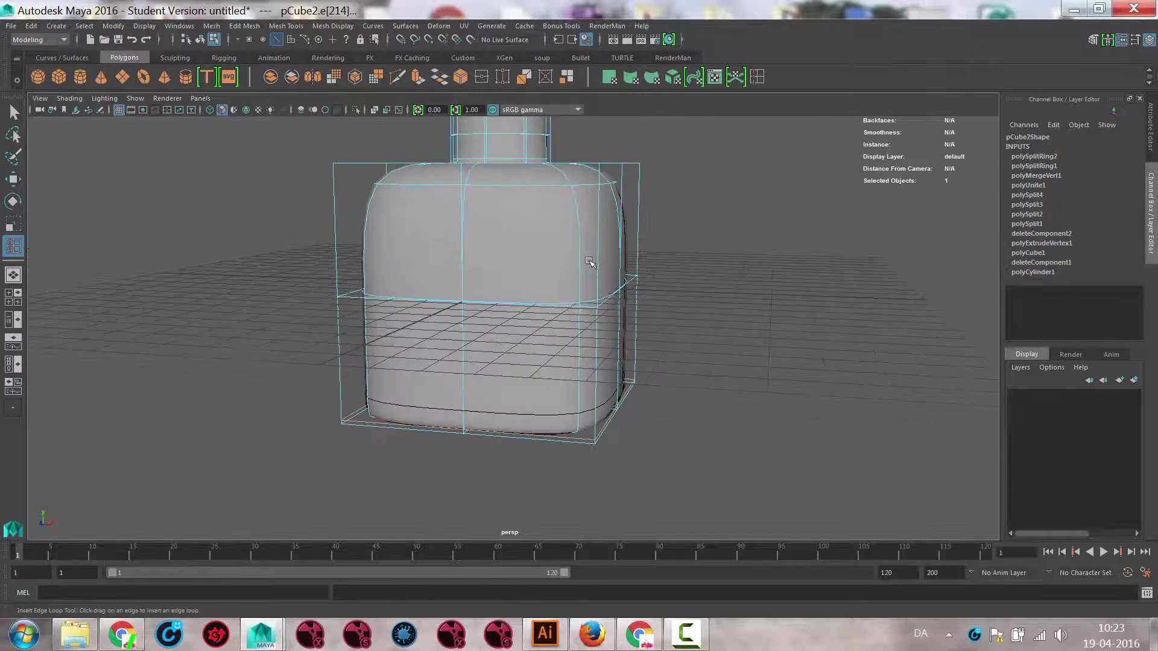
{"action": "left_click_drag", "start_coordinate": [641, 174], "coordinate": [629, 293]}
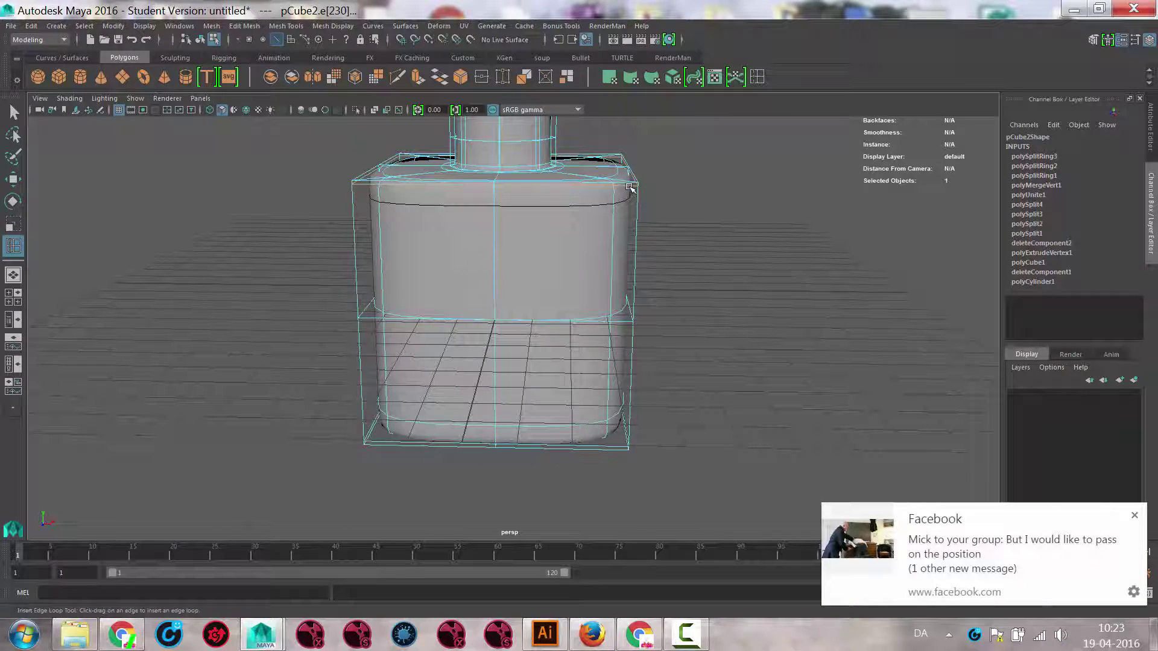
{"action": "left_click_drag", "start_coordinate": [630, 188], "coordinate": [384, 293]}
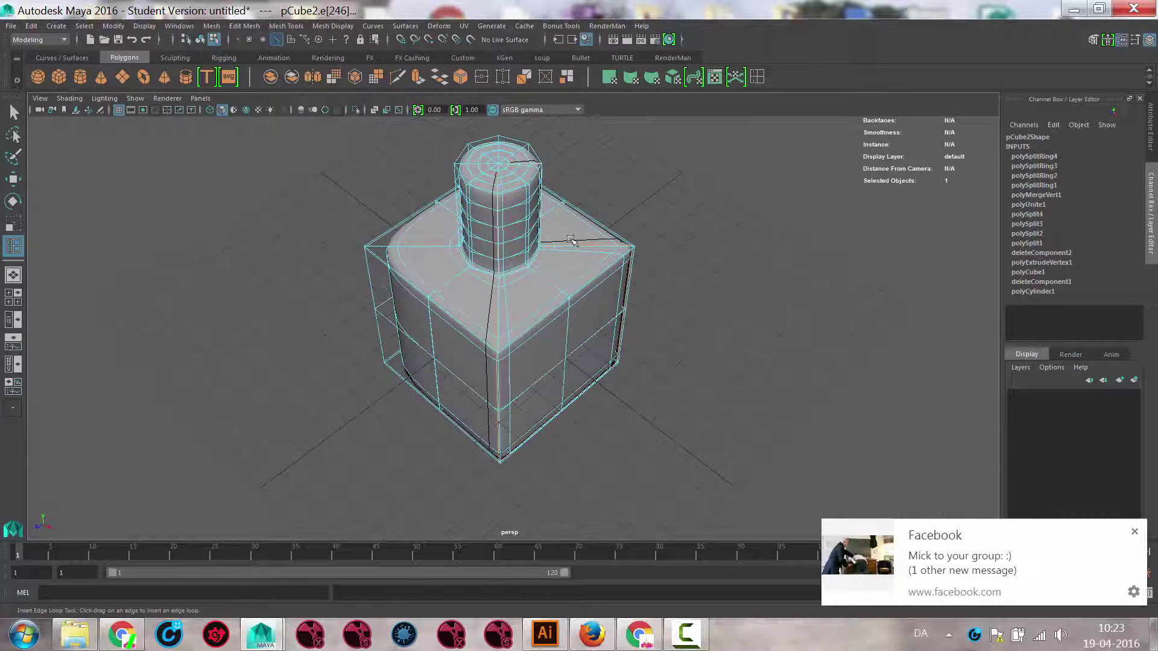
Leave the edge loop tool and examine how the vertical corner loop affects the cylinder, in both unsmoothed and smoothed display
{"action": "left_click_drag", "start_coordinate": [560, 256], "coordinate": [607, 326], "text": "alt"}
{"action": "right_click_drag", "start_coordinate": [607, 325], "coordinate": [620, 344], "text": "alt"}
{"action": "middle_click_drag", "start_coordinate": [620, 343], "coordinate": [648, 232], "text": "alt"}
{"action": "right_click_drag", "start_coordinate": [648, 233], "coordinate": [703, 287], "text": "alt"}
{"action": "left_click_drag", "start_coordinate": [703, 287], "coordinate": [630, 235], "text": "alt"}
{"action": "middle_click_drag", "start_coordinate": [630, 236], "coordinate": [614, 416], "text": "alt"}
{"action": "key", "text": "1"}
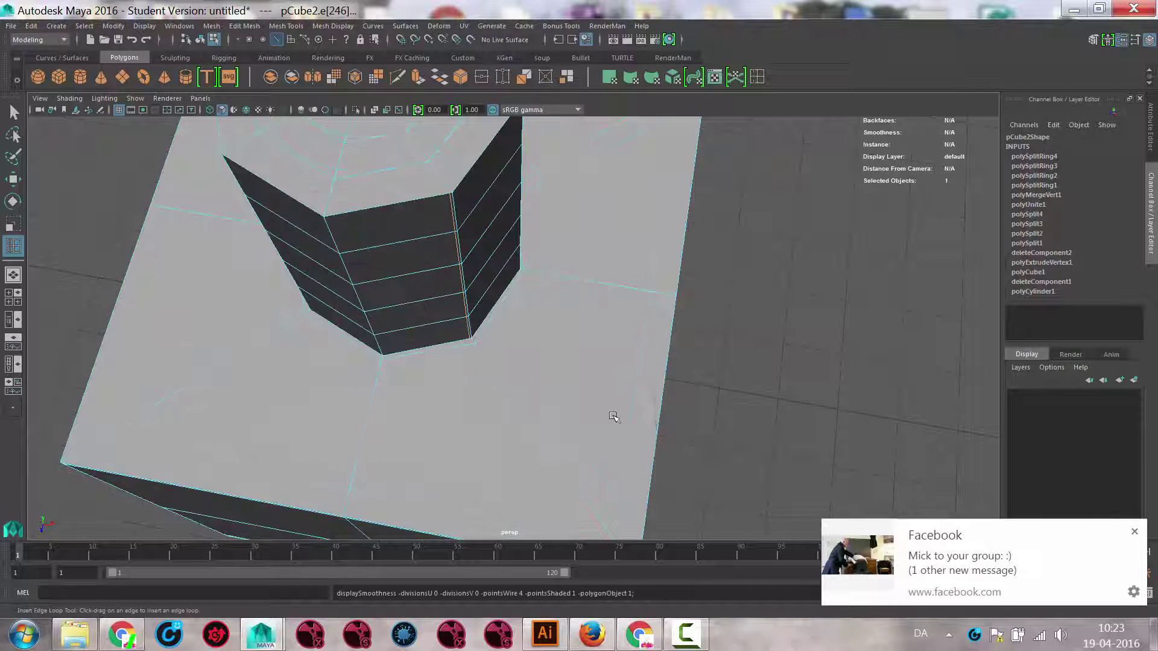
{"action": "left_click_drag", "start_coordinate": [634, 314], "coordinate": [646, 362], "text": "alt"}
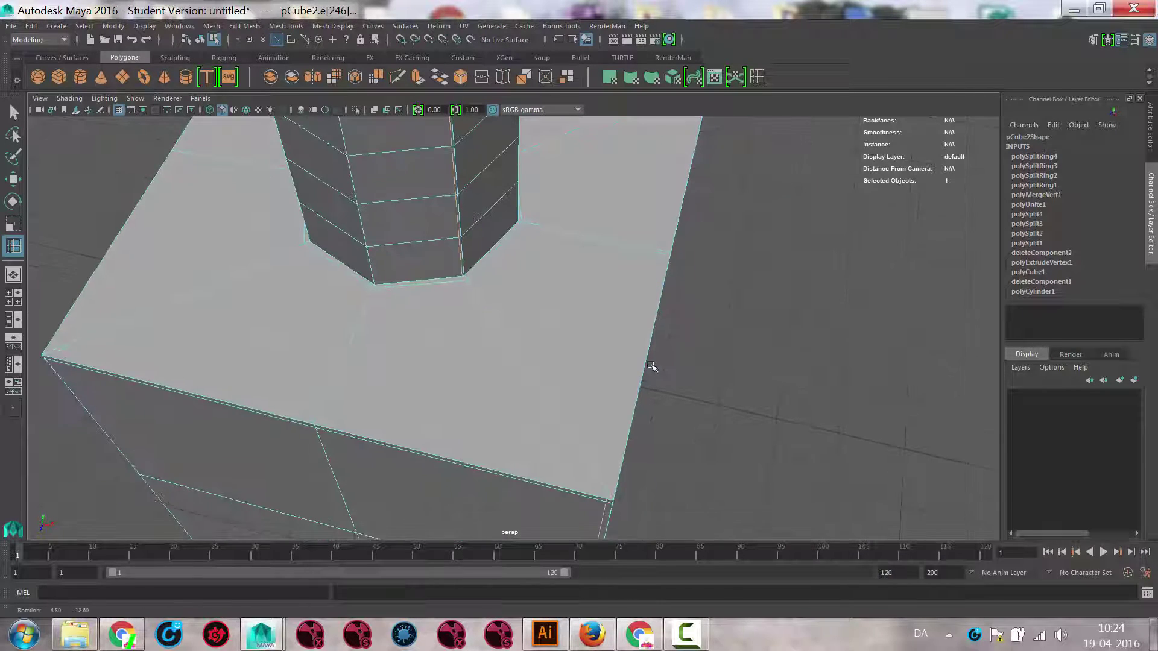
{"action": "key", "text": "q"}
{"action": "right_click_drag", "start_coordinate": [624, 350], "coordinate": [280, 332], "text": "alt"}
{"action": "key", "text": "3"}
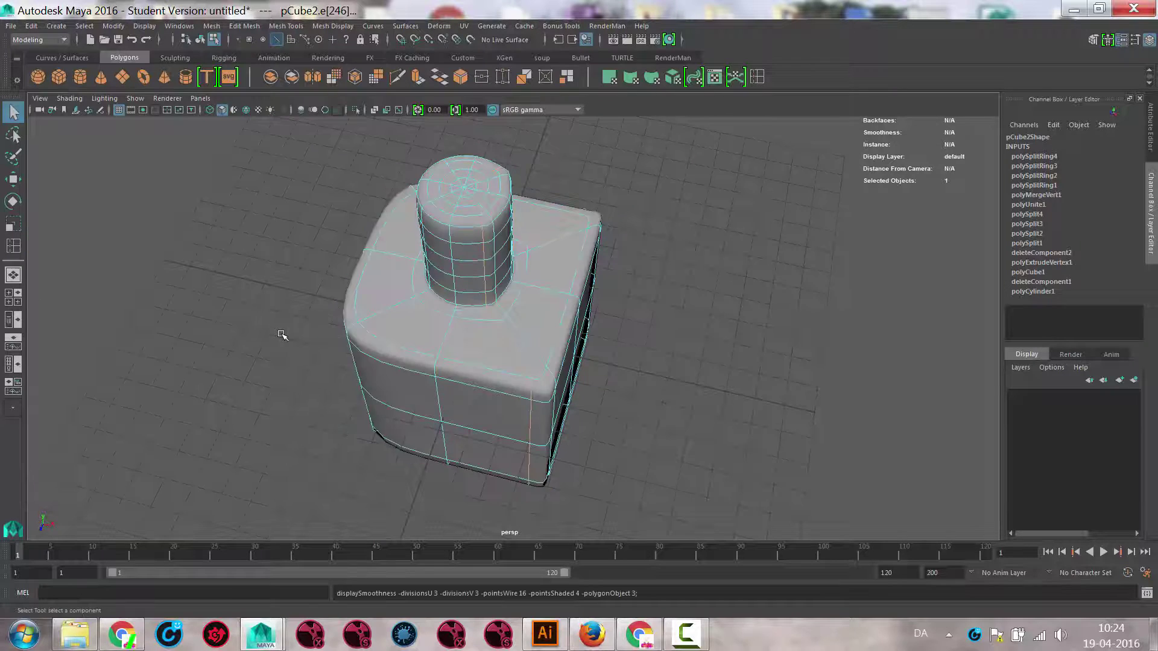
{"action": "left_click_drag", "start_coordinate": [335, 338], "coordinate": [294, 357], "text": "alt"}
{"action": "right_click_drag", "start_coordinate": [294, 357], "coordinate": [511, 306], "text": "alt"}
{"action": "left_click_drag", "start_coordinate": [511, 306], "coordinate": [499, 536], "text": "alt"}
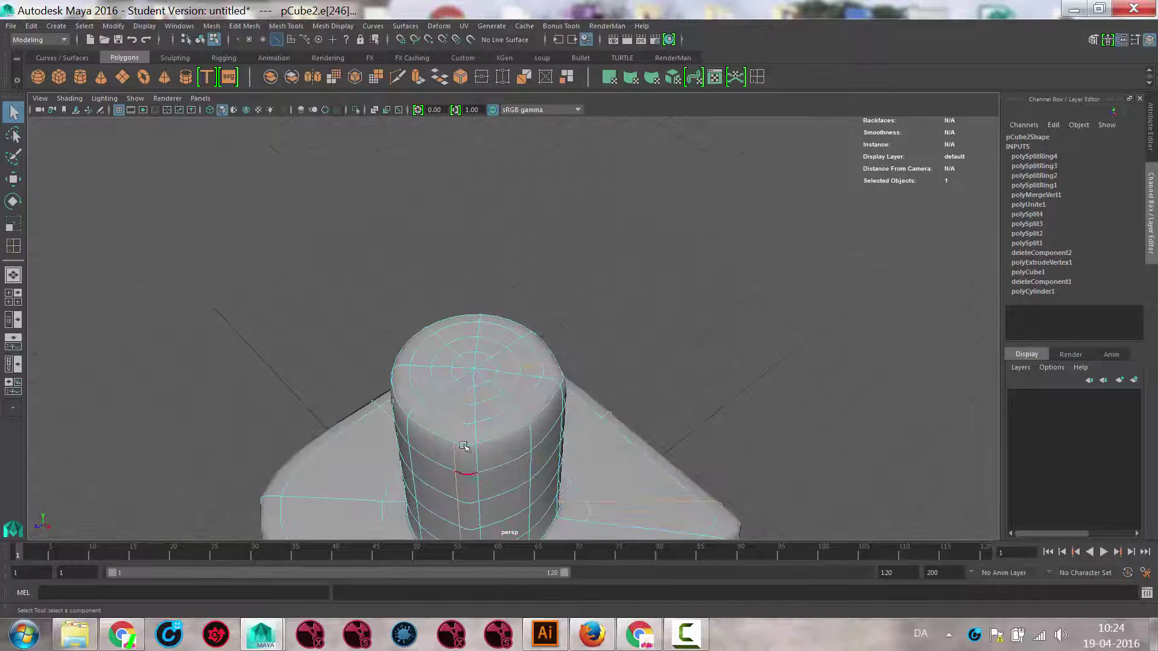
Deselect the edge, return the mesh to object mode and examine the smoothed cube and cylinder from a wider angle
{"action": "left_click", "coordinate": [692, 311]}
{"action": "right_click_drag", "start_coordinate": [537, 303], "coordinate": [537, 348]}
{"action": "right_click_drag", "start_coordinate": [584, 301], "coordinate": [588, 306]}
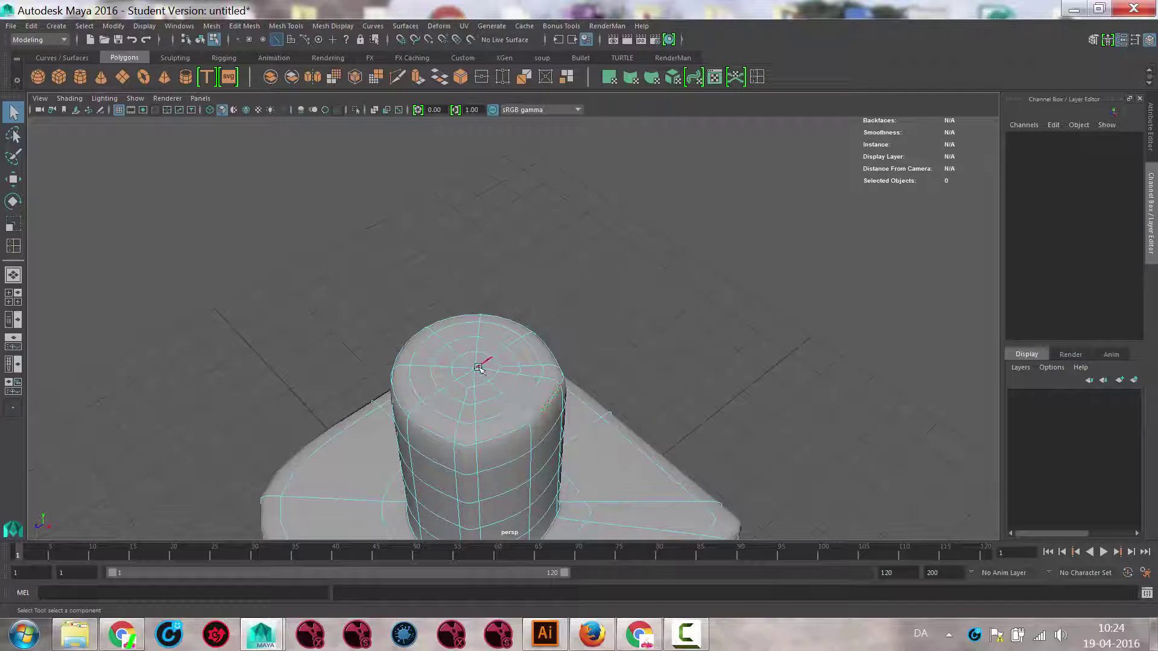
{"action": "right_click_drag", "start_coordinate": [476, 304], "coordinate": [543, 300]}
{"action": "left_click_drag", "start_coordinate": [542, 301], "coordinate": [581, 380], "text": "alt"}
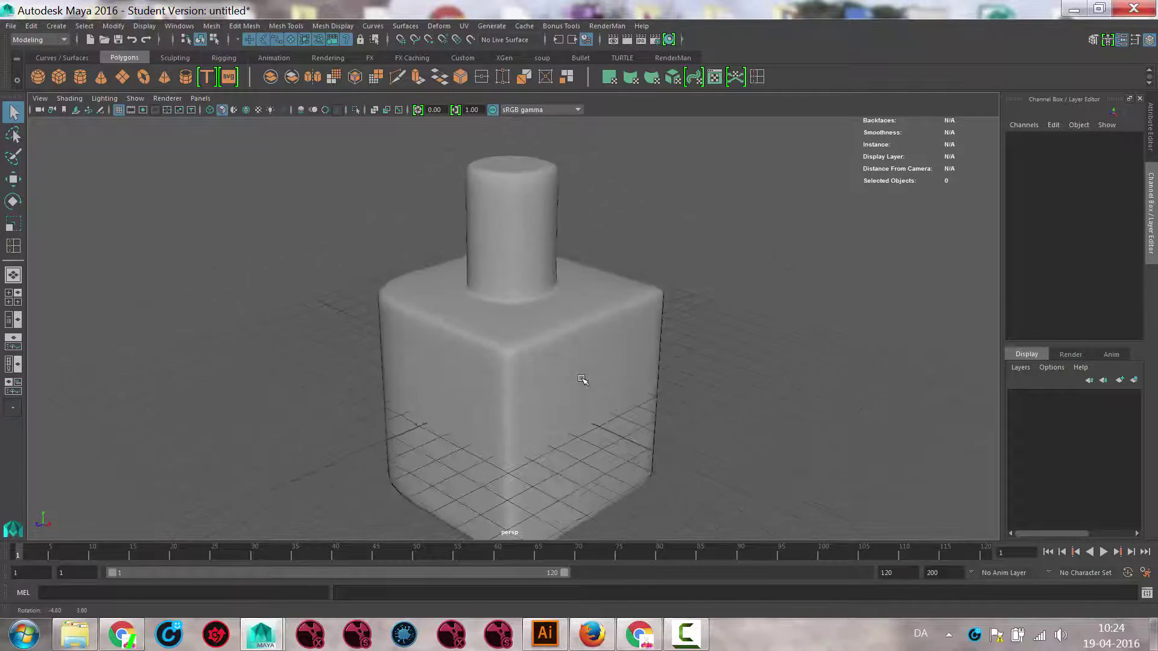
Undo the edge loop at the cube's vertical corner and return the mesh to unsmoothed display
{"action": "key", "text": "ctrl+z"}
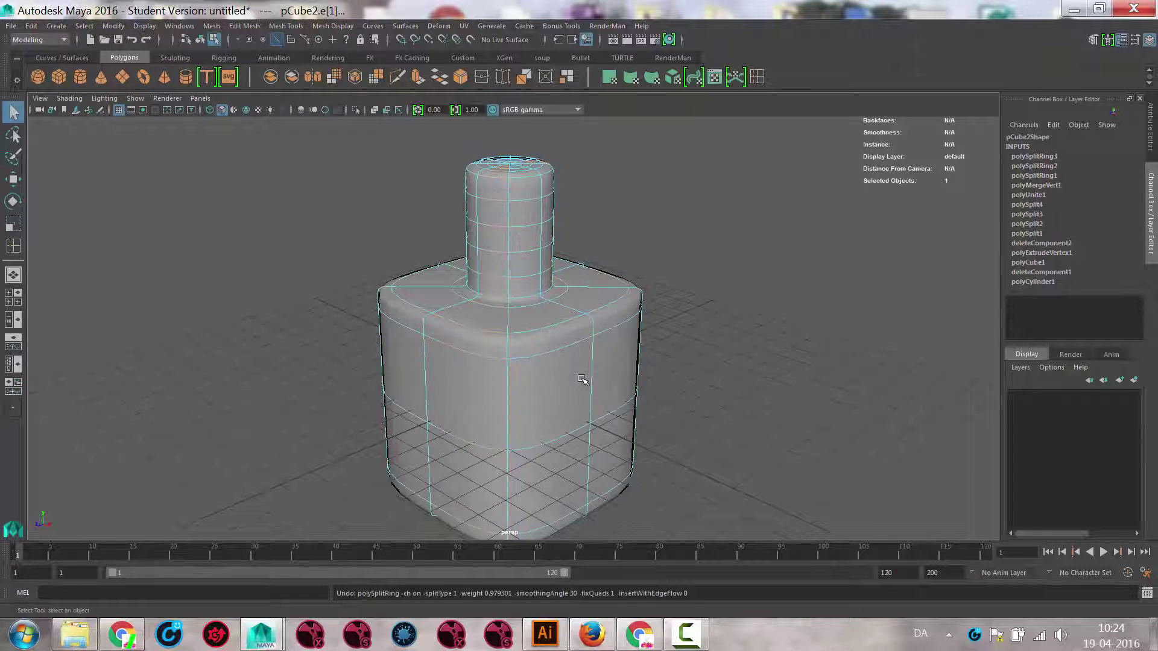
{"action": "left_click", "coordinate": [677, 316]}
{"action": "left_click_drag", "start_coordinate": [677, 316], "coordinate": [641, 403], "text": "alt"}
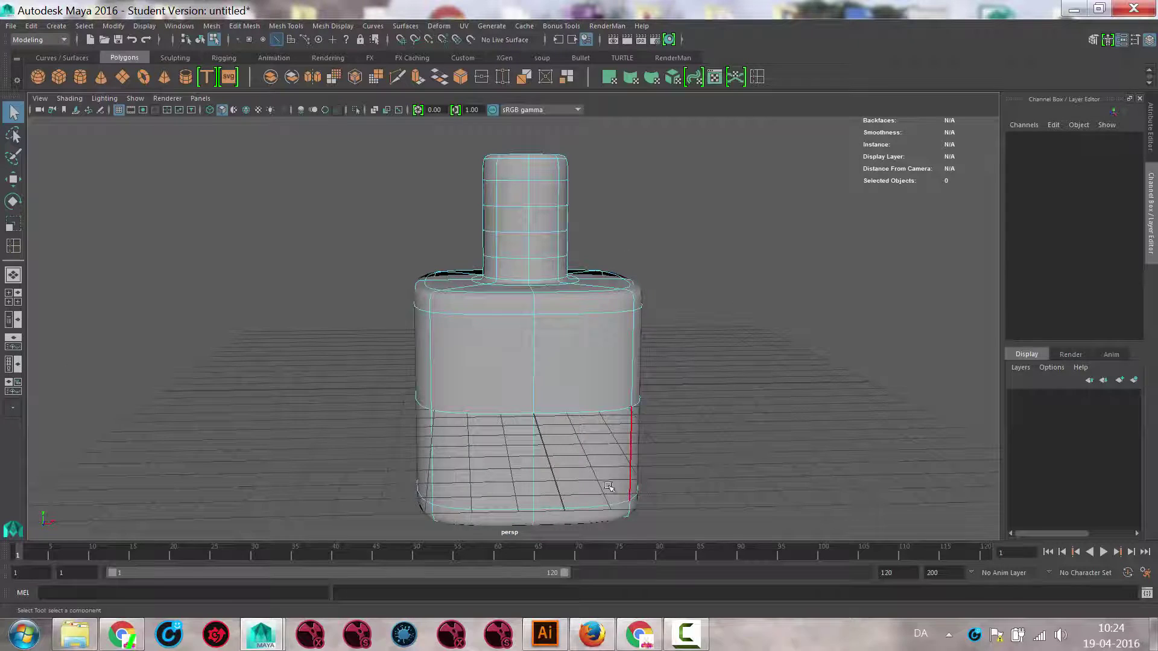
{"action": "left_click_drag", "start_coordinate": [675, 333], "coordinate": [678, 423], "text": "alt"}
{"action": "right_click_drag", "start_coordinate": [678, 424], "coordinate": [576, 422], "text": "alt"}
{"action": "left_click_drag", "start_coordinate": [576, 423], "coordinate": [571, 378], "text": "alt"}
{"action": "key", "text": "1"}
In the front view, slice the mesh vertically with the Multi-Cut tool just inside the cube's right side edge
{"action": "right_click_drag", "start_coordinate": [573, 377], "coordinate": [835, 386], "text": "alt"}
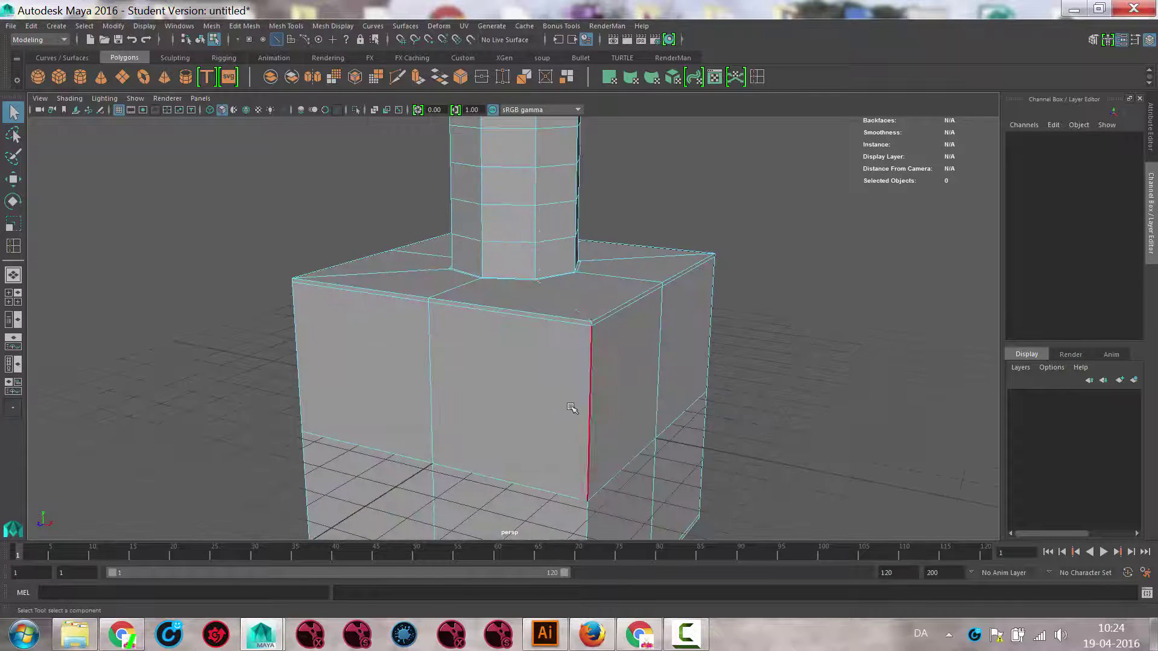
{"action": "left_click_drag", "start_coordinate": [600, 366], "coordinate": [674, 218], "text": "alt"}
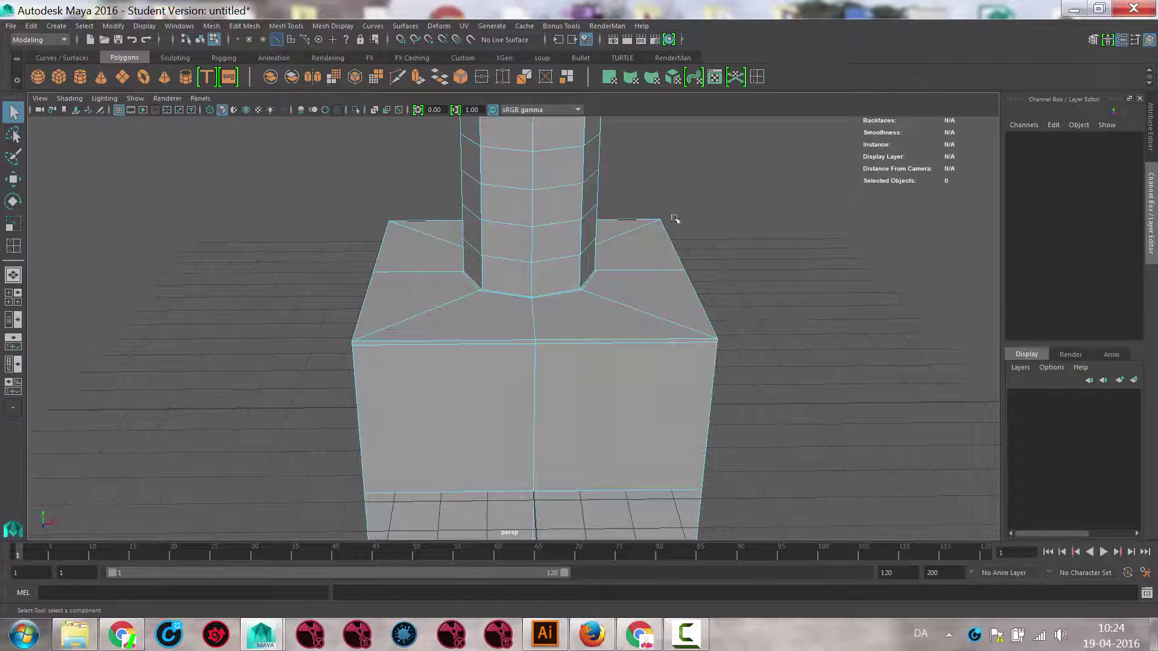
{"action": "left_click_drag", "start_coordinate": [680, 336], "coordinate": [595, 391], "text": "alt"}
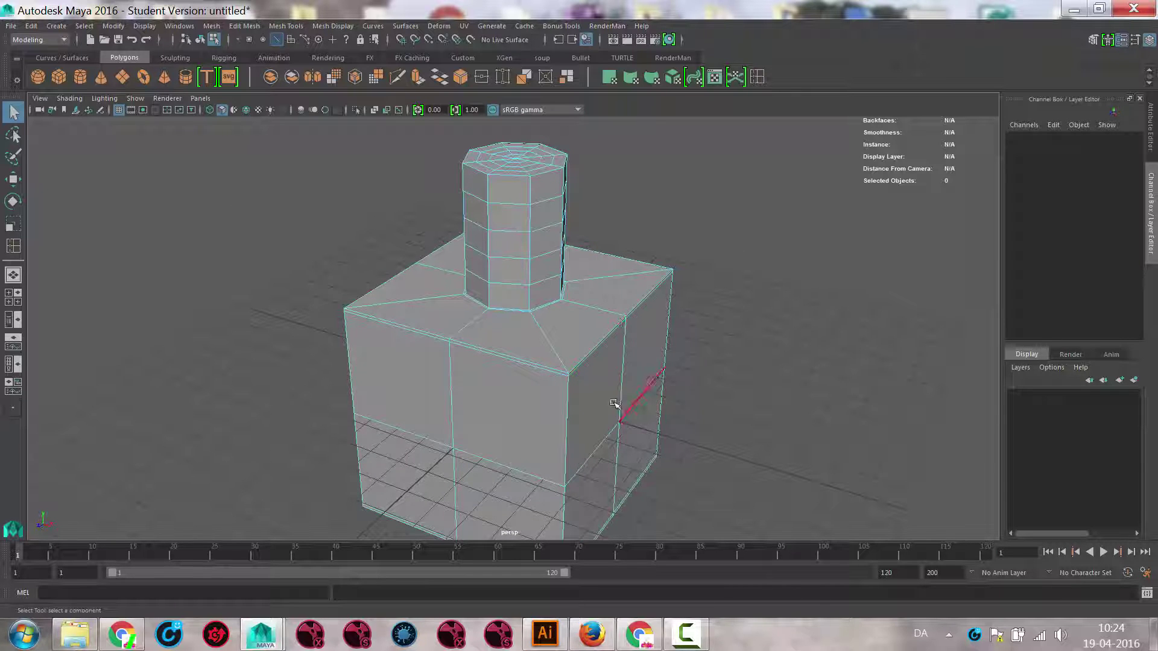
{"action": "left_click_drag", "start_coordinate": [608, 357], "coordinate": [622, 355], "text": "alt"}
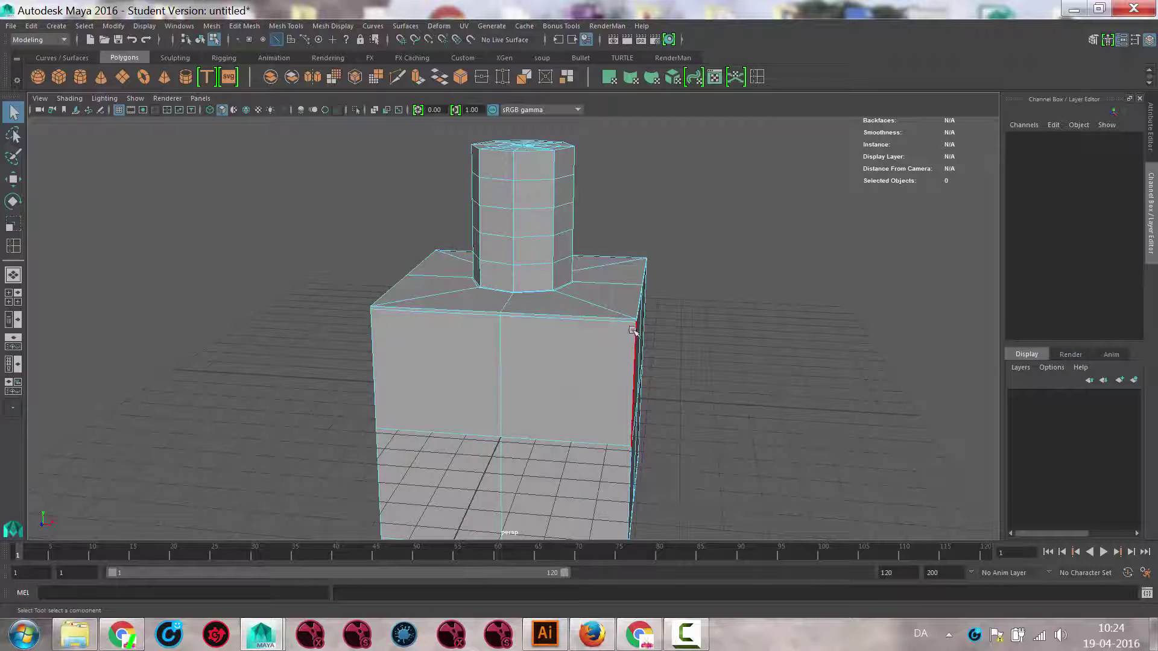
{"action": "left_click_drag", "start_coordinate": [656, 421], "coordinate": [646, 323], "text": "alt"}
{"action": "left_click_drag", "start_coordinate": [619, 386], "coordinate": [687, 281], "text": "alt"}
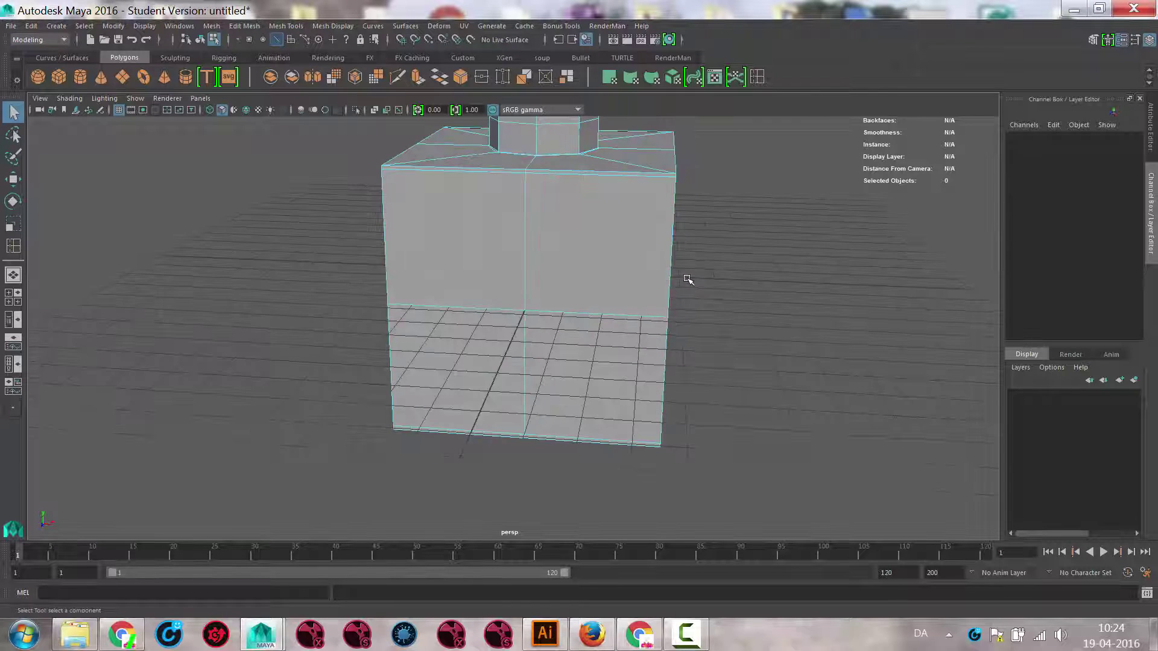
{"action": "key", "text": "space"}
{"action": "left_click_drag", "start_coordinate": [683, 241], "coordinate": [682, 264]}
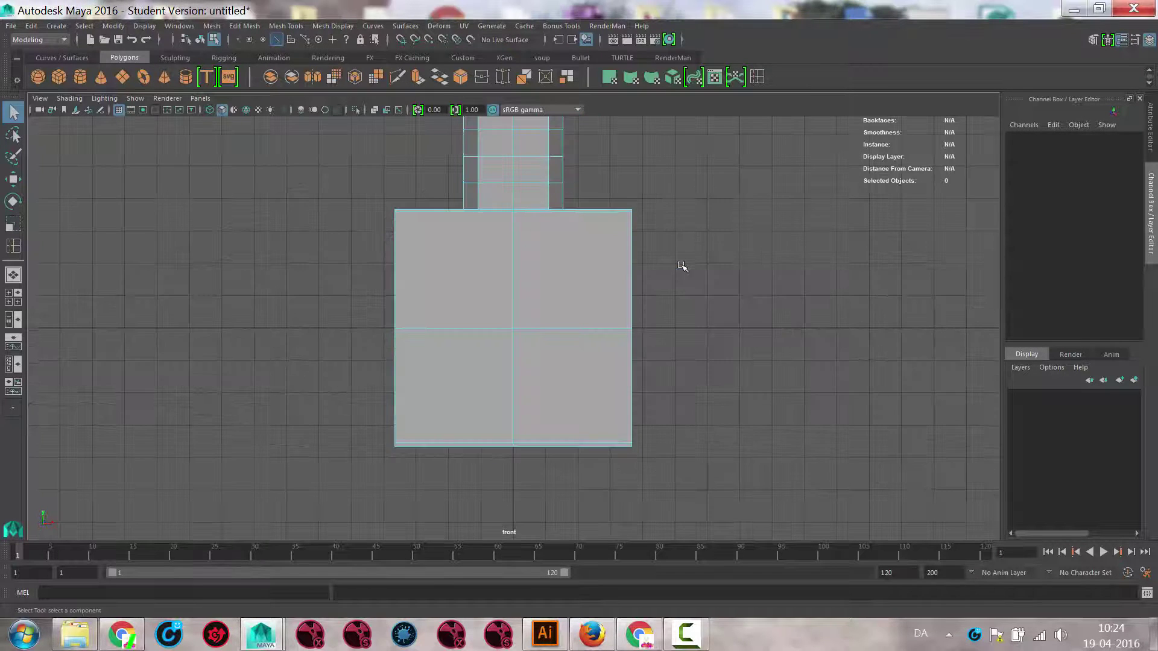
{"action": "middle_click_drag", "start_coordinate": [682, 264], "coordinate": [596, 270], "text": "alt"}
{"action": "right_click_drag", "start_coordinate": [596, 270], "coordinate": [788, 277], "text": "alt"}
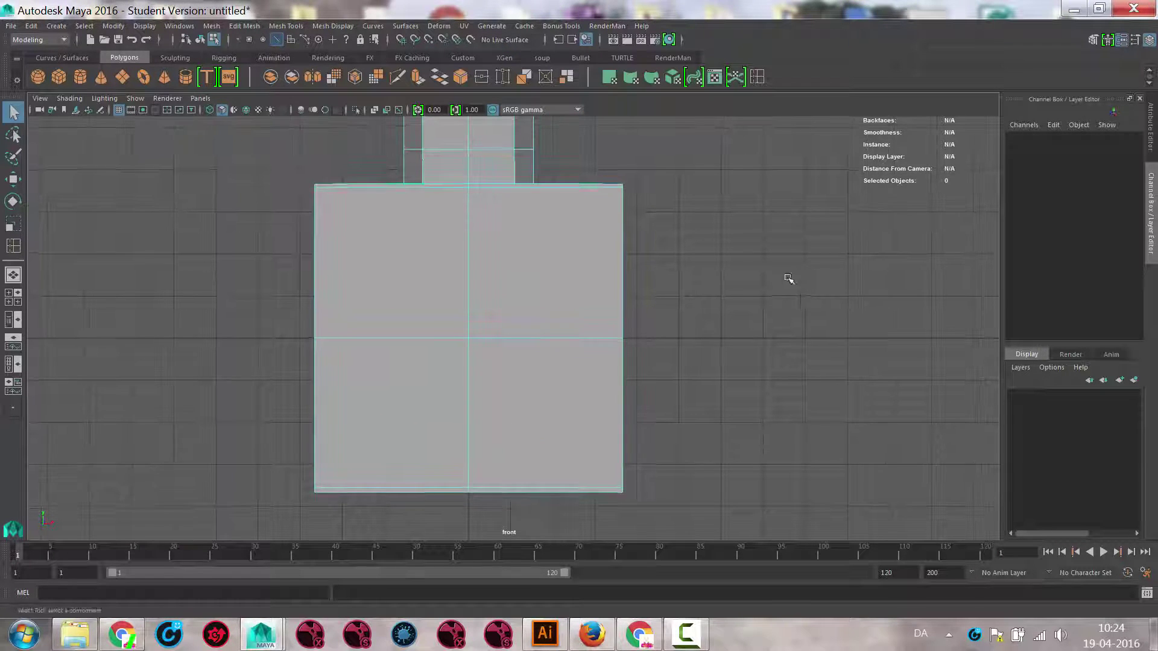
{"action": "left_click", "coordinate": [398, 77]}
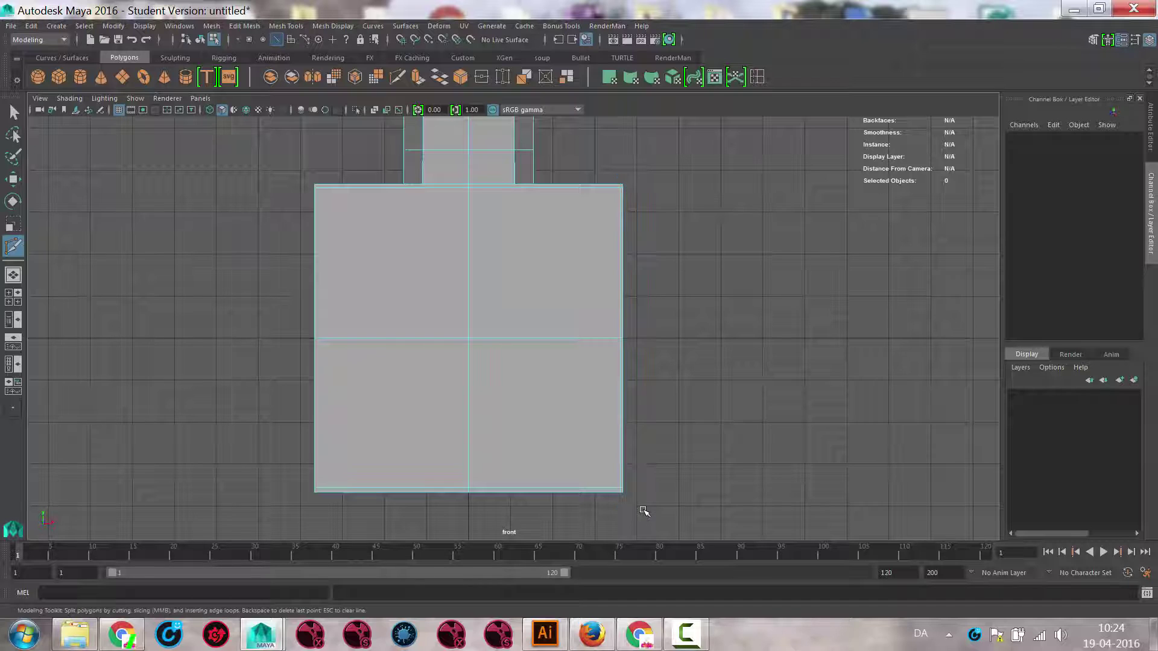
{"action": "right_click_drag", "start_coordinate": [540, 206], "coordinate": [673, 384], "text": "alt"}
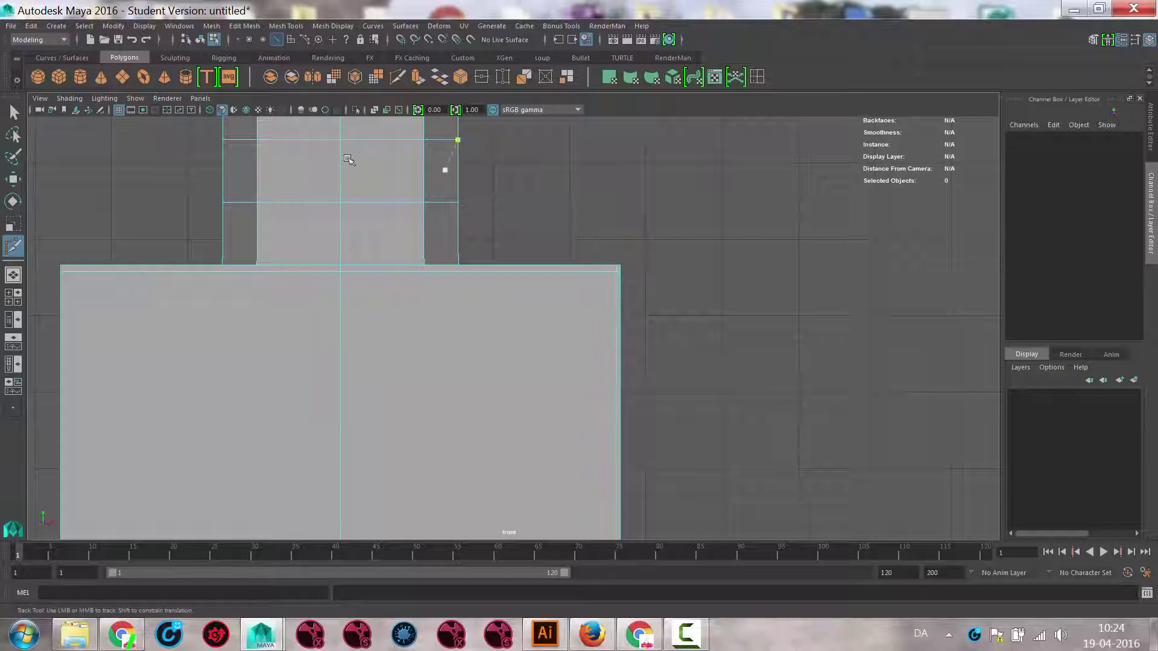
Slice the mesh vertically just inside the cube's left side edge and check the cut closely at the upper corner
{"action": "middle_click_drag", "start_coordinate": [182, 206], "coordinate": [399, 185], "text": "alt"}
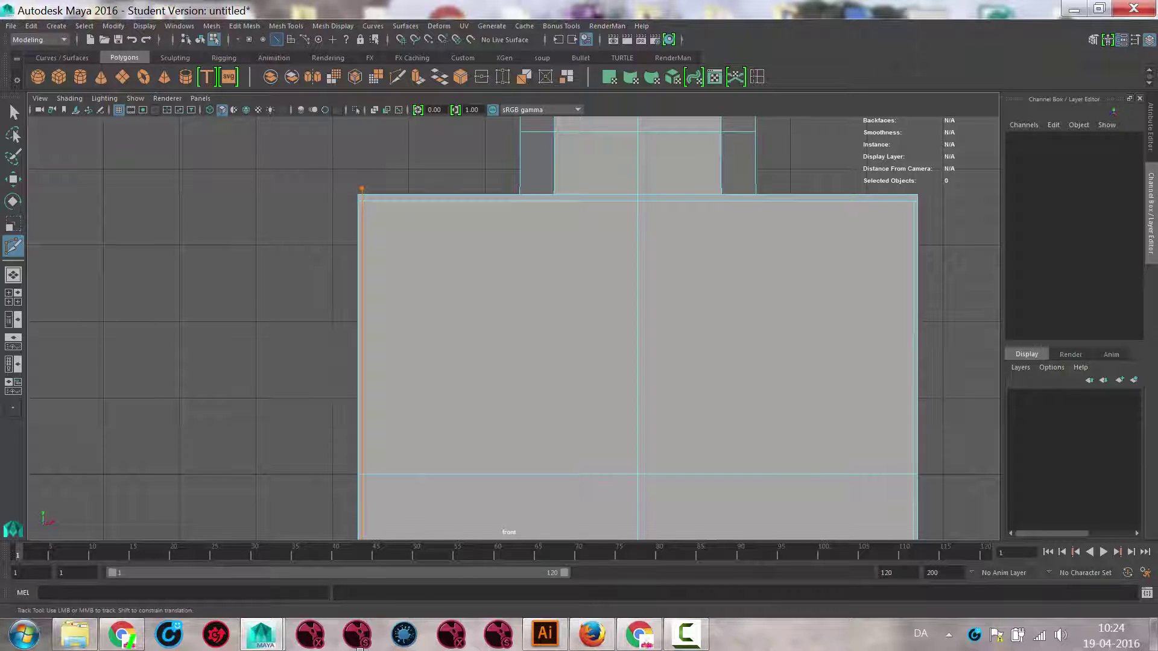
{"action": "left_click", "coordinate": [360, 474]}
{"action": "middle_click_drag", "start_coordinate": [401, 371], "coordinate": [407, 219], "text": "alt"}
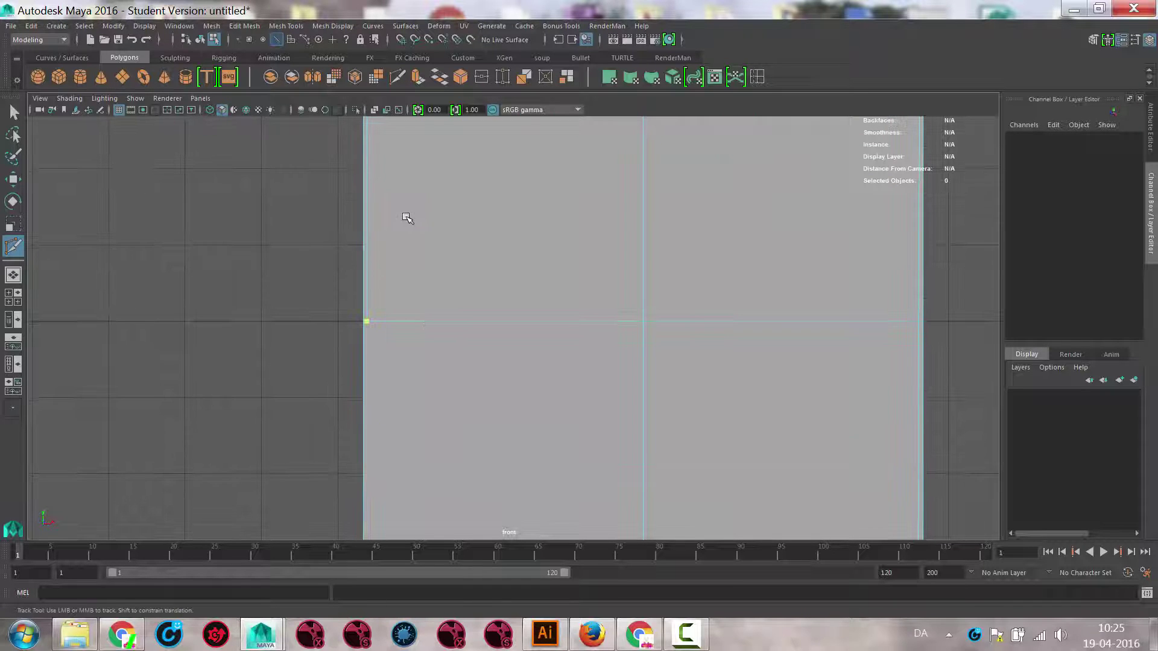
{"action": "mouse_move", "coordinate": [400, 186]}
{"action": "right_mouse_down", "text": "alt"}
{"action": "mouse_move", "coordinate": [365, 241]}
{"action": "mouse_move", "coordinate": [419, 173]}
{"action": "right_mouse_up", "text": "alt"}
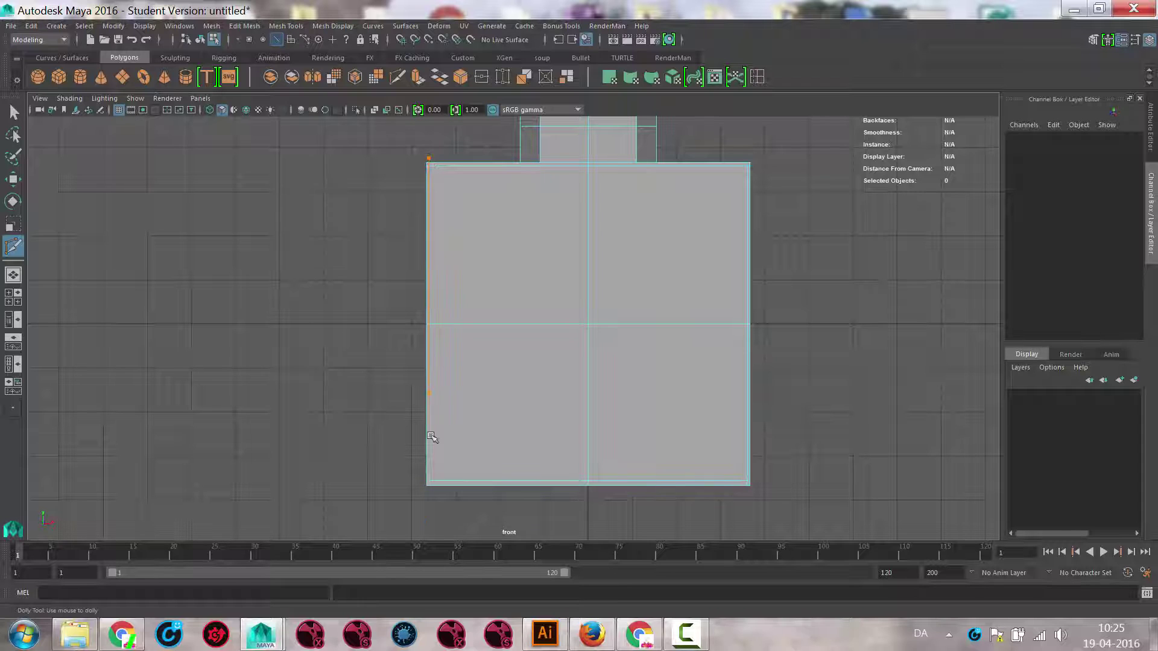
{"action": "left_click_drag", "start_coordinate": [425, 534], "coordinate": [425, 532]}
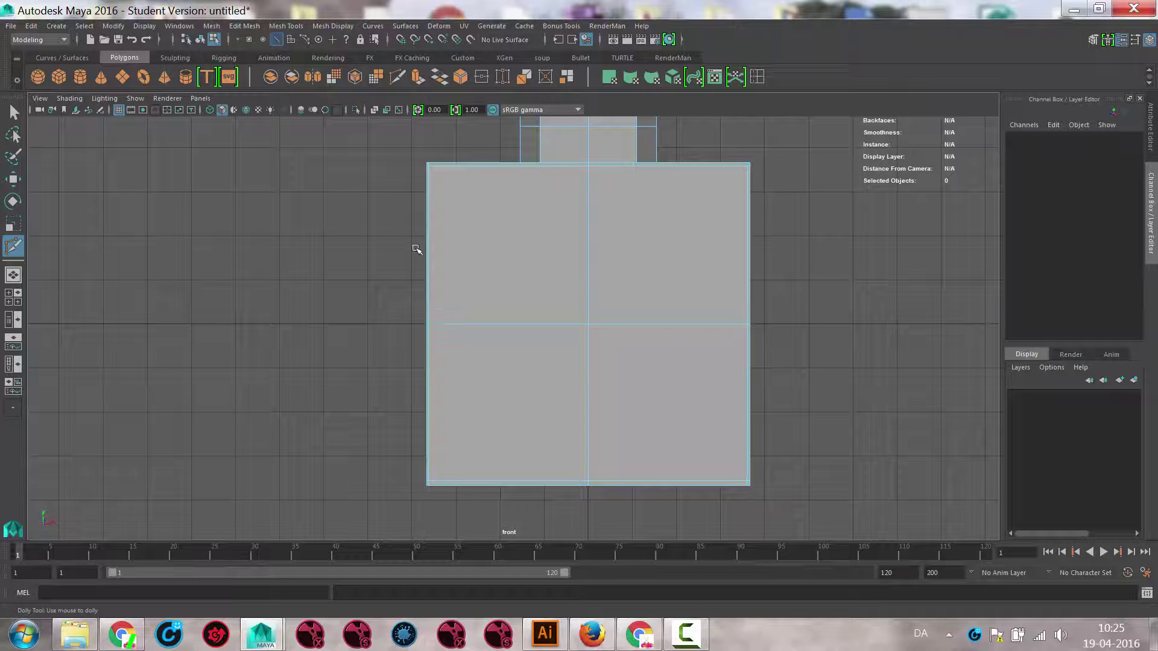
{"action": "right_click_drag", "start_coordinate": [461, 257], "coordinate": [745, 278], "text": "alt"}
{"action": "middle_click_drag", "start_coordinate": [524, 262], "coordinate": [504, 445], "text": "alt"}
{"action": "right_click_drag", "start_coordinate": [506, 443], "coordinate": [705, 272], "text": "alt"}
{"action": "middle_click_drag", "start_coordinate": [400, 261], "coordinate": [552, 365], "text": "alt"}
{"action": "right_click_drag", "start_coordinate": [287, 277], "coordinate": [615, 323], "text": "alt"}
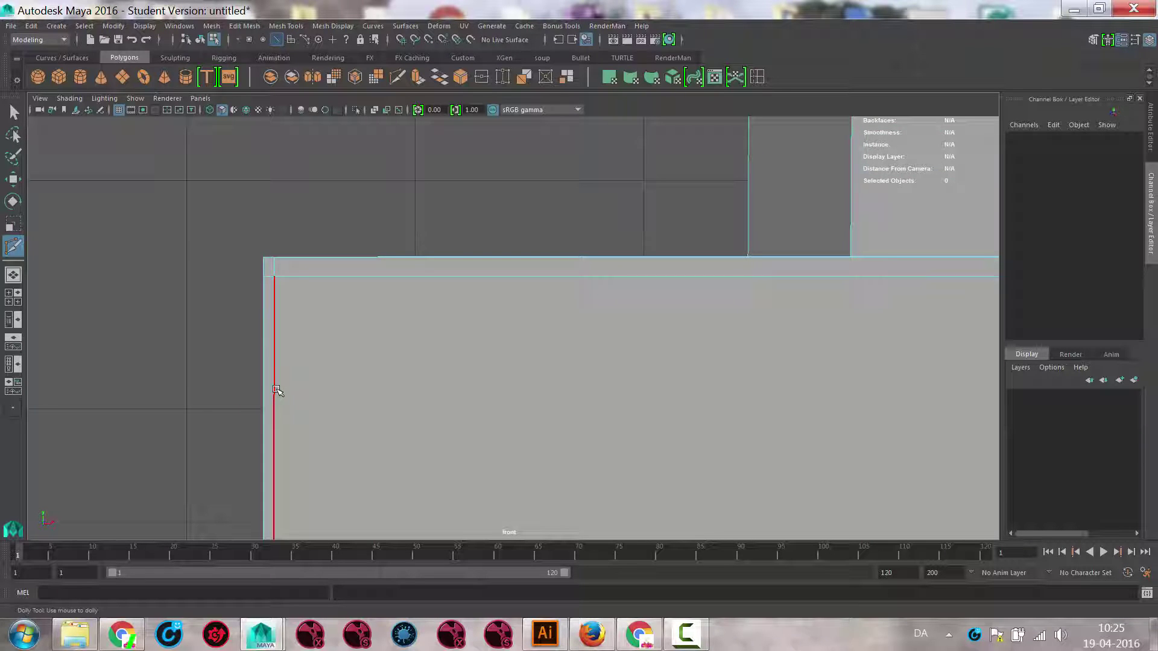
Set the mesh to unsmoothed display, return to object mode and switch back to the perspective view
{"action": "key", "text": "1"}
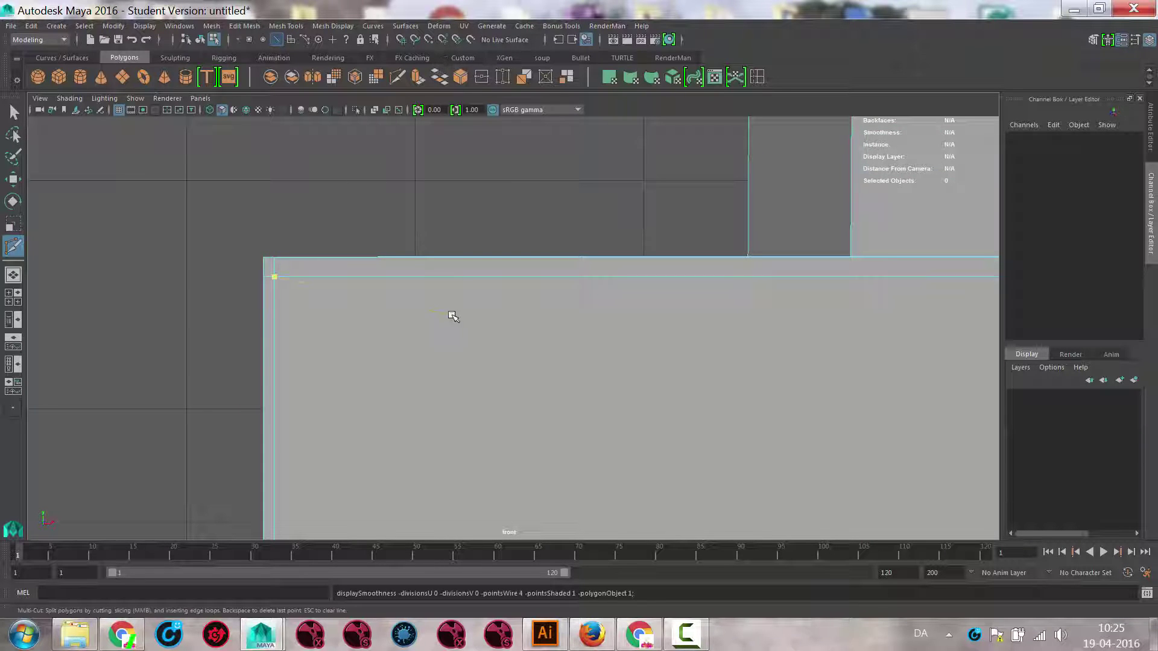
{"action": "right_click_drag", "start_coordinate": [451, 308], "coordinate": [515, 284]}
{"action": "right_click_drag", "start_coordinate": [641, 227], "coordinate": [349, 279], "text": "alt"}
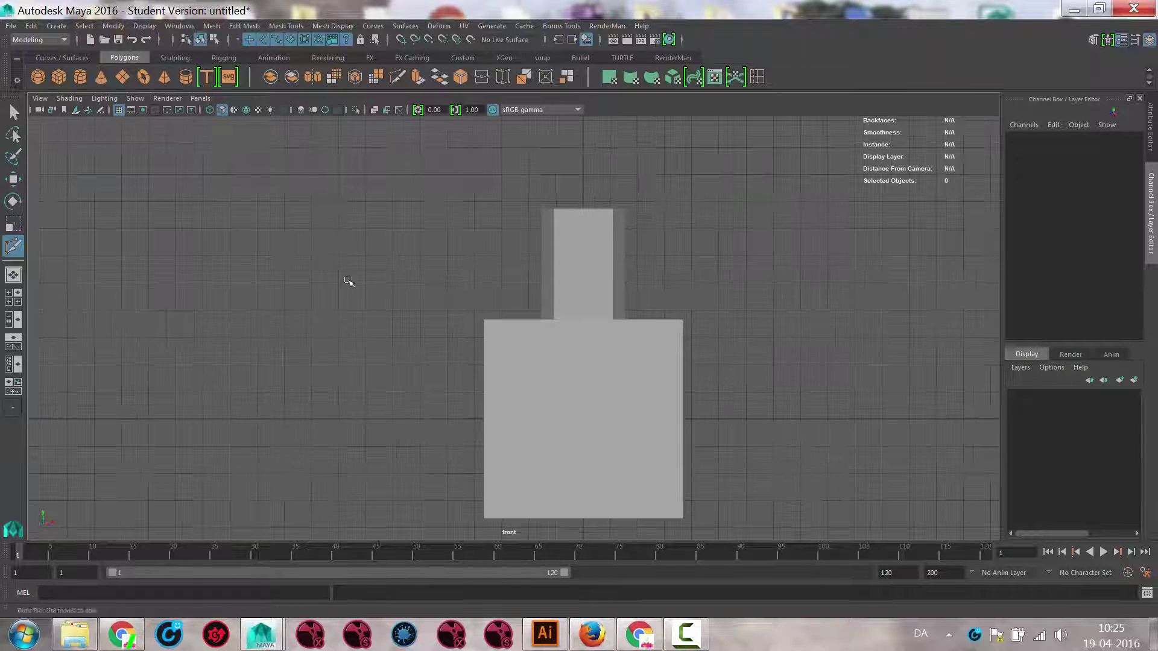
{"action": "left_click_drag", "start_coordinate": [349, 279], "coordinate": [483, 349], "text": "alt"}
{"action": "key", "text": "space"}
{"action": "left_click_drag", "start_coordinate": [557, 348], "coordinate": [555, 337]}
{"action": "left_click_drag", "start_coordinate": [525, 294], "coordinate": [551, 310], "text": "alt"}
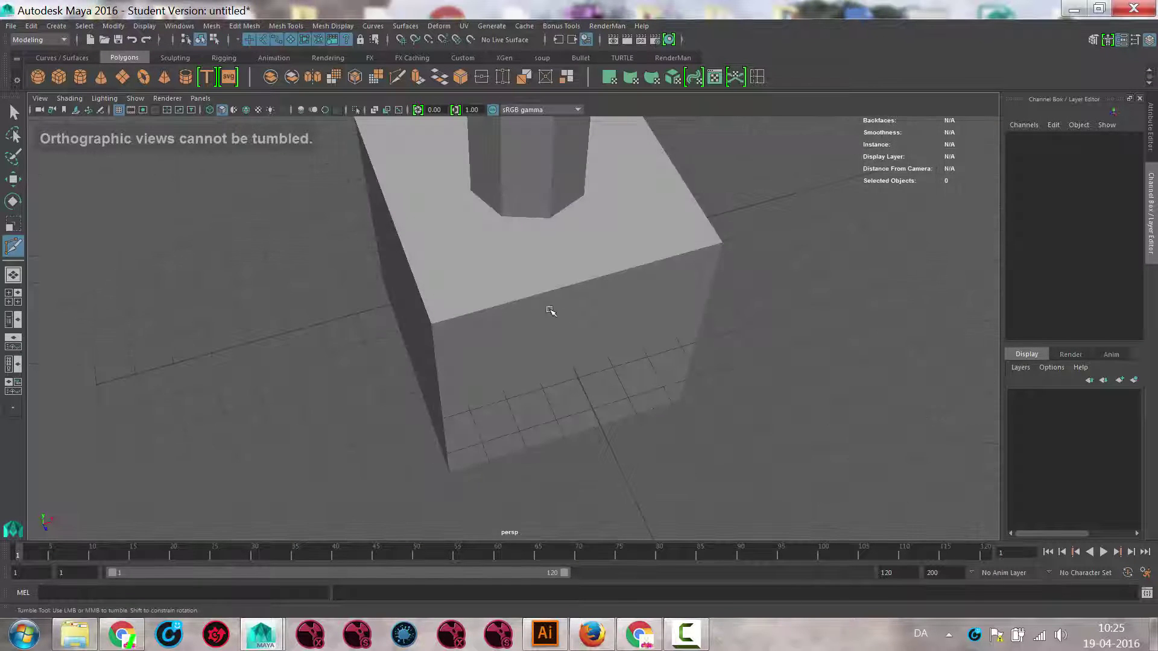
Leave the Multi-Cut tool, select the mesh and display it smoothed to examine the cube's vertical corners
{"action": "key", "text": "q"}
{"action": "left_click", "coordinate": [514, 303]}
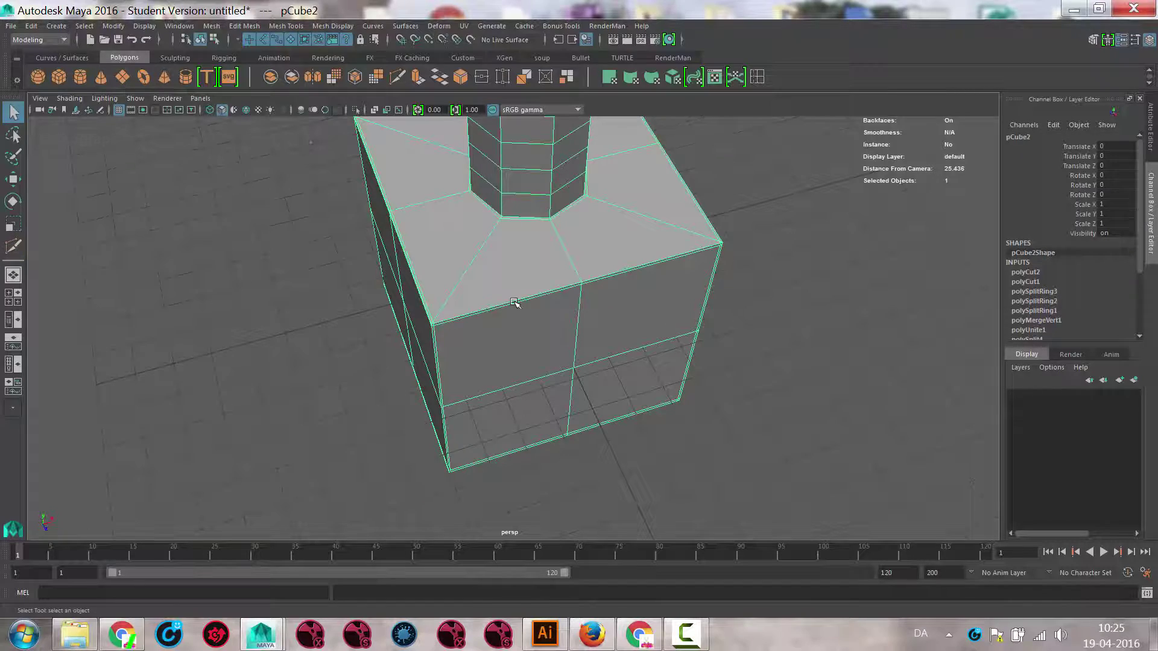
{"action": "key", "text": "3"}
{"action": "left_click_drag", "start_coordinate": [509, 302], "coordinate": [522, 265], "text": "alt"}
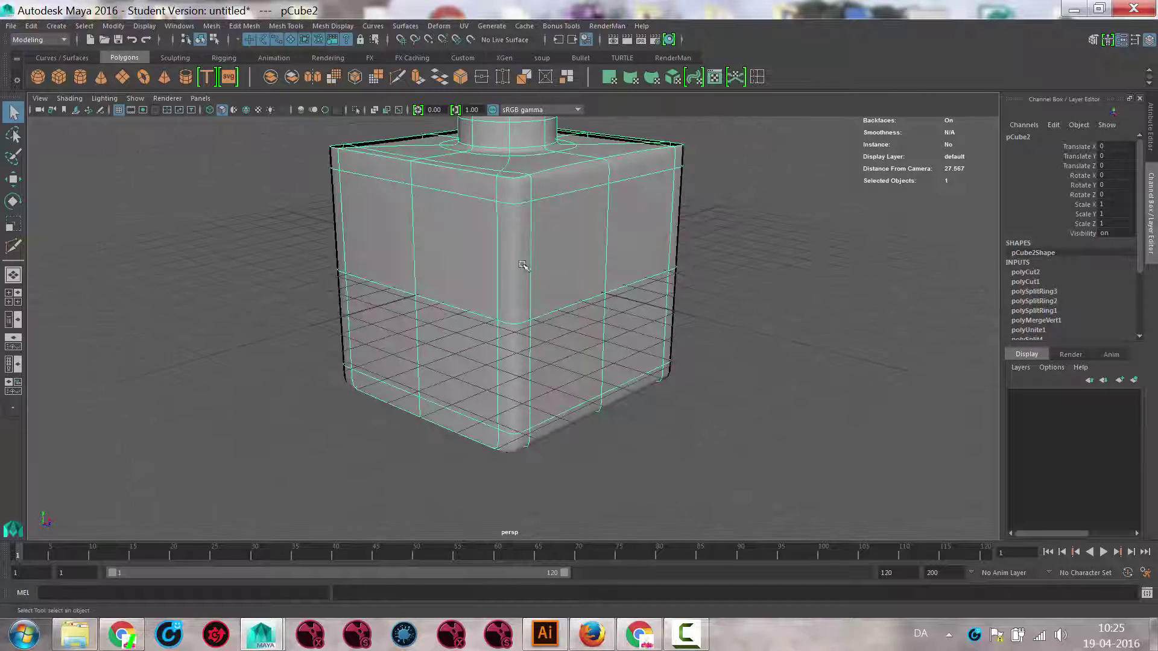
{"action": "left_click_drag", "start_coordinate": [497, 218], "coordinate": [528, 317], "text": "alt"}
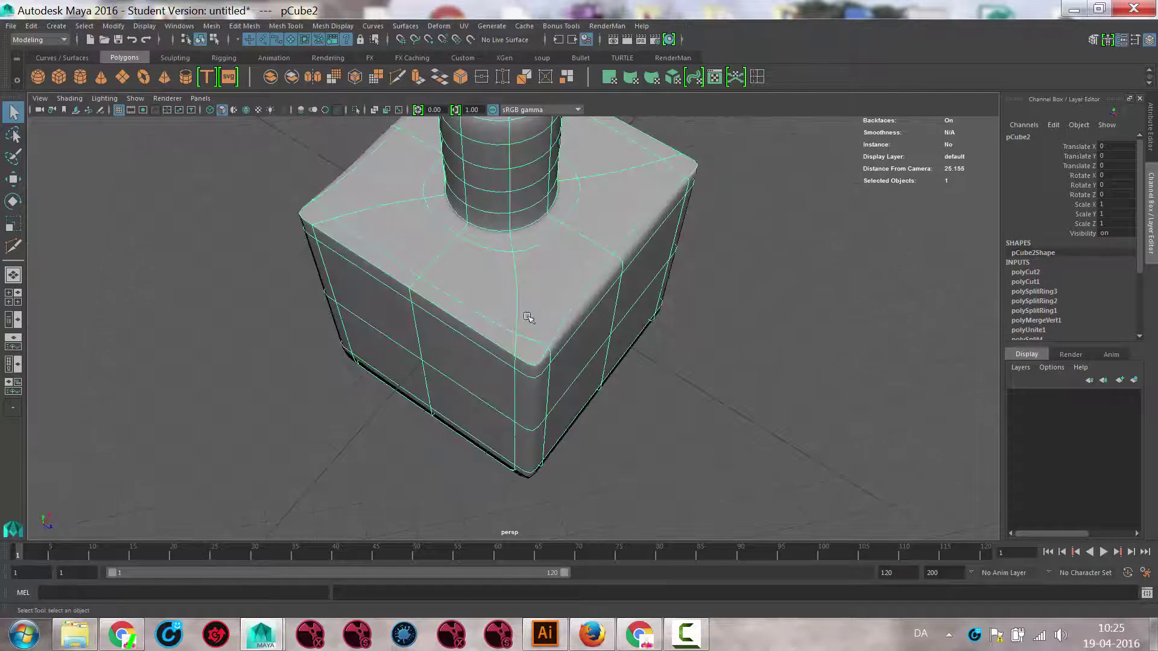
Turn off smoothing and, in the side view, slice the mesh vertically with Multi-Cut just inside both side edges of the cube
{"action": "key", "text": "1"}
{"action": "left_click_drag", "start_coordinate": [495, 368], "coordinate": [470, 302], "text": "alt"}
{"action": "key", "text": "space"}
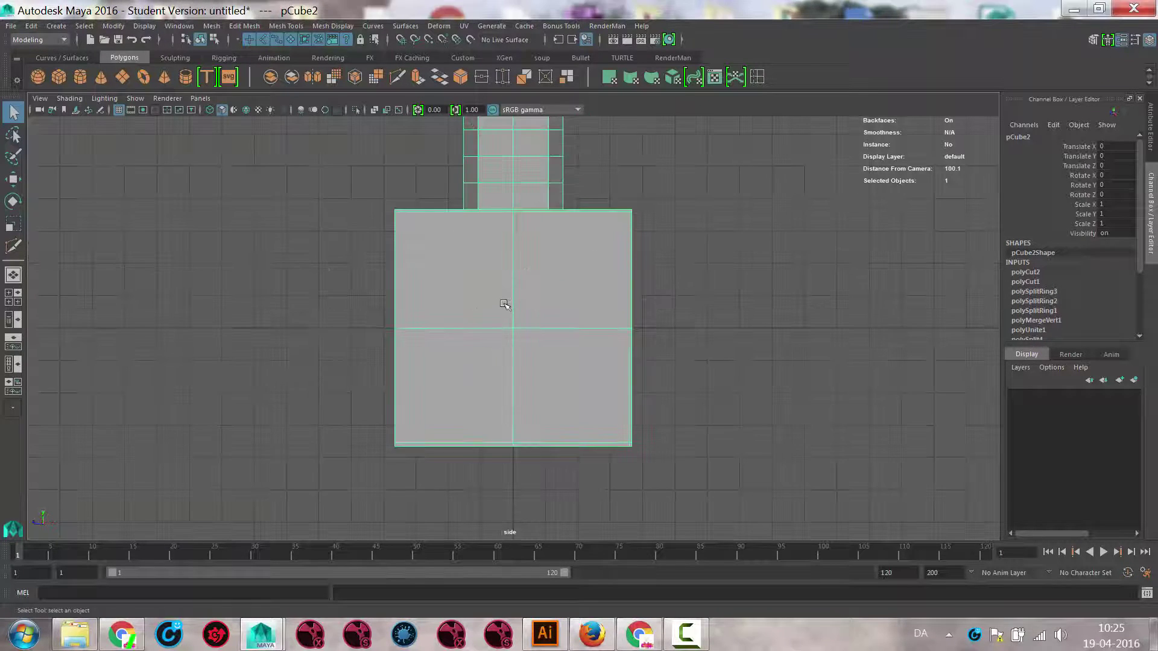
{"action": "left_click", "coordinate": [398, 77]}
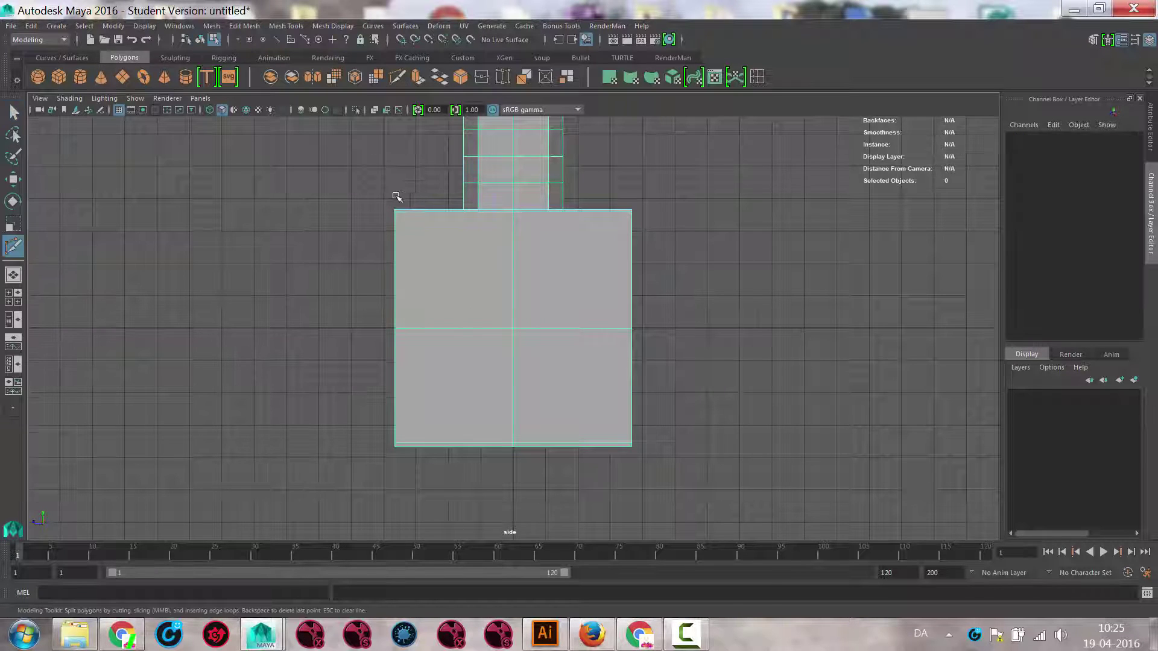
{"action": "scroll", "coordinate": [595, 196], "scroll_direction": "up", "scroll_amount": 4}
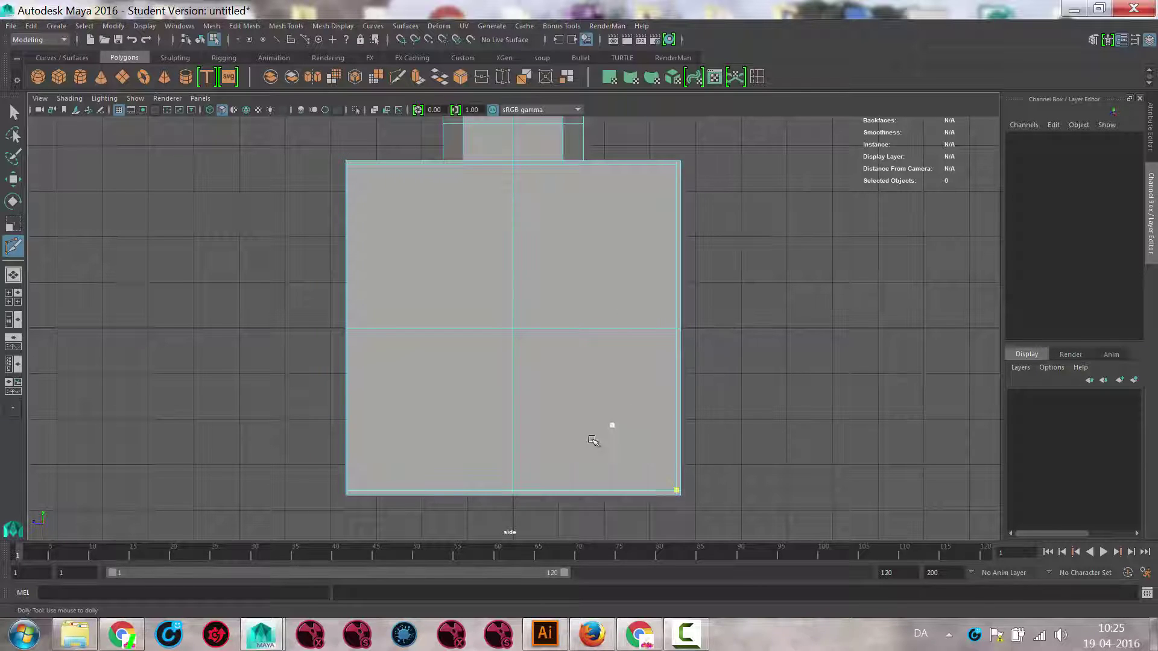
Return to the perspective view, leave the Multi-Cut tool and put the mesh back into object mode
{"action": "key", "text": "3"}
{"action": "key", "text": "space"}
{"action": "left_click_drag", "start_coordinate": [525, 436], "coordinate": [526, 403]}
{"action": "left_click_drag", "start_coordinate": [615, 303], "coordinate": [582, 336], "text": "alt"}
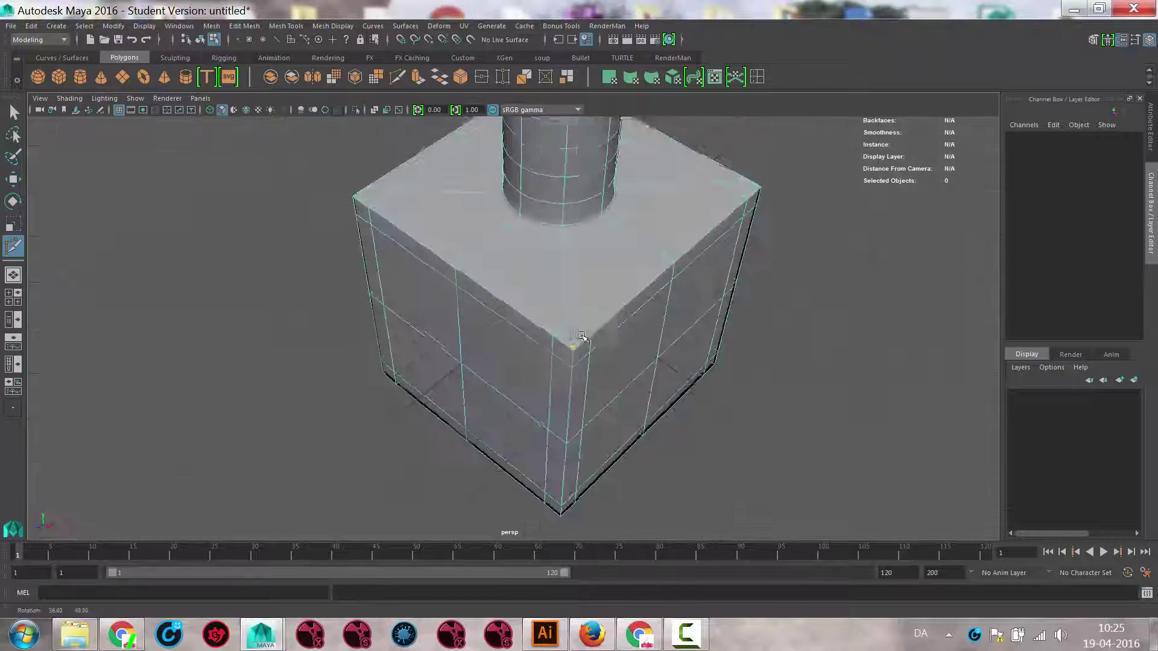
{"action": "right_click_drag", "start_coordinate": [595, 305], "coordinate": [654, 286]}
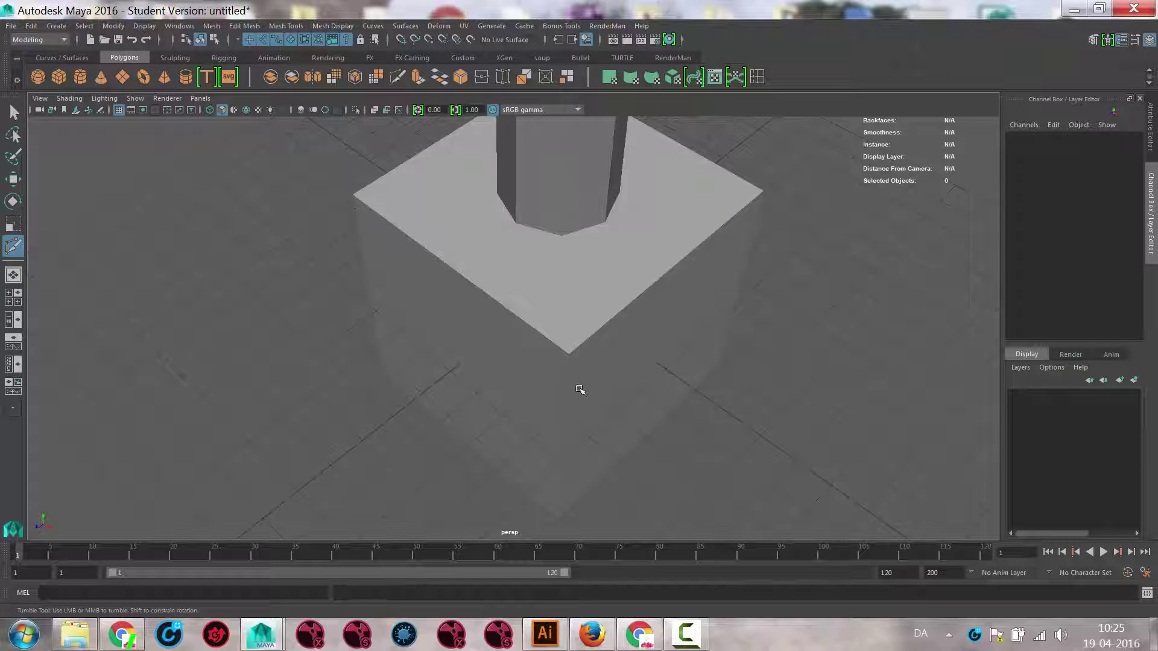
{"action": "key", "text": "q"}
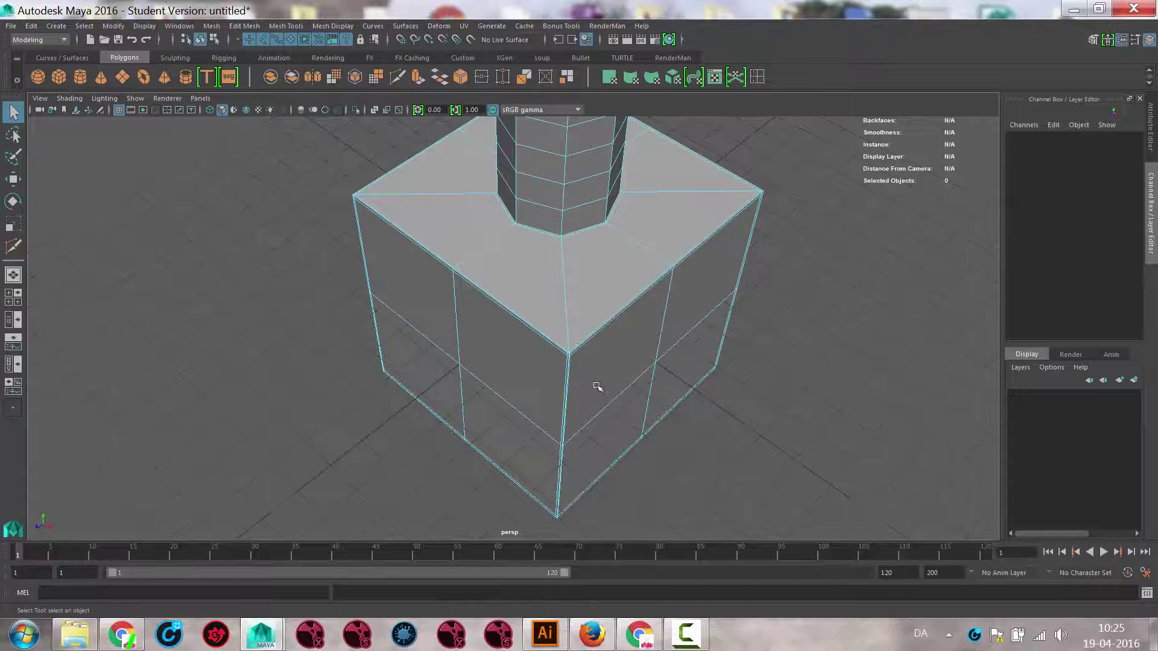
{"action": "left_click_drag", "start_coordinate": [597, 387], "coordinate": [607, 357], "text": "alt"}
{"action": "right_click_drag", "start_coordinate": [605, 305], "coordinate": [664, 292]}
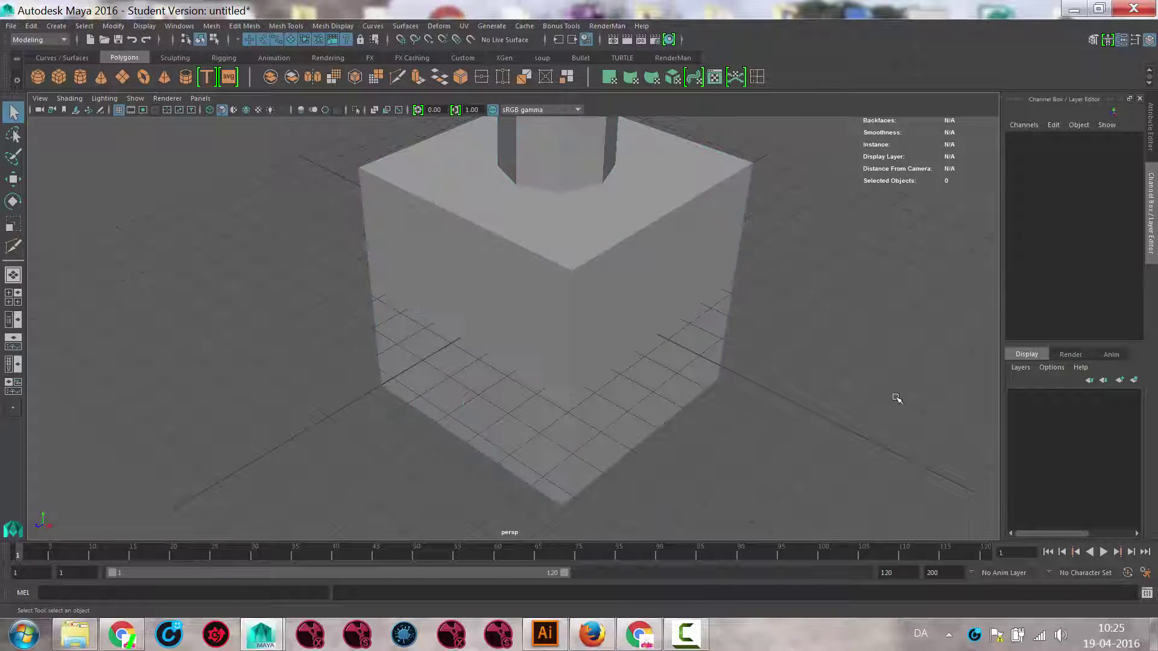
Select the mesh, display it smoothed, then deselect it and examine the sharpened cube corners and the cylinder's base
{"action": "left_click", "coordinate": [716, 370]}
{"action": "left_click", "coordinate": [784, 376]}
{"action": "left_click", "coordinate": [666, 371]}
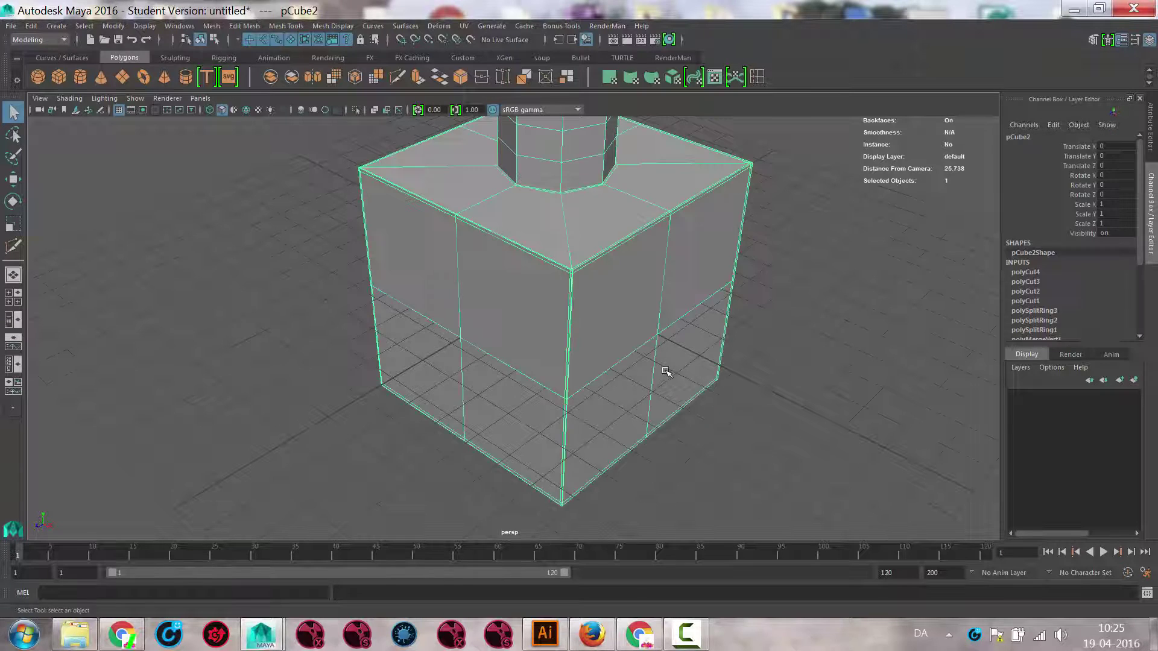
{"action": "left_click", "coordinate": [832, 365]}
{"action": "left_click_drag", "start_coordinate": [799, 393], "coordinate": [776, 376], "text": "alt"}
{"action": "right_click_drag", "start_coordinate": [776, 376], "coordinate": [672, 305], "text": "alt"}
{"action": "left_click_drag", "start_coordinate": [672, 305], "coordinate": [358, 292], "text": "alt"}
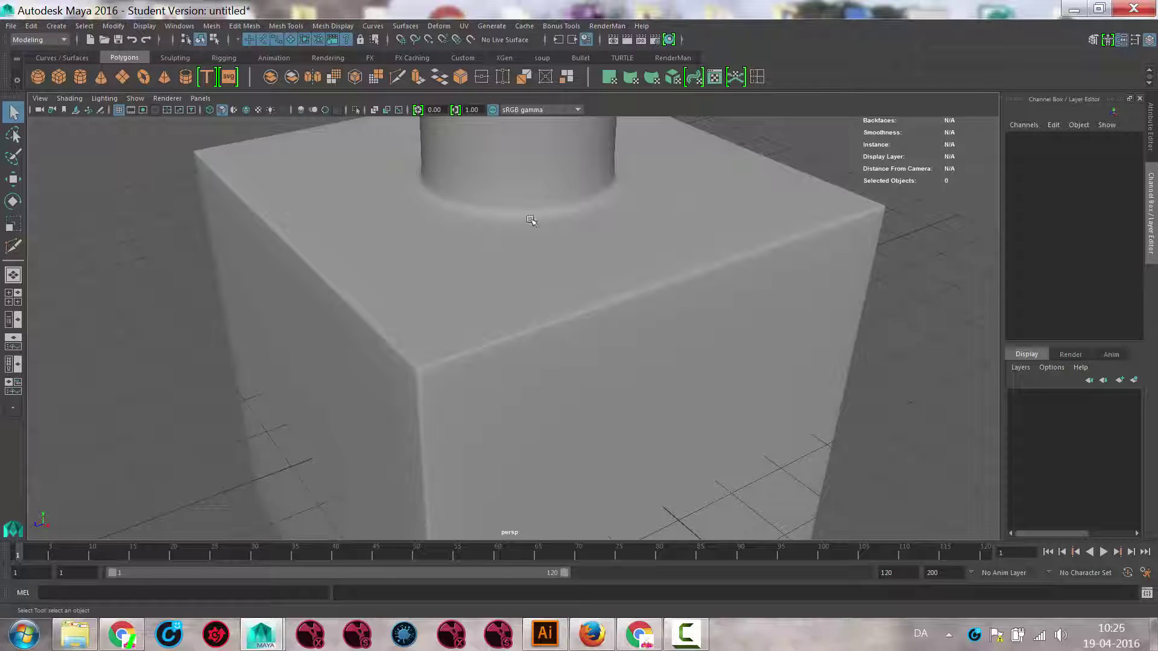
Select the mesh, turn off smoothing and examine the crossing support edges at the cube's top front corner up close
{"action": "left_click", "coordinate": [426, 284]}
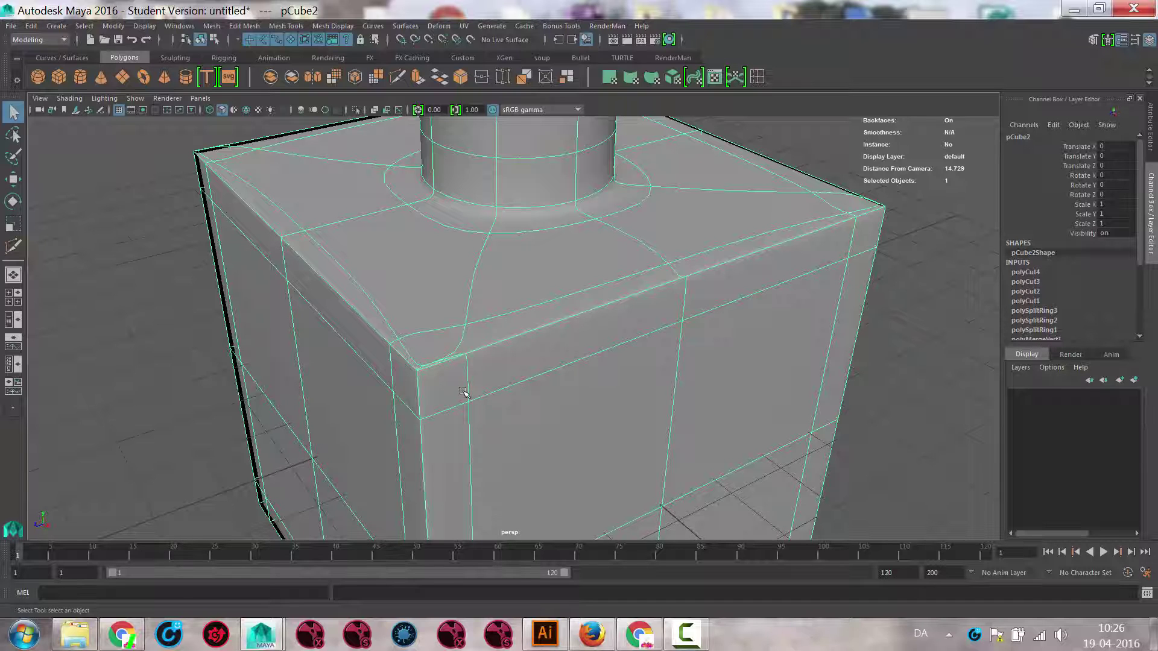
{"action": "key", "text": "1"}
{"action": "scroll", "coordinate": [450, 403], "scroll_direction": "up", "scroll_amount": 6}
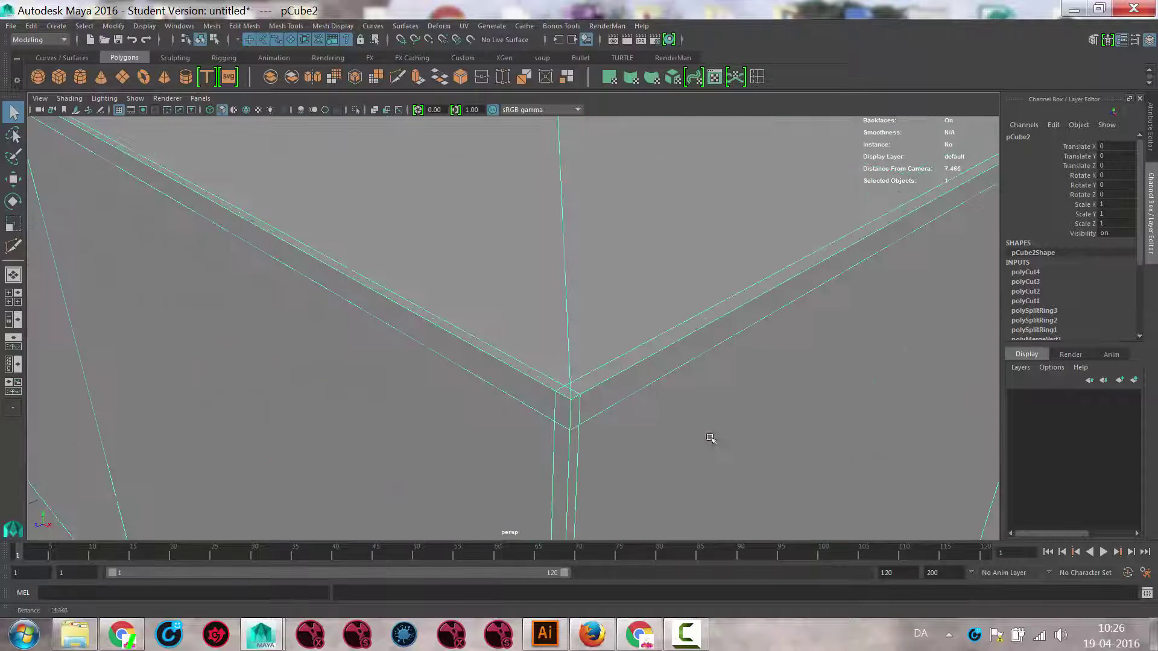
Merge the three crossing vertices at the cube's top front corner, with the merge distance threshold set to 1
{"action": "middle_click_drag", "start_coordinate": [552, 311], "coordinate": [571, 341], "text": "alt"}
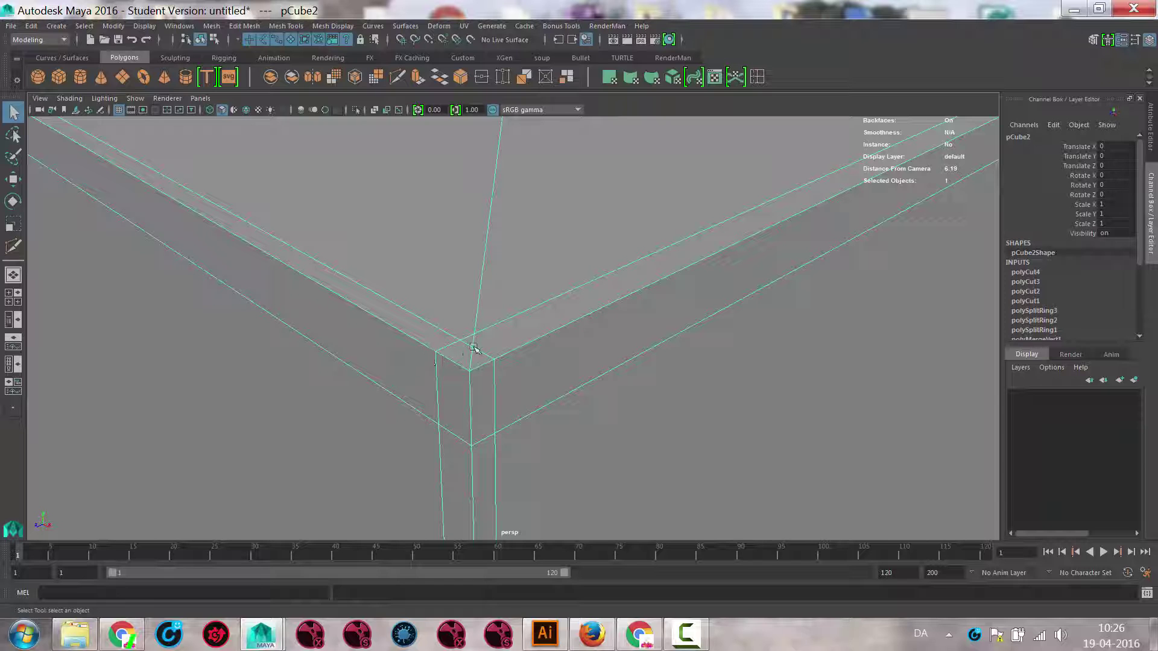
{"action": "scroll", "coordinate": [474, 349], "scroll_direction": "up", "scroll_amount": 2}
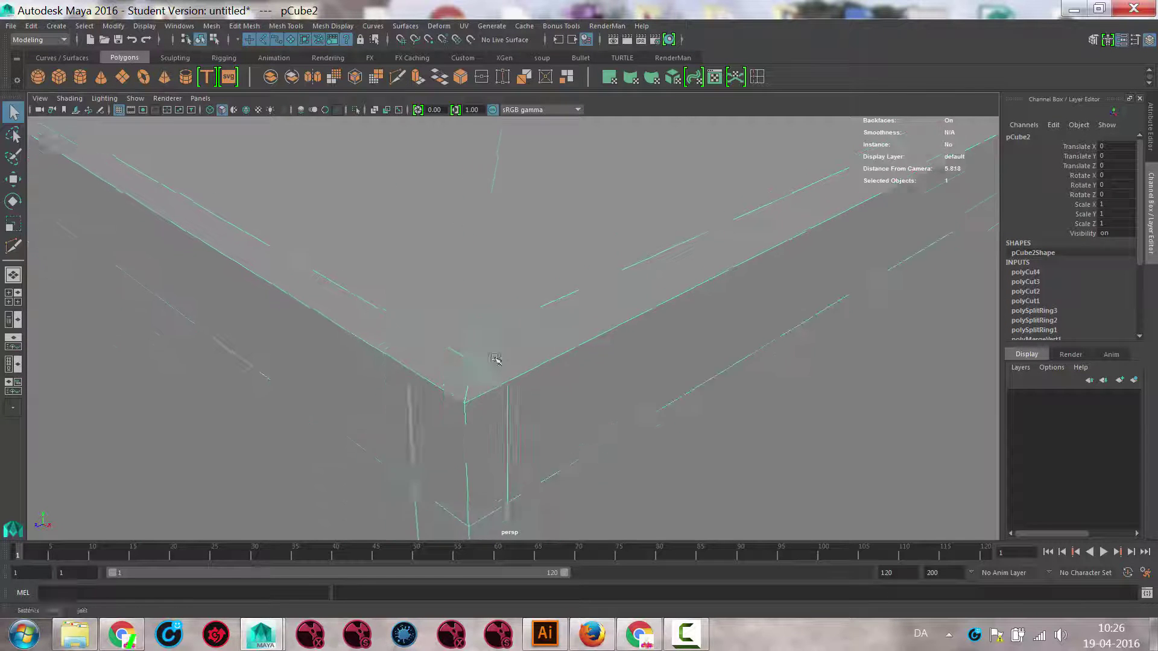
{"action": "left_click_drag", "start_coordinate": [495, 359], "coordinate": [532, 356], "text": "alt"}
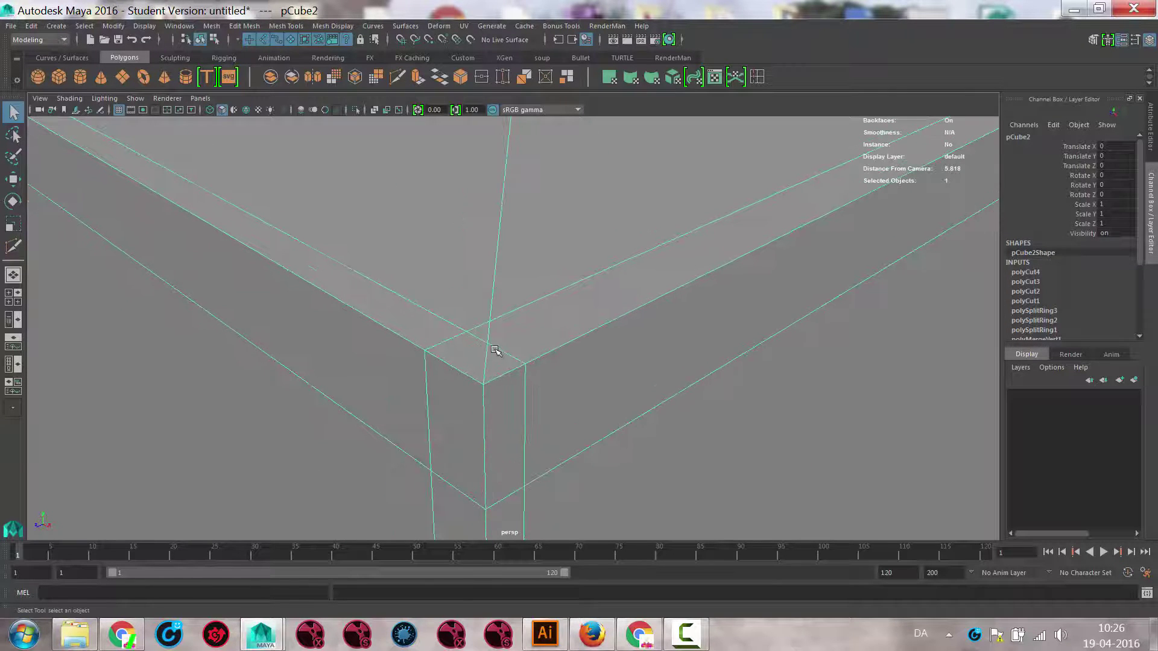
{"action": "right_click", "coordinate": [489, 303]}
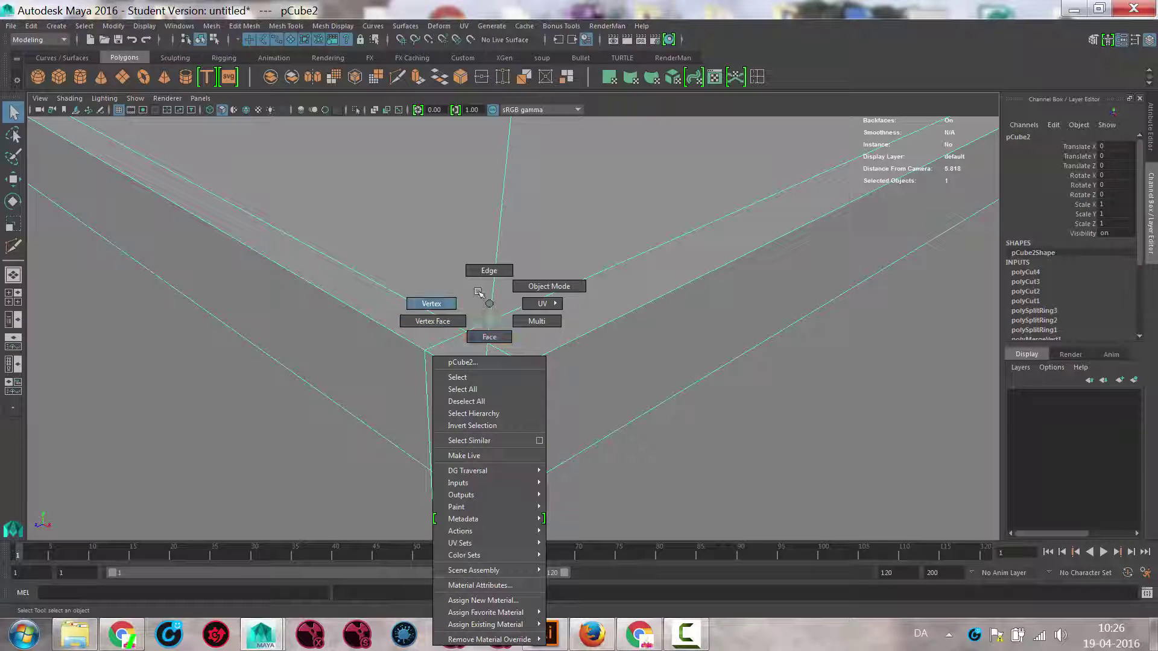
{"action": "left_click", "coordinate": [433, 304]}
{"action": "left_click", "coordinate": [488, 344]}
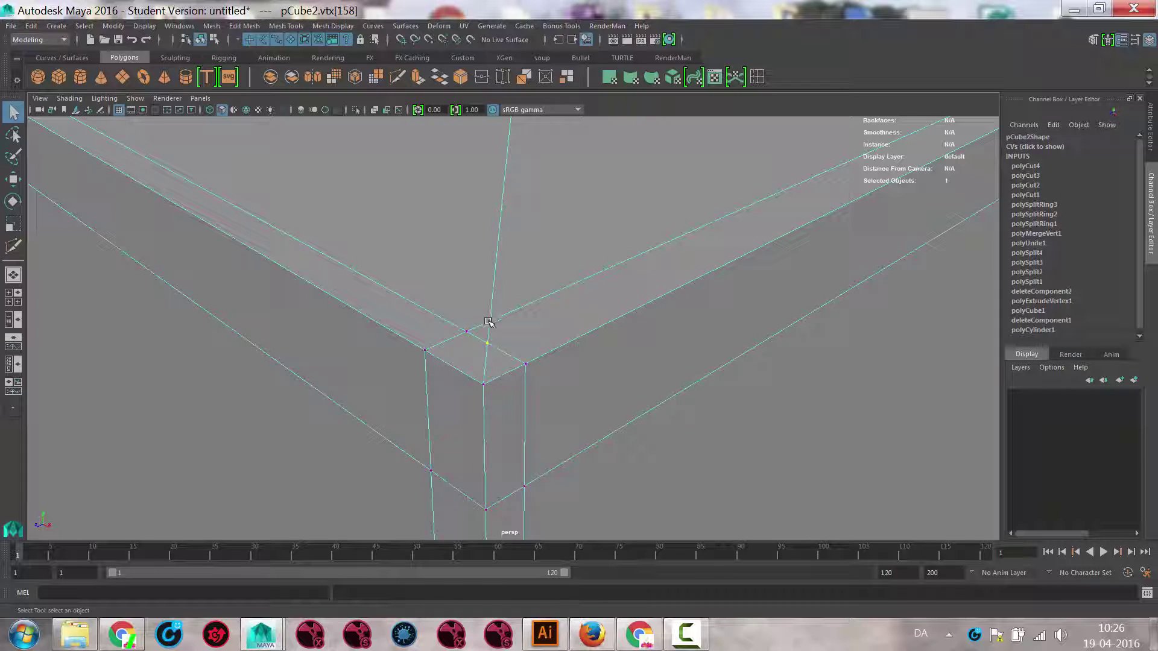
{"action": "left_click", "coordinate": [489, 321], "text": "shift"}
{"action": "left_click", "coordinate": [467, 332], "text": "shift"}
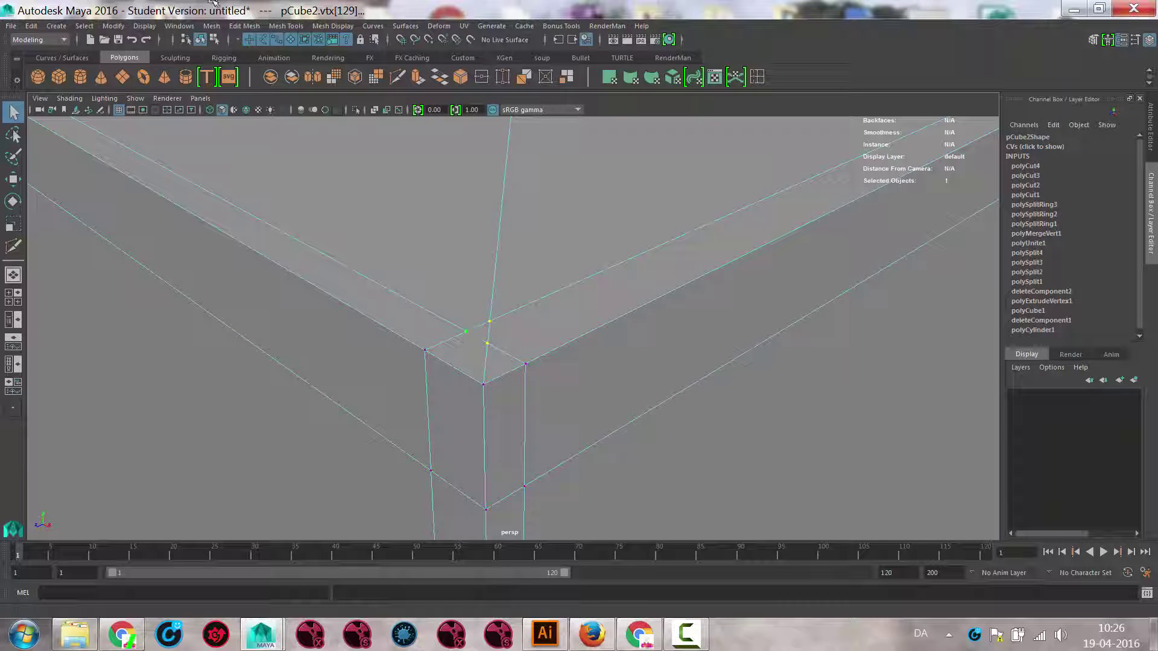
{"action": "left_click", "coordinate": [211, 26]}
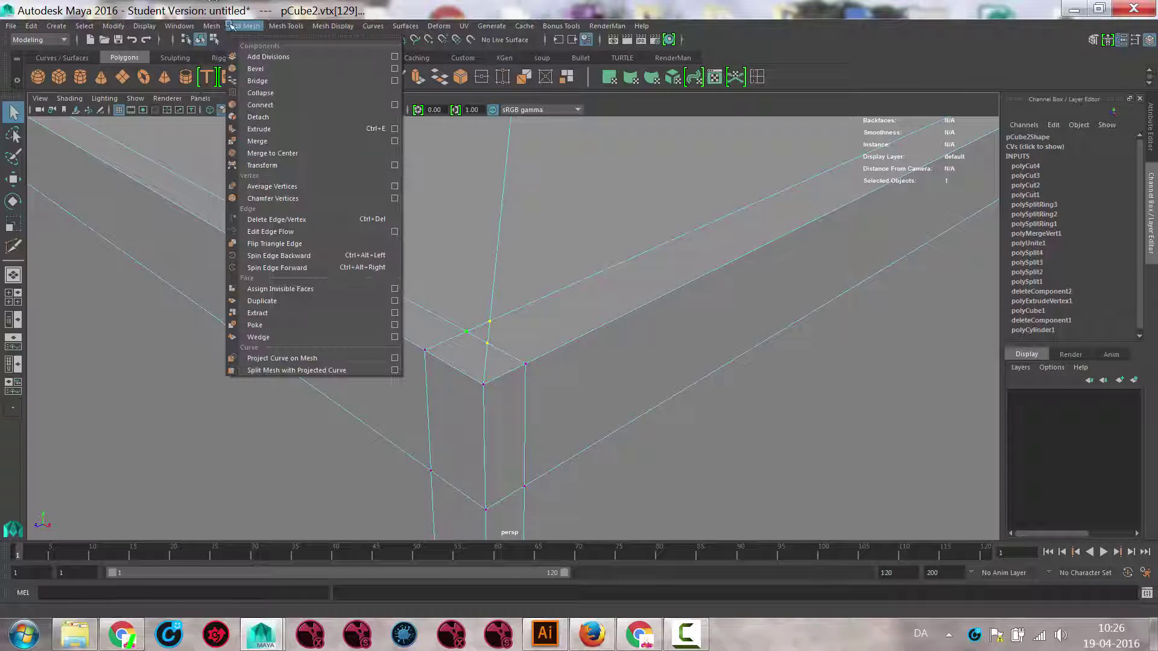
{"action": "left_click", "coordinate": [264, 153]}
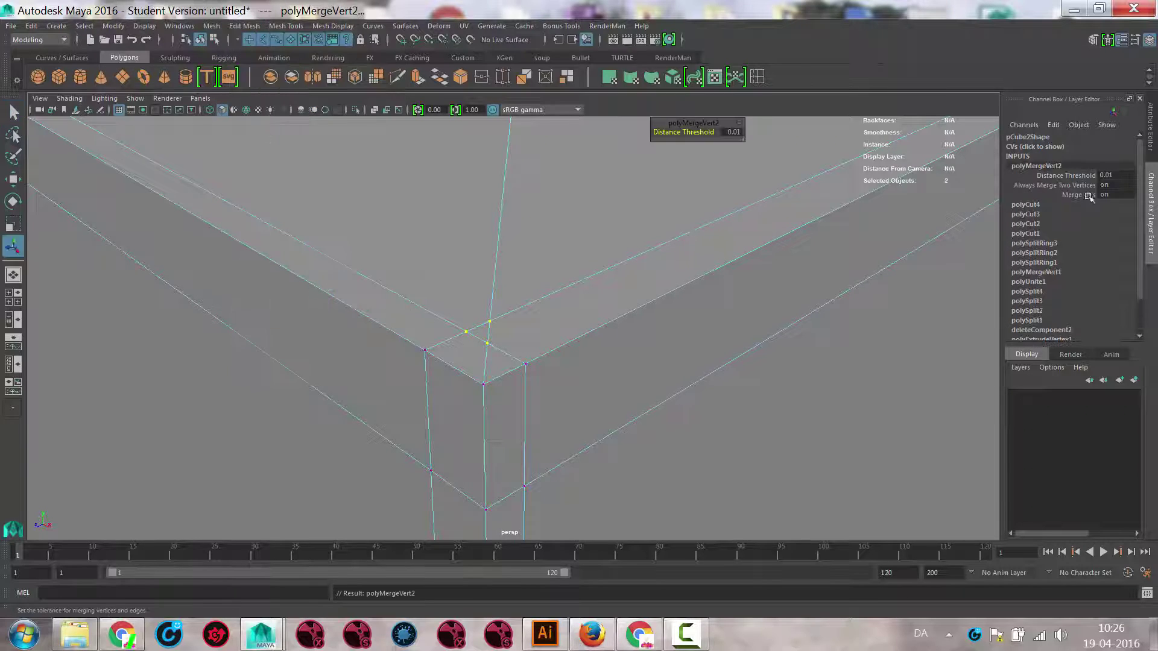
{"action": "left_click", "coordinate": [1060, 176]}
{"action": "middle_click_drag", "start_coordinate": [687, 201], "coordinate": [696, 201]}
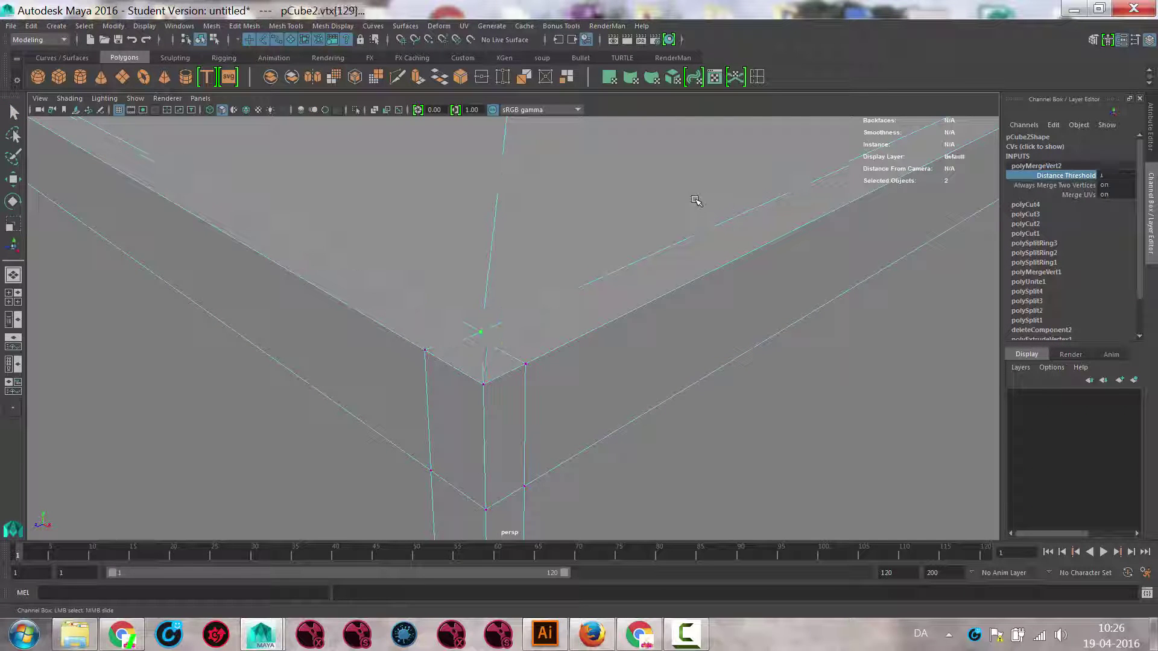
Display the mesh smoothed to check the merged corner, and turn smoothing off again
{"action": "key", "text": "3"}
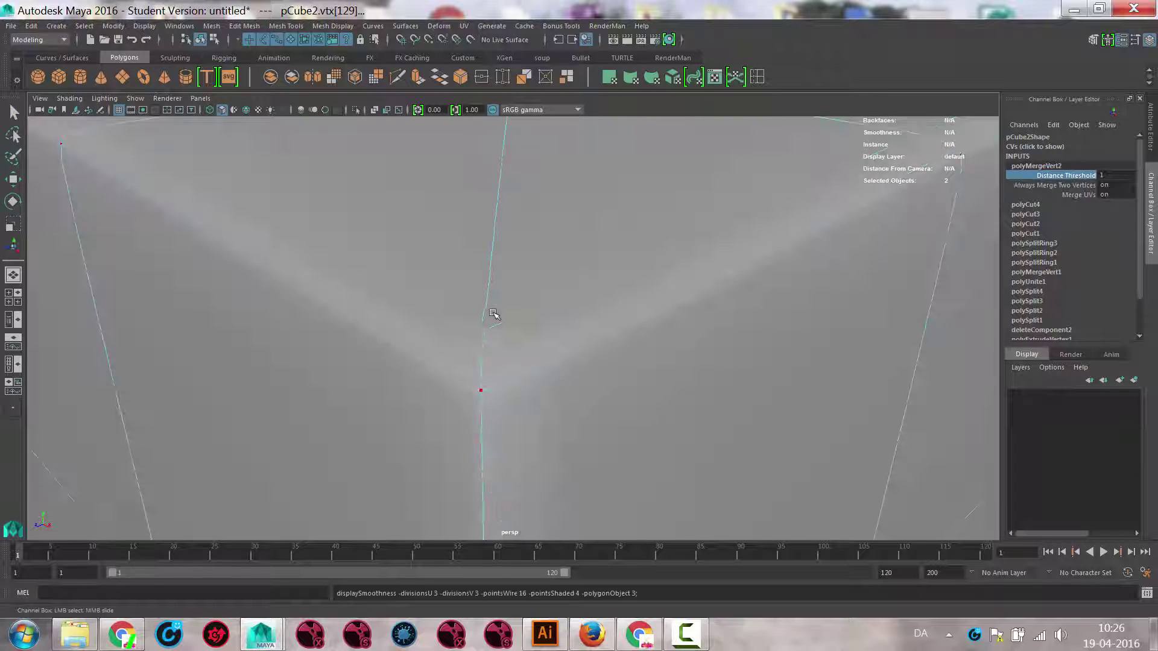
{"action": "scroll", "coordinate": [743, 308], "scroll_direction": "down", "scroll_amount": 5}
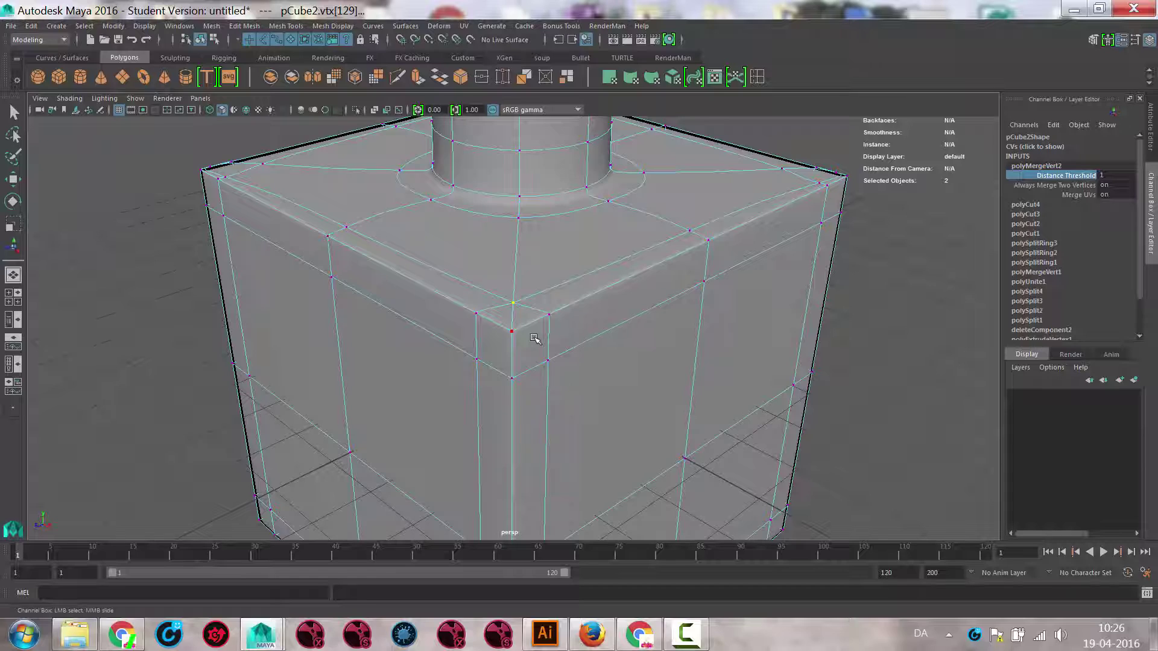
{"action": "key", "text": "1"}
Select the three crossing vertices at the next top corner of the cube and merge them to their center
{"action": "left_click_drag", "start_coordinate": [608, 322], "coordinate": [476, 335], "text": "alt"}
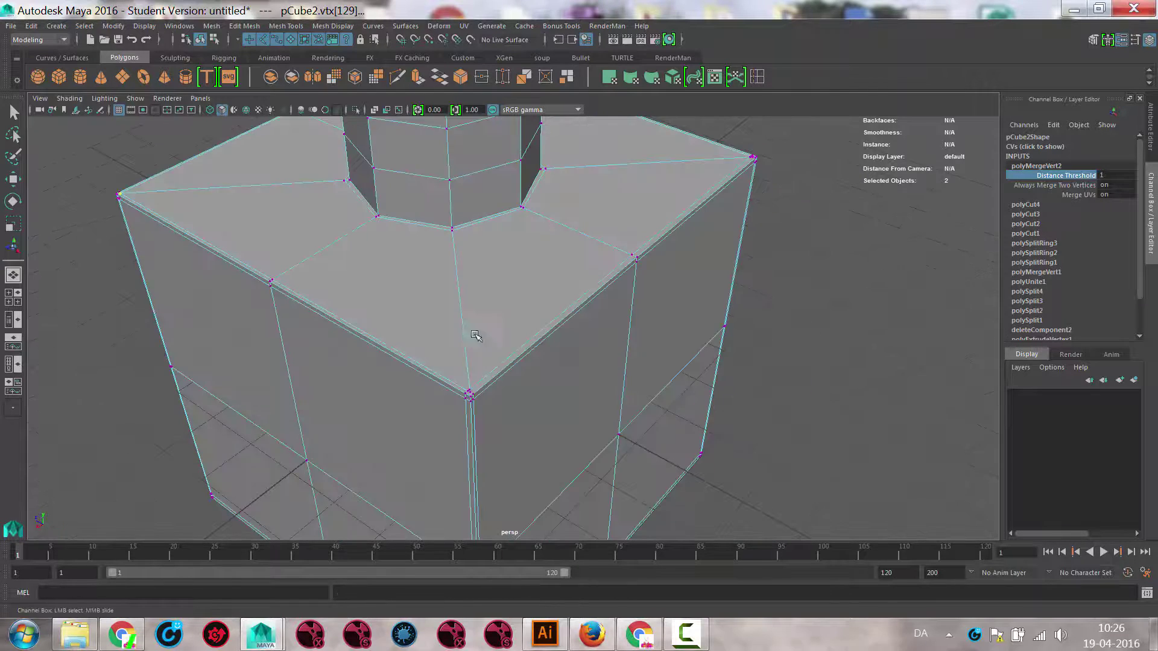
{"action": "middle_click_drag", "start_coordinate": [475, 335], "coordinate": [484, 285], "text": "alt"}
{"action": "right_click_drag", "start_coordinate": [484, 285], "coordinate": [839, 309], "text": "alt"}
{"action": "middle_click_drag", "start_coordinate": [537, 302], "coordinate": [589, 302], "text": "alt"}
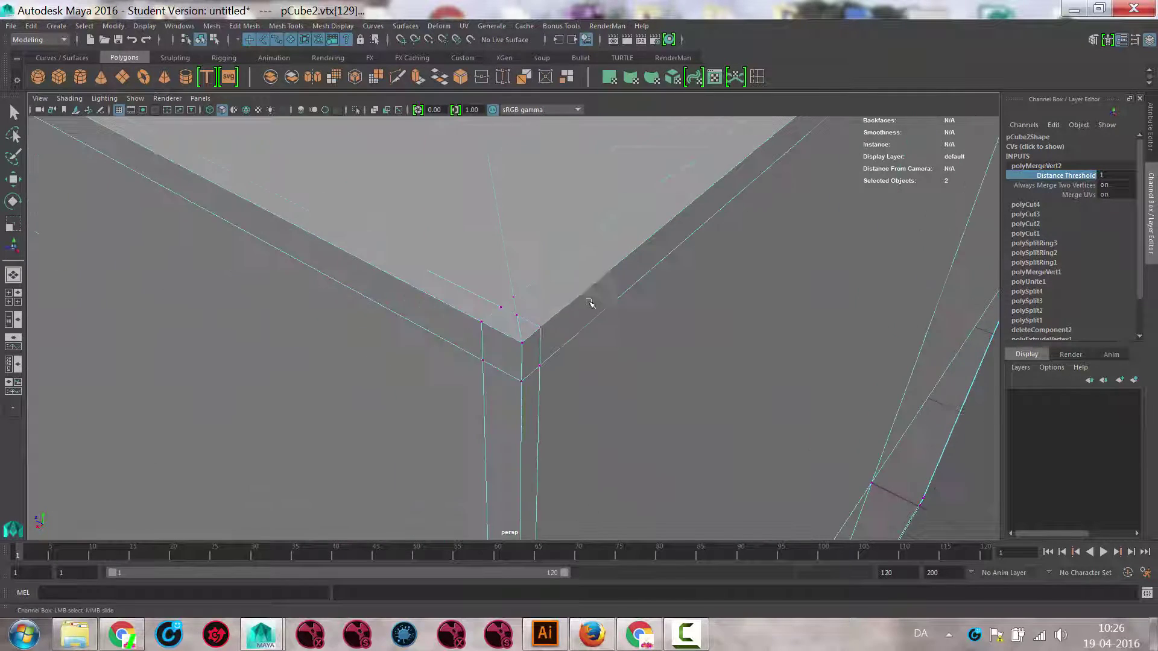
{"action": "scroll", "coordinate": [597, 323], "scroll_direction": "up", "scroll_amount": 3}
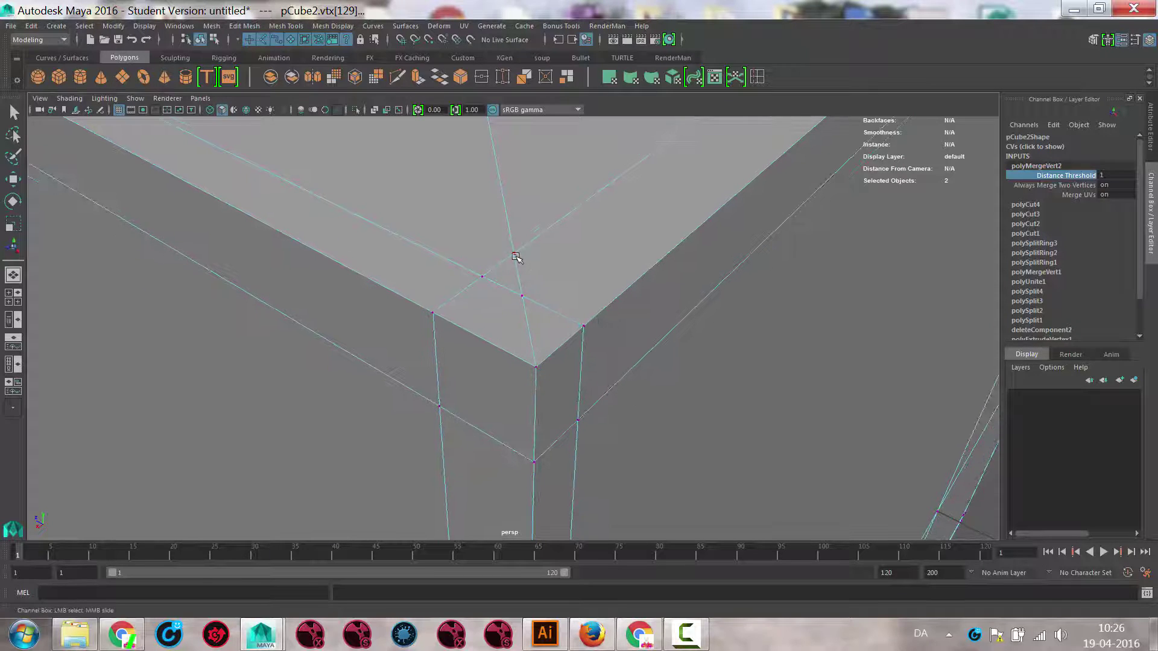
{"action": "left_click", "coordinate": [514, 254]}
{"action": "key", "text": "t"}
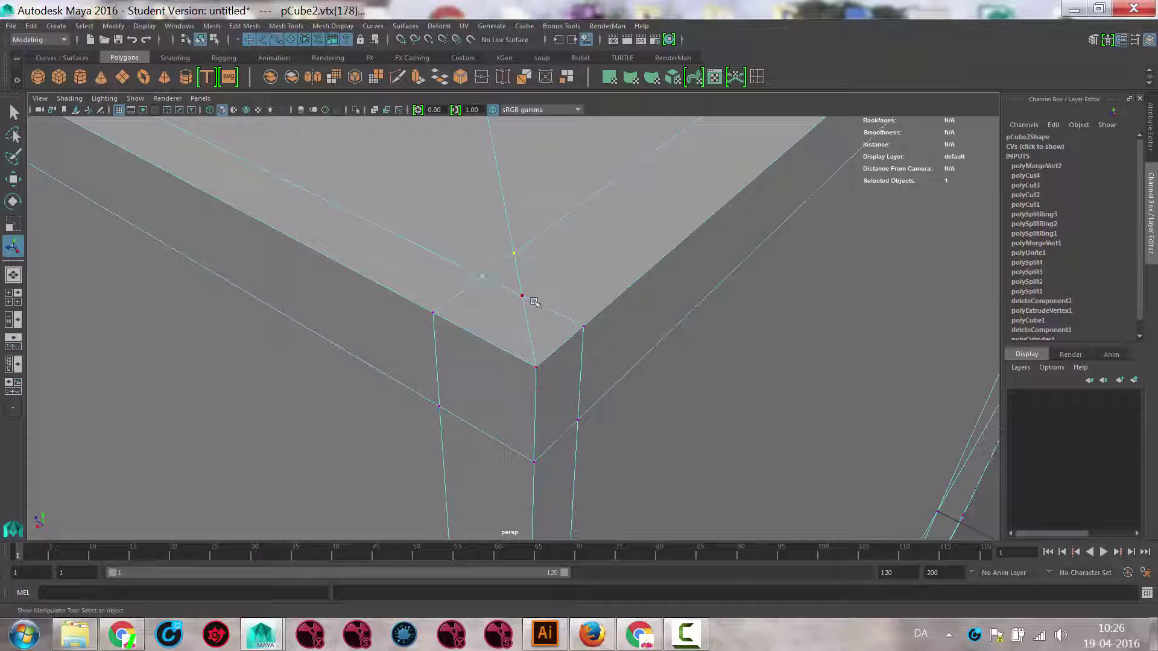
{"action": "left_click", "coordinate": [244, 25]}
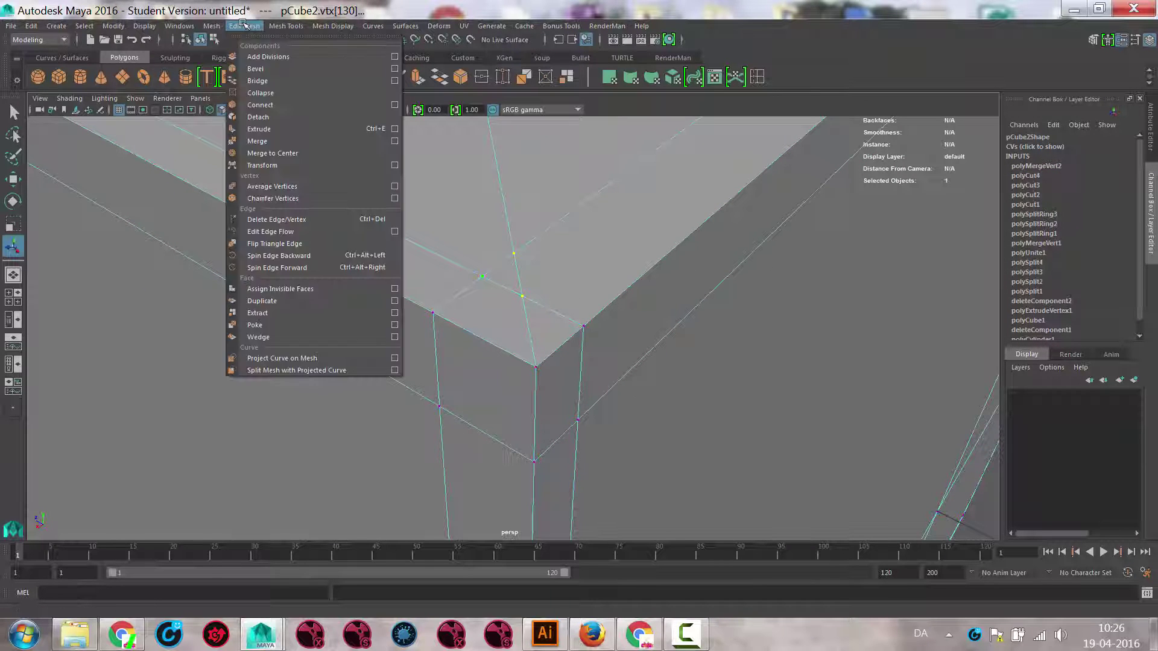
{"action": "left_click", "coordinate": [258, 153]}
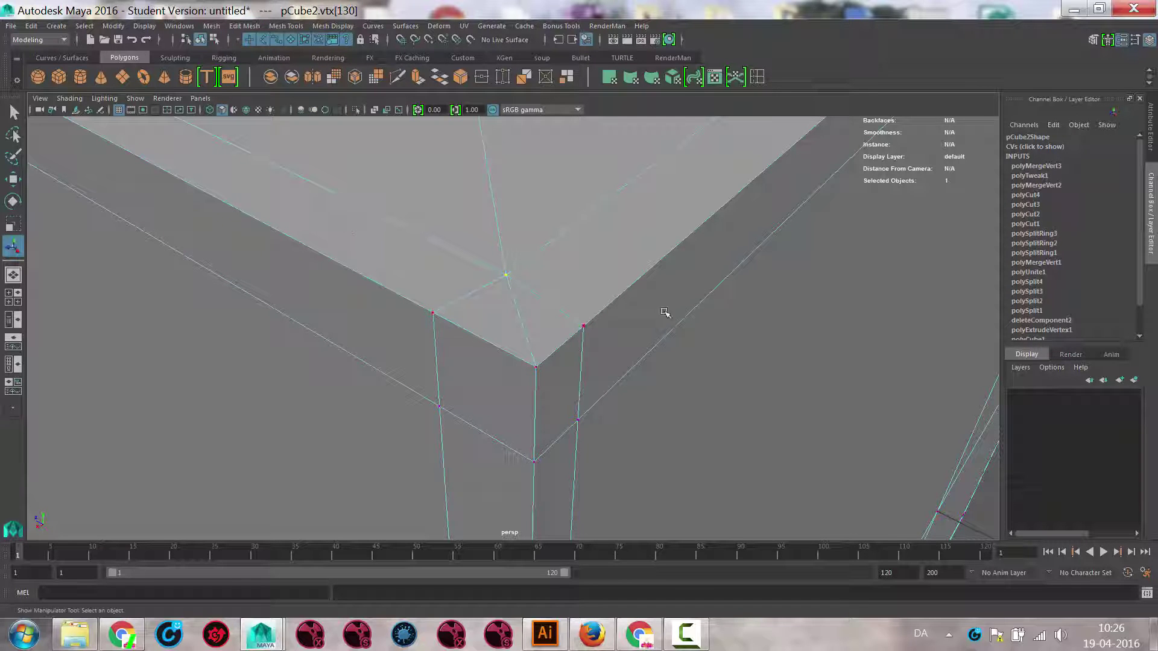
Repeat Merge to Center on the three crossing vertices at the cube's third top corner
{"action": "left_click_drag", "start_coordinate": [664, 312], "coordinate": [391, 309], "text": "alt"}
{"action": "left_click_drag", "start_coordinate": [481, 348], "coordinate": [582, 398], "text": "alt"}
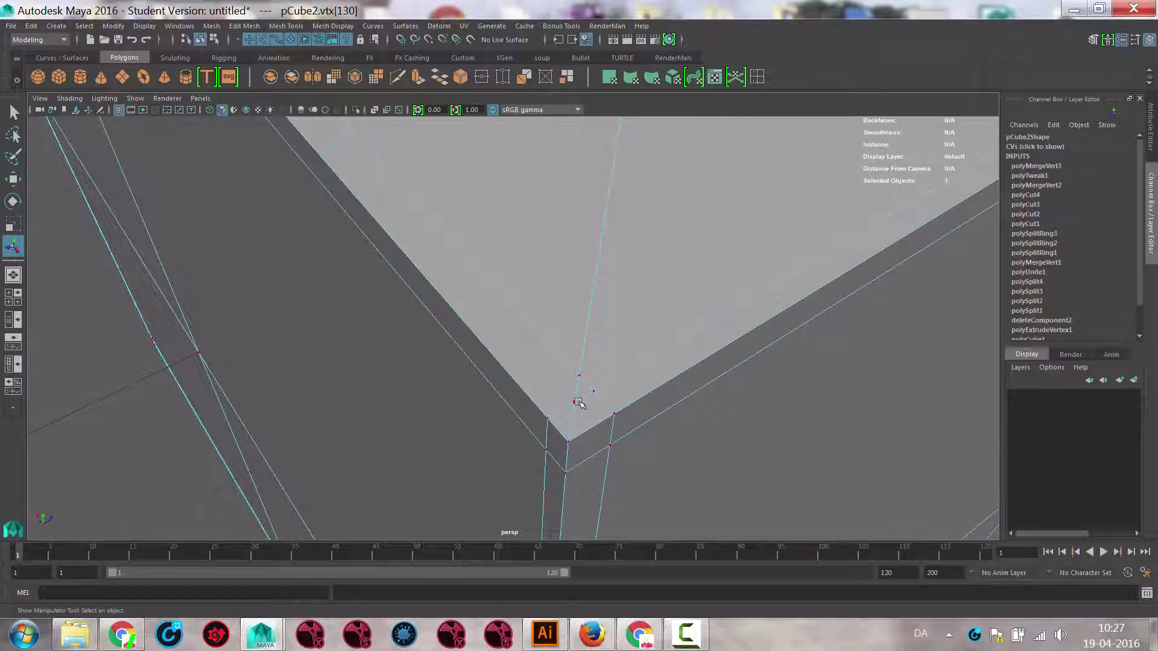
{"action": "left_click", "coordinate": [593, 391], "text": "shift"}
{"action": "key", "text": "g"}
Repeat Merge to Center on the three crossing vertices at the cube's fourth and last top corner
{"action": "left_click_drag", "start_coordinate": [612, 318], "coordinate": [362, 322], "text": "alt"}
{"action": "middle_click_drag", "start_coordinate": [714, 330], "coordinate": [666, 291], "text": "alt"}
{"action": "left_click_drag", "start_coordinate": [616, 317], "coordinate": [585, 320], "text": "alt"}
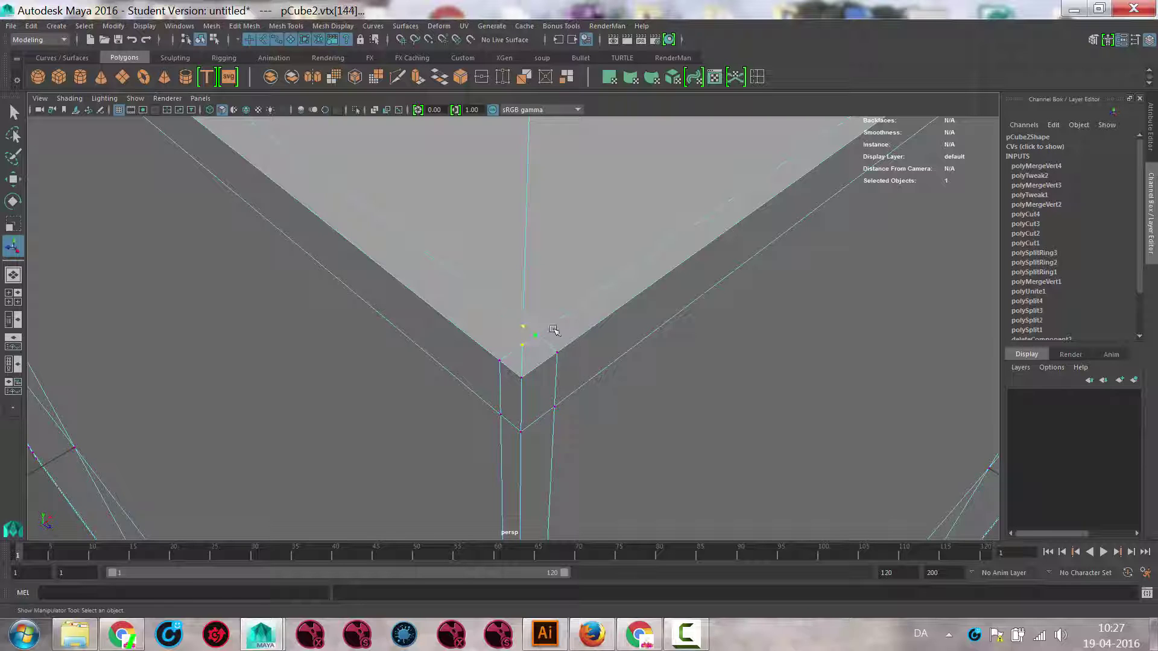
{"action": "key", "text": "g"}
Display the mesh smoothed and switch it from vertex editing back to object mode
{"action": "right_click_drag", "start_coordinate": [645, 317], "coordinate": [518, 323], "text": "alt"}
{"action": "key", "text": "3"}
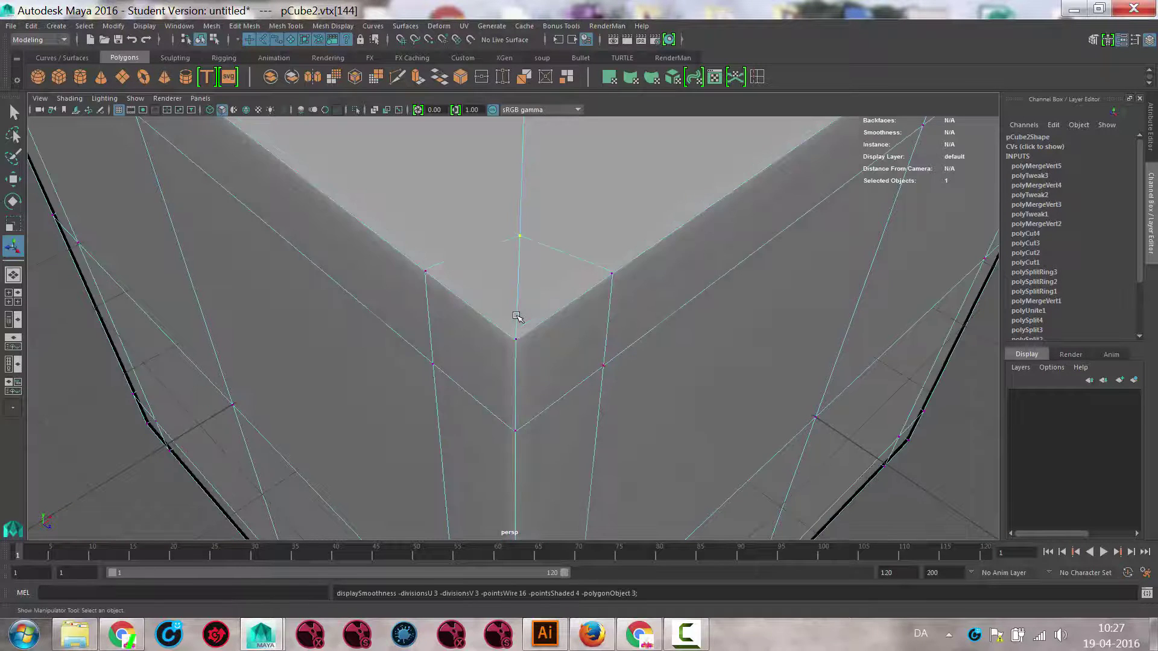
{"action": "right_click_drag", "start_coordinate": [625, 331], "coordinate": [525, 287], "text": "alt"}
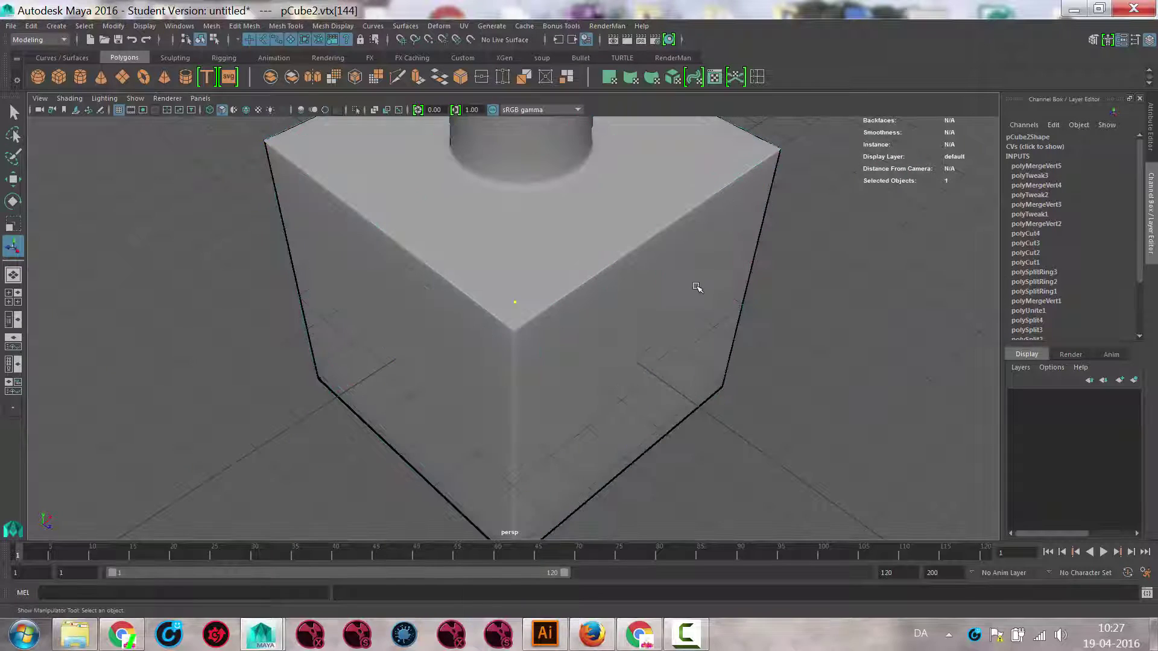
{"action": "left_click_drag", "start_coordinate": [762, 326], "coordinate": [513, 236], "text": "alt"}
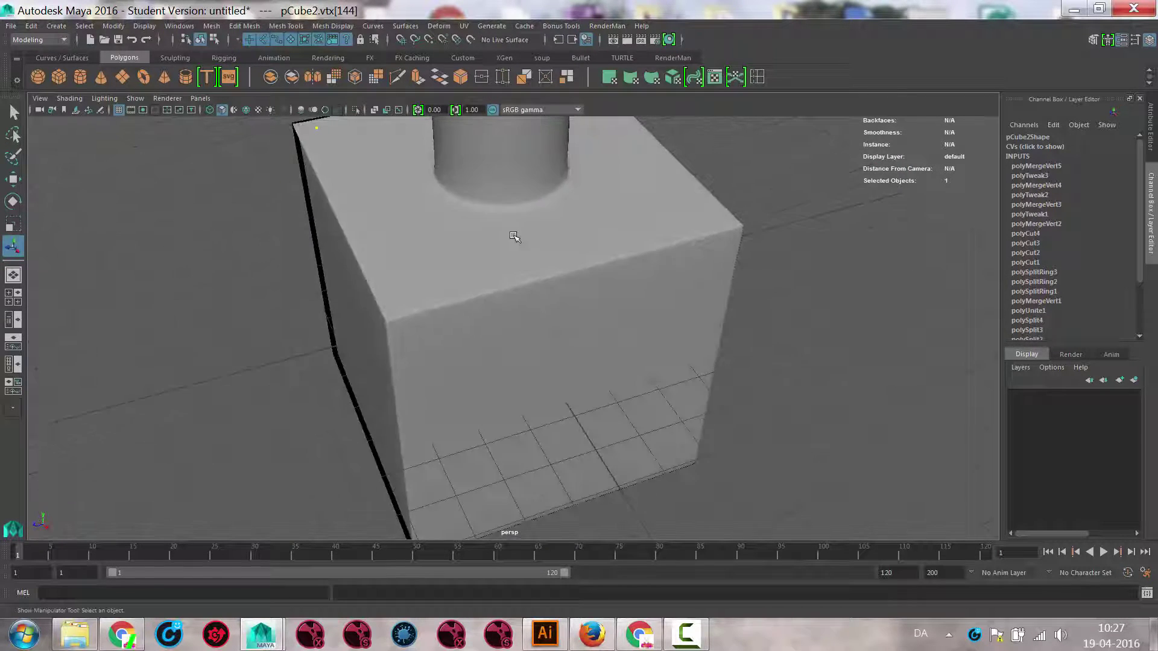
{"action": "middle_click_drag", "start_coordinate": [514, 237], "coordinate": [545, 338], "text": "alt"}
{"action": "right_click_drag", "start_coordinate": [447, 287], "coordinate": [492, 266]}
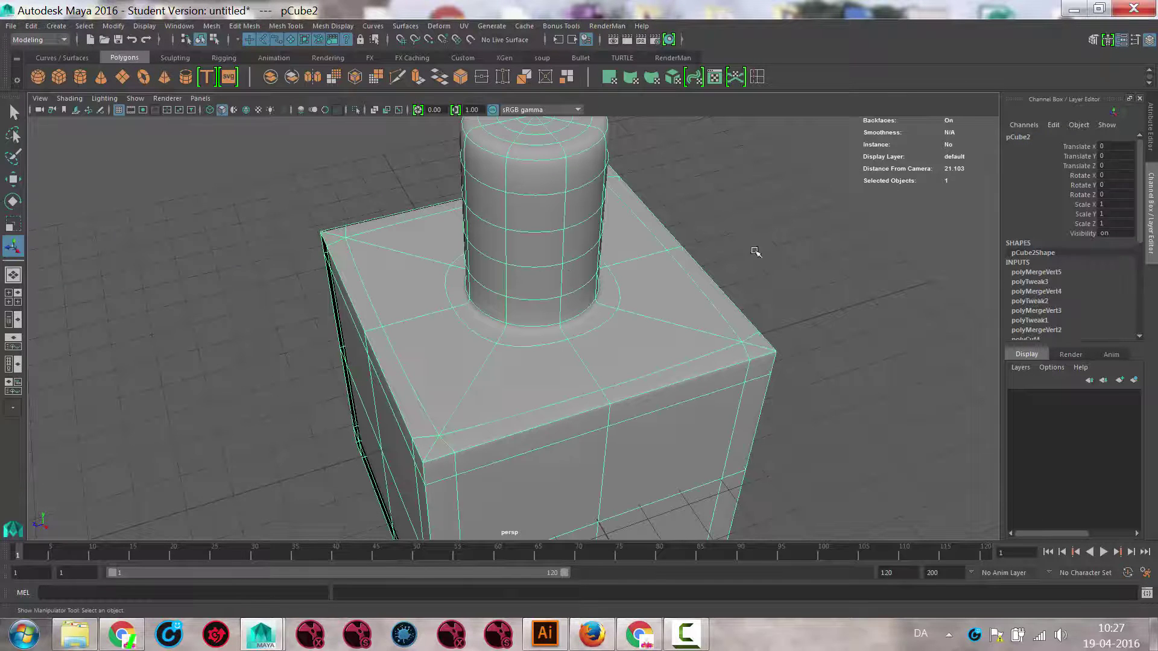
Deselect the mesh and examine the smoothed cube's corners, edges and underside from several angles
{"action": "left_click_drag", "start_coordinate": [840, 246], "coordinate": [775, 228], "text": "alt"}
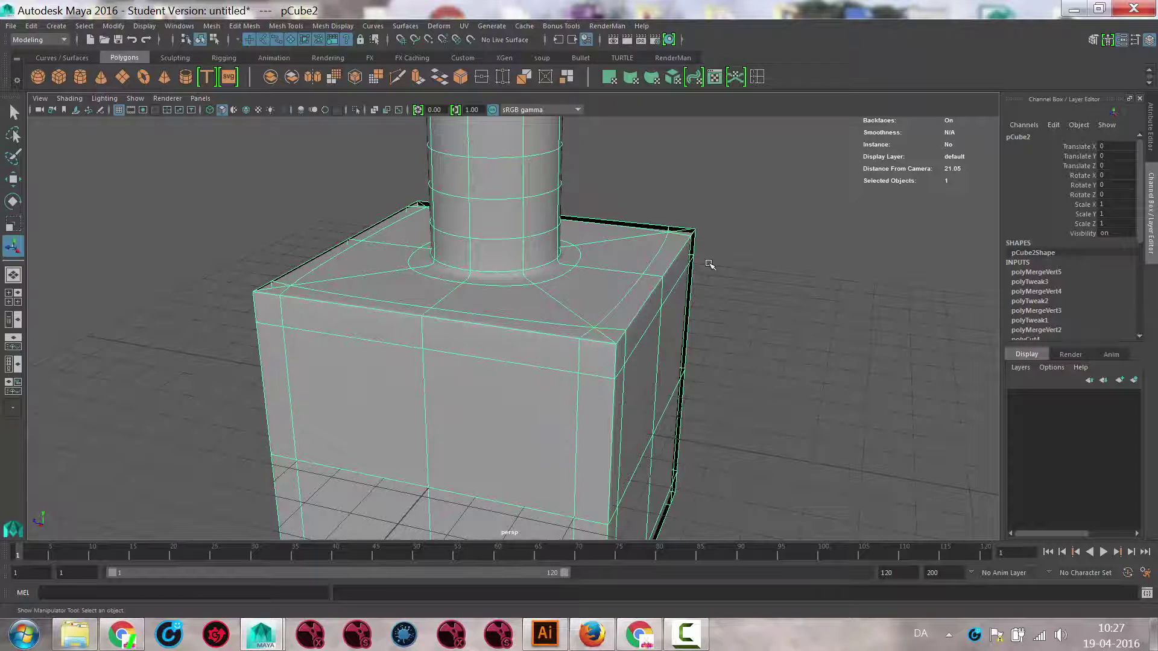
{"action": "left_click_drag", "start_coordinate": [738, 263], "coordinate": [679, 250], "text": "alt"}
{"action": "left_click", "coordinate": [696, 184]}
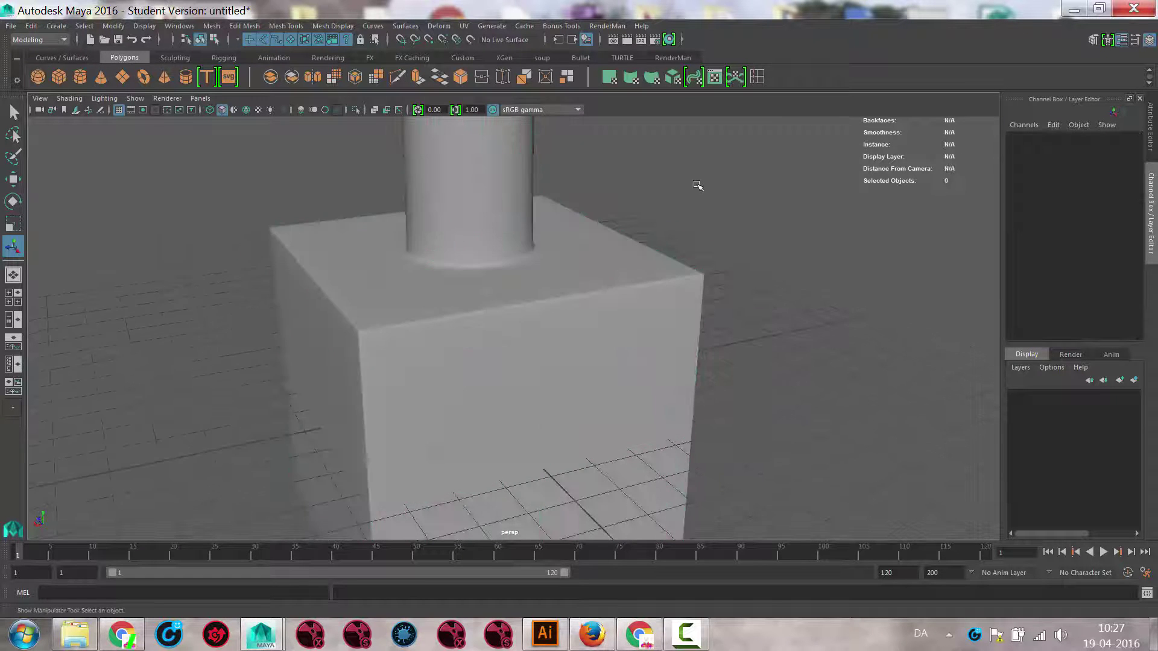
{"action": "left_click_drag", "start_coordinate": [696, 184], "coordinate": [726, 217], "text": "alt"}
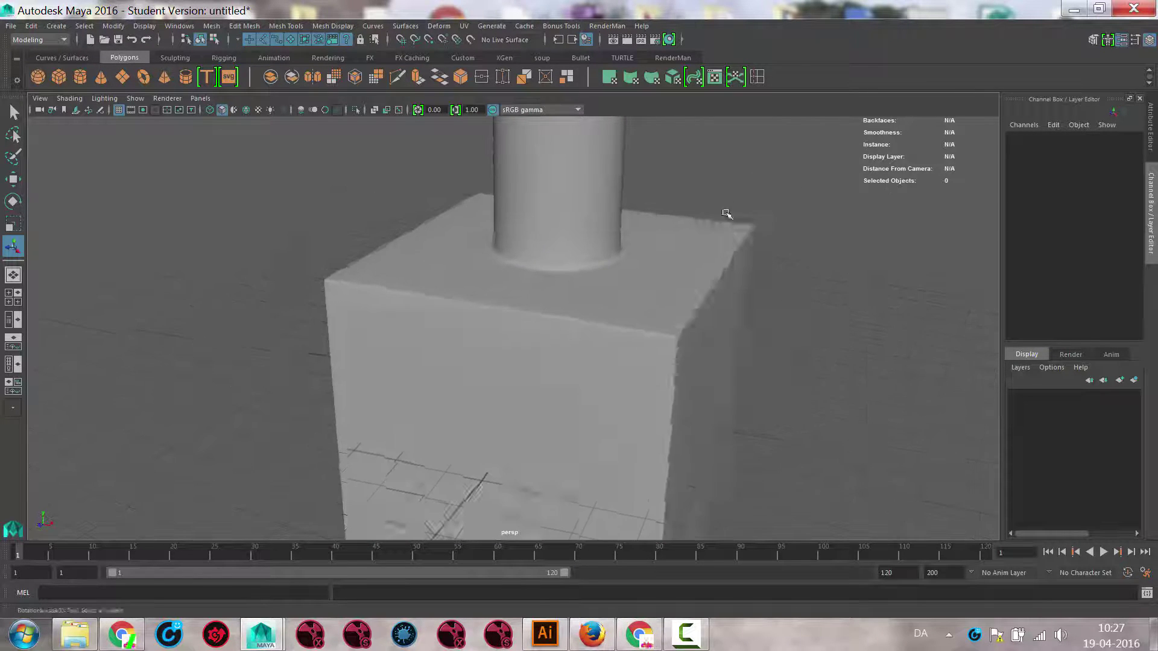
{"action": "right_click_drag", "start_coordinate": [726, 217], "coordinate": [1019, 218], "text": "alt"}
{"action": "left_click_drag", "start_coordinate": [853, 313], "coordinate": [817, 199], "text": "alt"}
{"action": "right_click_drag", "start_coordinate": [816, 199], "coordinate": [718, 255], "text": "alt"}
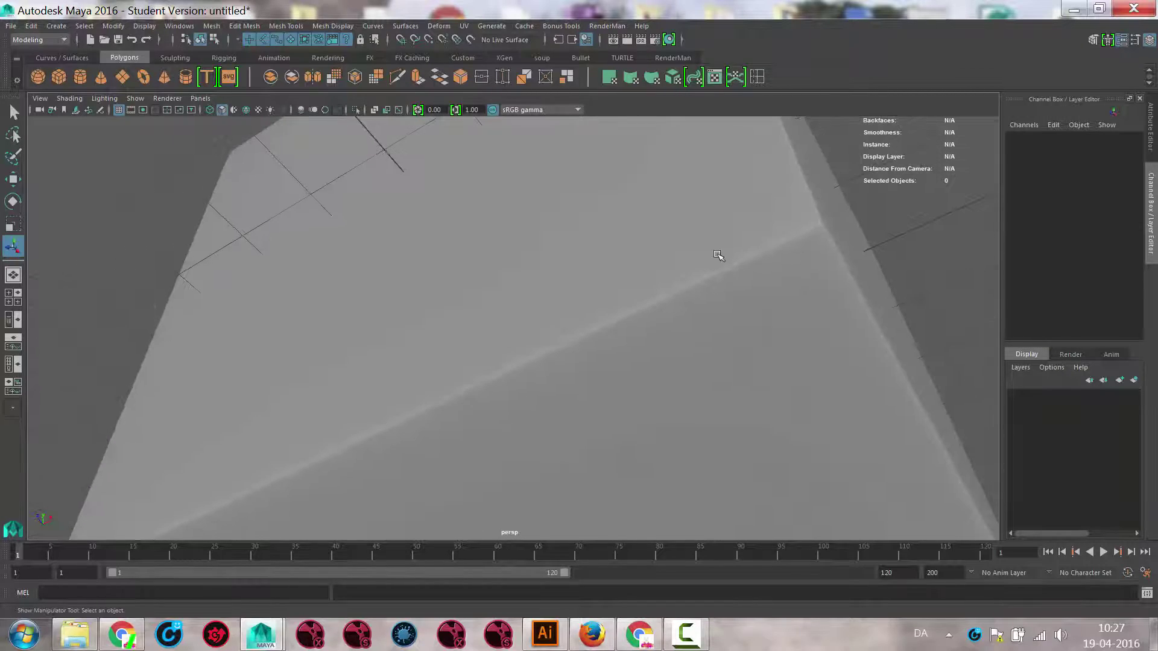
In edge mode, delete the short diagonal edges between the merged vertices and the outer corners at two of the cube's top corners
{"action": "left_click", "coordinate": [839, 287]}
{"action": "left_click_drag", "start_coordinate": [803, 200], "coordinate": [749, 263], "text": "alt"}
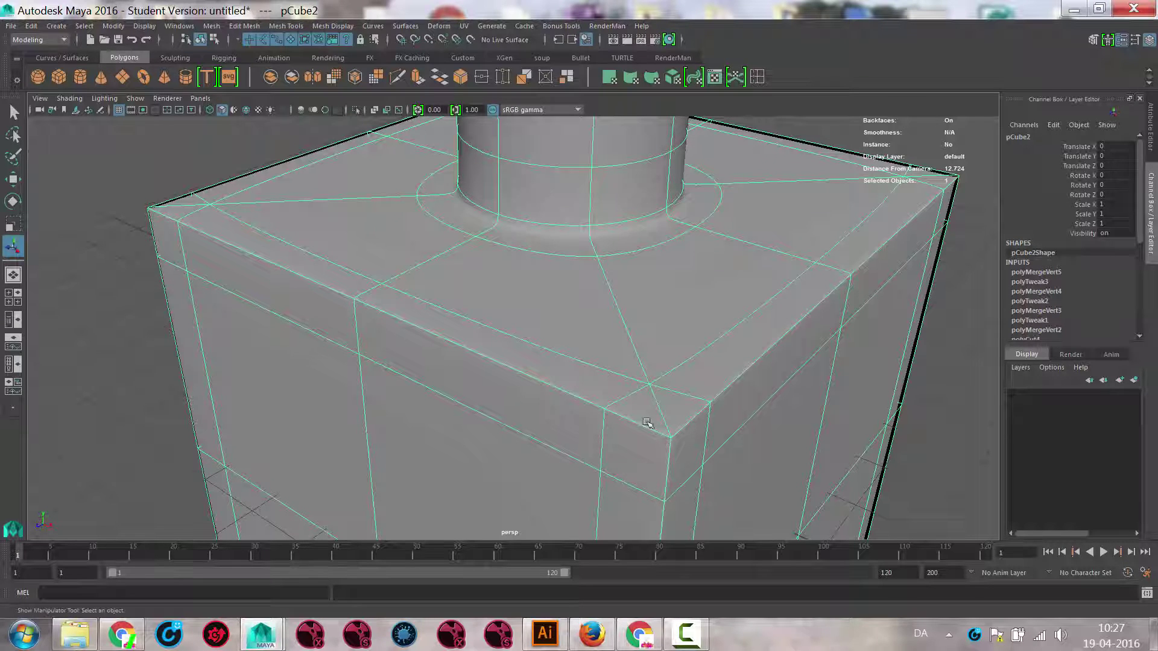
{"action": "right_click_drag", "start_coordinate": [665, 415], "coordinate": [663, 271]}
{"action": "left_click", "coordinate": [659, 406]}
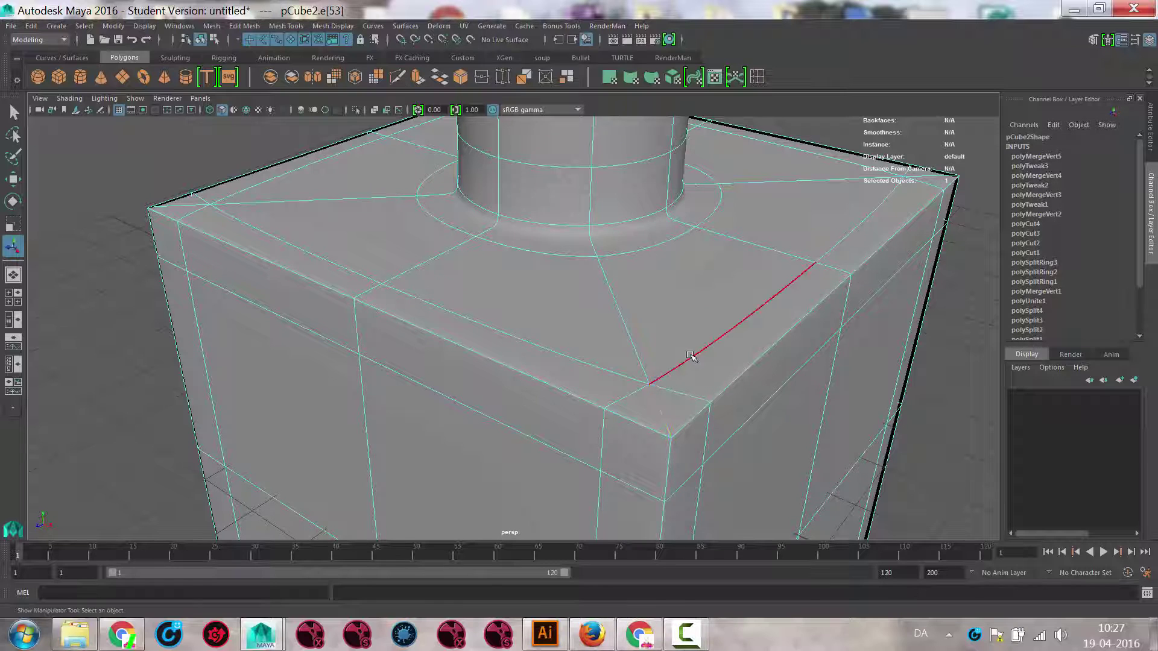
{"action": "key", "text": "Delete"}
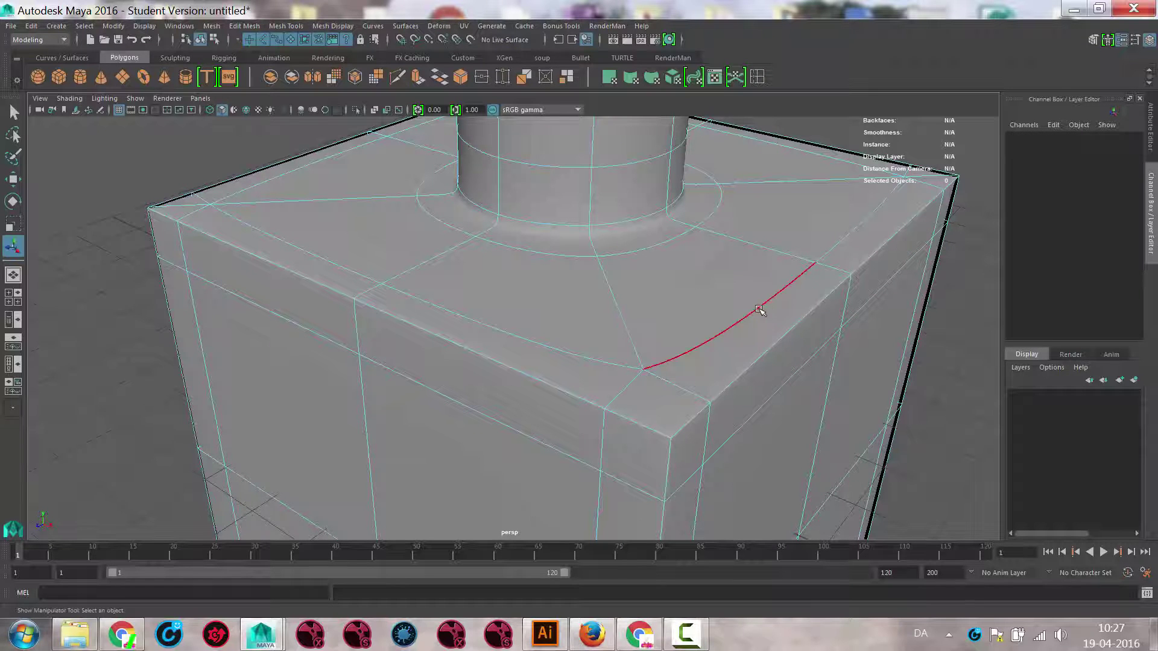
{"action": "left_click", "coordinate": [185, 203]}
{"action": "key", "text": "Delete"}
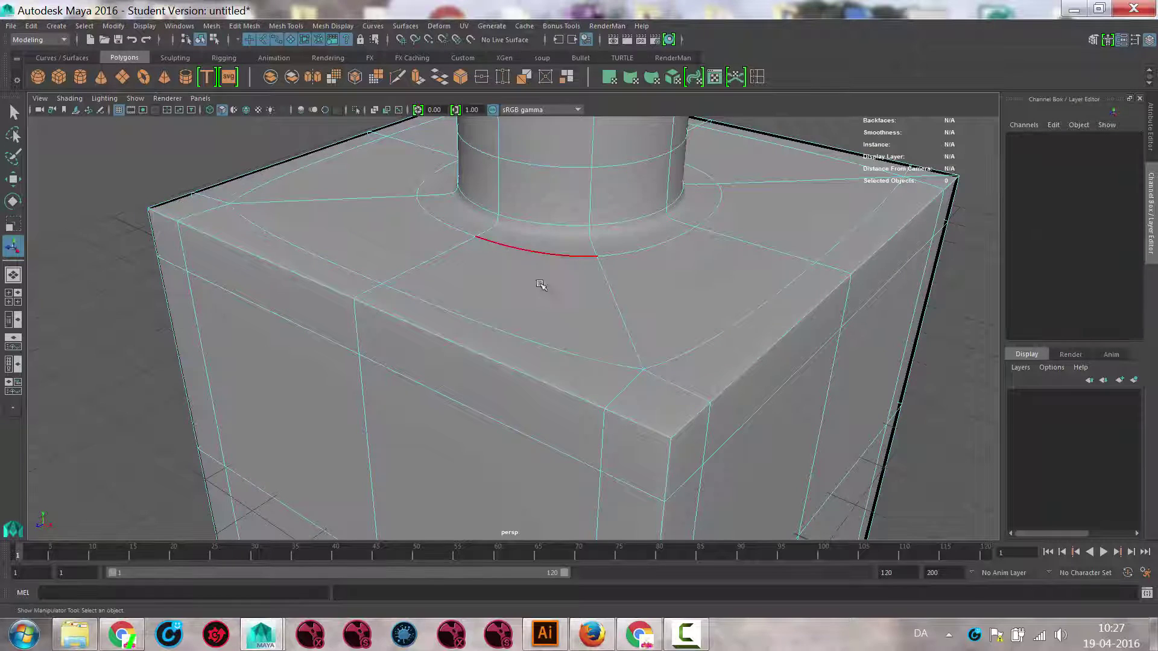
Delete the short diagonal corner edges at the cube's remaining two top corners
{"action": "left_click_drag", "start_coordinate": [543, 284], "coordinate": [439, 298], "text": "alt"}
{"action": "left_click", "coordinate": [862, 461]}
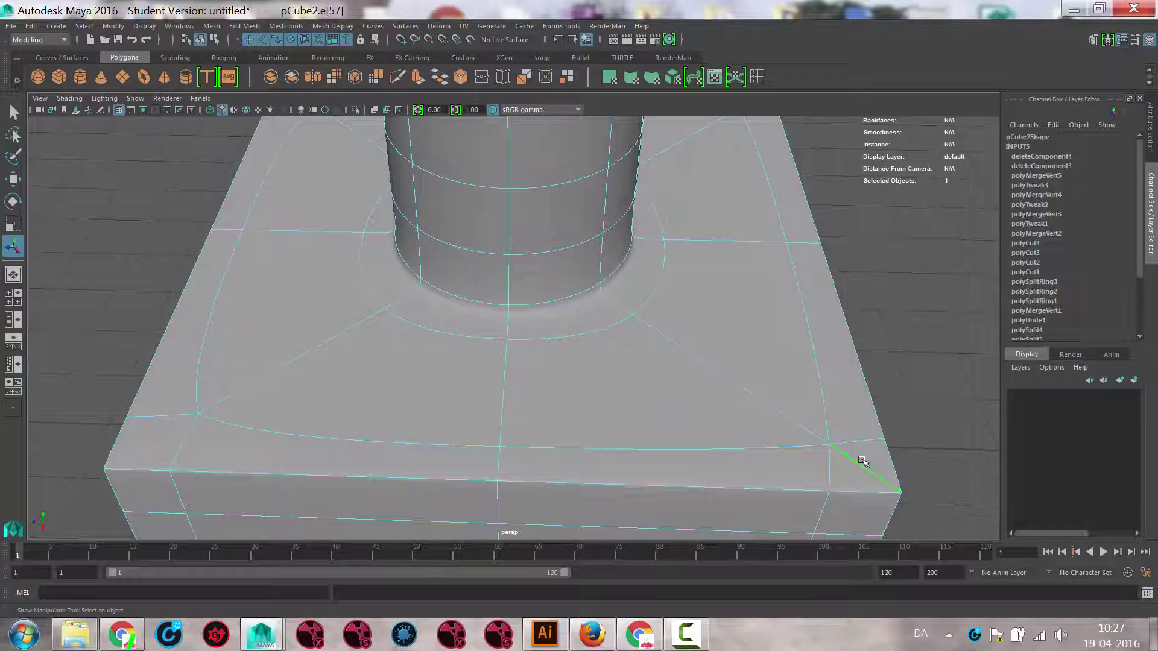
{"action": "key", "text": "Delete"}
{"action": "left_click_drag", "start_coordinate": [808, 422], "coordinate": [787, 389], "text": "alt"}
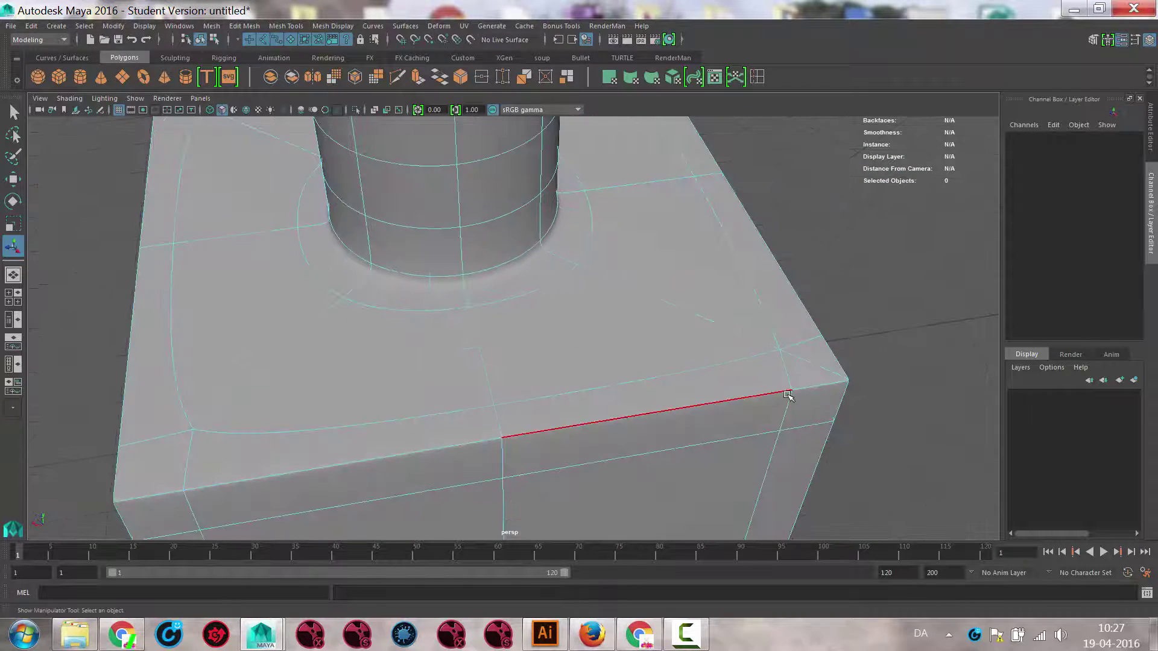
{"action": "left_click", "coordinate": [800, 367]}
{"action": "key", "text": "Delete"}
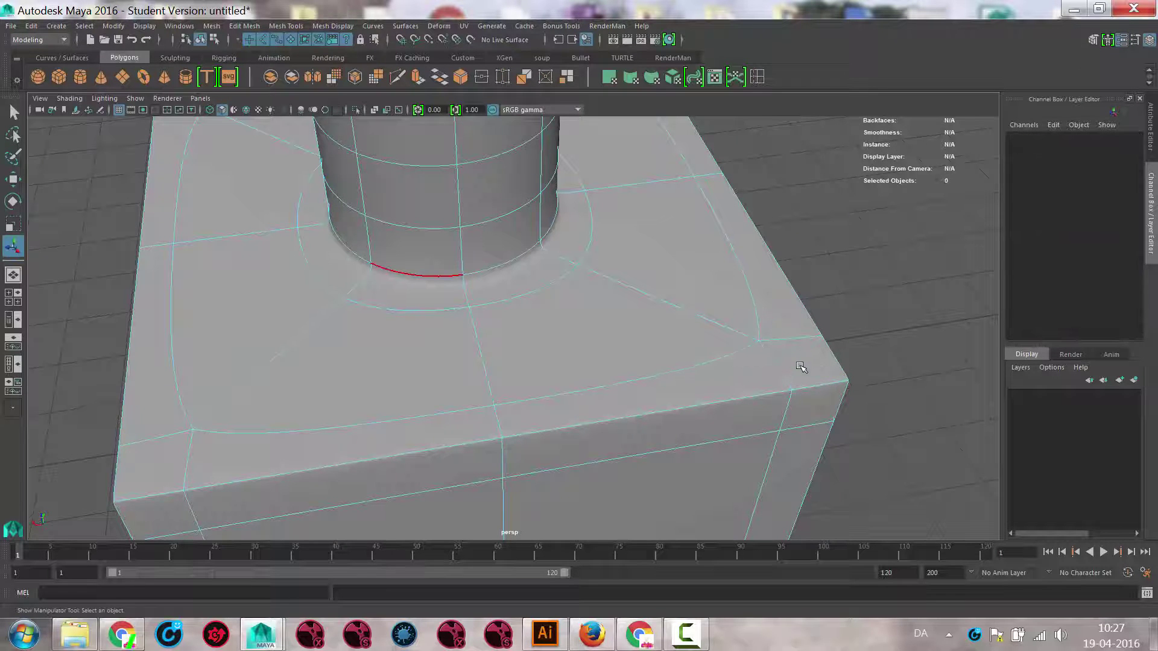
Return the mesh to object mode and deselect it to show the smoothed shape without its wireframe
{"action": "left_click_drag", "start_coordinate": [840, 357], "coordinate": [590, 375], "text": "alt"}
{"action": "right_click_drag", "start_coordinate": [589, 301], "coordinate": [535, 317]}
{"action": "left_click", "coordinate": [1135, 484]}
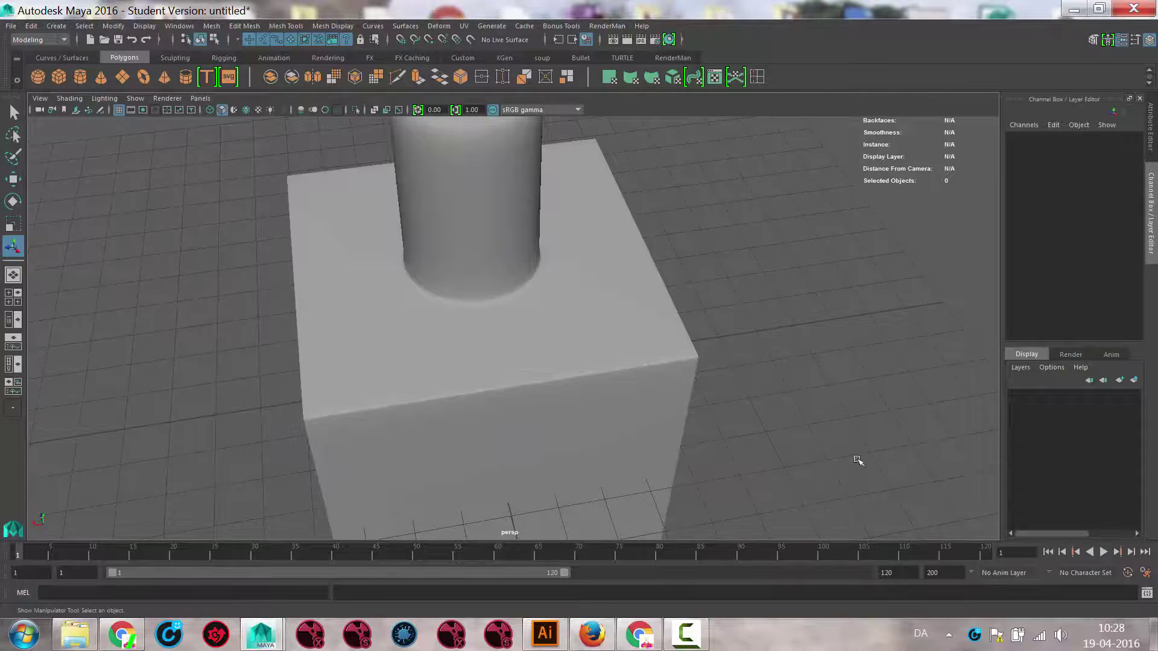
Select and frame the merged mesh, and show its cylinder up close without smoothing
{"action": "left_click_drag", "start_coordinate": [874, 422], "coordinate": [565, 270], "text": "alt"}
{"action": "left_click", "coordinate": [566, 270]}
{"action": "key", "text": "f"}
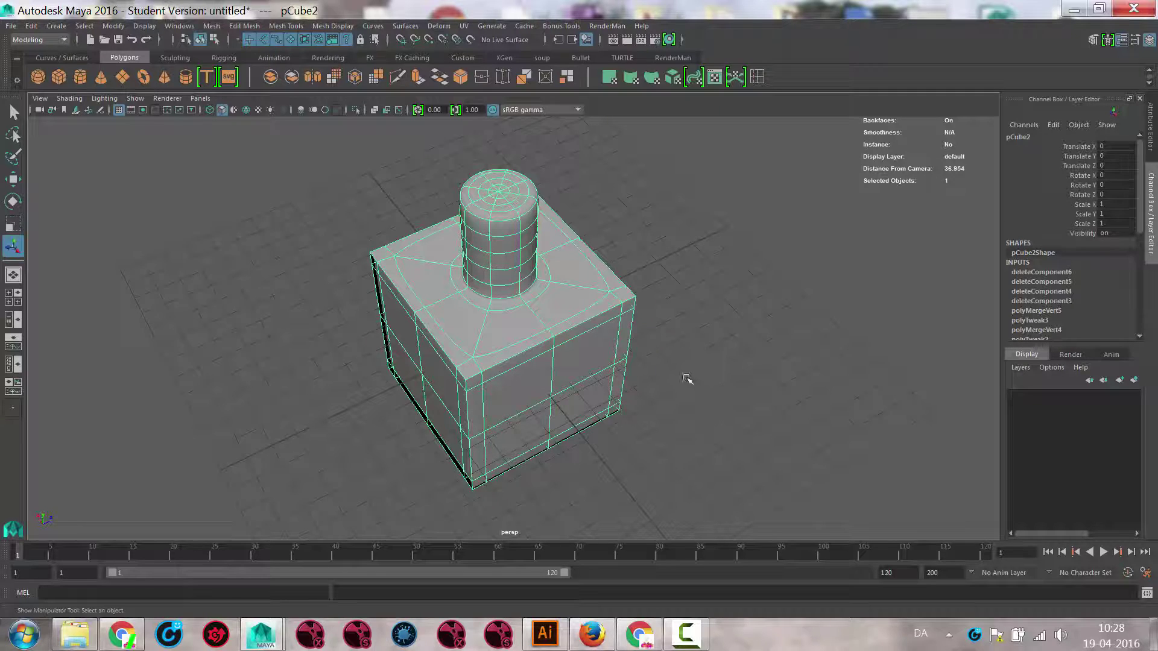
{"action": "left_click_drag", "start_coordinate": [625, 372], "coordinate": [748, 365], "text": "alt"}
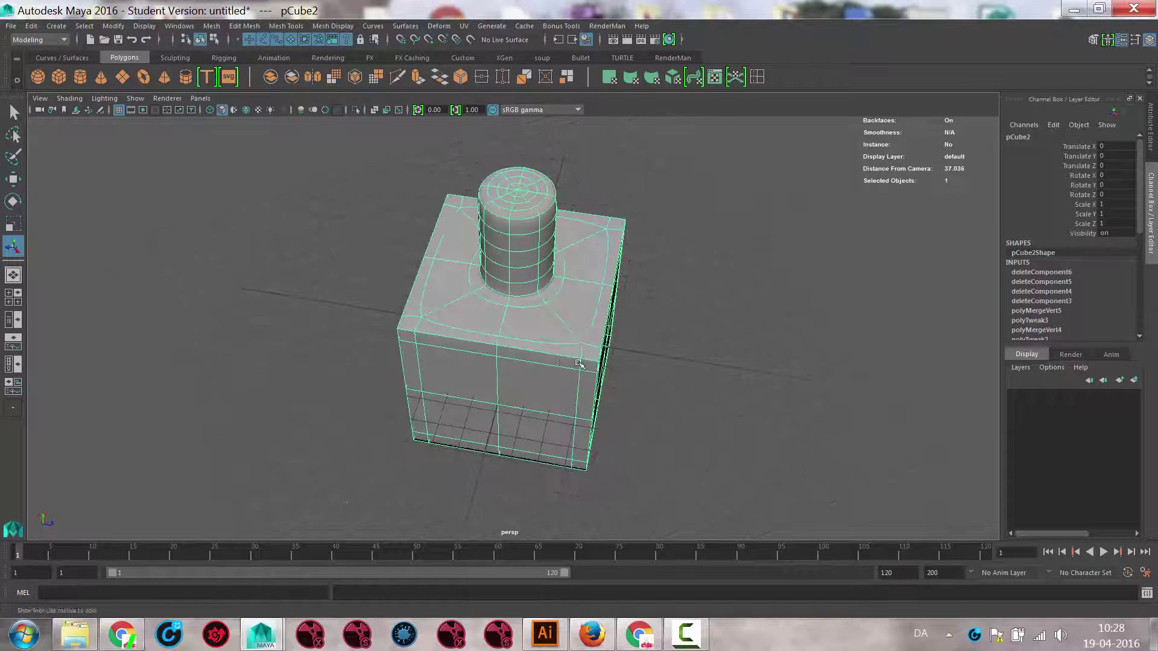
{"action": "scroll", "coordinate": [748, 365], "scroll_direction": "up", "scroll_amount": 5}
{"action": "mouse_move", "coordinate": [619, 302]}
{"action": "left_mouse_down", "text": "alt"}
{"action": "mouse_move", "coordinate": [608, 400]}
{"action": "mouse_move", "coordinate": [597, 291]}
{"action": "mouse_move", "coordinate": [551, 316]}
{"action": "mouse_move", "coordinate": [610, 319]}
{"action": "left_mouse_up", "text": "alt"}
{"action": "key", "text": "1"}
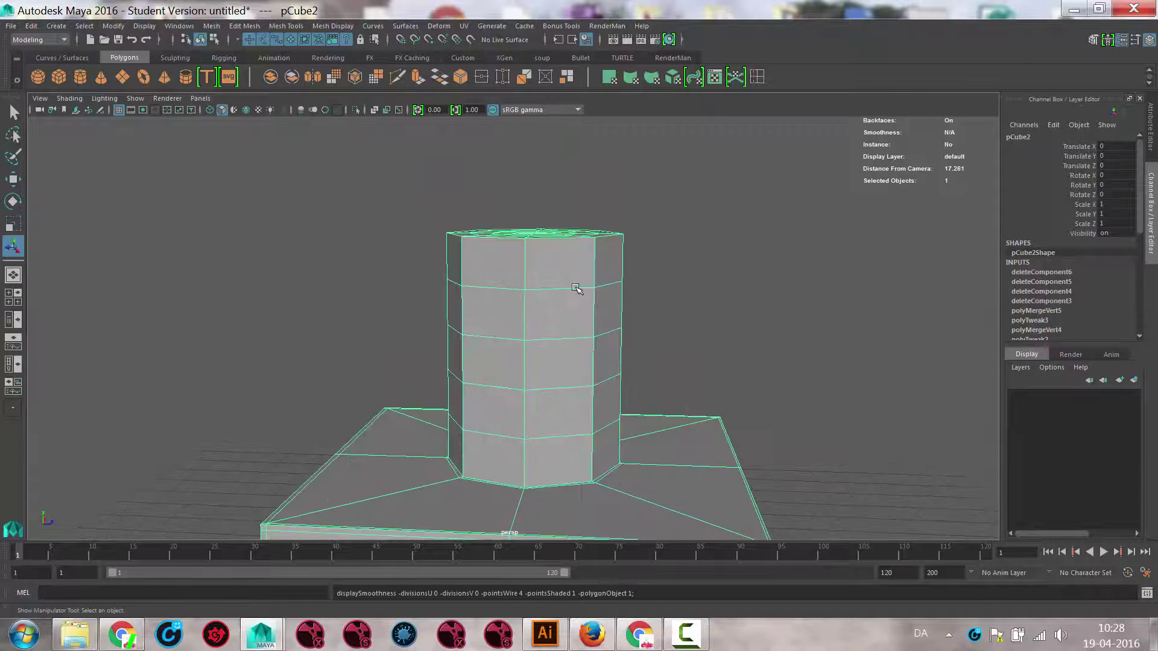
In edge mode, move the cylinder's uppermost side edge loop up near its top rim with the smooth preview on
{"action": "right_click_drag", "start_coordinate": [562, 283], "coordinate": [562, 257]}
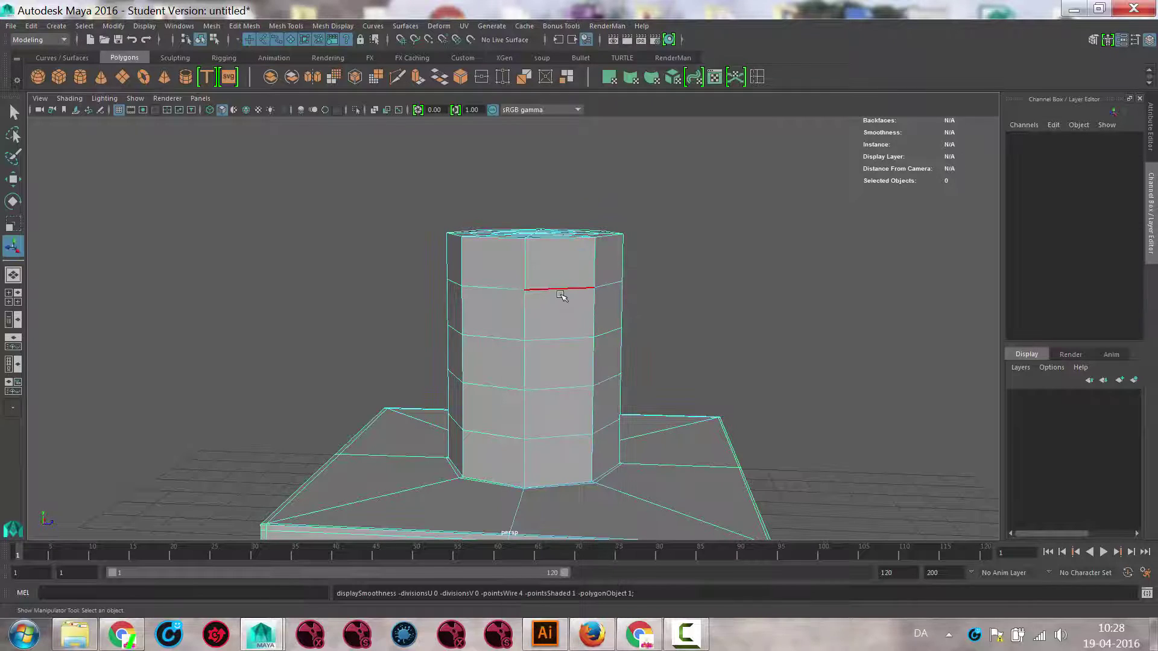
{"action": "double_click", "coordinate": [559, 289]}
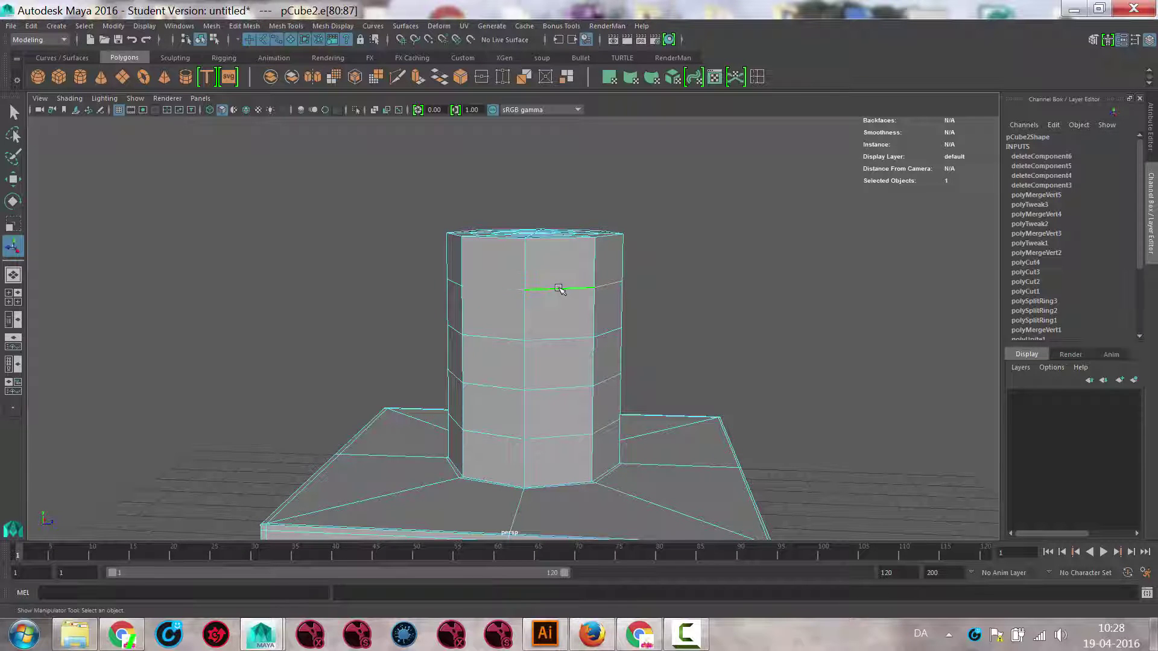
{"action": "key", "text": "3"}
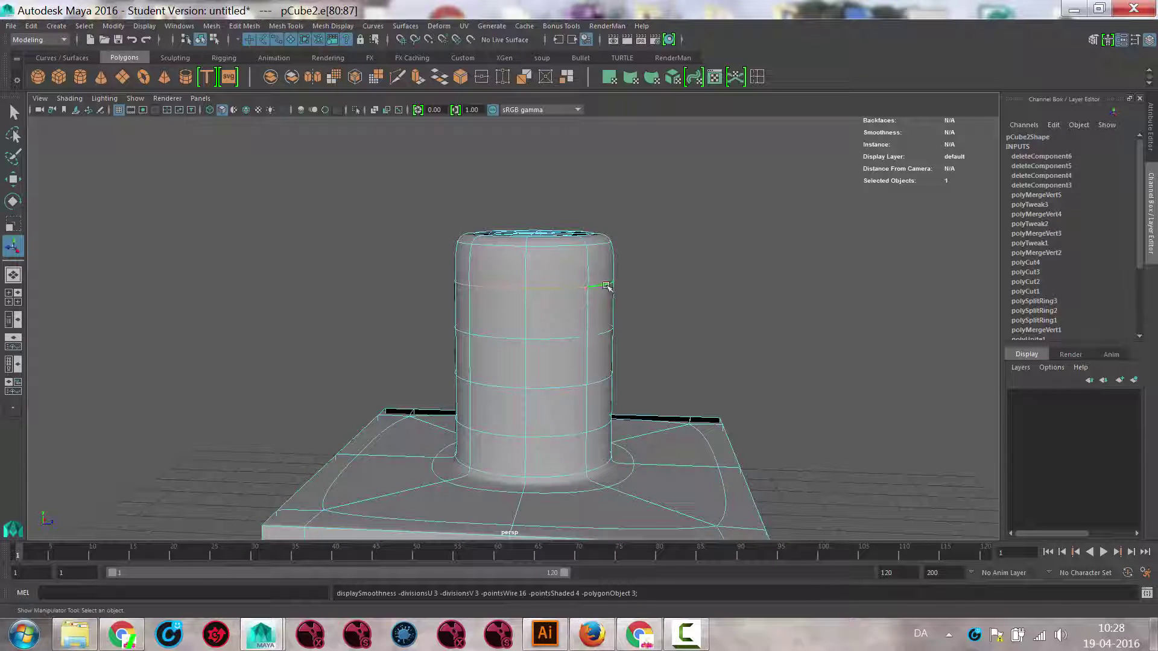
{"action": "key", "text": "w"}
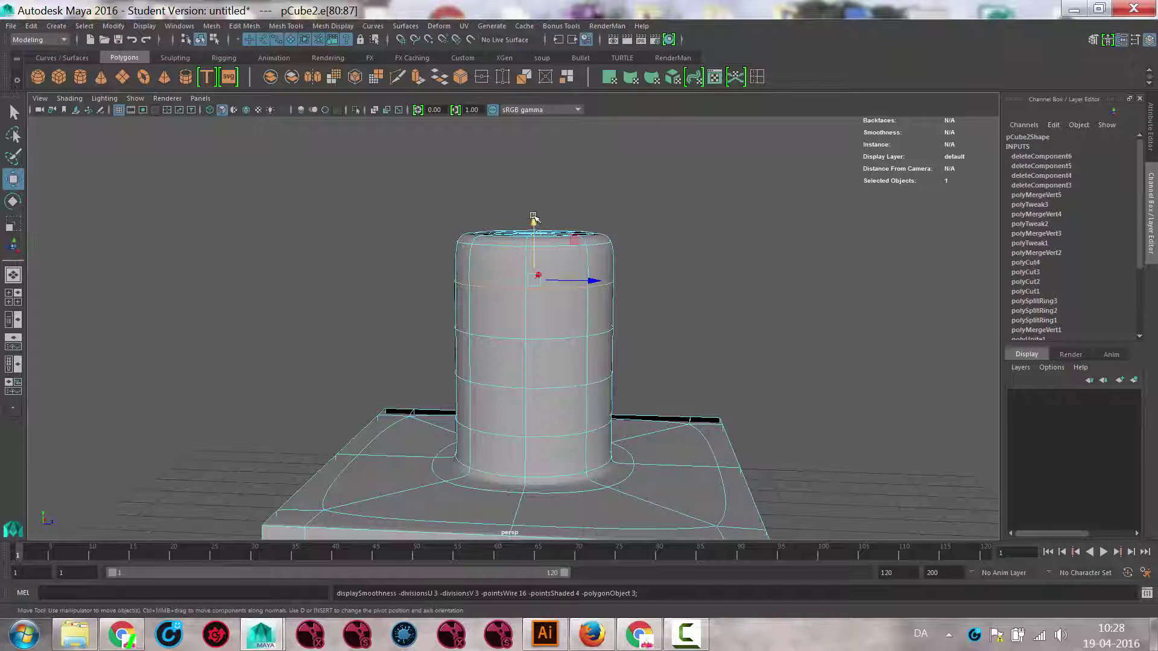
{"action": "left_click_drag", "start_coordinate": [533, 216], "coordinate": [536, 180]}
Nudge the support loop slightly closer to the cylinder's top rim in the unsmoothed display and restore the smooth preview
{"action": "left_click_drag", "start_coordinate": [615, 211], "coordinate": [609, 344], "text": "alt"}
{"action": "scroll", "coordinate": [620, 344], "scroll_direction": "up", "scroll_amount": 3}
{"action": "left_click_drag", "start_coordinate": [626, 401], "coordinate": [596, 329], "text": "alt"}
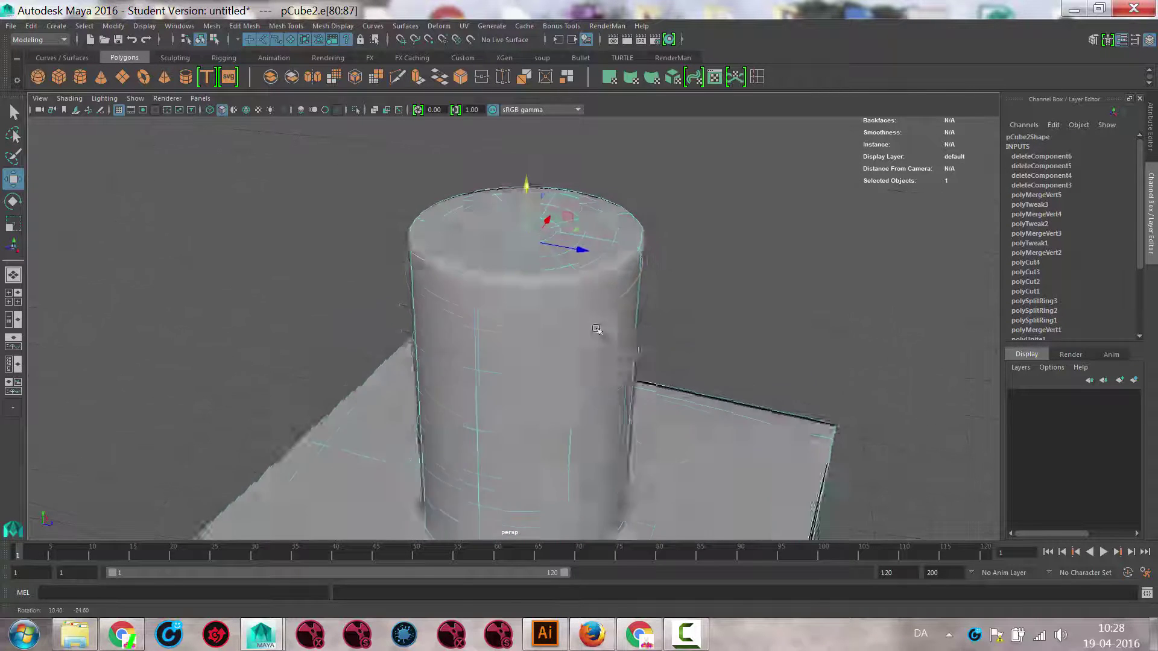
{"action": "key", "text": "1"}
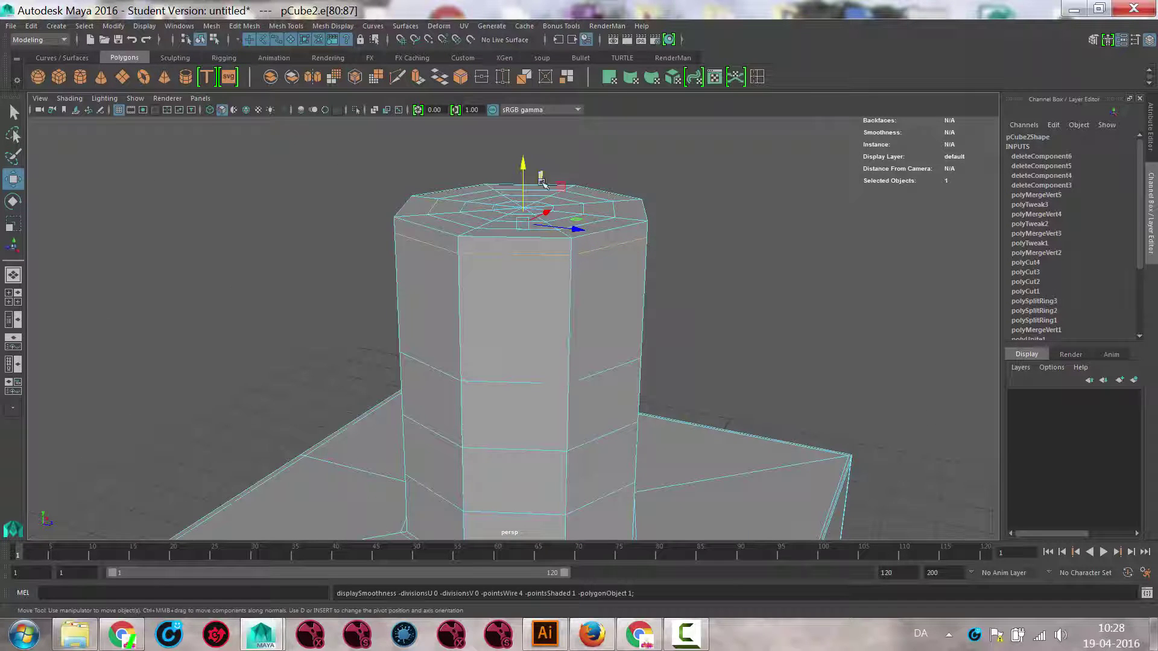
{"action": "left_click_drag", "start_coordinate": [522, 168], "coordinate": [523, 169]}
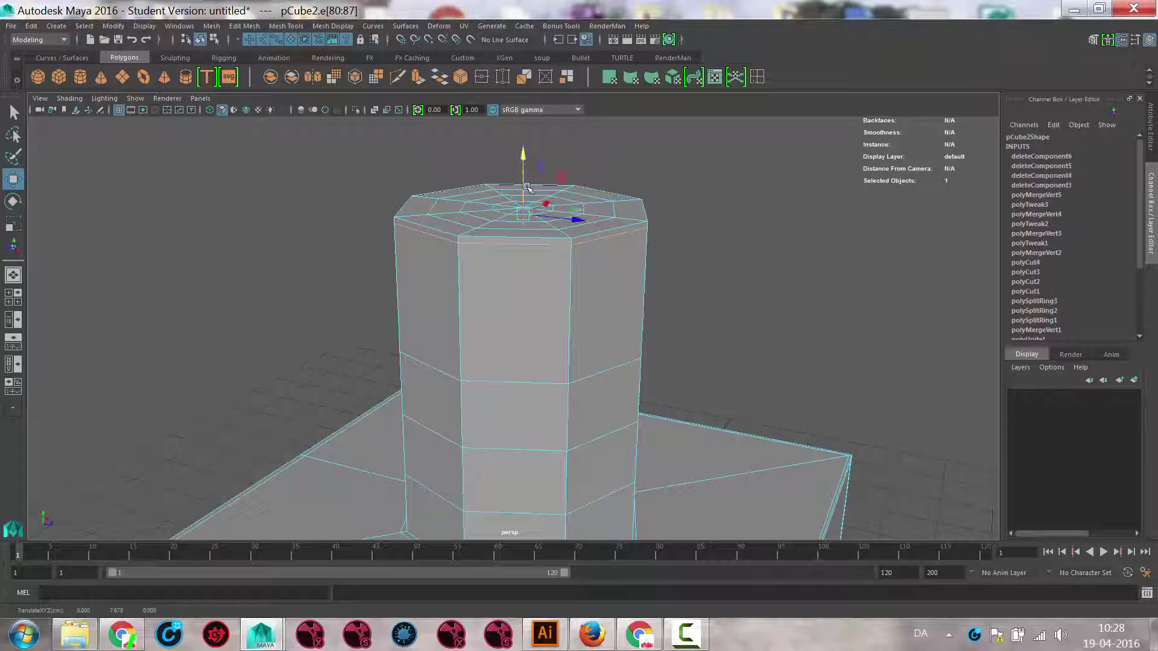
{"action": "key", "text": "3"}
Return to object mode, dismiss the notification, deselect the mesh and examine the smoothed cylinder and cube from several angles
{"action": "left_click_drag", "start_coordinate": [597, 302], "coordinate": [574, 332], "text": "alt"}
{"action": "right_click_drag", "start_coordinate": [574, 331], "coordinate": [609, 282]}
{"action": "left_click_drag", "start_coordinate": [687, 266], "coordinate": [643, 232], "text": "alt"}
{"action": "right_click_drag", "start_coordinate": [644, 232], "coordinate": [501, 281], "text": "alt"}
{"action": "right_click_drag", "start_coordinate": [532, 429], "coordinate": [512, 271]}
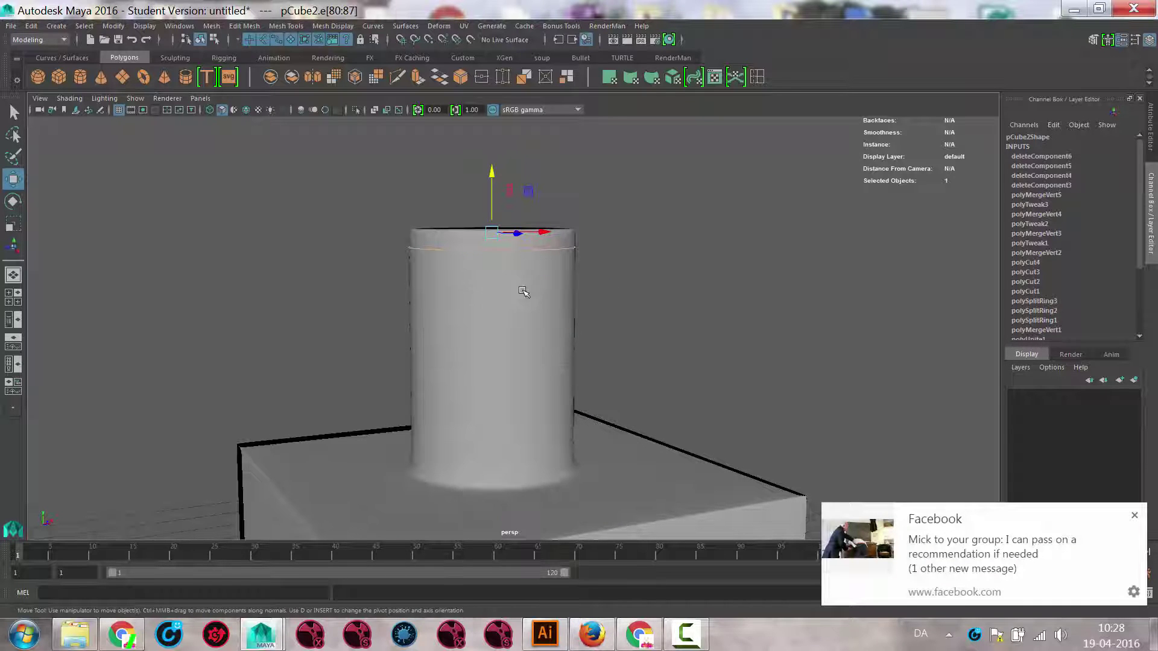
{"action": "left_click", "coordinate": [1135, 514]}
{"action": "left_click", "coordinate": [814, 437]}
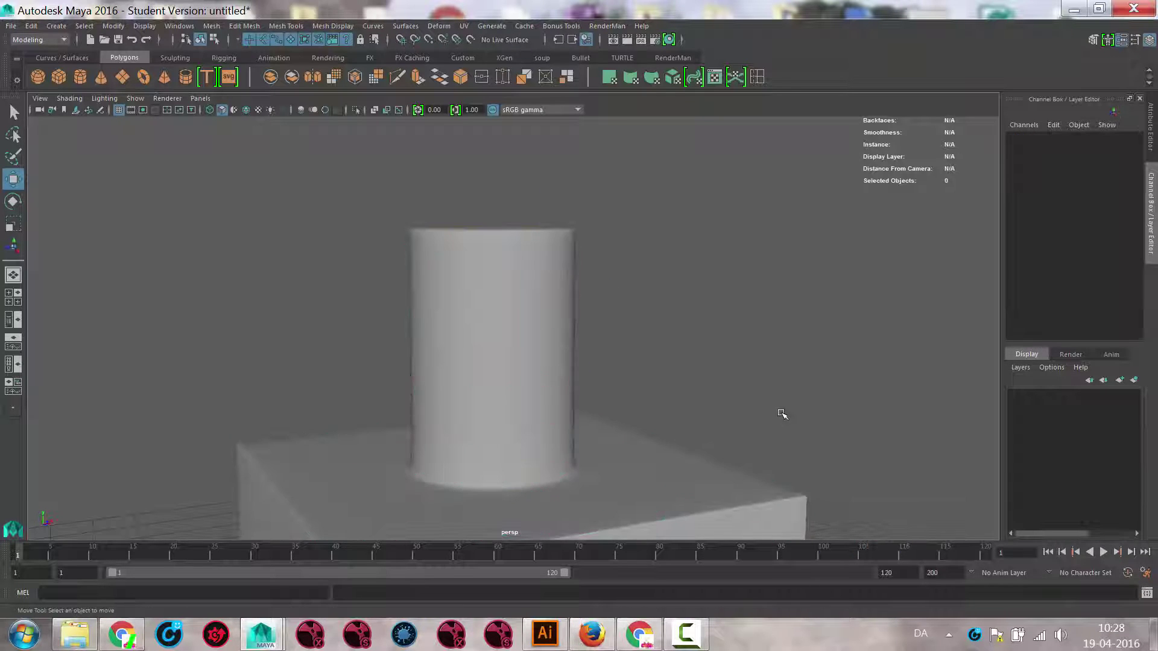
{"action": "left_click_drag", "start_coordinate": [780, 413], "coordinate": [723, 438], "text": "alt"}
{"action": "scroll", "coordinate": [517, 459], "scroll_direction": "down", "scroll_amount": 5}
{"action": "left_click_drag", "start_coordinate": [513, 424], "coordinate": [465, 362], "text": "alt"}
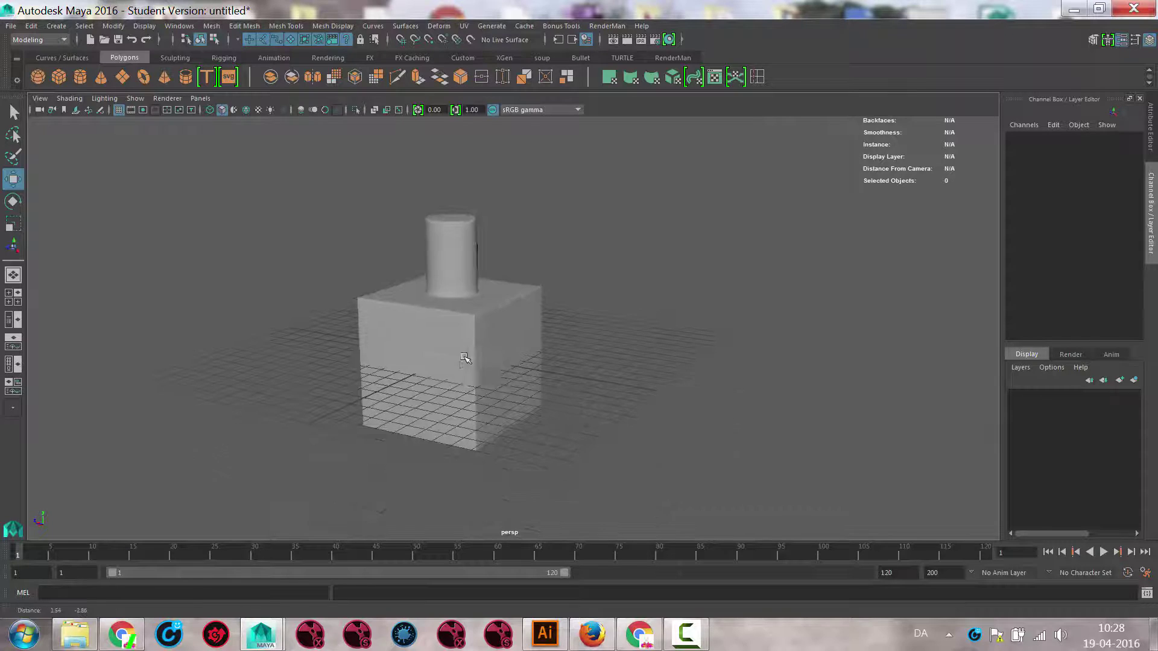
Create a polygon plane, move it clear of the cube to Z -15.717 and frame it up close
{"action": "left_click", "coordinate": [120, 80]}
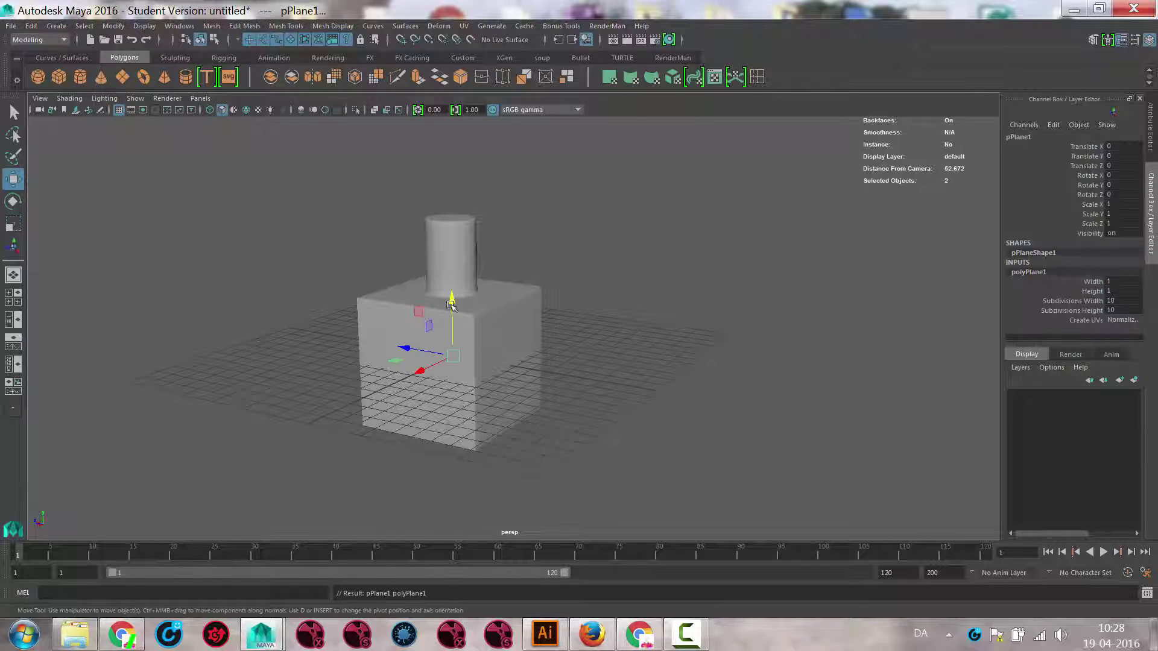
{"action": "left_click_drag", "start_coordinate": [403, 354], "coordinate": [727, 410]}
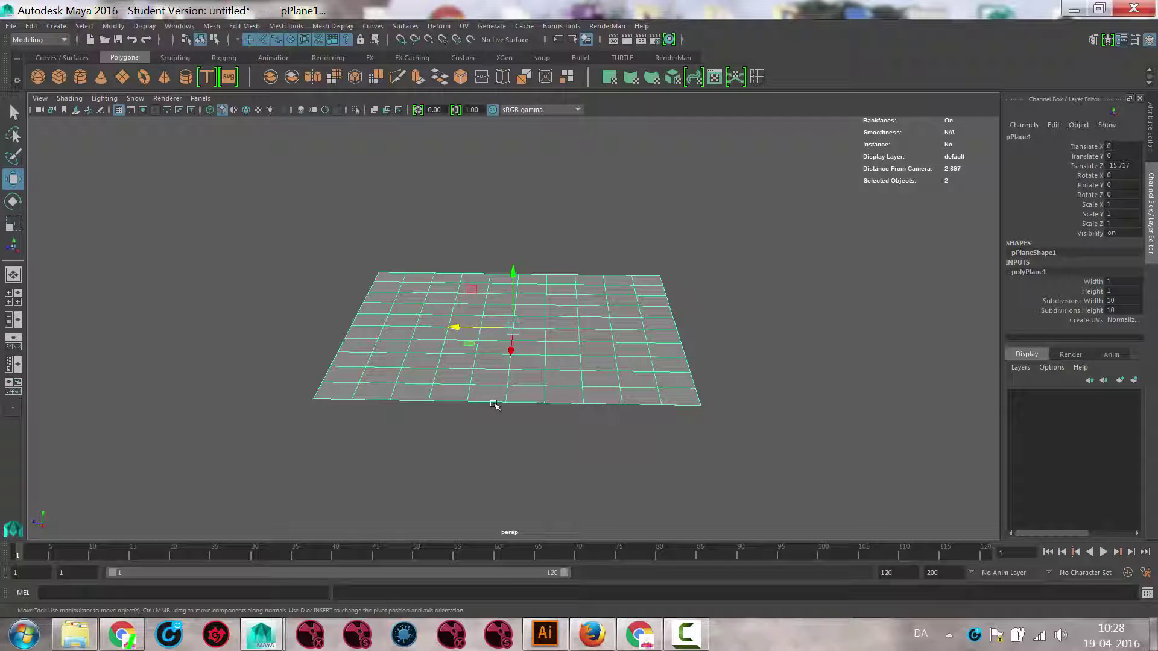
{"action": "mouse_move", "coordinate": [488, 403]}
{"action": "left_mouse_down", "text": "alt"}
{"action": "mouse_move", "coordinate": [506, 390]}
{"action": "mouse_move", "coordinate": [491, 396]}
{"action": "left_mouse_up", "text": "alt"}
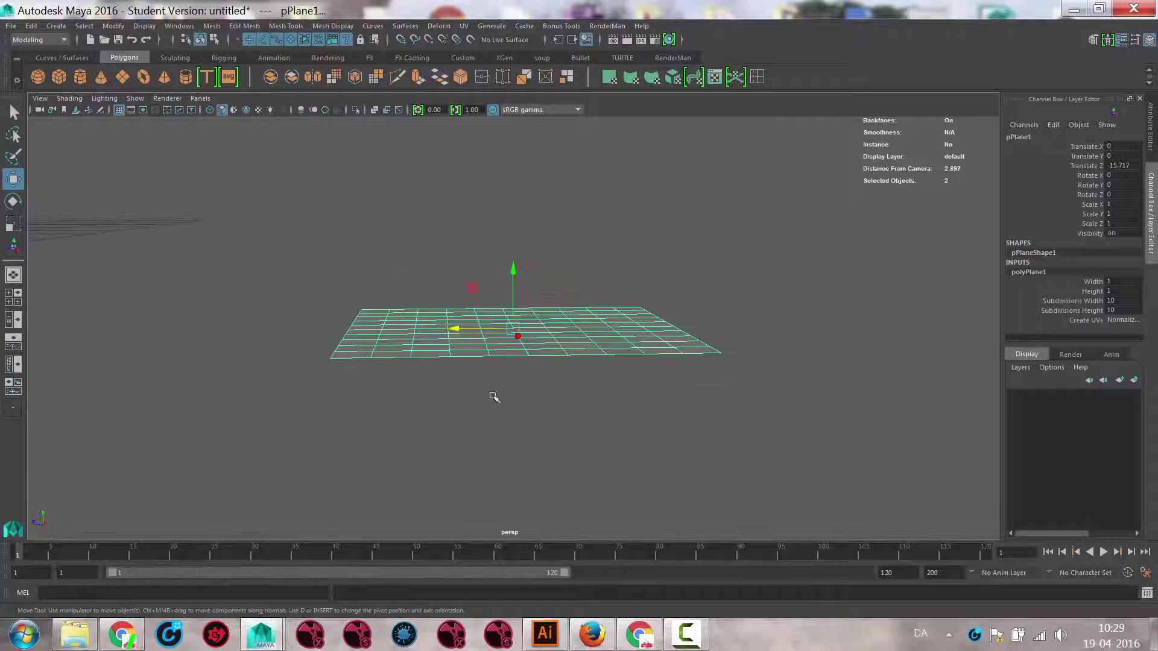
{"action": "right_click_drag", "start_coordinate": [491, 396], "coordinate": [588, 399], "text": "alt"}
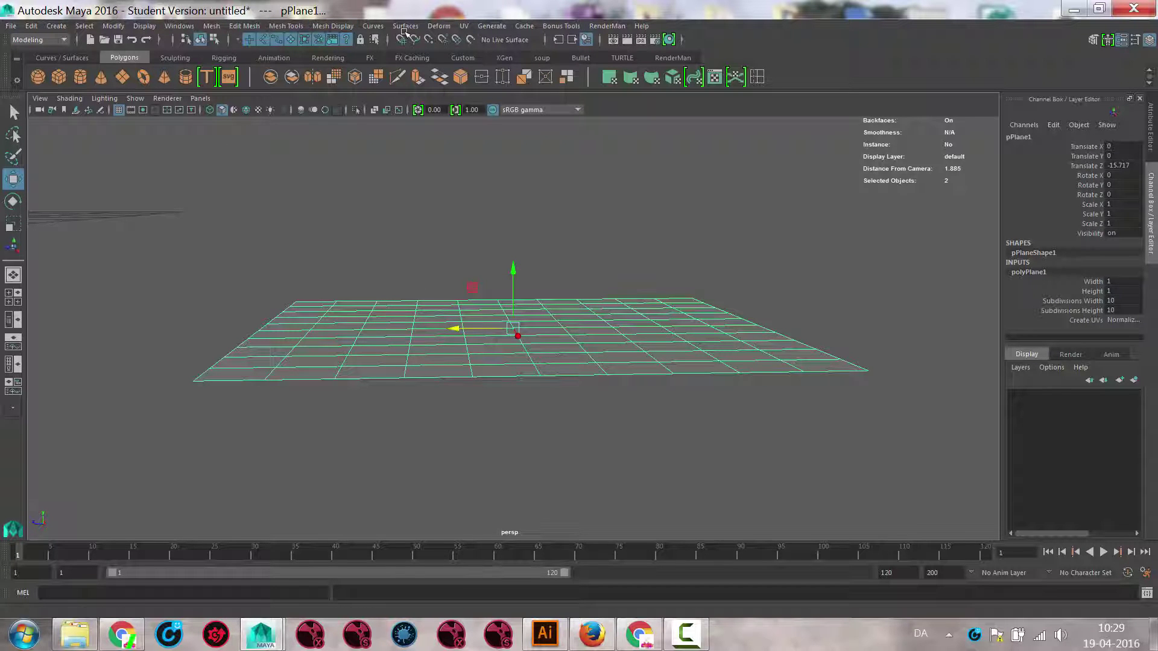
Add a nonlinear Bend deformer to the plane and rotate its handle to -90 degrees in X
{"action": "left_click", "coordinate": [438, 26]}
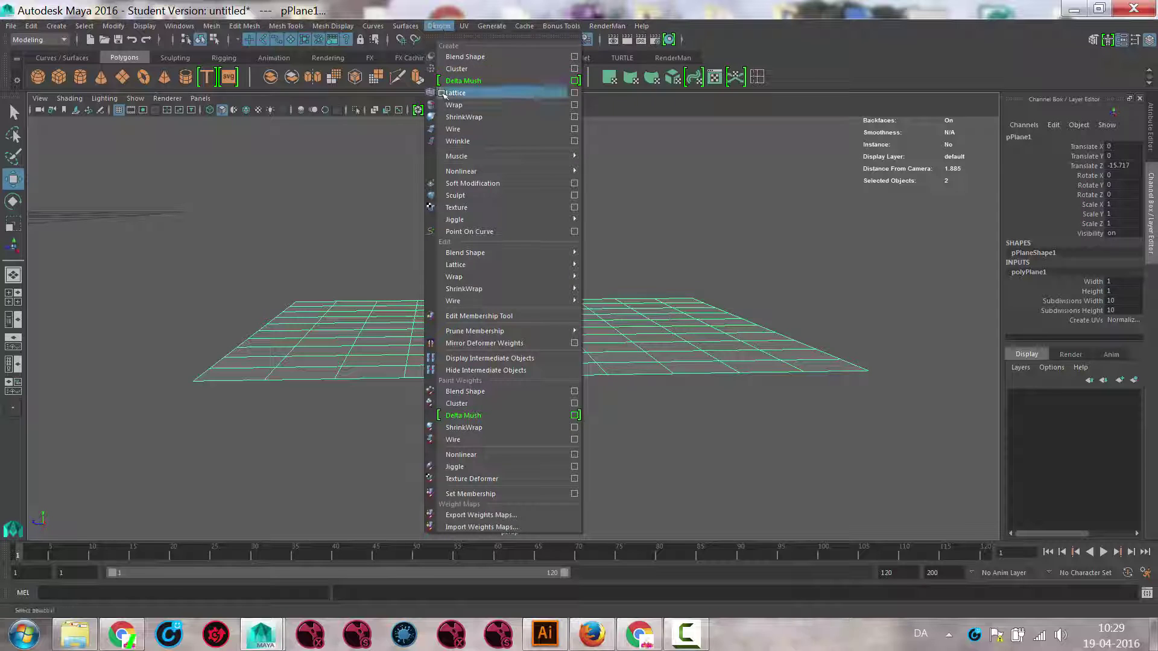
{"action": "mouse_move", "coordinate": [509, 171]}
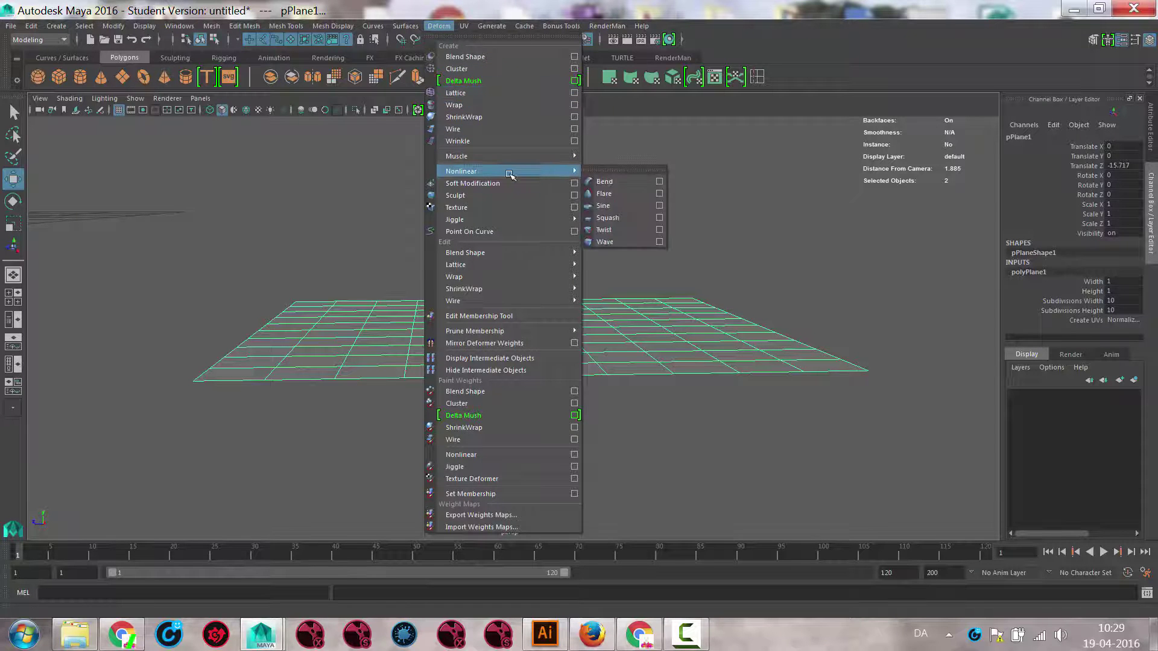
{"action": "left_click", "coordinate": [620, 176]}
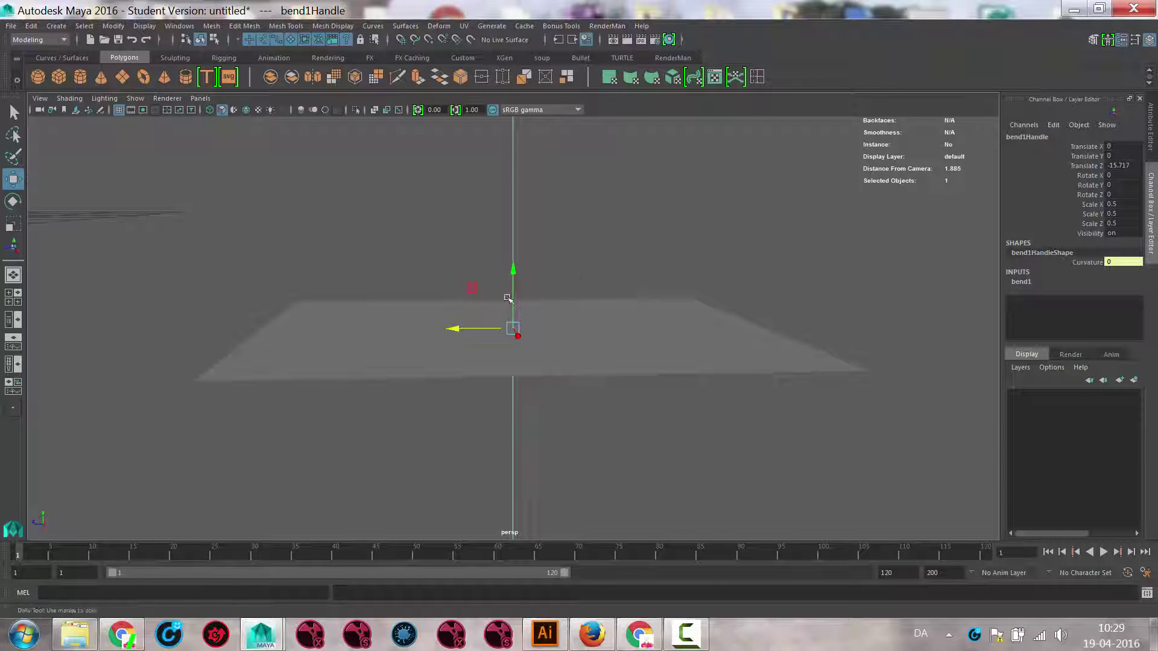
{"action": "key", "text": "e"}
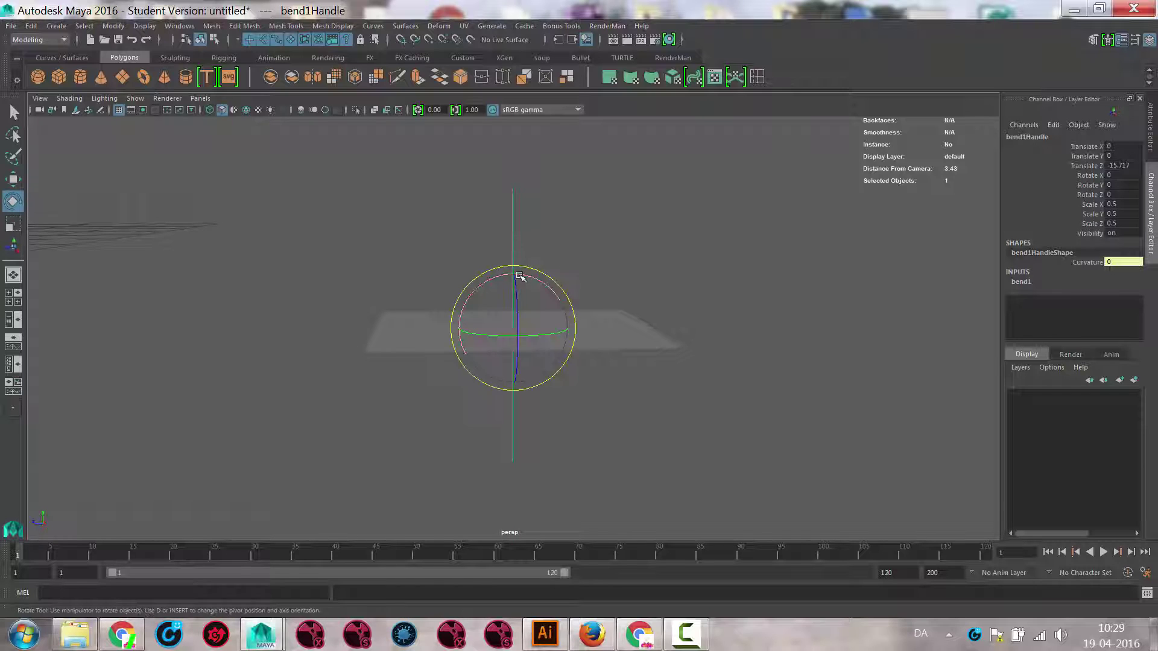
{"action": "left_click_drag", "start_coordinate": [519, 272], "coordinate": [609, 339]}
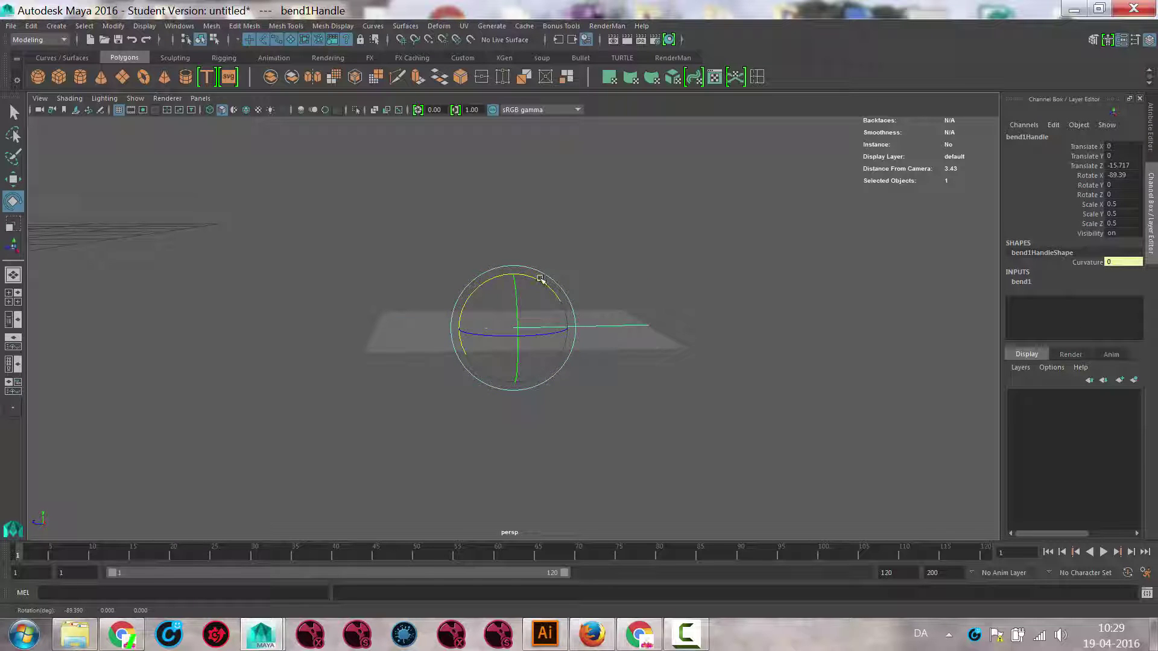
{"action": "left_click_drag", "start_coordinate": [541, 279], "coordinate": [540, 278]}
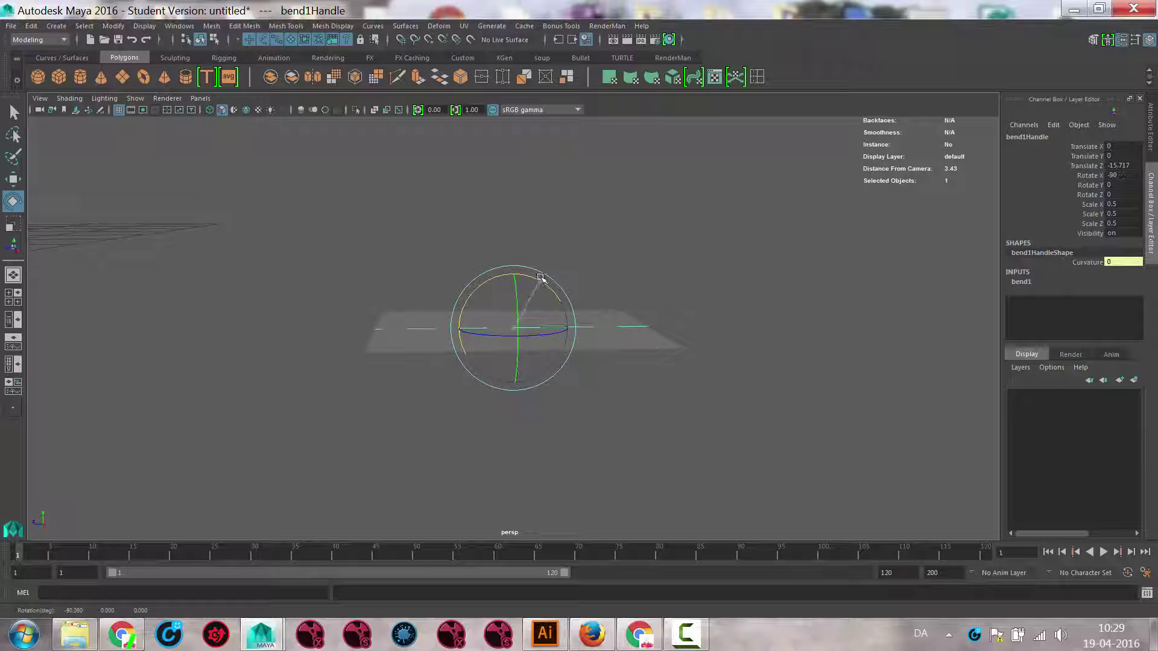
Set the bend curvature to about 40.1 and rotate the handle to about -91.6 degrees in Z to arch the plane
{"action": "left_click", "coordinate": [1021, 281]}
{"action": "left_click", "coordinate": [1087, 300]}
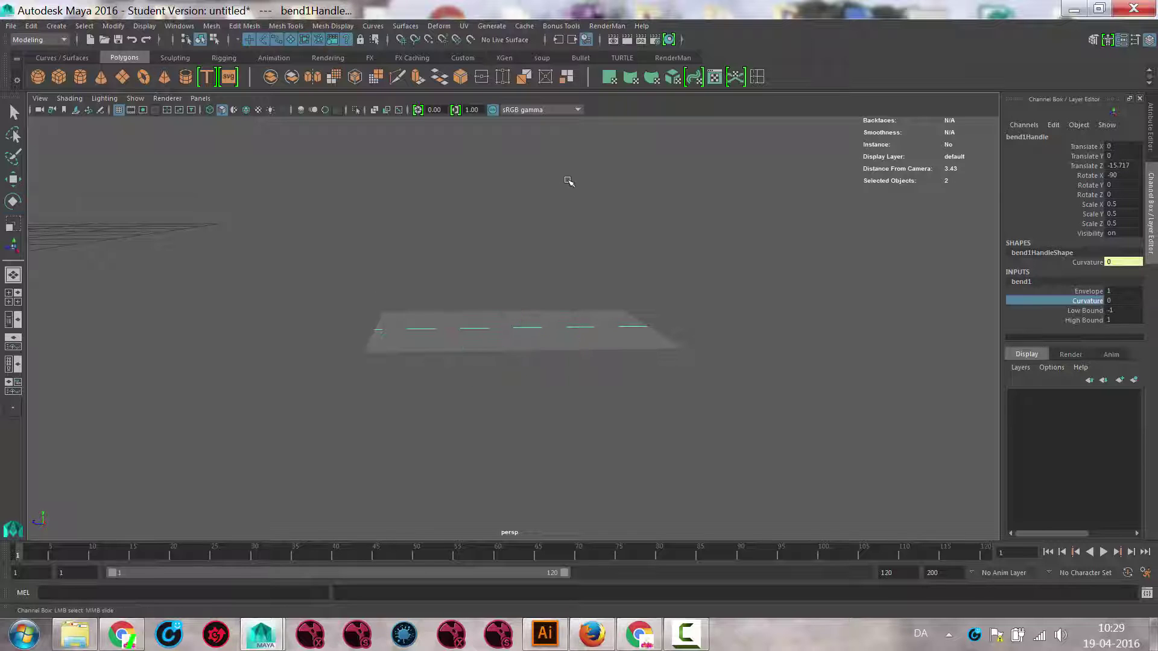
{"action": "middle_click_drag", "start_coordinate": [569, 181], "coordinate": [586, 181]}
{"action": "key", "text": "e"}
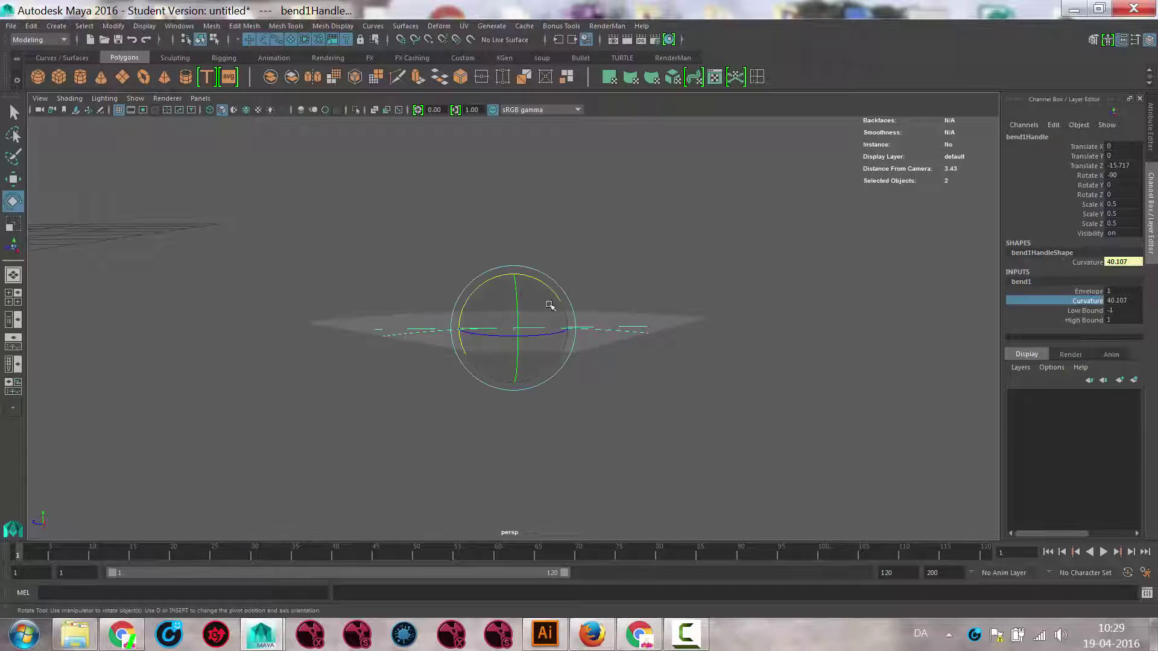
{"action": "left_click_drag", "start_coordinate": [516, 289], "coordinate": [543, 400]}
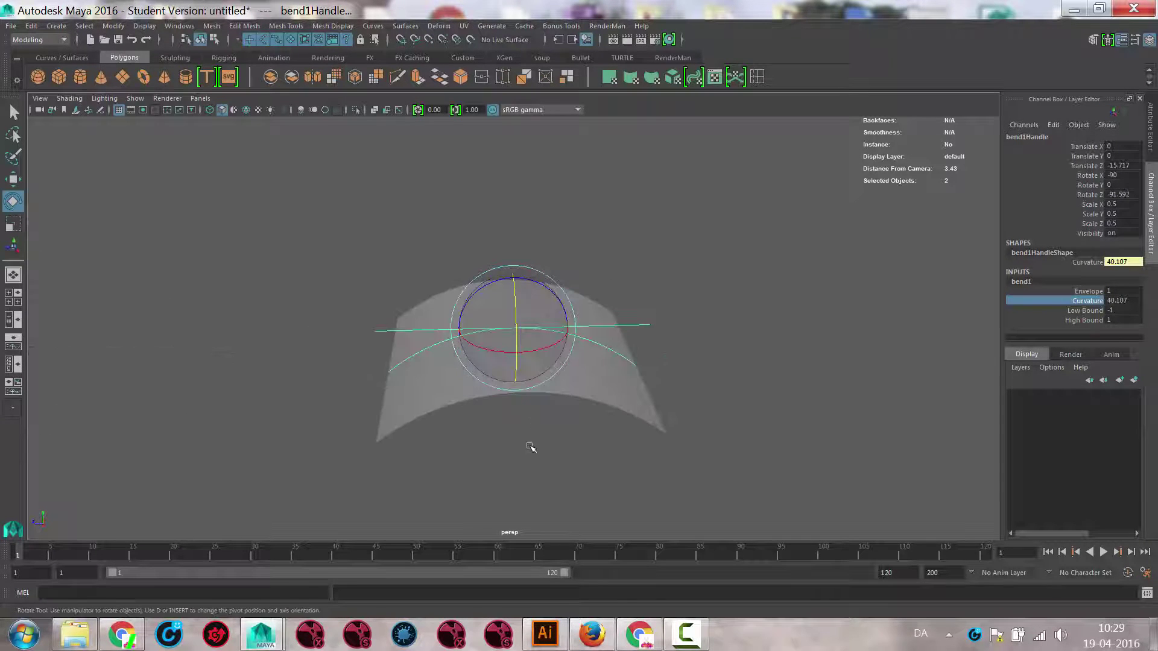
{"action": "left_click", "coordinate": [507, 442]}
{"action": "left_click", "coordinate": [649, 409]}
{"action": "left_click_drag", "start_coordinate": [649, 408], "coordinate": [550, 353], "text": "alt"}
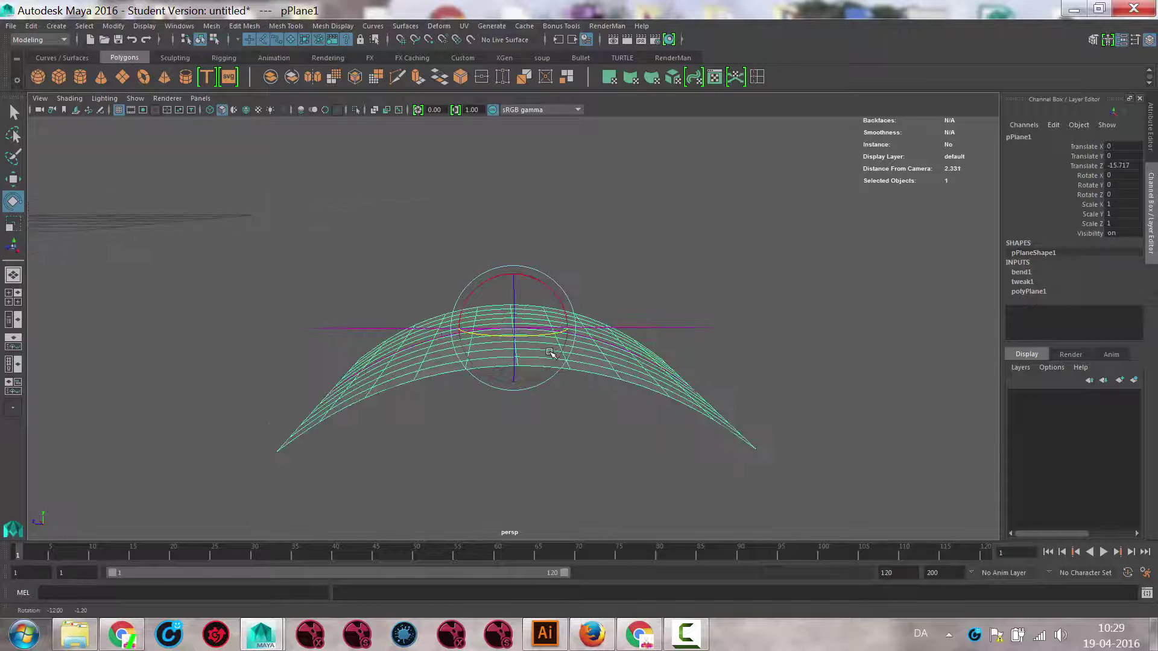
Scale the bend handle uniformly to about 0.035 to tighten the plane's arch into a narrow ridge
{"action": "left_click", "coordinate": [654, 328]}
{"action": "key", "text": "r"}
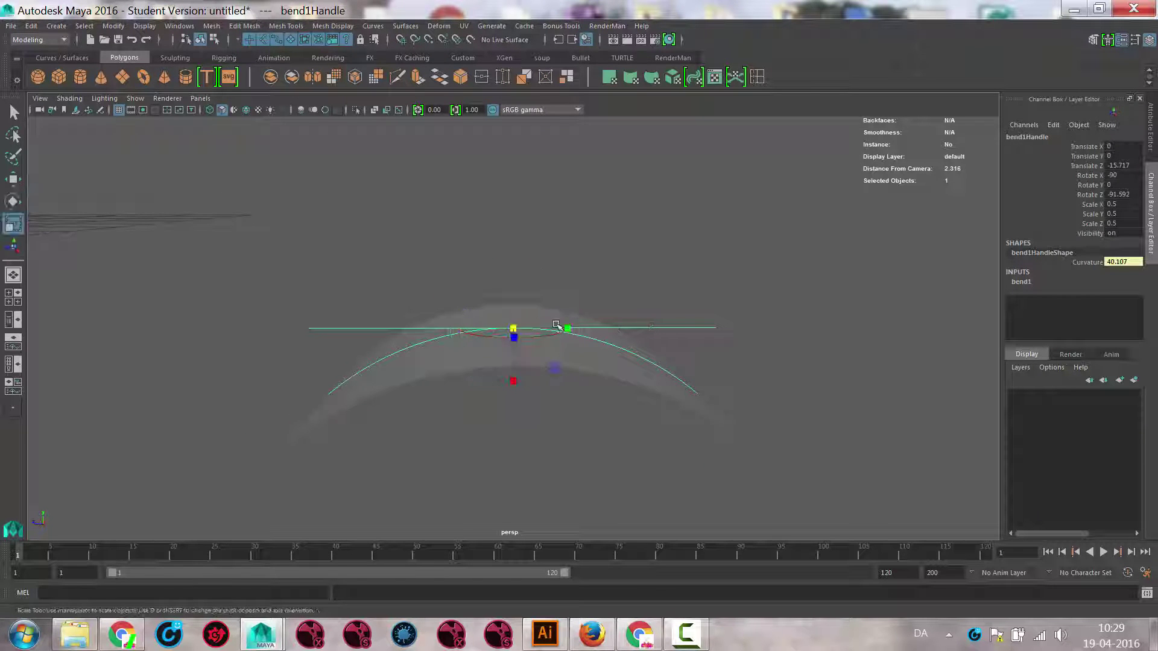
{"action": "left_click_drag", "start_coordinate": [511, 331], "coordinate": [226, 325]}
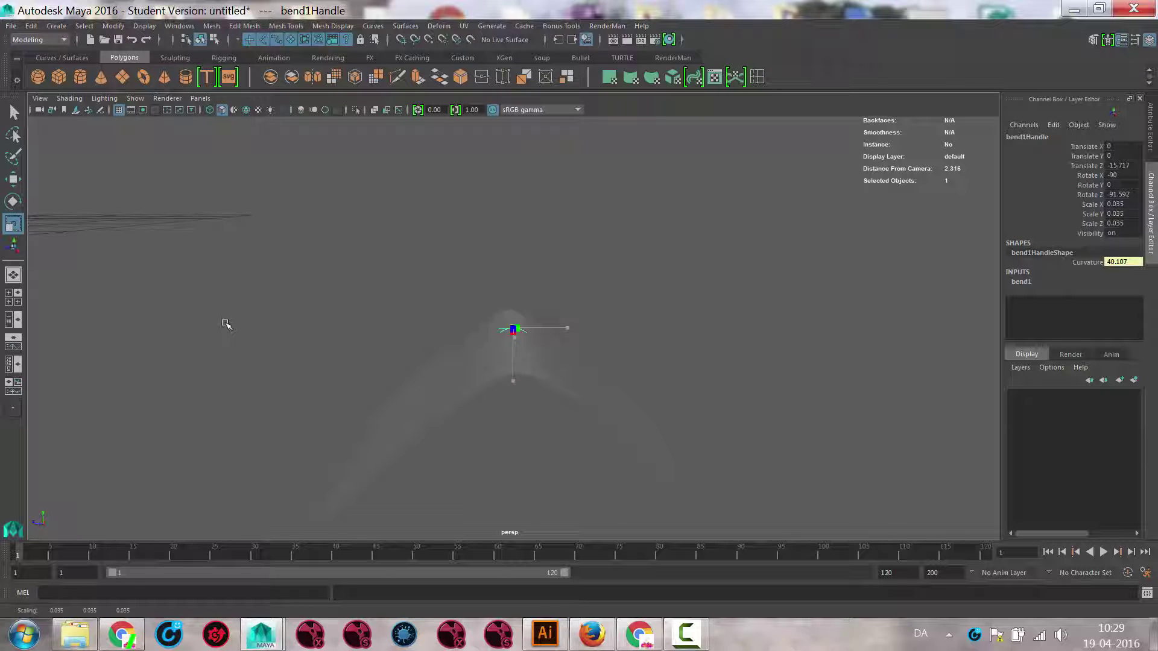
{"action": "left_click", "coordinate": [610, 261]}
{"action": "left_click", "coordinate": [623, 371]}
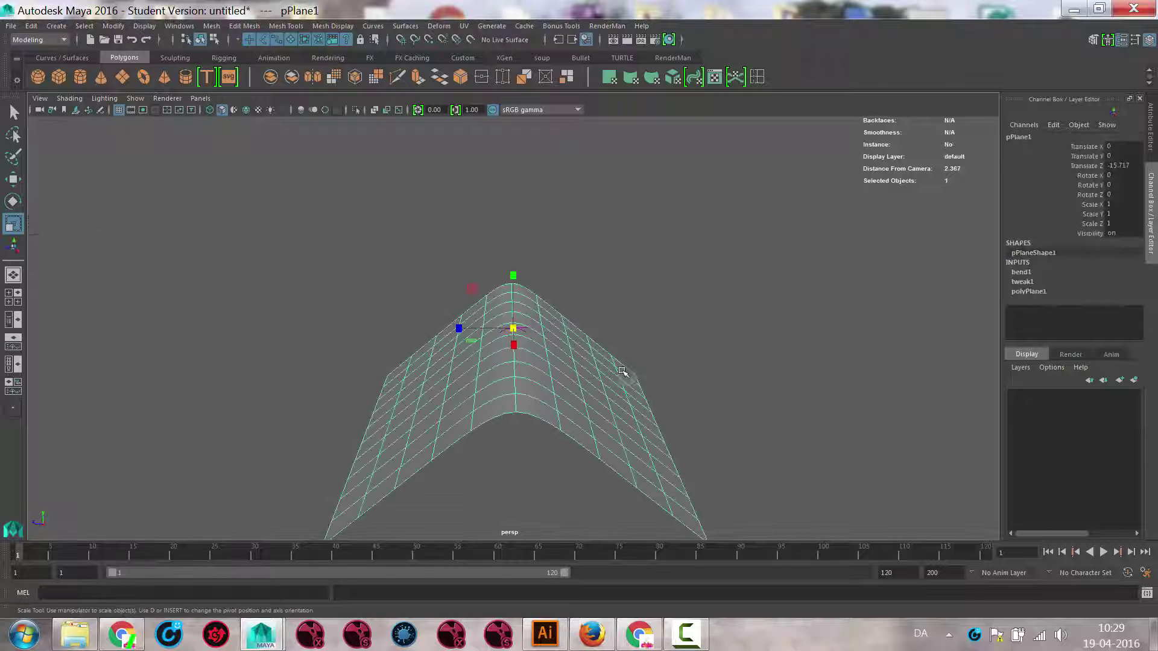
{"action": "left_click_drag", "start_coordinate": [622, 371], "coordinate": [590, 368], "text": "alt"}
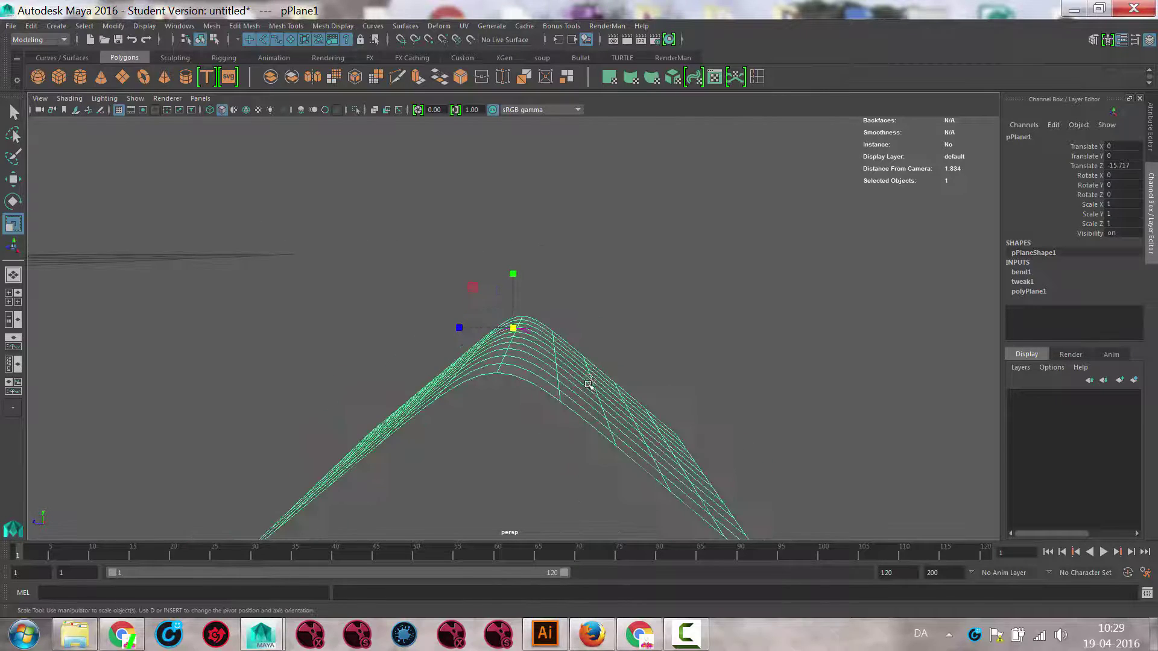
Delete the bent plane's construction history
{"action": "left_click", "coordinate": [31, 25]}
{"action": "mouse_move", "coordinate": [77, 168]}
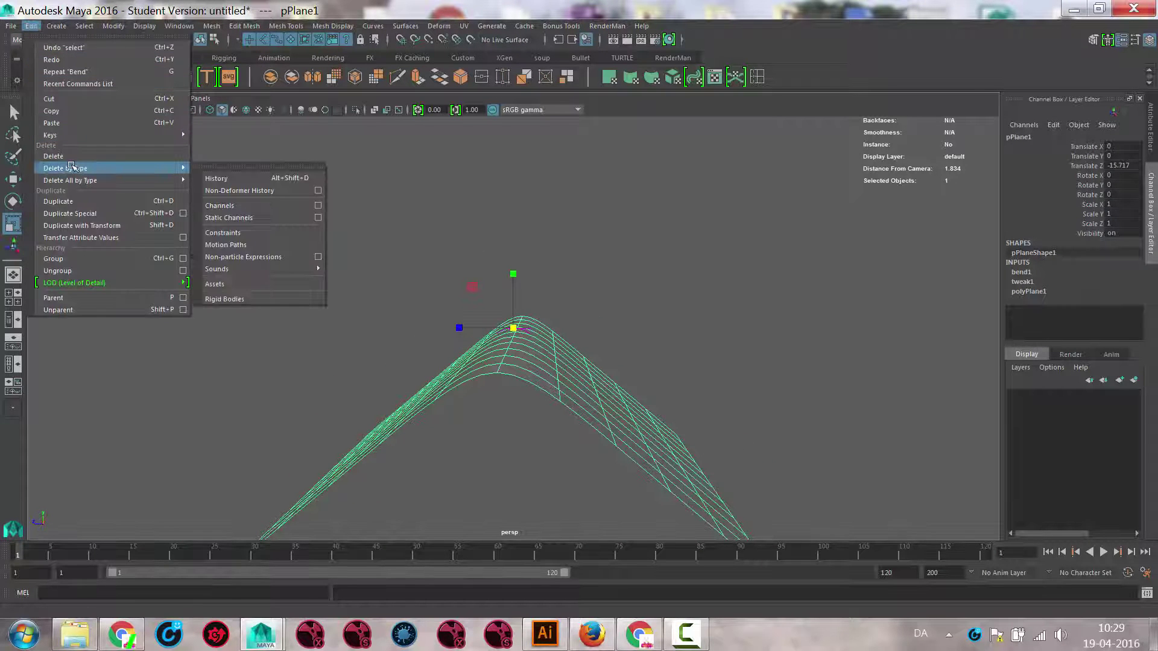
{"action": "left_click", "coordinate": [233, 176]}
{"action": "key", "text": "Delete"}
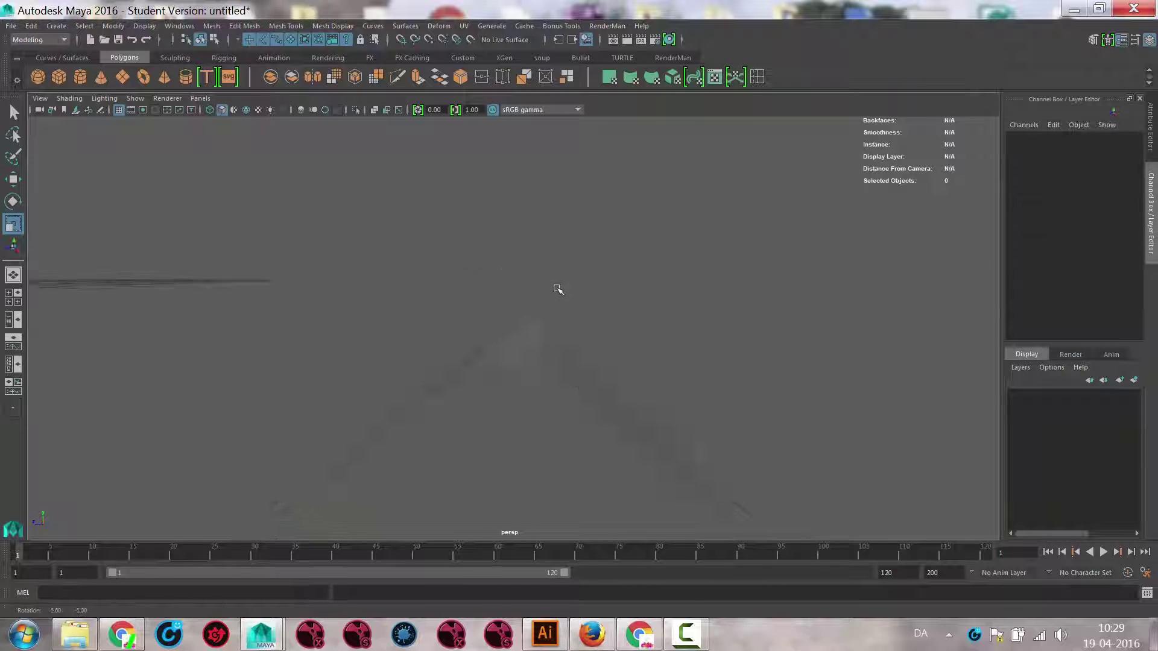
{"action": "key", "text": "ctrl+z"}
Select the bent plane, examine its ridge from several angles and show it without smoothing
{"action": "left_click", "coordinate": [507, 333]}
{"action": "left_click_drag", "start_coordinate": [558, 351], "coordinate": [509, 390], "text": "alt"}
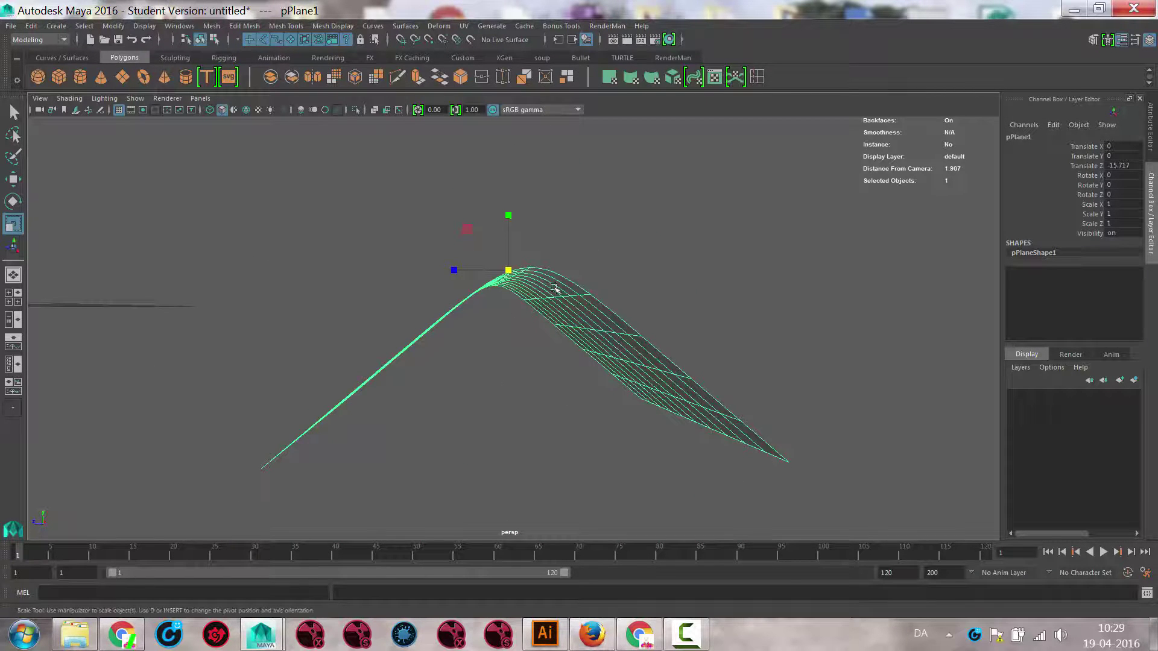
{"action": "left_click_drag", "start_coordinate": [554, 288], "coordinate": [545, 305], "text": "alt"}
{"action": "key", "text": "1"}
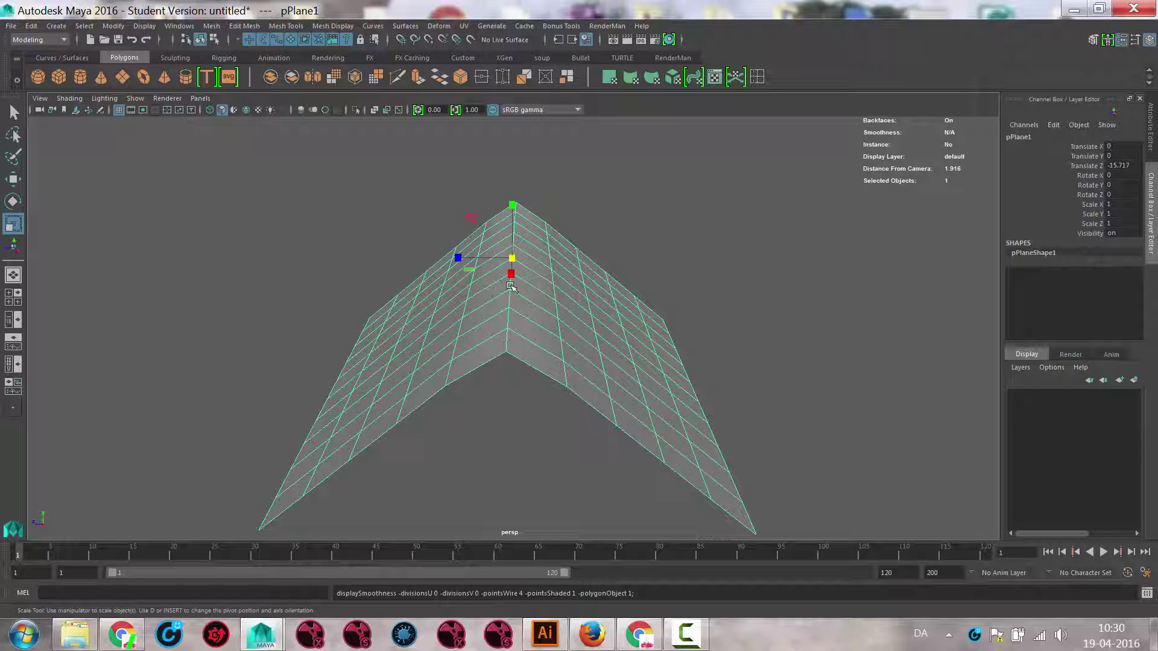
Frame the bent plane's ridge in the side view and preview it smoothed at a higher subdivision level
{"action": "key", "text": "space"}
{"action": "left_click_drag", "start_coordinate": [523, 317], "coordinate": [519, 350]}
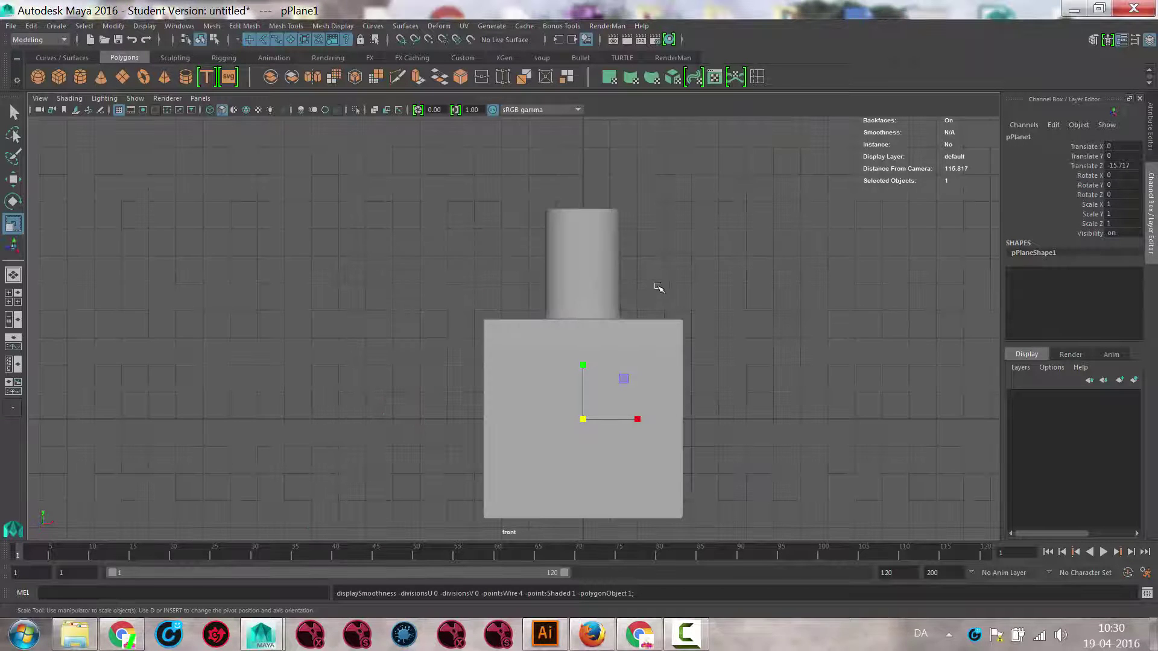
{"action": "mouse_move", "coordinate": [657, 289]}
{"action": "middle_mouse_down", "text": "alt"}
{"action": "mouse_move", "coordinate": [300, 254]}
{"action": "mouse_move", "coordinate": [669, 275]}
{"action": "middle_mouse_up", "text": "alt"}
{"action": "key", "text": "space"}
{"action": "left_click_drag", "start_coordinate": [684, 295], "coordinate": [739, 297]}
{"action": "middle_click_drag", "start_coordinate": [741, 287], "coordinate": [516, 362], "text": "alt"}
{"action": "scroll", "coordinate": [517, 362], "scroll_direction": "down", "scroll_amount": 3}
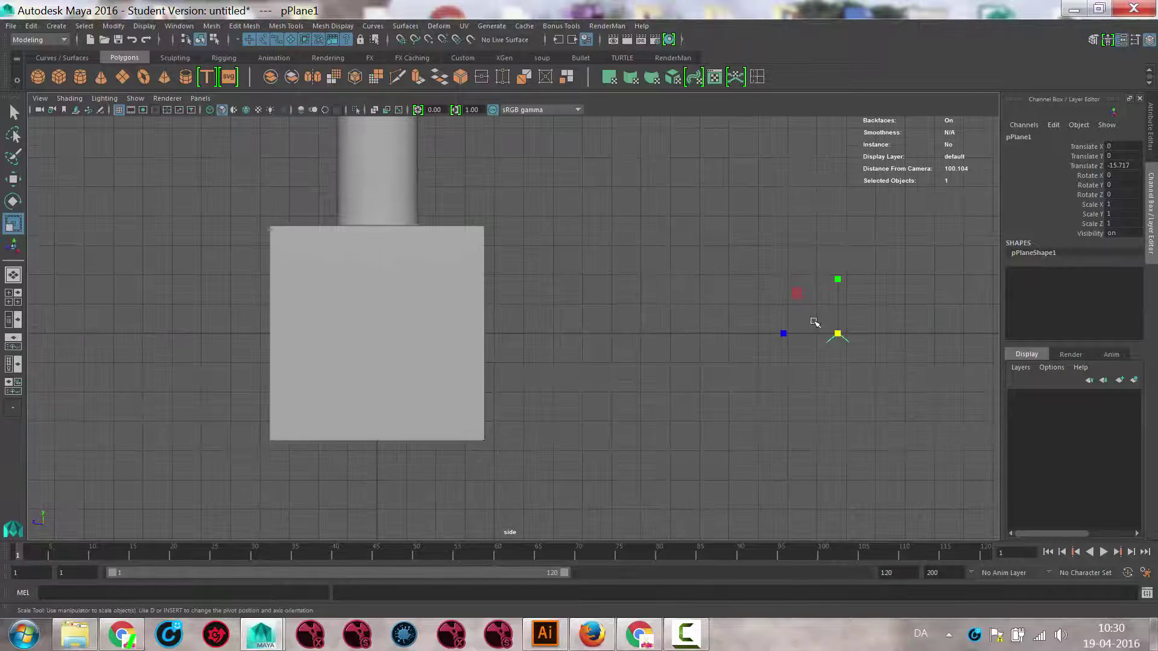
{"action": "middle_click_drag", "start_coordinate": [814, 324], "coordinate": [698, 323], "text": "alt"}
{"action": "key", "text": "f"}
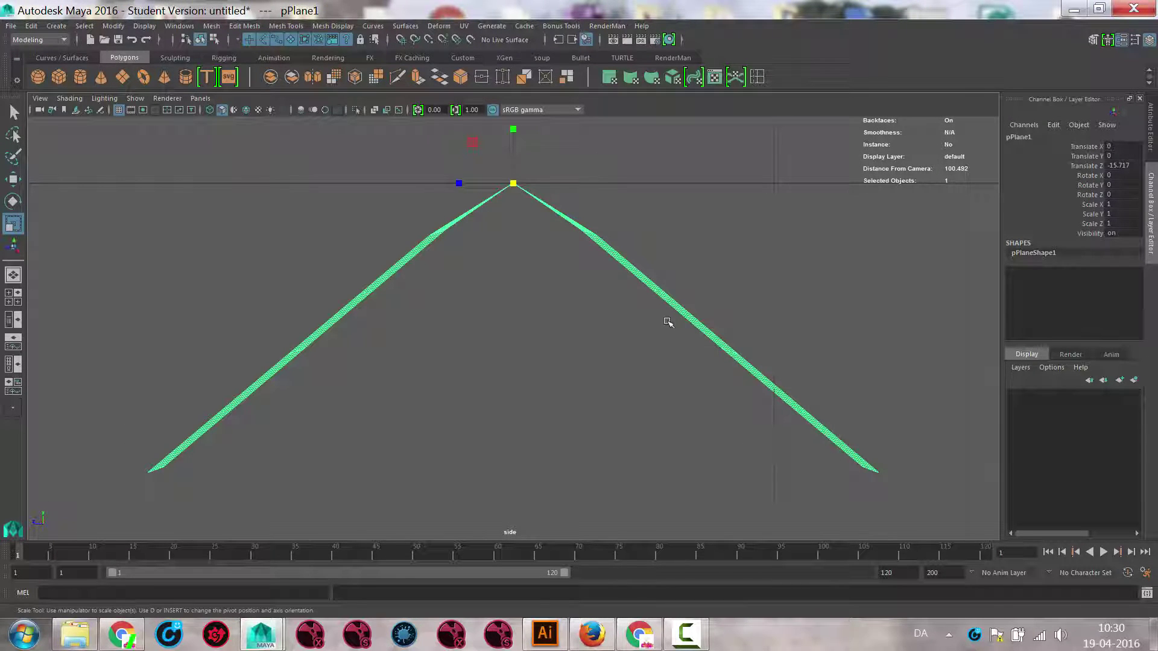
{"action": "key", "text": "3"}
{"action": "middle_click_drag", "start_coordinate": [541, 284], "coordinate": [549, 317], "text": "alt"}
{"action": "right_click_drag", "start_coordinate": [733, 301], "coordinate": [850, 295], "text": "alt"}
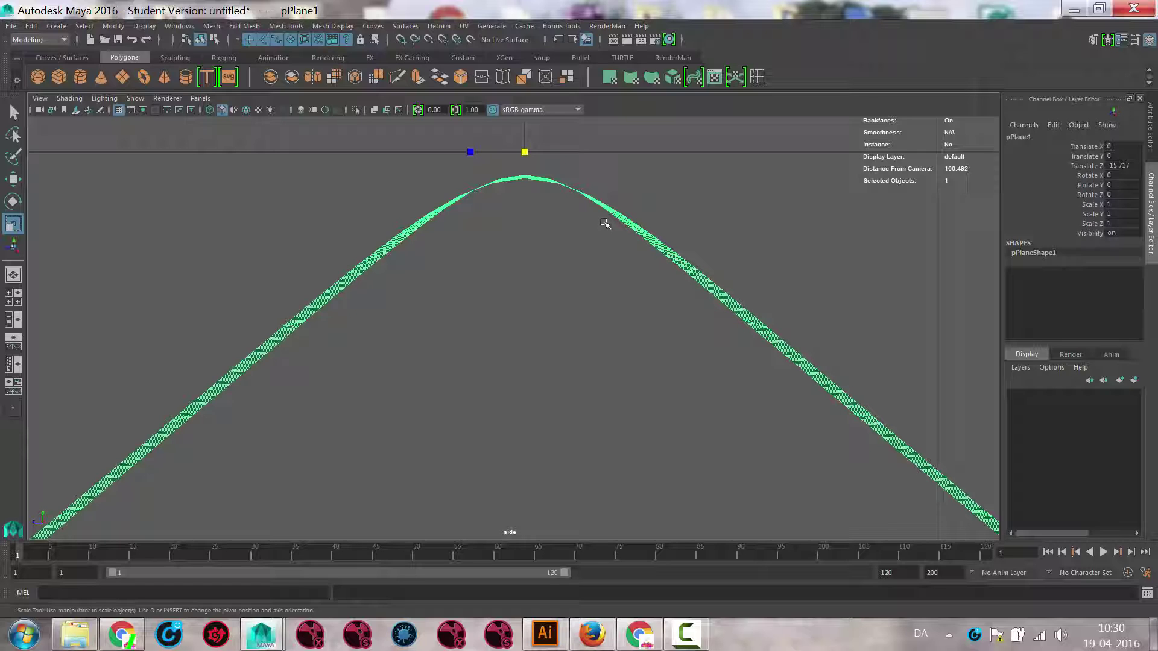
{"action": "key", "text": "Page_Up"}
Move the vertex rows on both sides of the bent plane's ridge closer to the peak and show the mesh unsmoothed
{"action": "right_click_drag", "start_coordinate": [615, 222], "coordinate": [570, 222]}
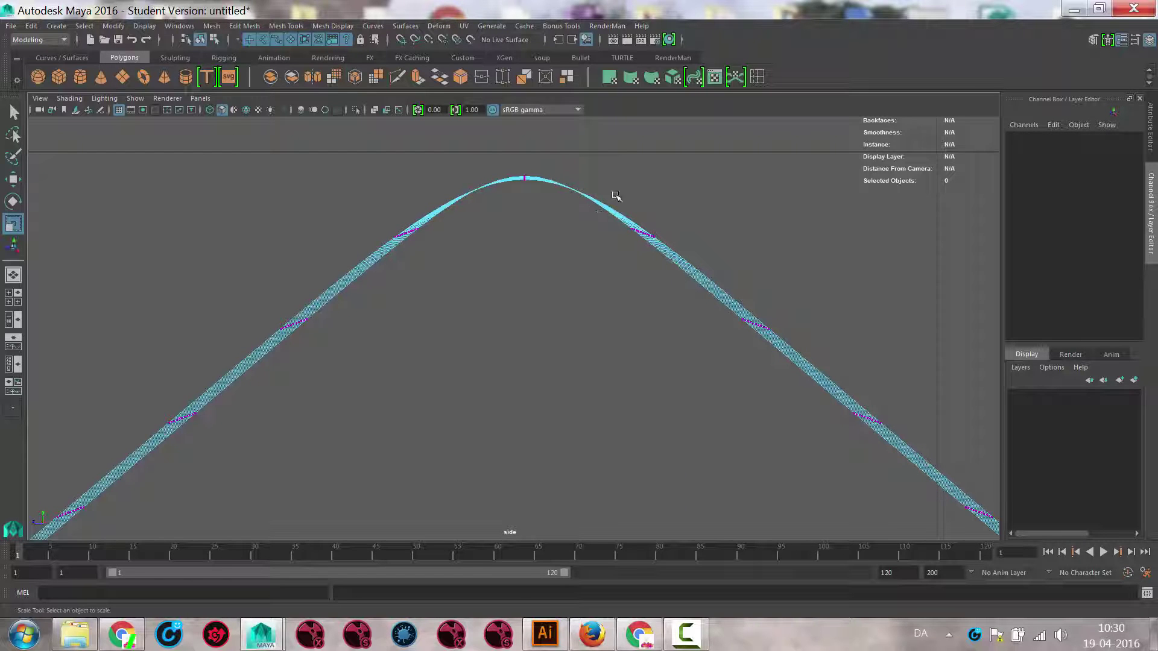
{"action": "left_click_drag", "start_coordinate": [629, 233], "coordinate": [527, 182]}
{"action": "key", "text": "w"}
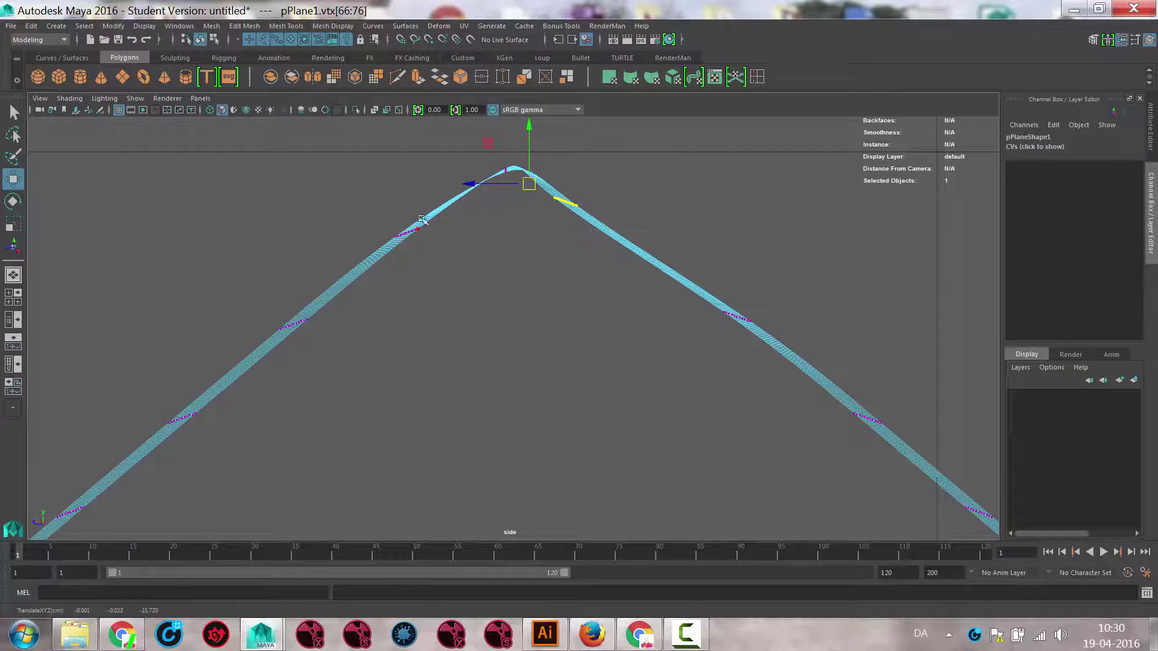
{"action": "left_click_drag", "start_coordinate": [367, 201], "coordinate": [580, 211]}
{"action": "key", "text": "1"}
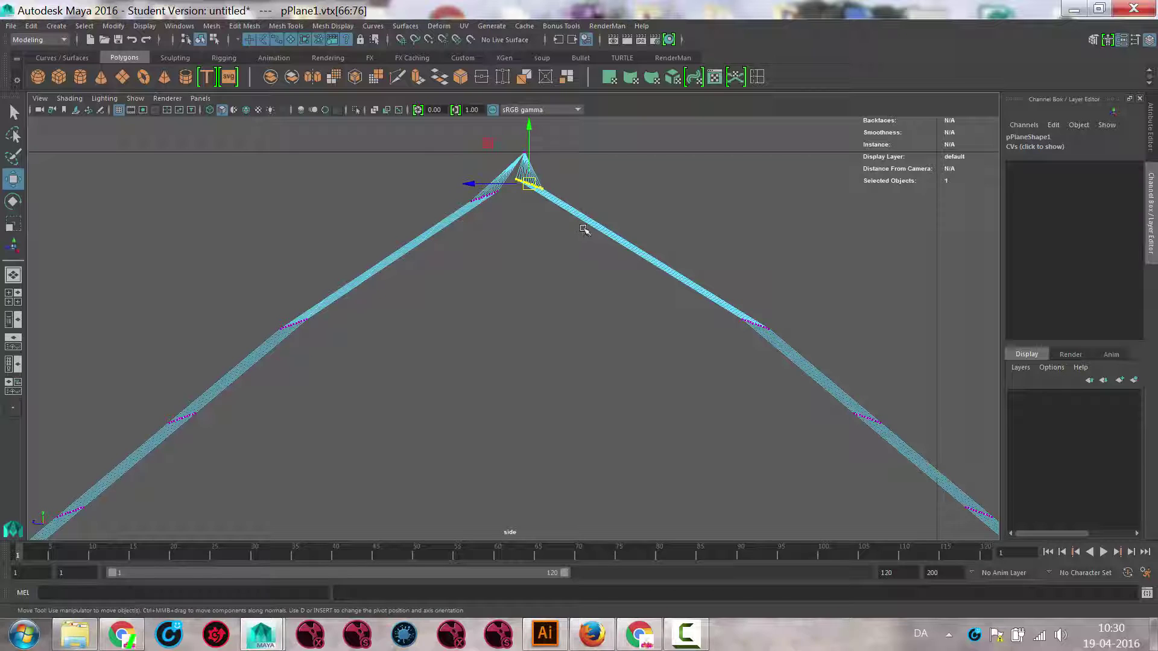
Flatten the two vertex rows beside the ridge by scaling each close to zero in Z and Y
{"action": "key", "text": "r"}
{"action": "left_click_drag", "start_coordinate": [474, 183], "coordinate": [525, 184]}
{"action": "left_click_drag", "start_coordinate": [530, 131], "coordinate": [517, 160]}
{"action": "left_click_drag", "start_coordinate": [437, 180], "coordinate": [525, 240]}
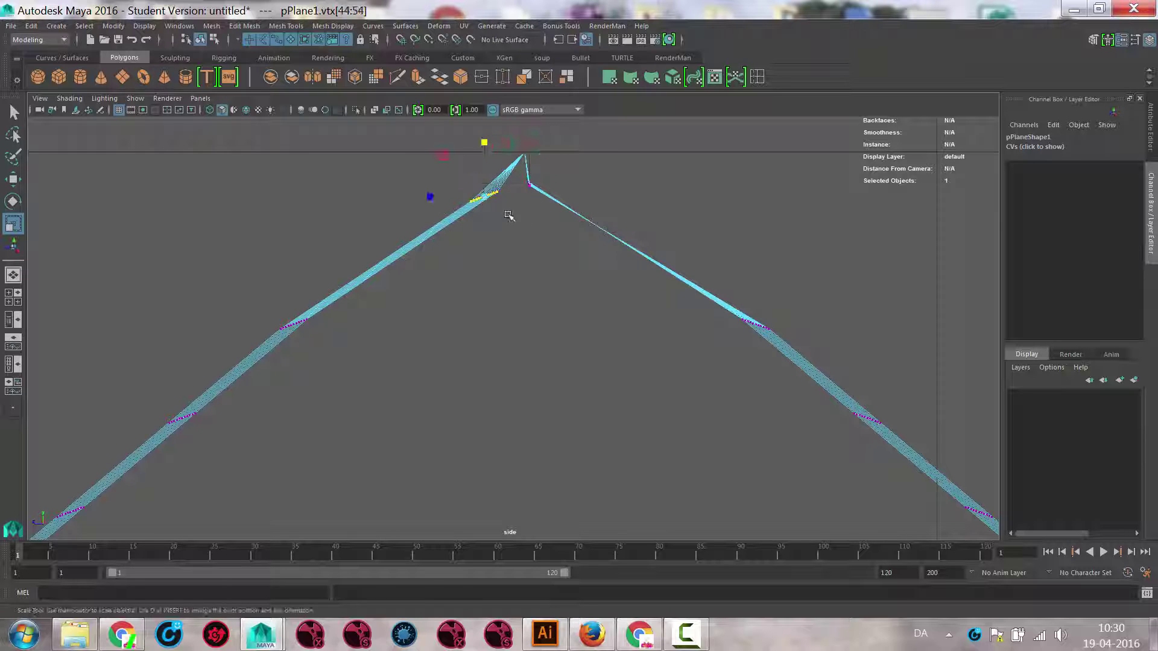
{"action": "left_click_drag", "start_coordinate": [432, 194], "coordinate": [478, 199]}
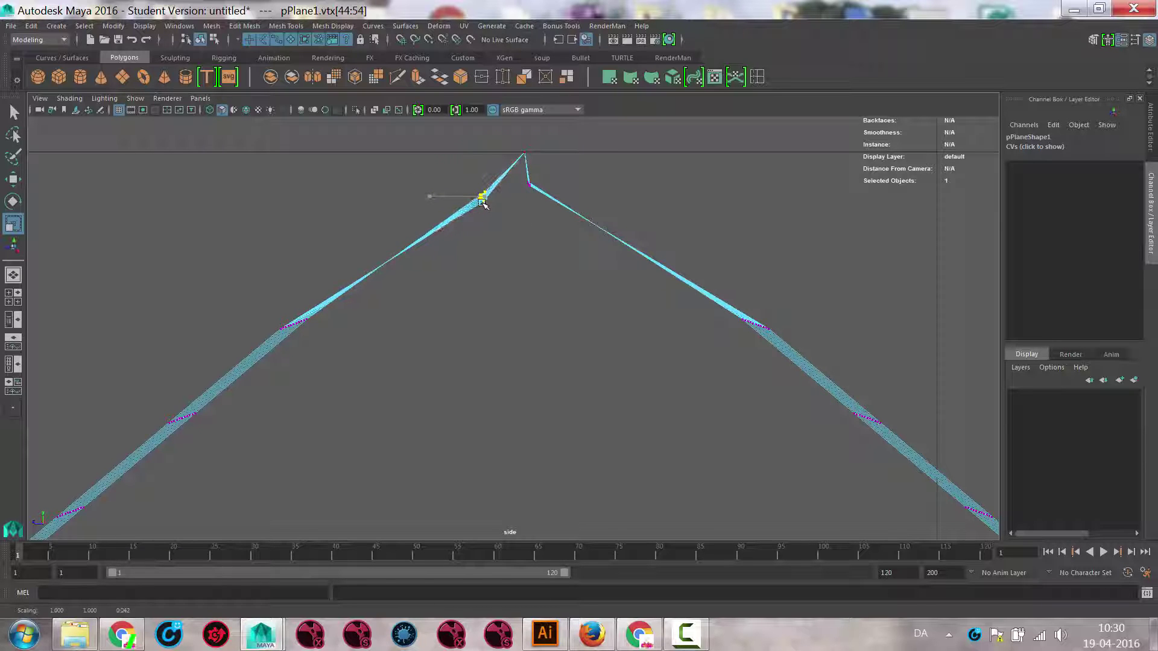
{"action": "left_click_drag", "start_coordinate": [483, 144], "coordinate": [536, 197]}
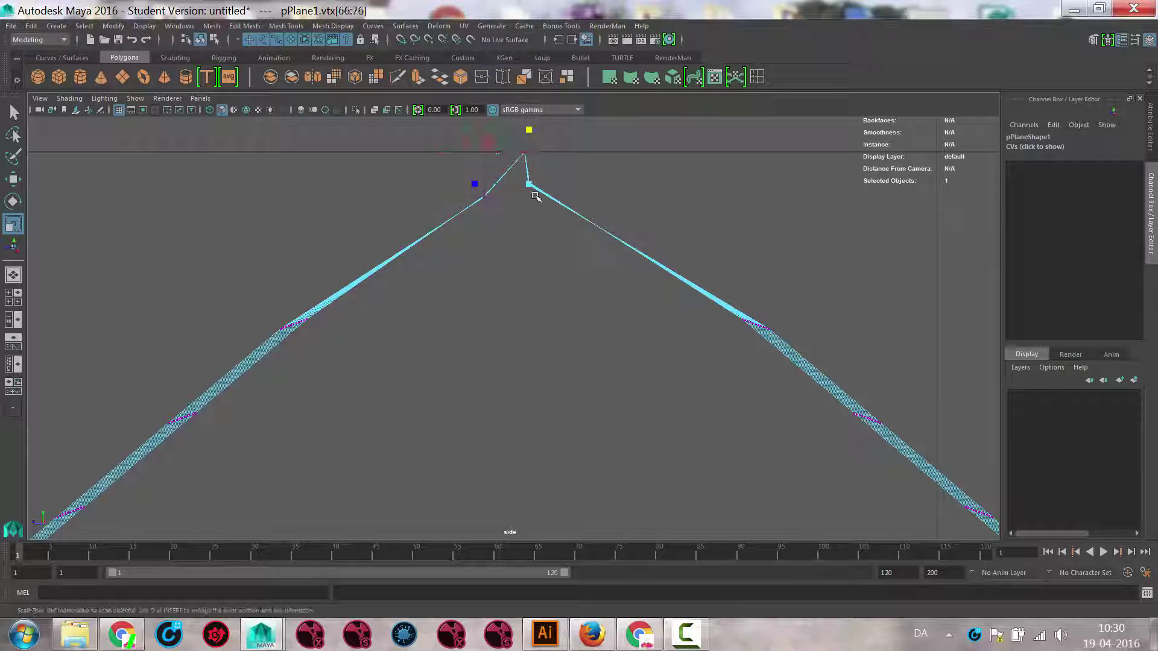
Preview the smoothed plane with its cage and move both support vertex rows right up against the ridge
{"action": "key", "text": "2"}
{"action": "left_click", "coordinate": [514, 173]}
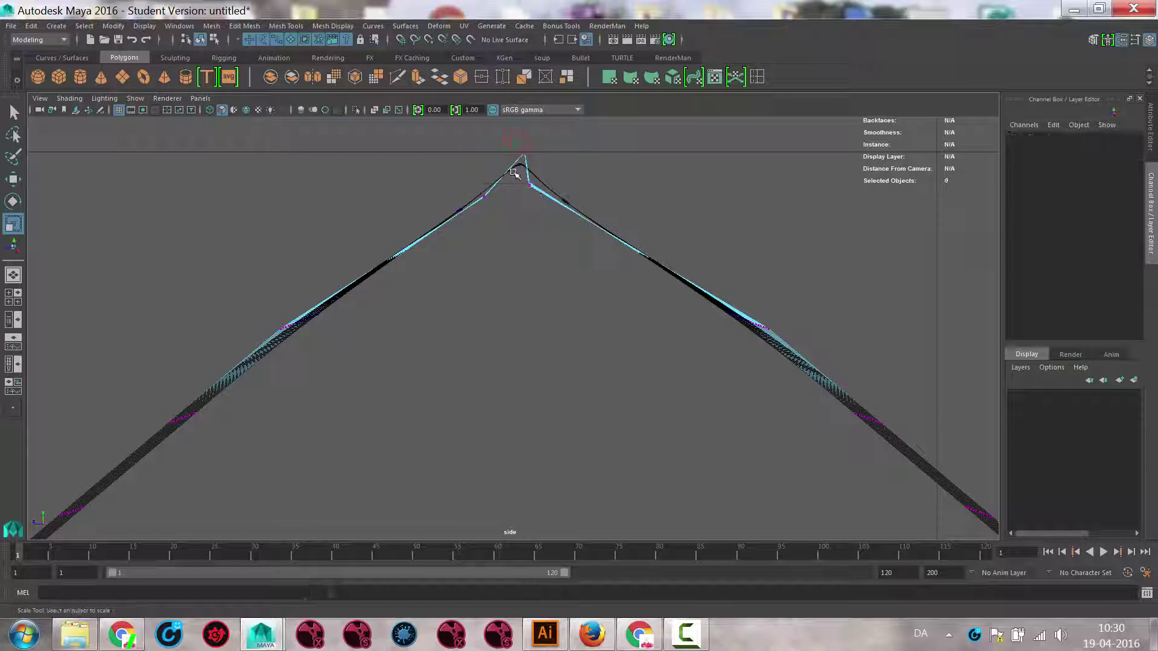
{"action": "left_click_drag", "start_coordinate": [534, 189], "coordinate": [535, 190]}
{"action": "key", "text": "w"}
{"action": "key", "text": "f"}
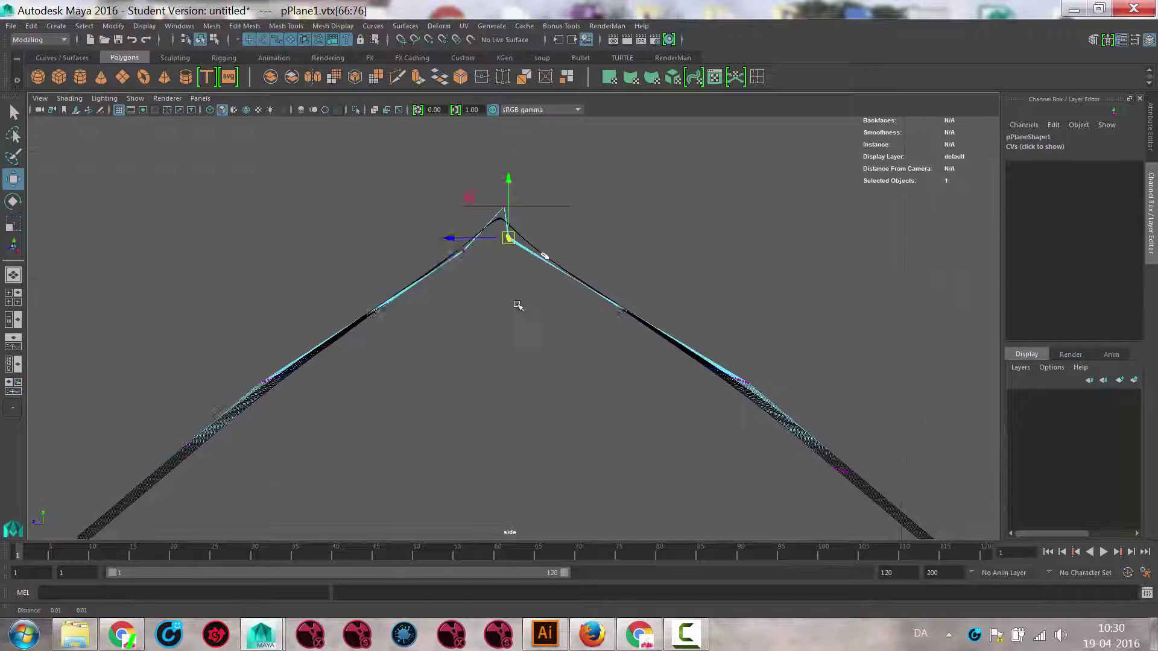
{"action": "right_click_drag", "start_coordinate": [799, 314], "coordinate": [995, 316], "text": "alt"}
{"action": "right_click_drag", "start_coordinate": [414, 256], "coordinate": [546, 302], "text": "alt"}
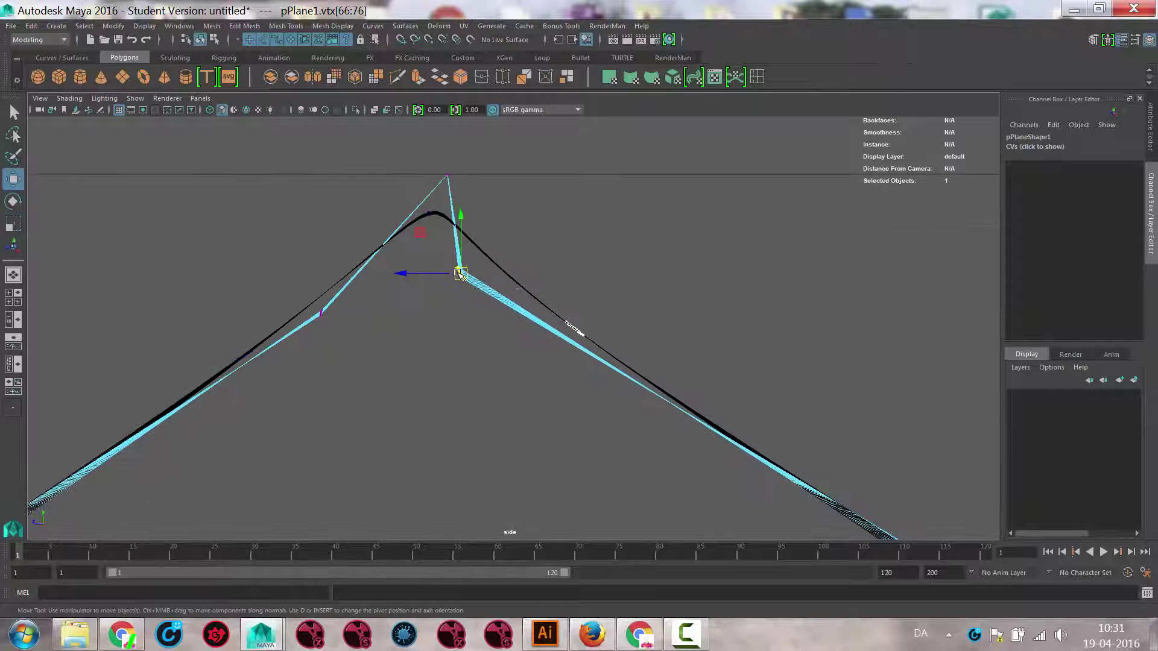
{"action": "left_click_drag", "start_coordinate": [461, 272], "coordinate": [447, 178]}
{"action": "left_click_drag", "start_coordinate": [271, 276], "coordinate": [339, 338]}
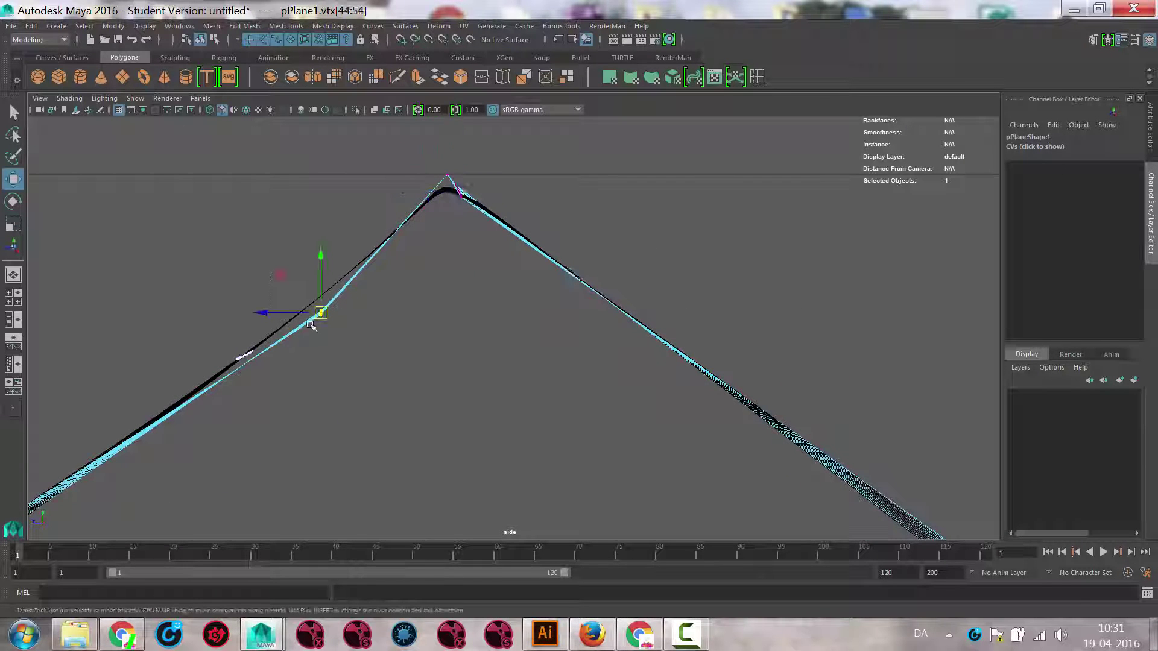
{"action": "left_click_drag", "start_coordinate": [275, 271], "coordinate": [362, 350]}
{"action": "left_click_drag", "start_coordinate": [320, 312], "coordinate": [453, 214]}
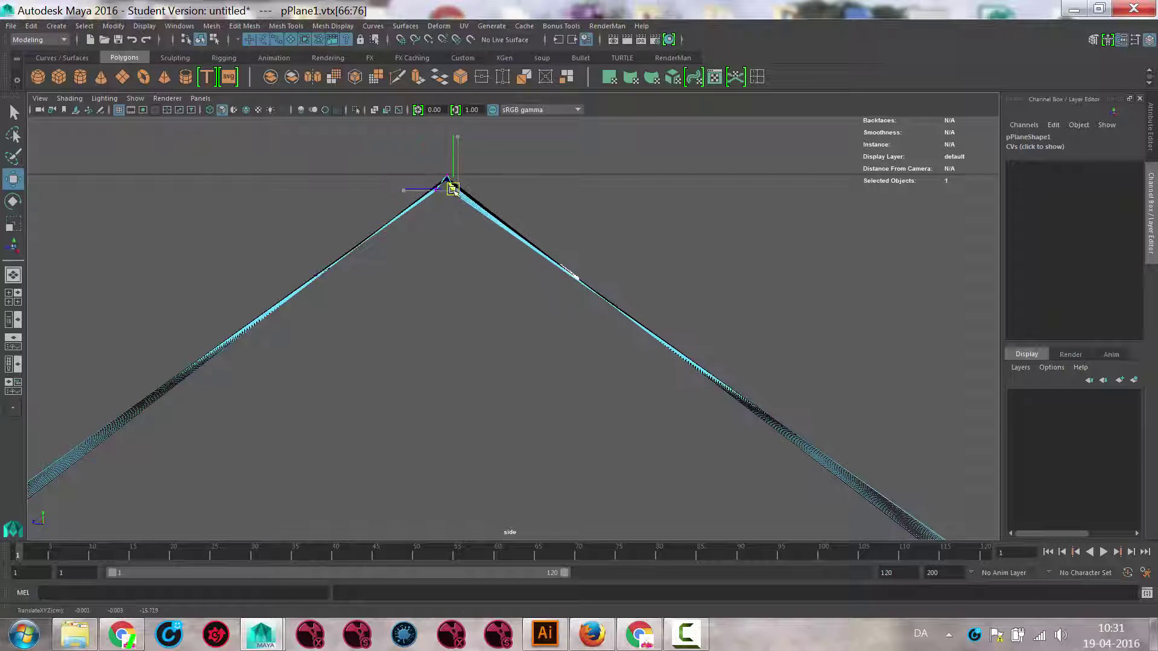
Return to the perspective view in object mode and examine the plane's sharpened ridge up close
{"action": "key", "text": "space"}
{"action": "left_click_drag", "start_coordinate": [497, 254], "coordinate": [494, 216]}
{"action": "left_click_drag", "start_coordinate": [494, 216], "coordinate": [568, 329], "text": "alt"}
{"action": "right_click_drag", "start_coordinate": [569, 329], "coordinate": [634, 284]}
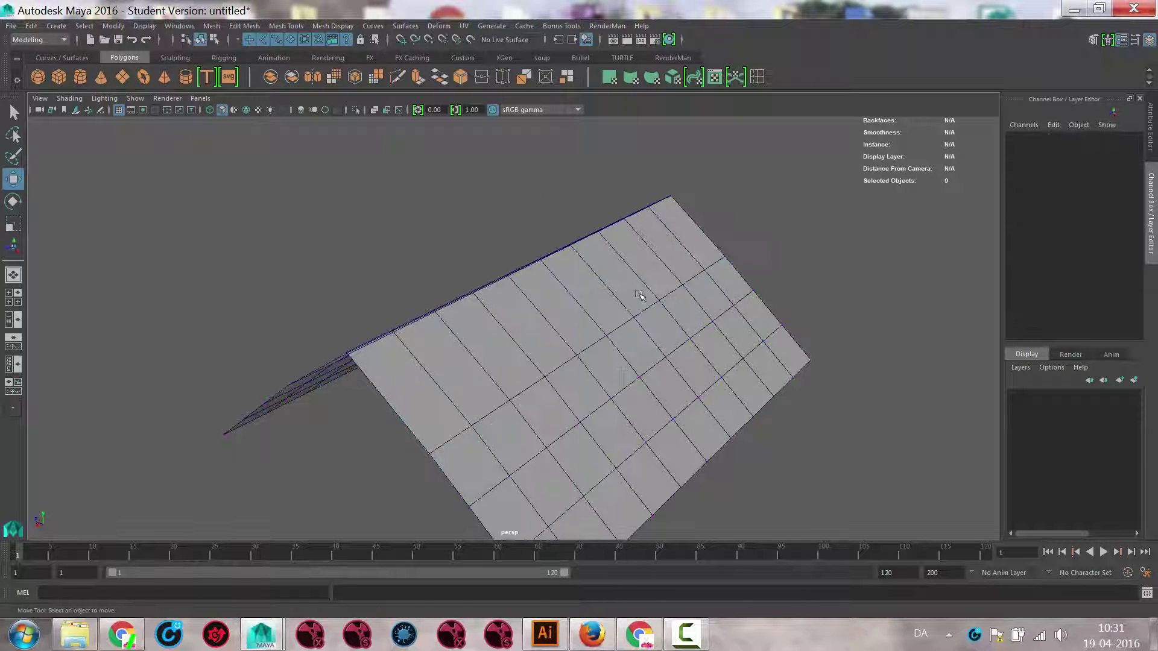
{"action": "left_click", "coordinate": [772, 217]}
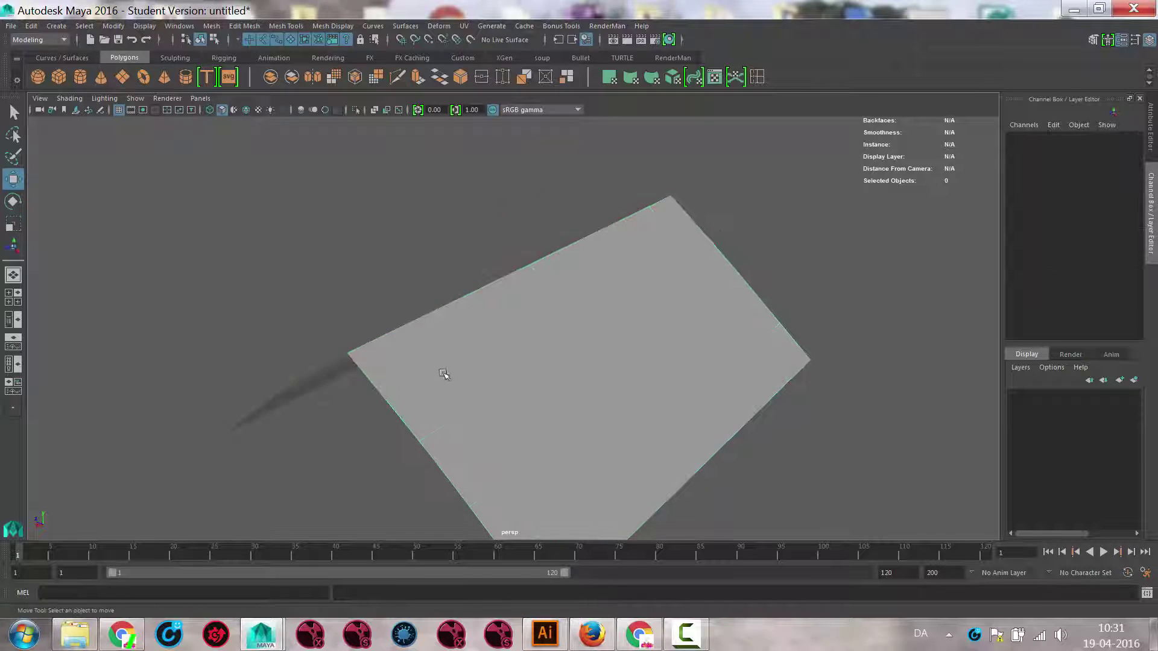
{"action": "left_click_drag", "start_coordinate": [440, 369], "coordinate": [545, 334], "text": "alt"}
{"action": "left_click", "coordinate": [588, 344]}
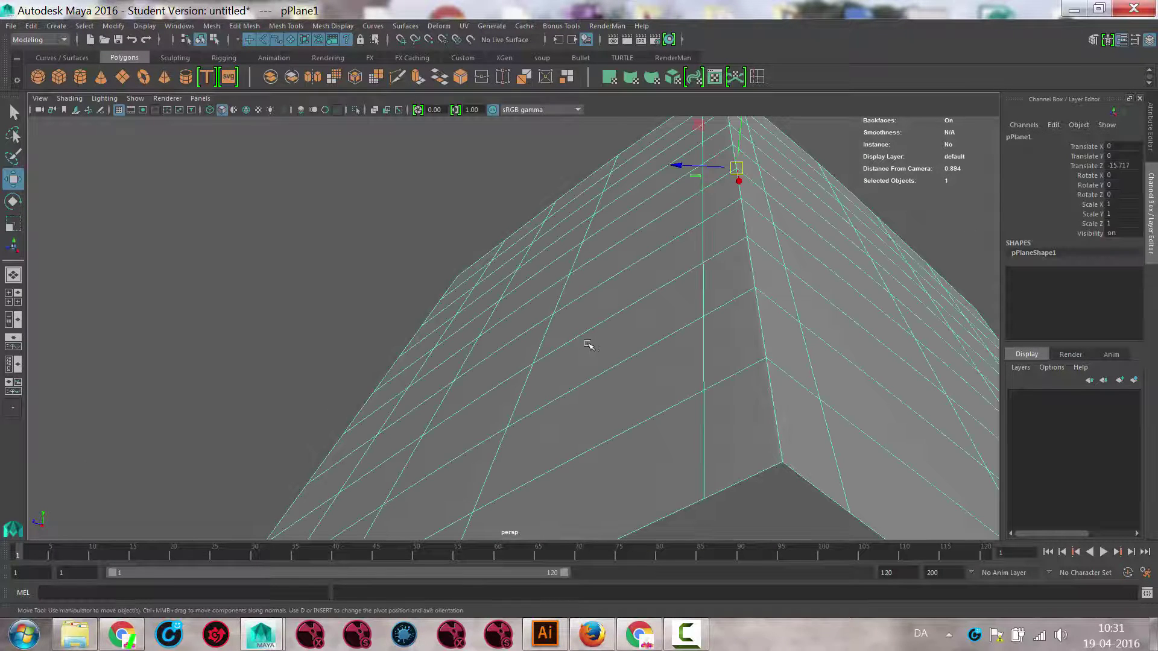
Select the edge loop beside the unsmoothed plane's ridge and shift it along Z
{"action": "right_click_drag", "start_coordinate": [729, 302], "coordinate": [719, 284]}
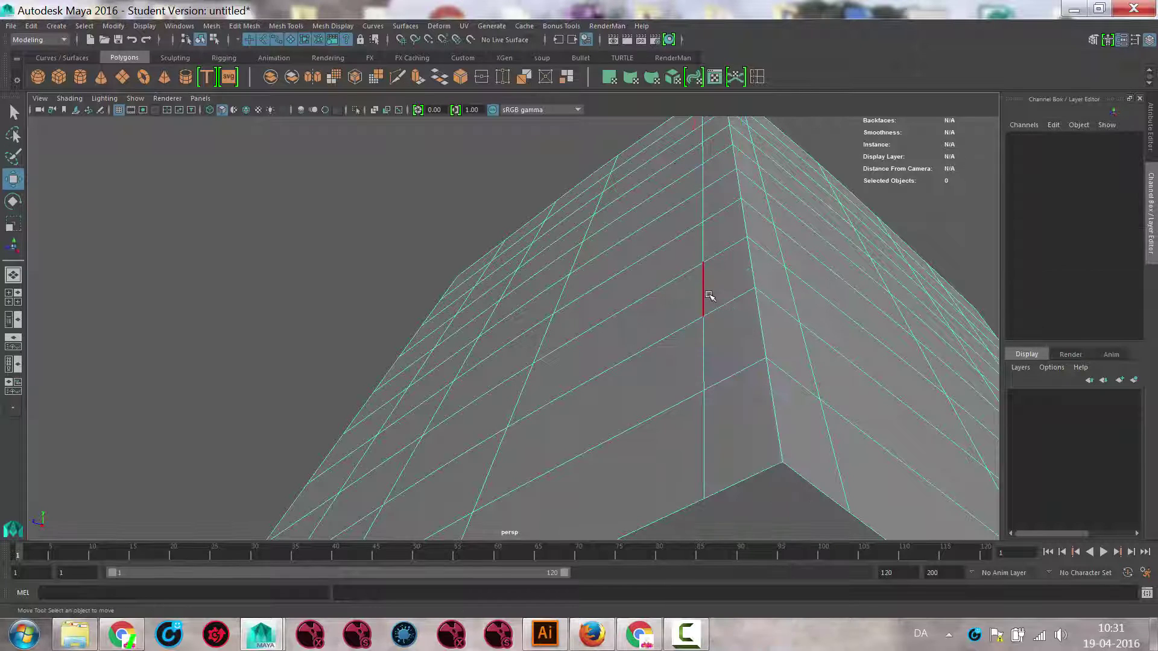
{"action": "left_click", "coordinate": [709, 296]}
{"action": "key", "text": "1"}
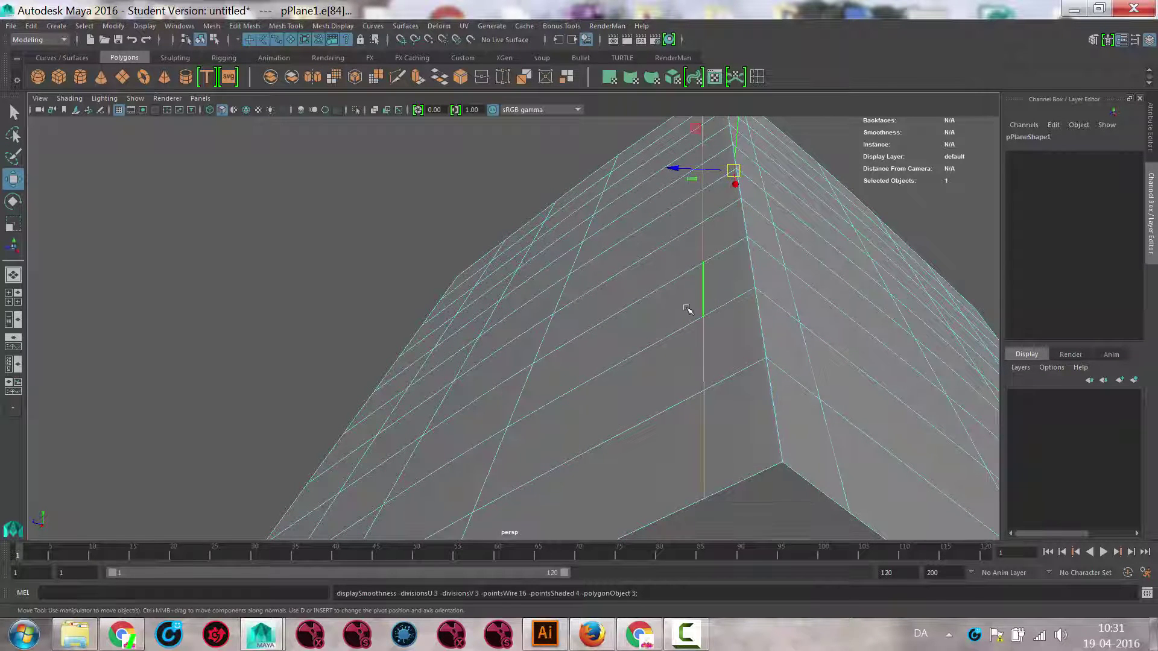
{"action": "left_click_drag", "start_coordinate": [691, 228], "coordinate": [676, 181], "text": "alt"}
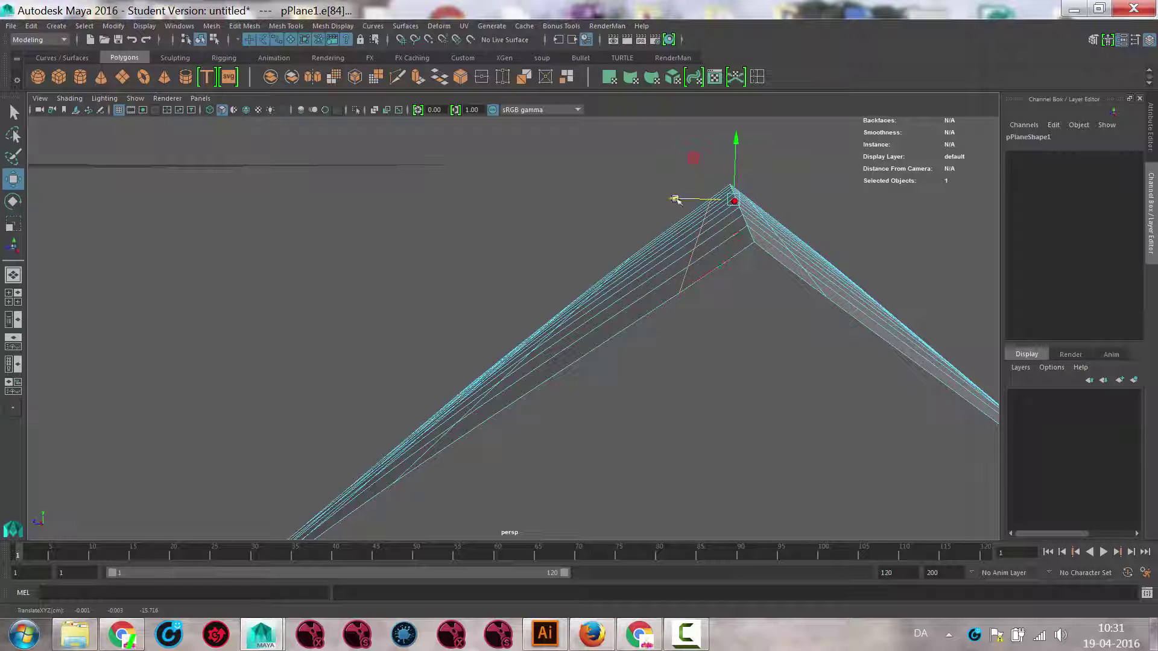
{"action": "left_click_drag", "start_coordinate": [685, 199], "coordinate": [608, 308]}
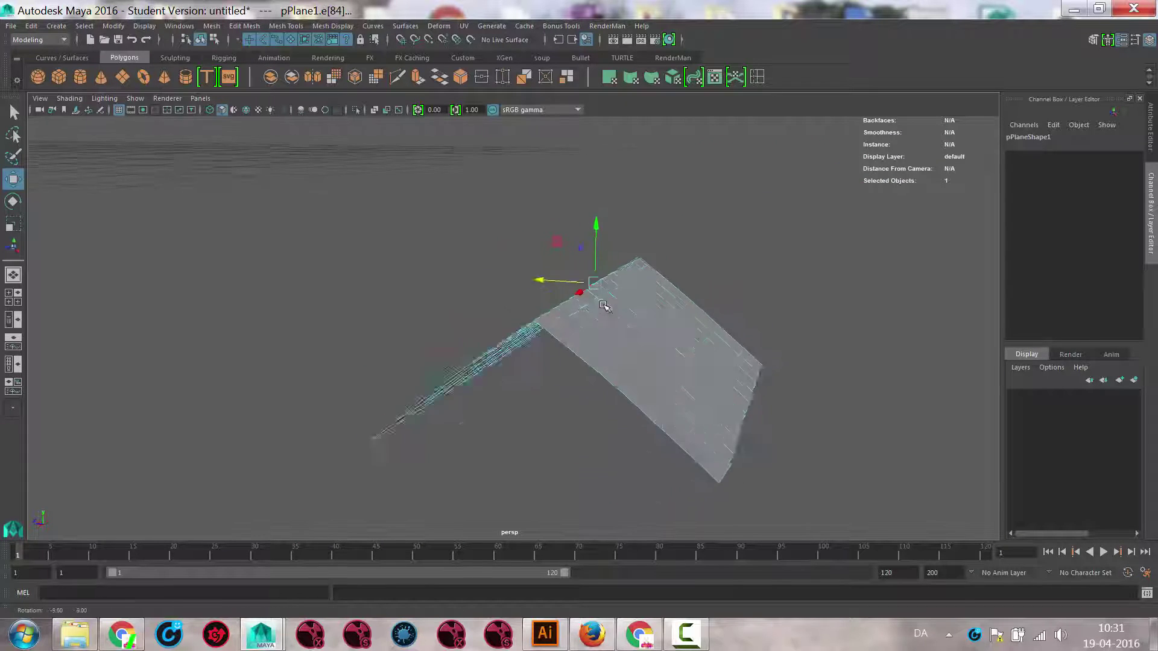
Bring the whole scene into view and select the merged cube and cylinder
{"action": "right_click_drag", "start_coordinate": [607, 308], "coordinate": [214, 320], "text": "alt"}
{"action": "middle_click_drag", "start_coordinate": [215, 320], "coordinate": [644, 289], "text": "alt"}
{"action": "left_click_drag", "start_coordinate": [645, 289], "coordinate": [471, 349], "text": "alt"}
{"action": "left_click", "coordinate": [483, 289]}
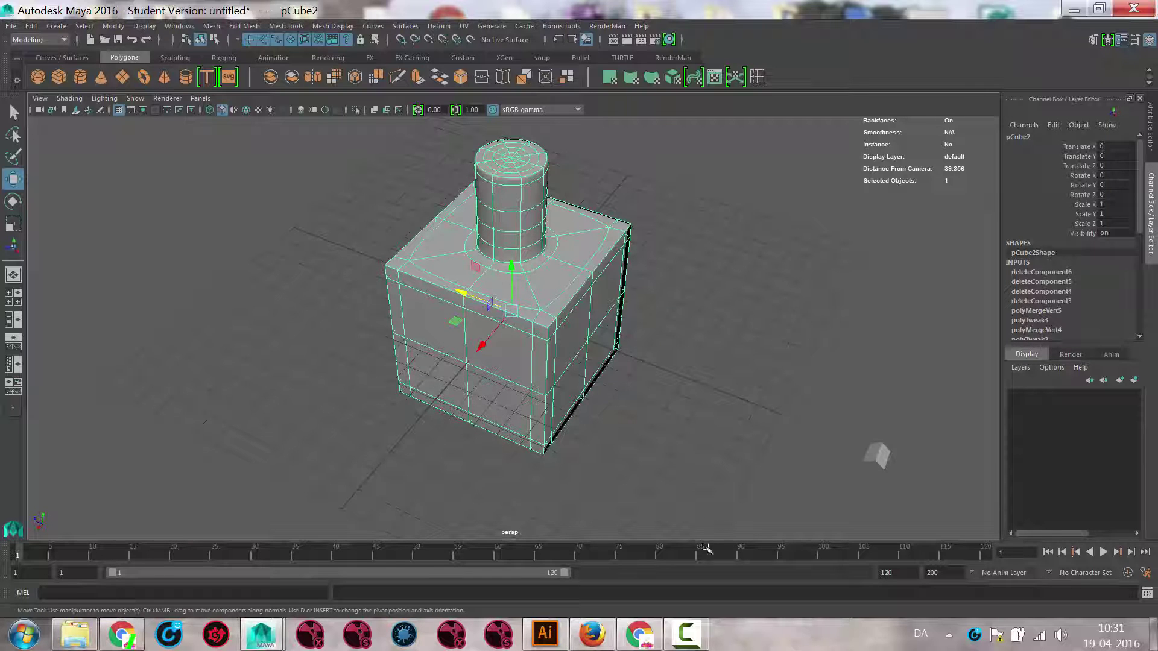
{"action": "mouse_move", "coordinate": [699, 639]}
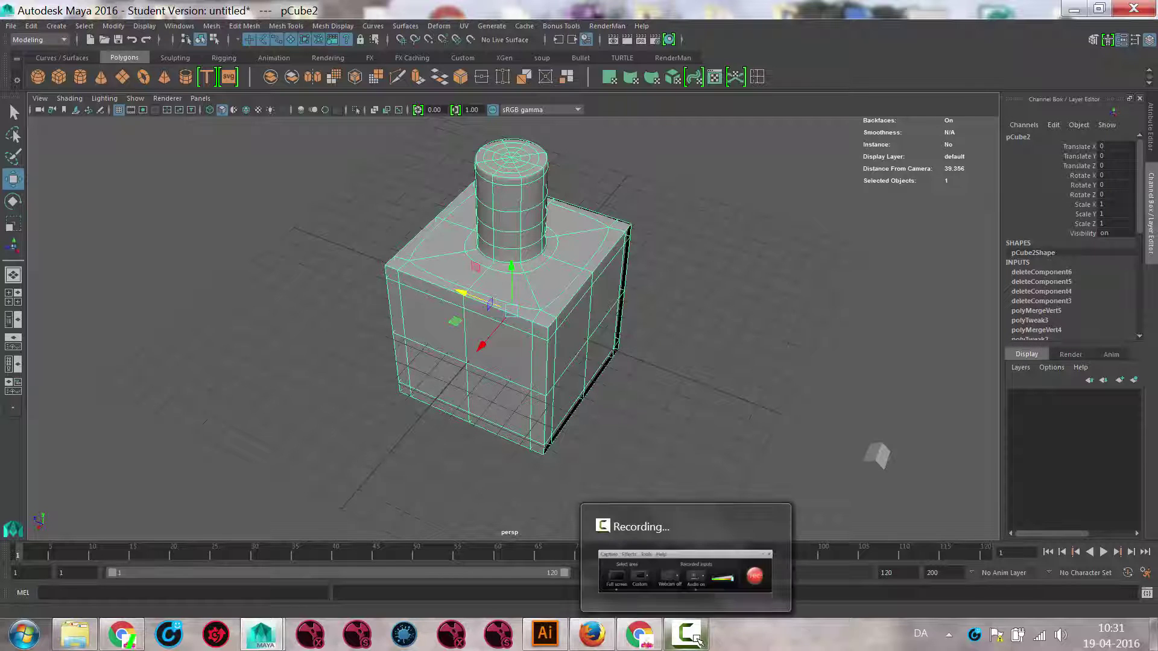